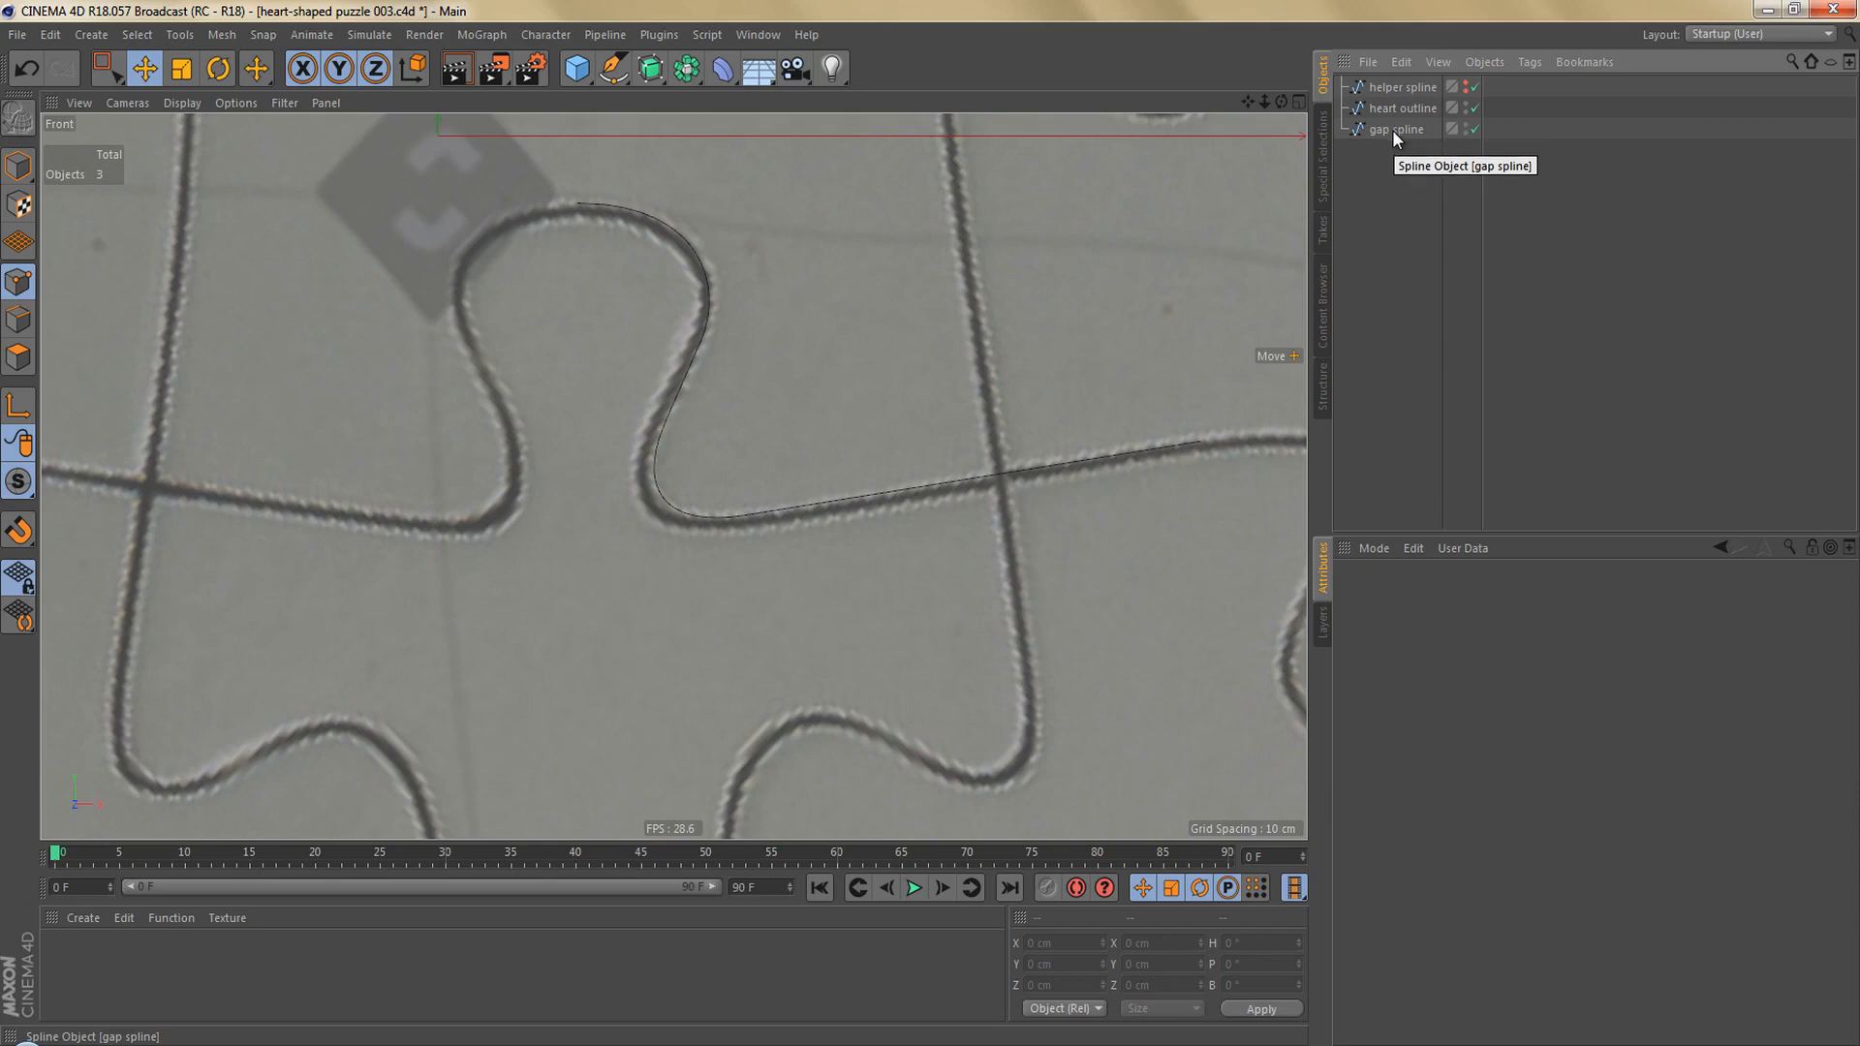
Hide the background reference picture in the Front view and select the gap spline.
{"action": "key", "text": "shift+v"}
{"action": "left_click", "coordinate": [1458, 659]}
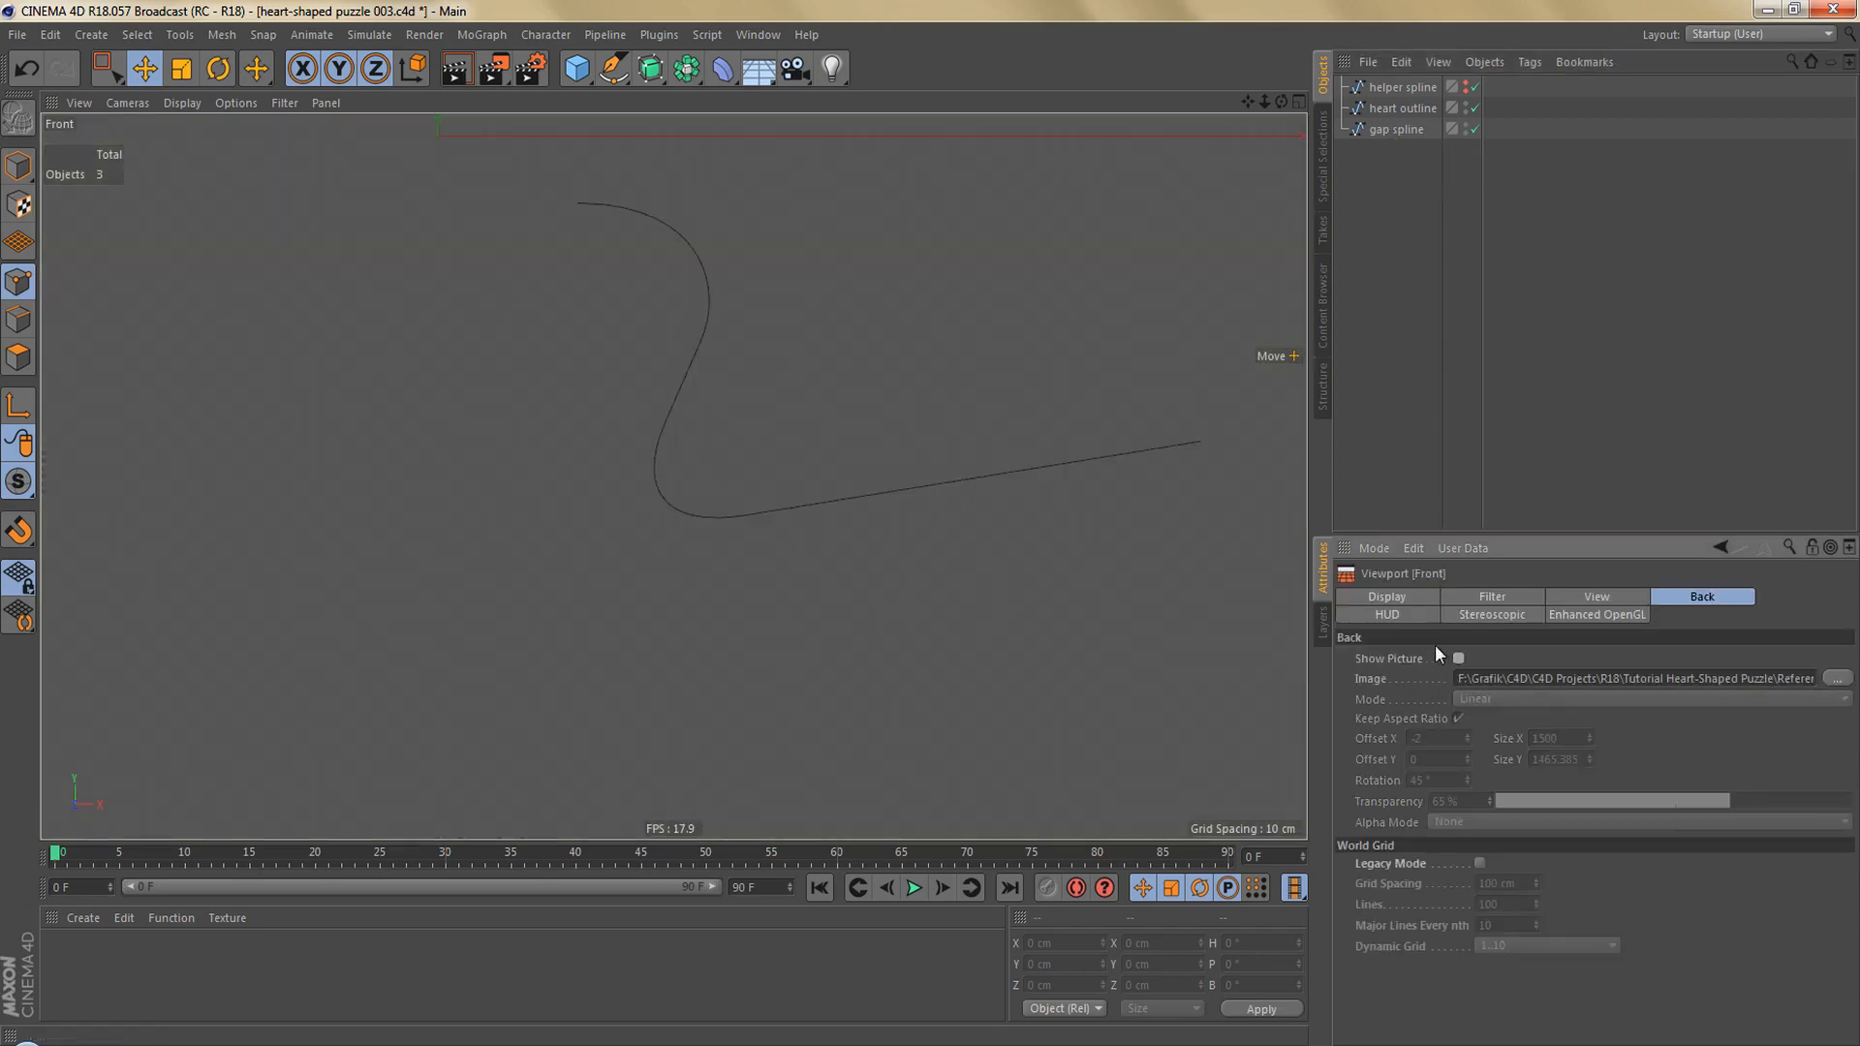
{"action": "left_click", "coordinate": [1397, 127]}
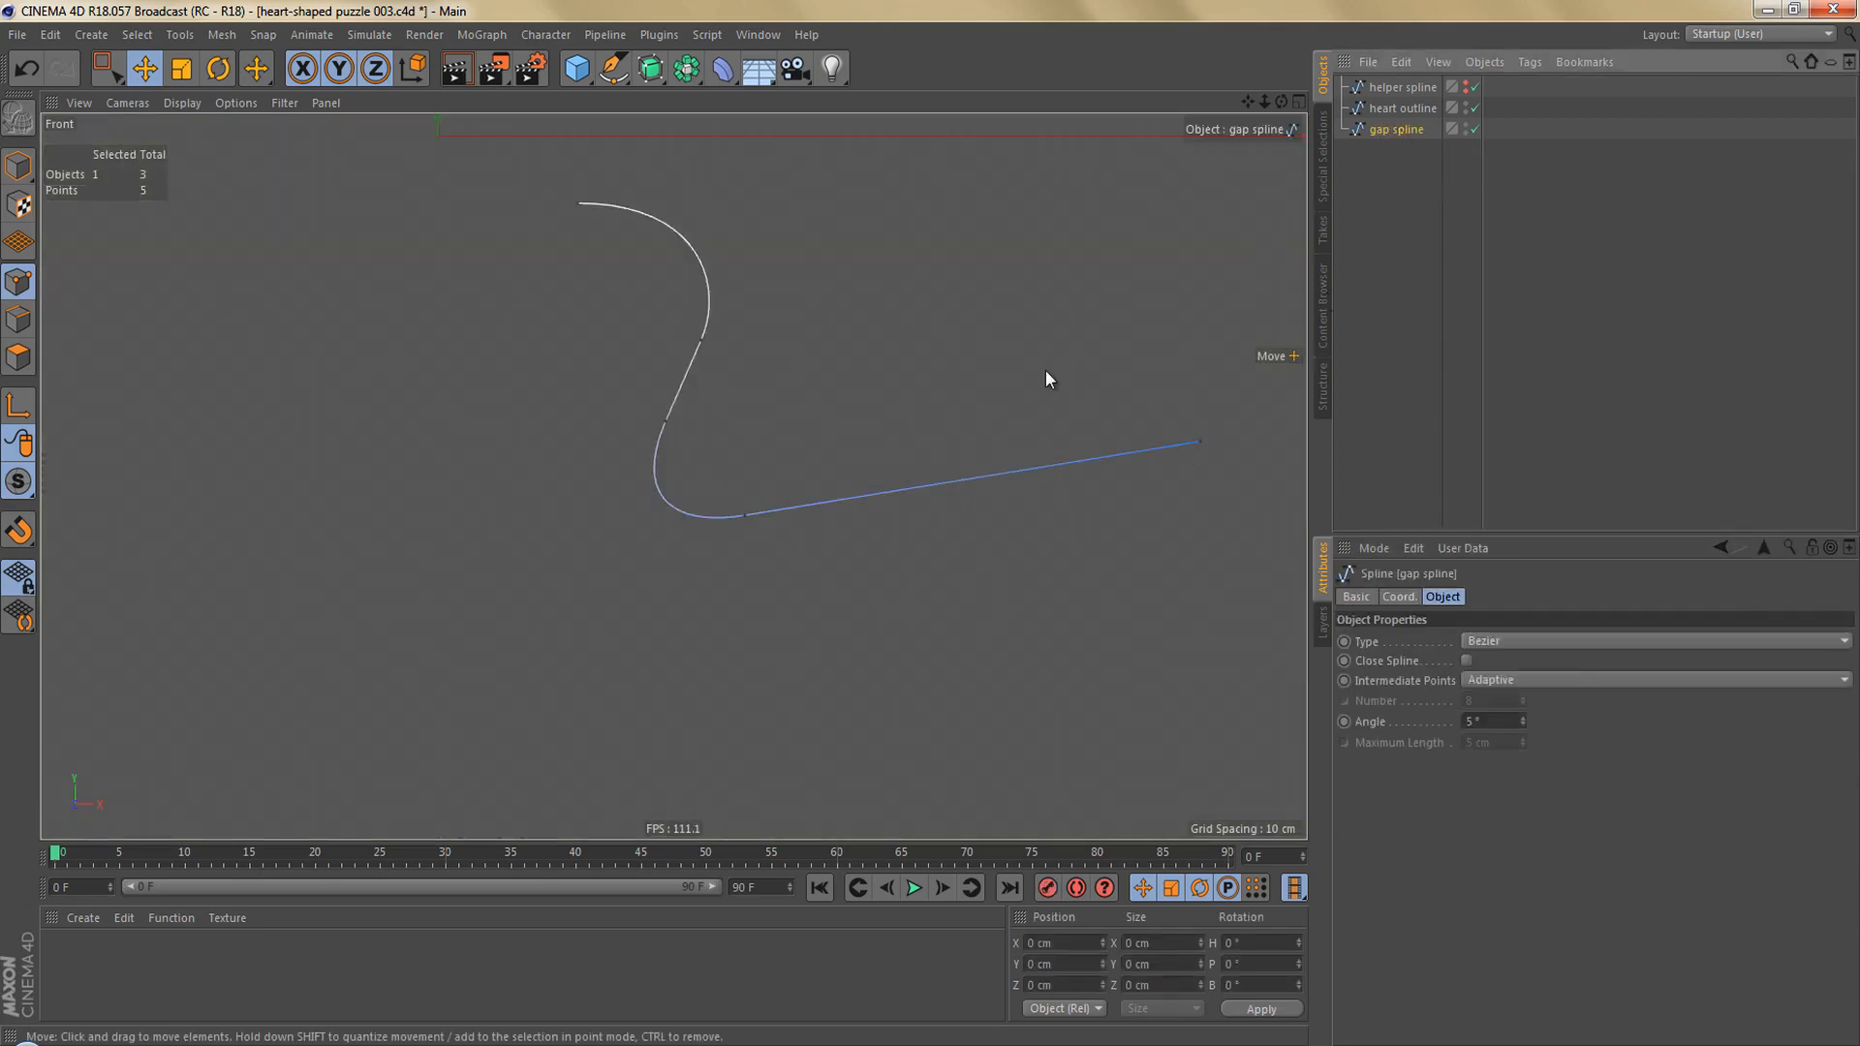
{"action": "middle_click_drag", "start_coordinate": [936, 426], "coordinate": [922, 495], "text": "alt"}
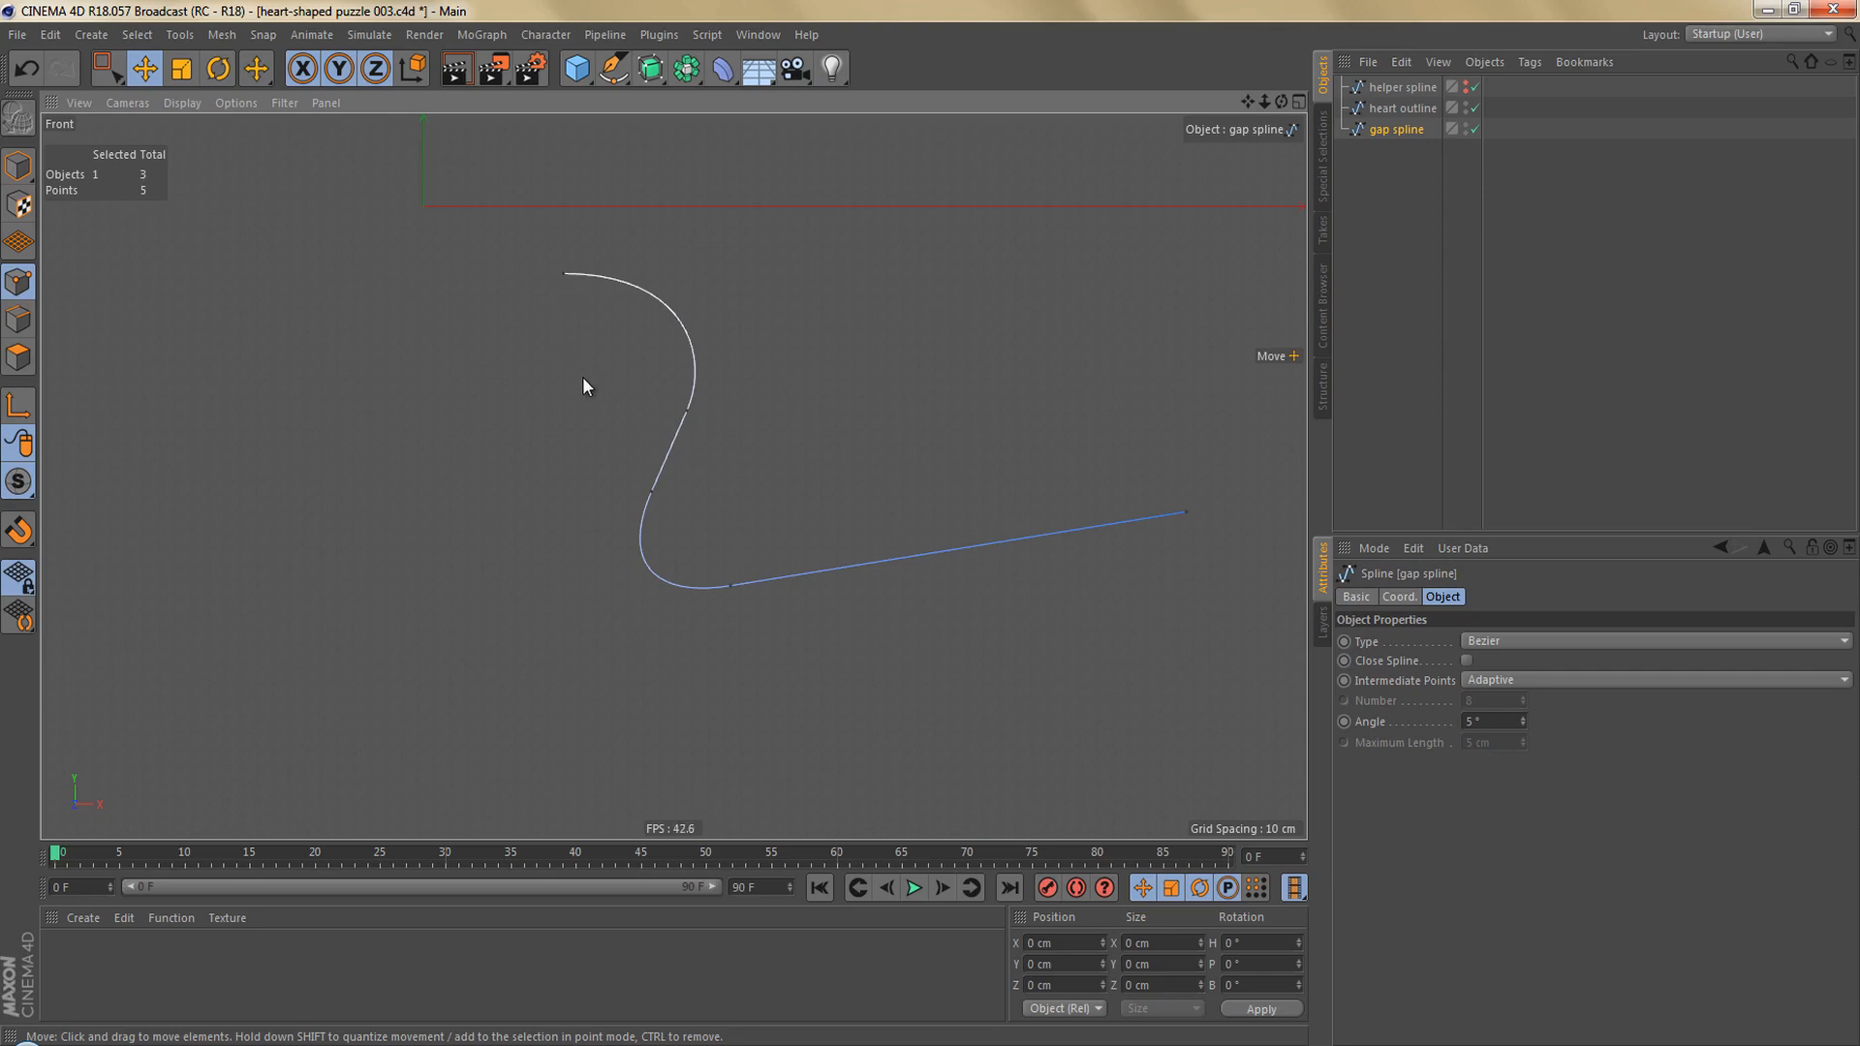
Use Axis Center to place the gap spline's axis at X -100 %, Y 100 % and Z 0 % of all points.
{"action": "key", "text": "Return"}
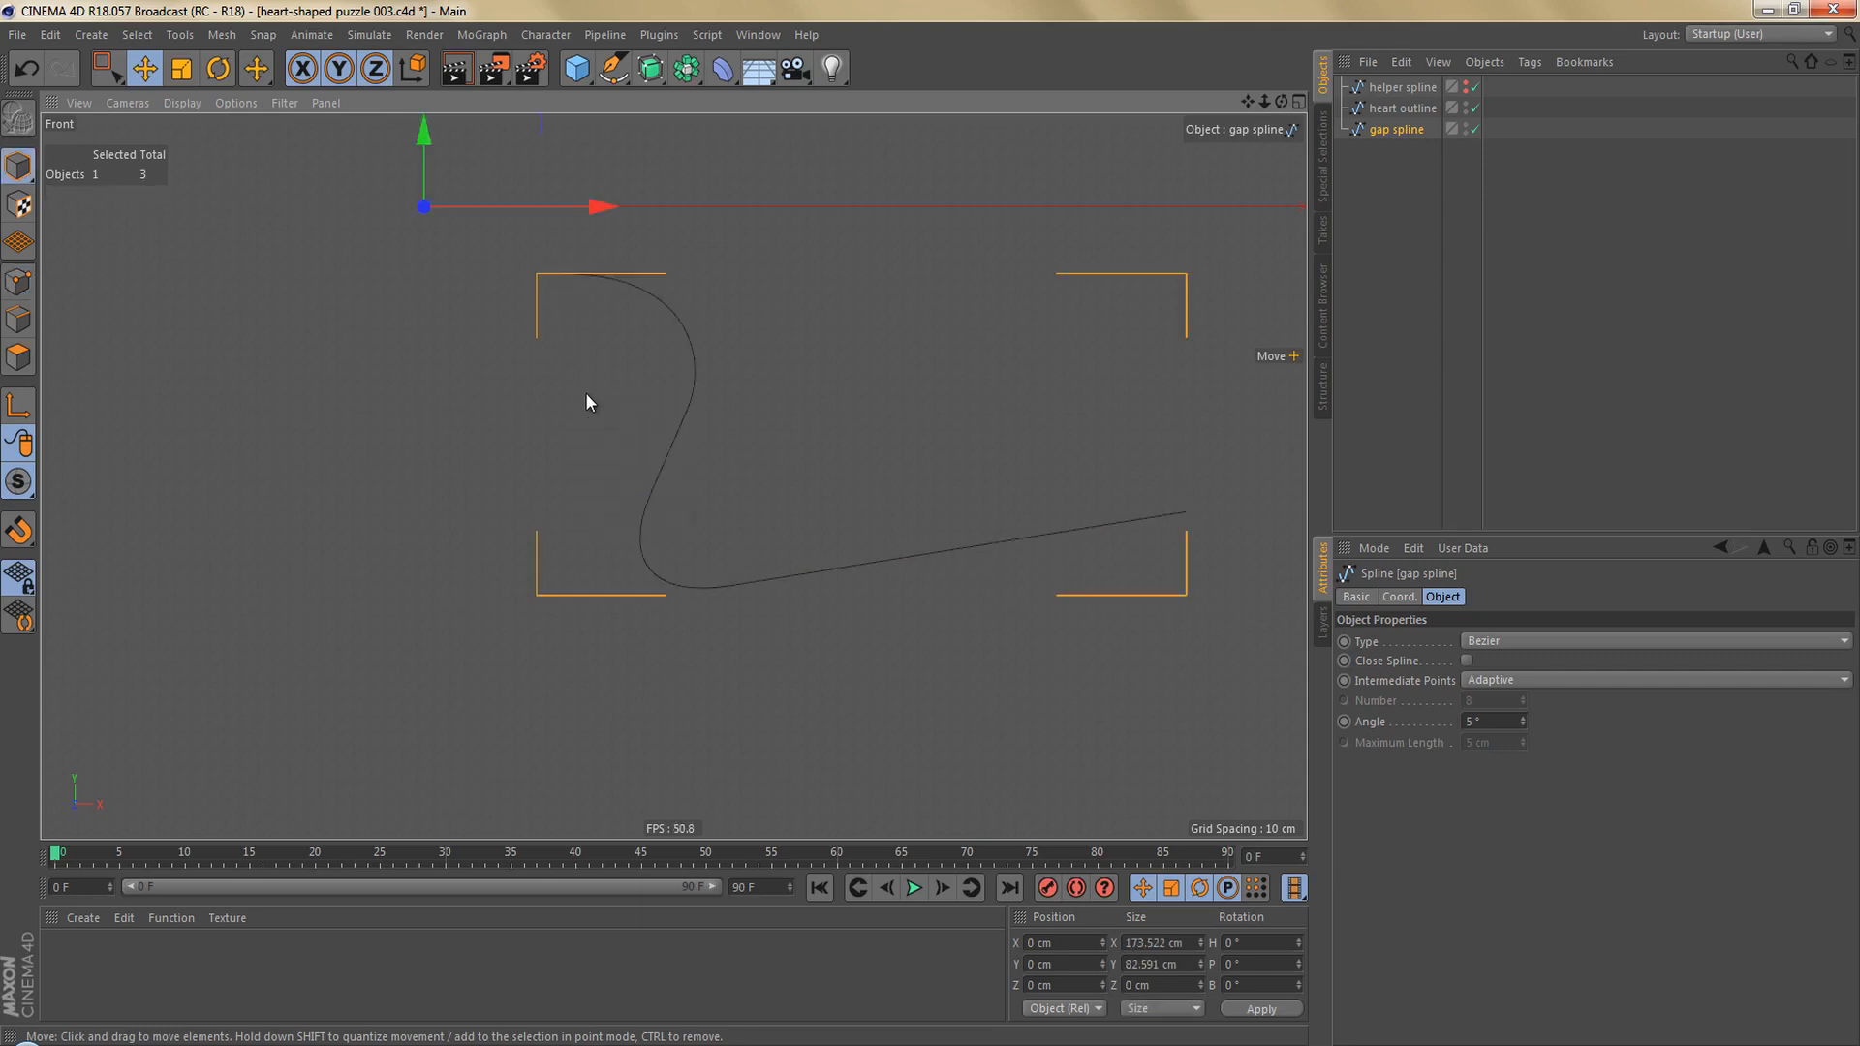
{"action": "key", "text": "shift+a"}
{"action": "mouse_move", "coordinate": [545, 457]}
{"action": "left_mouse_down"}
{"action": "mouse_move", "coordinate": [616, 465]}
{"action": "mouse_move", "coordinate": [531, 432]}
{"action": "mouse_move", "coordinate": [512, 459]}
{"action": "left_mouse_up"}
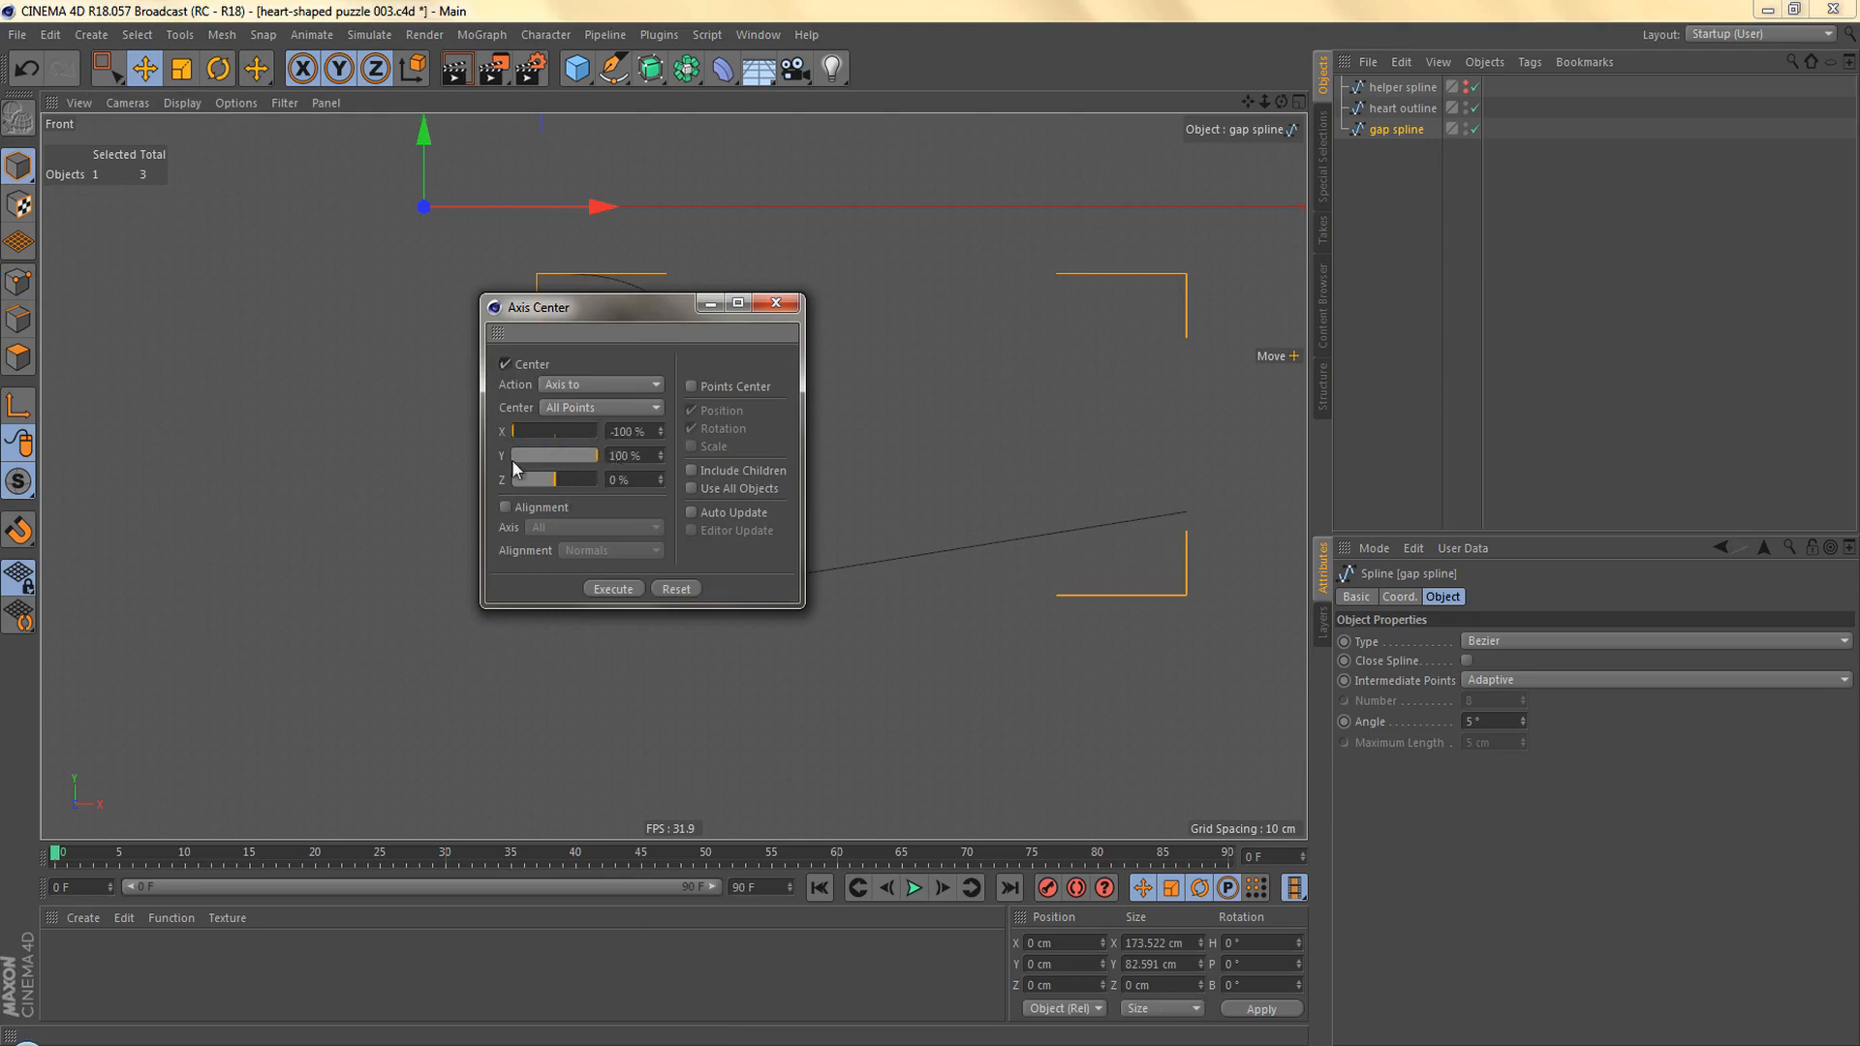
{"action": "left_click", "coordinate": [614, 589]}
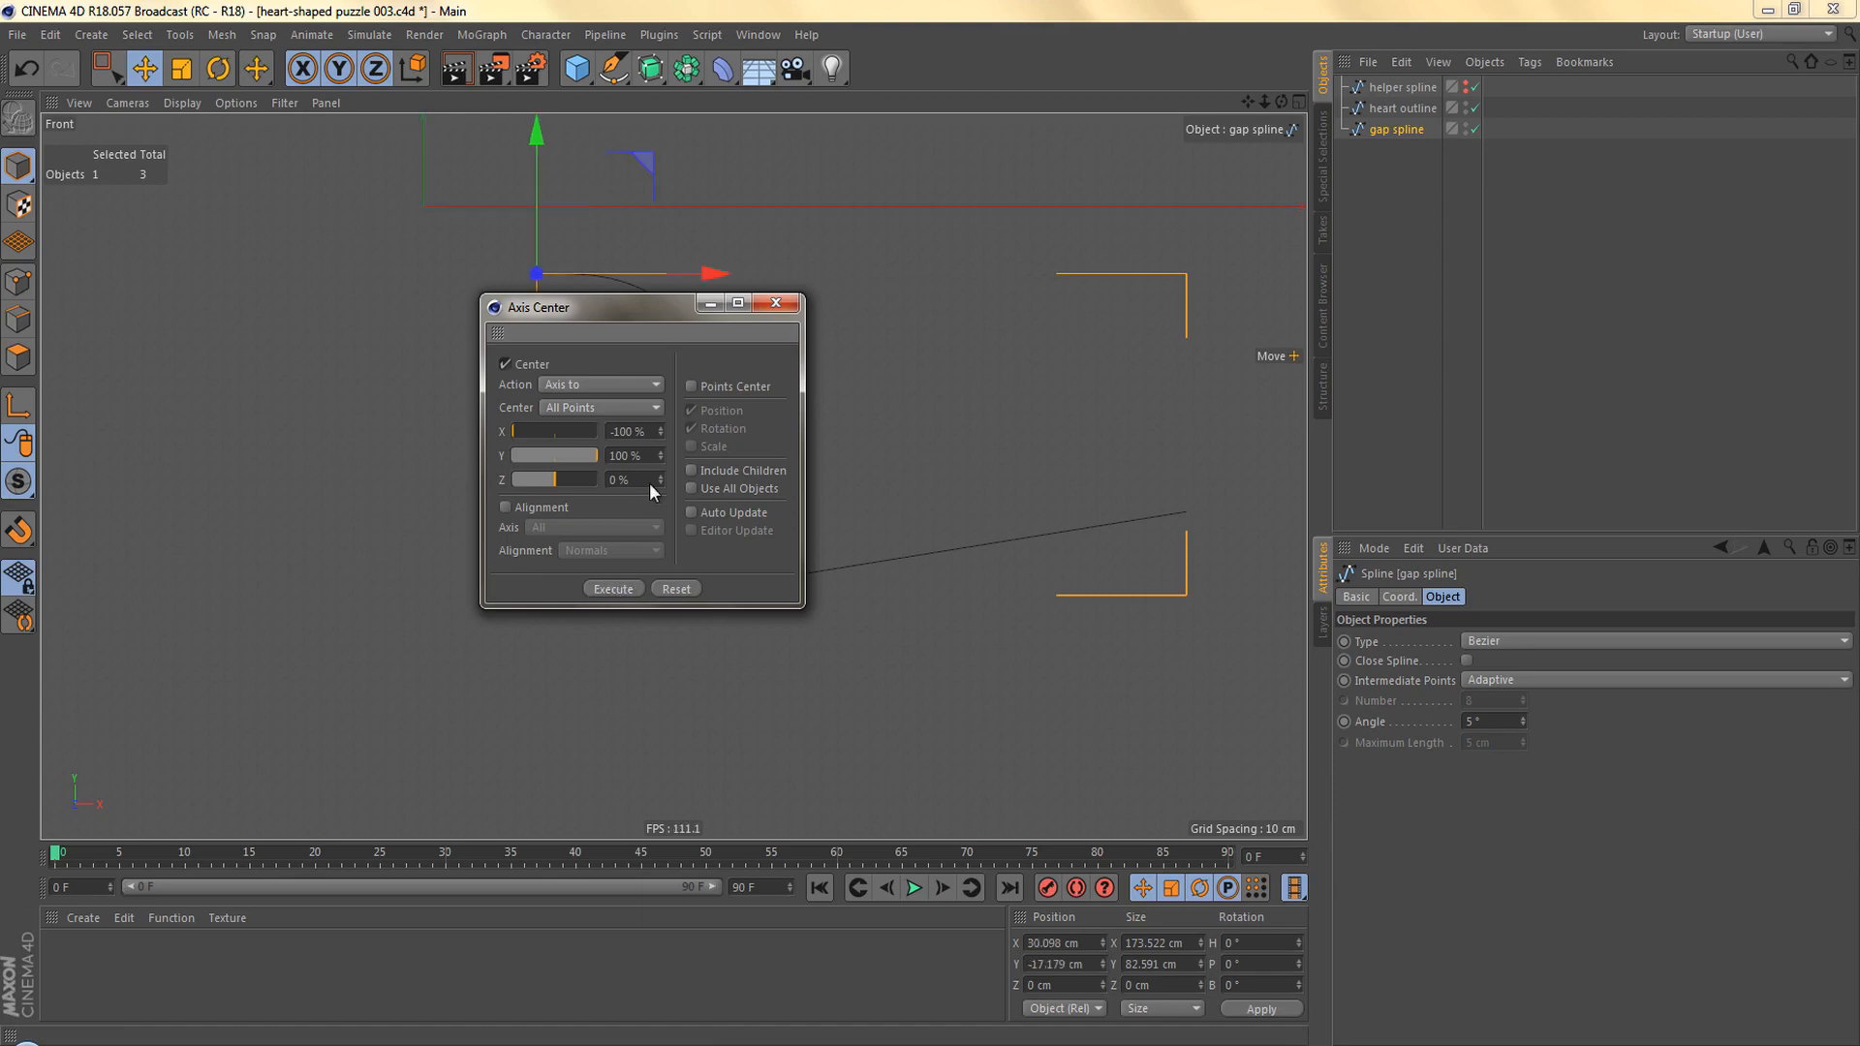
{"action": "left_click", "coordinate": [775, 306]}
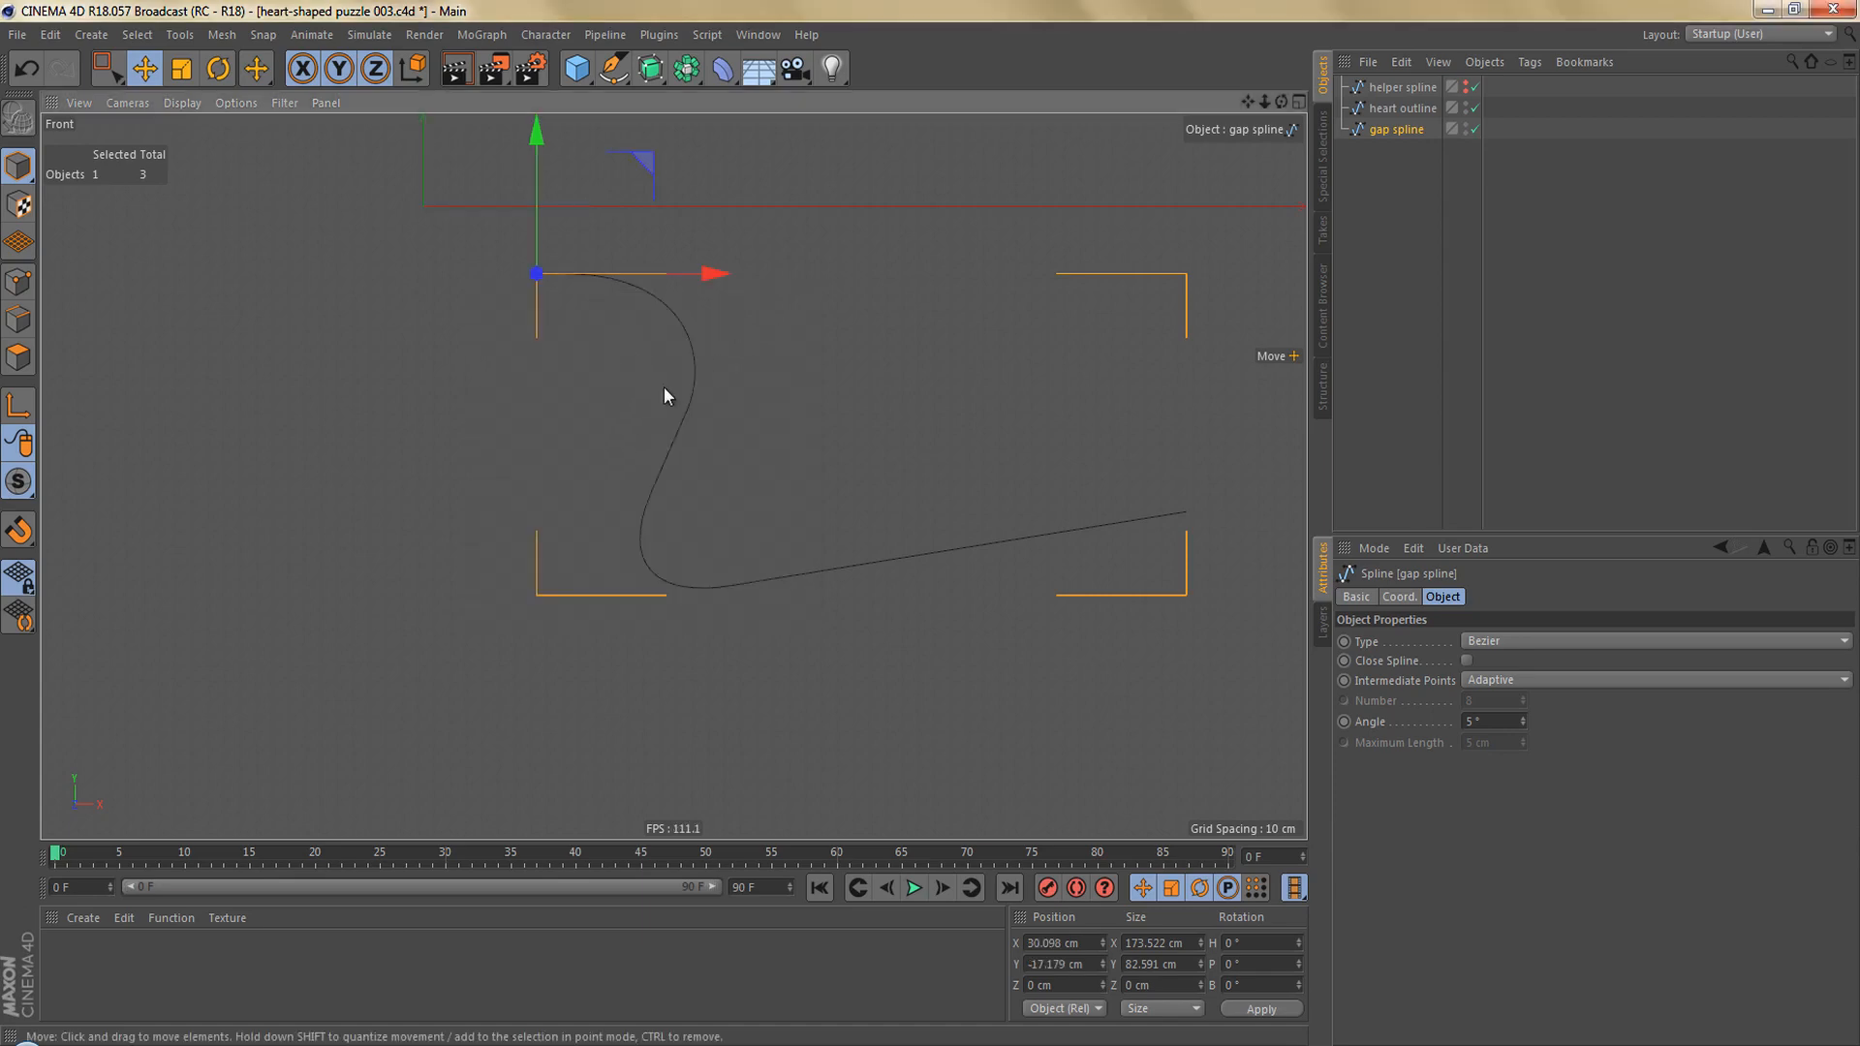
{"action": "middle_click_drag", "start_coordinate": [665, 386], "coordinate": [725, 409], "text": "alt"}
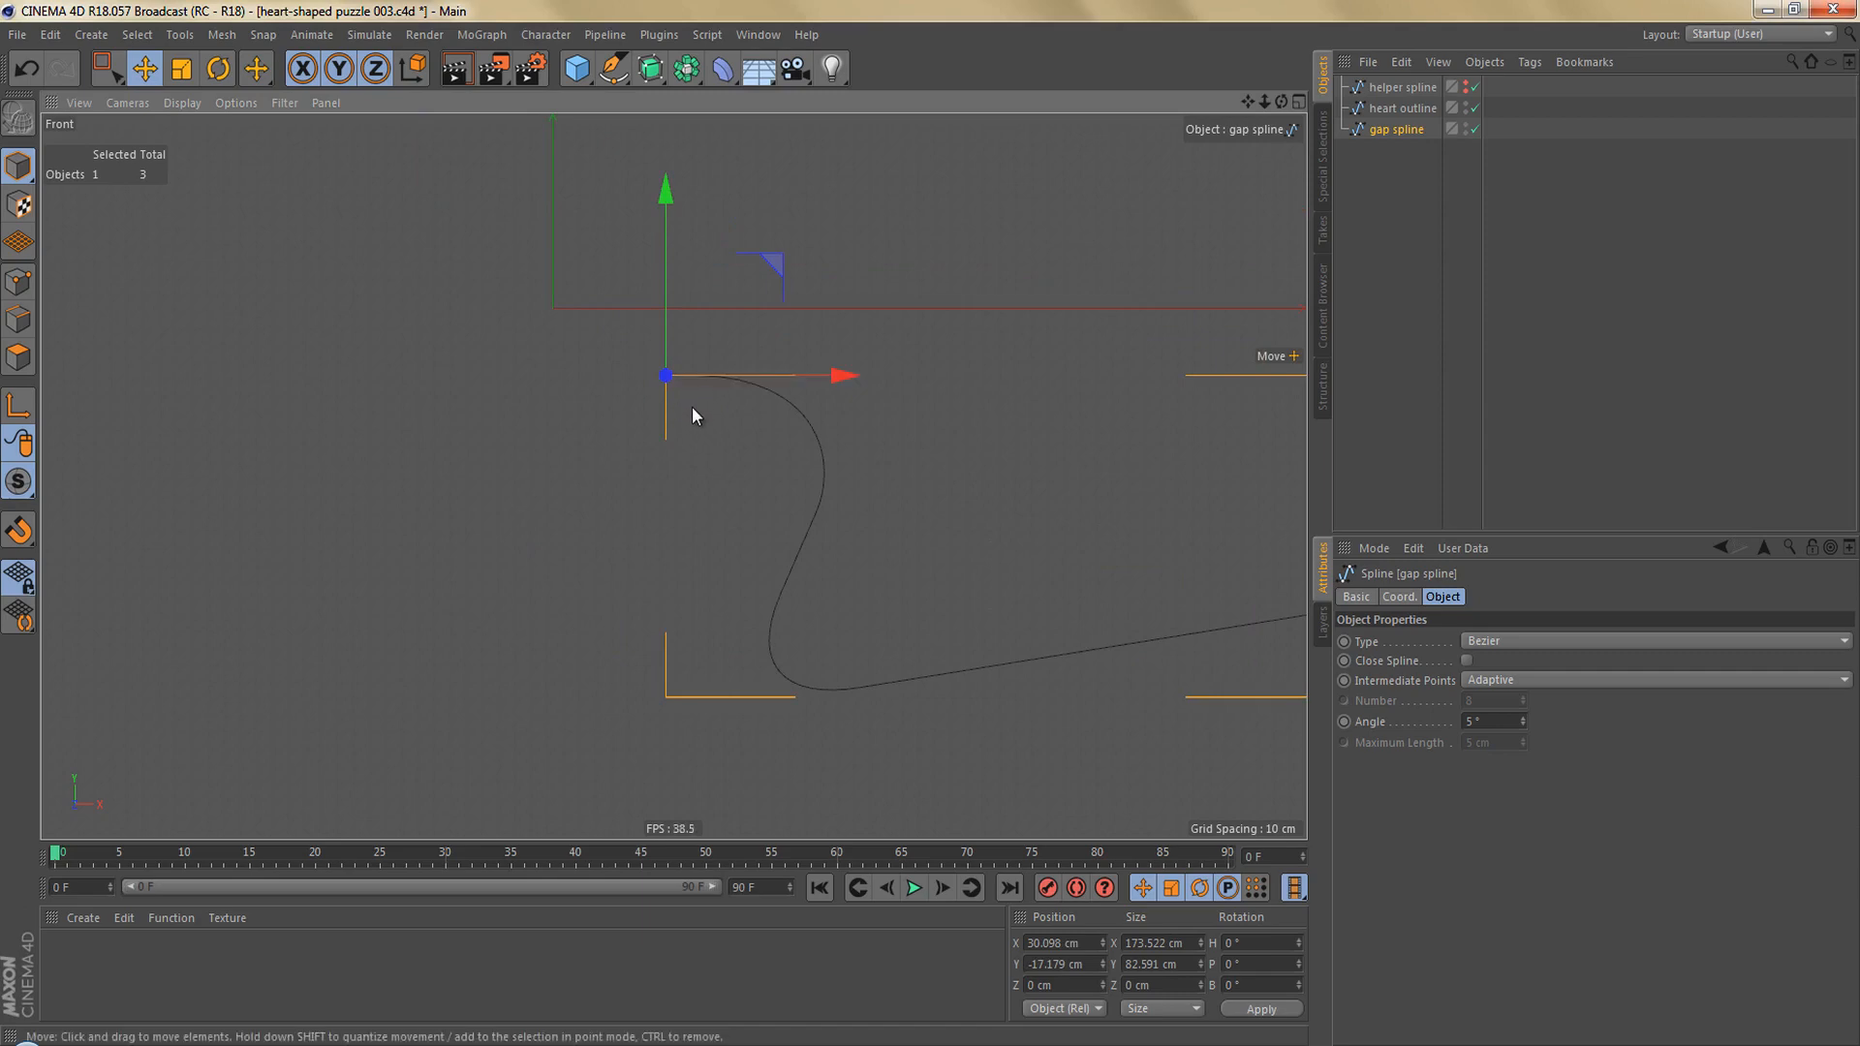
Shift the gap spline's axis along X with snapping onto the spline's upper end point, at X 37.204 cm.
{"action": "key", "text": "Return"}
{"action": "left_click", "coordinate": [694, 379]}
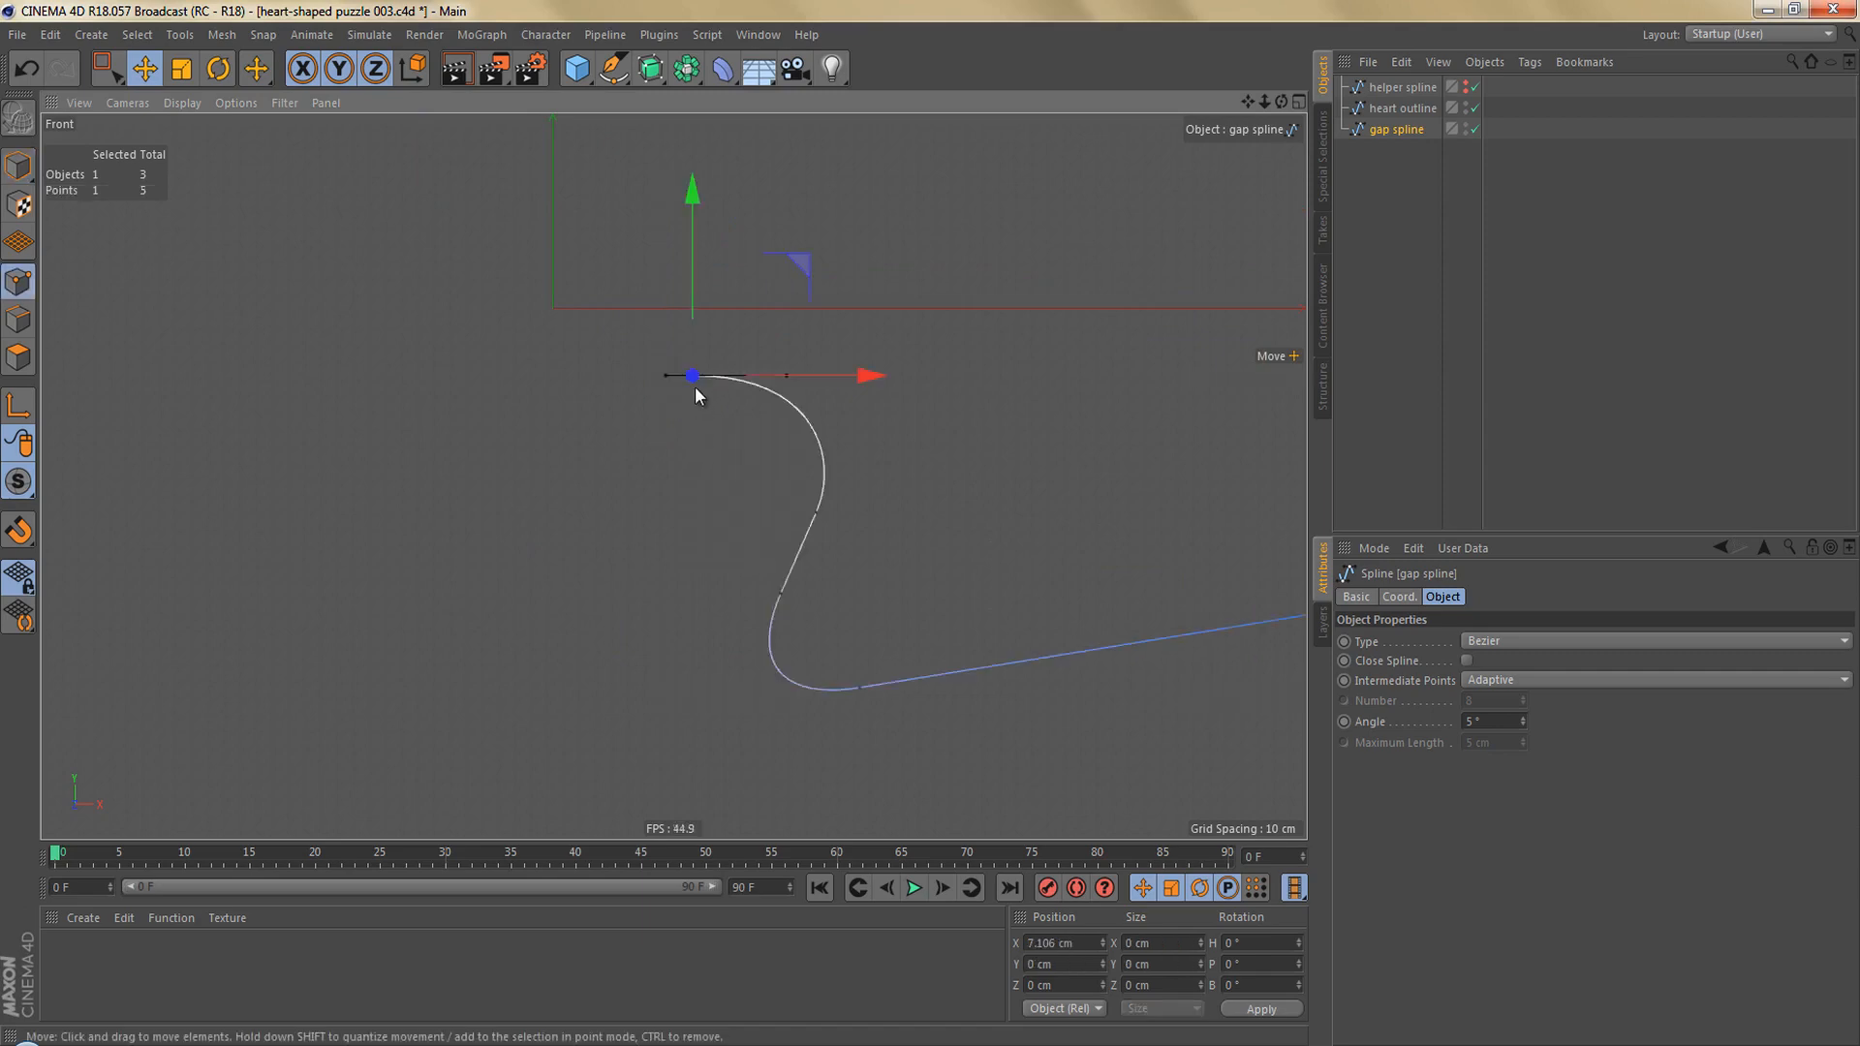
{"action": "right_click_drag", "start_coordinate": [695, 387], "coordinate": [817, 353], "text": "alt"}
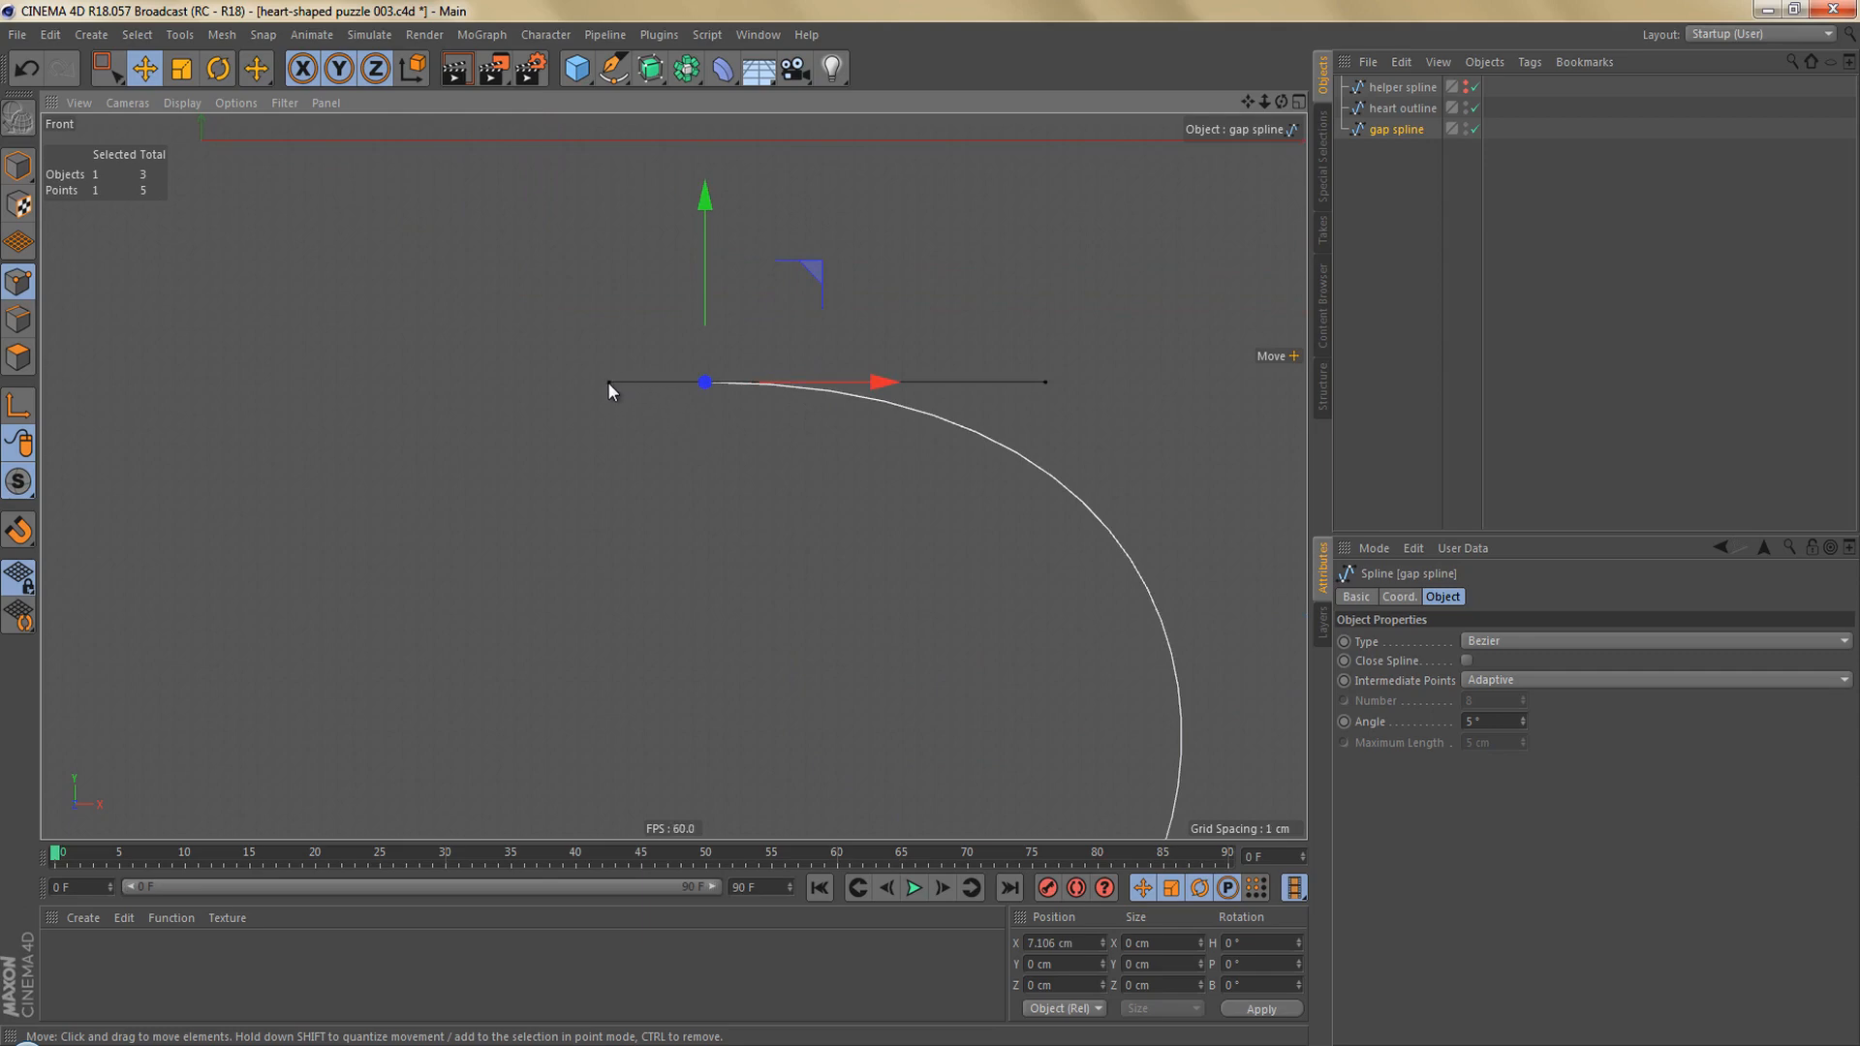
{"action": "key", "text": "Return"}
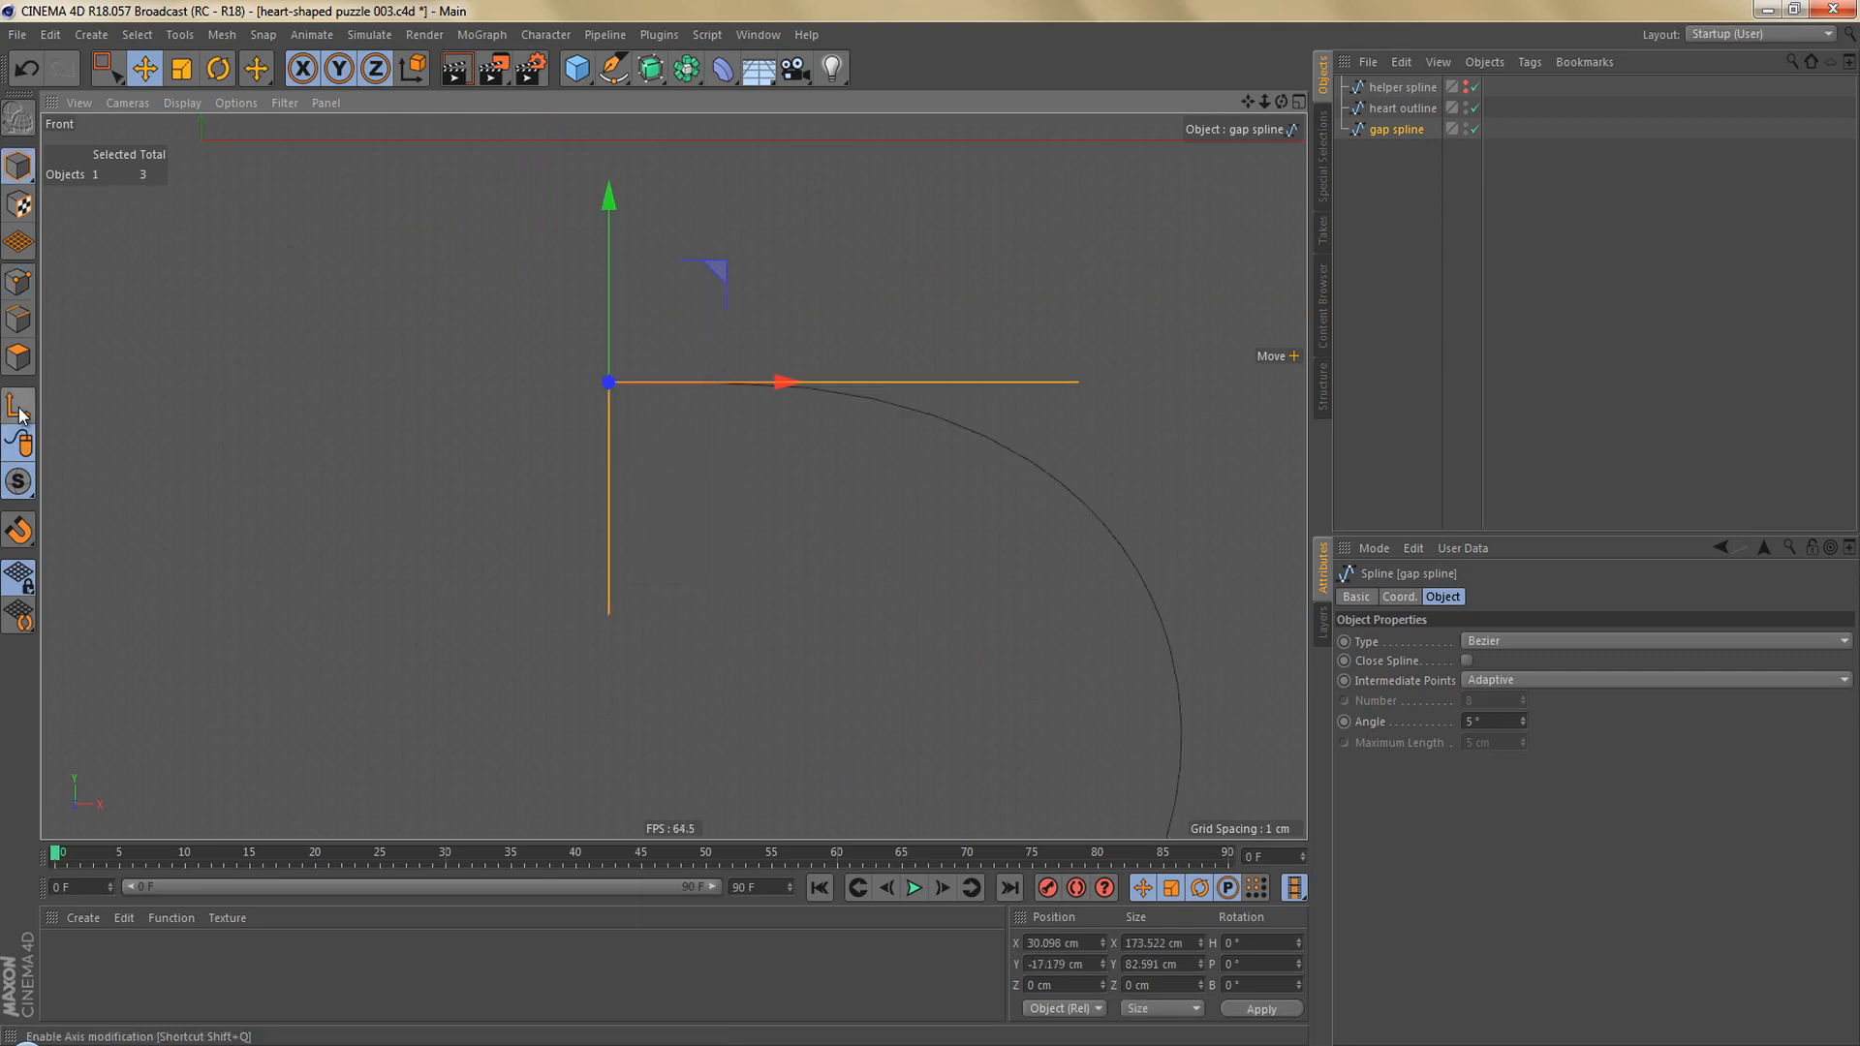
{"action": "left_click", "coordinate": [21, 533]}
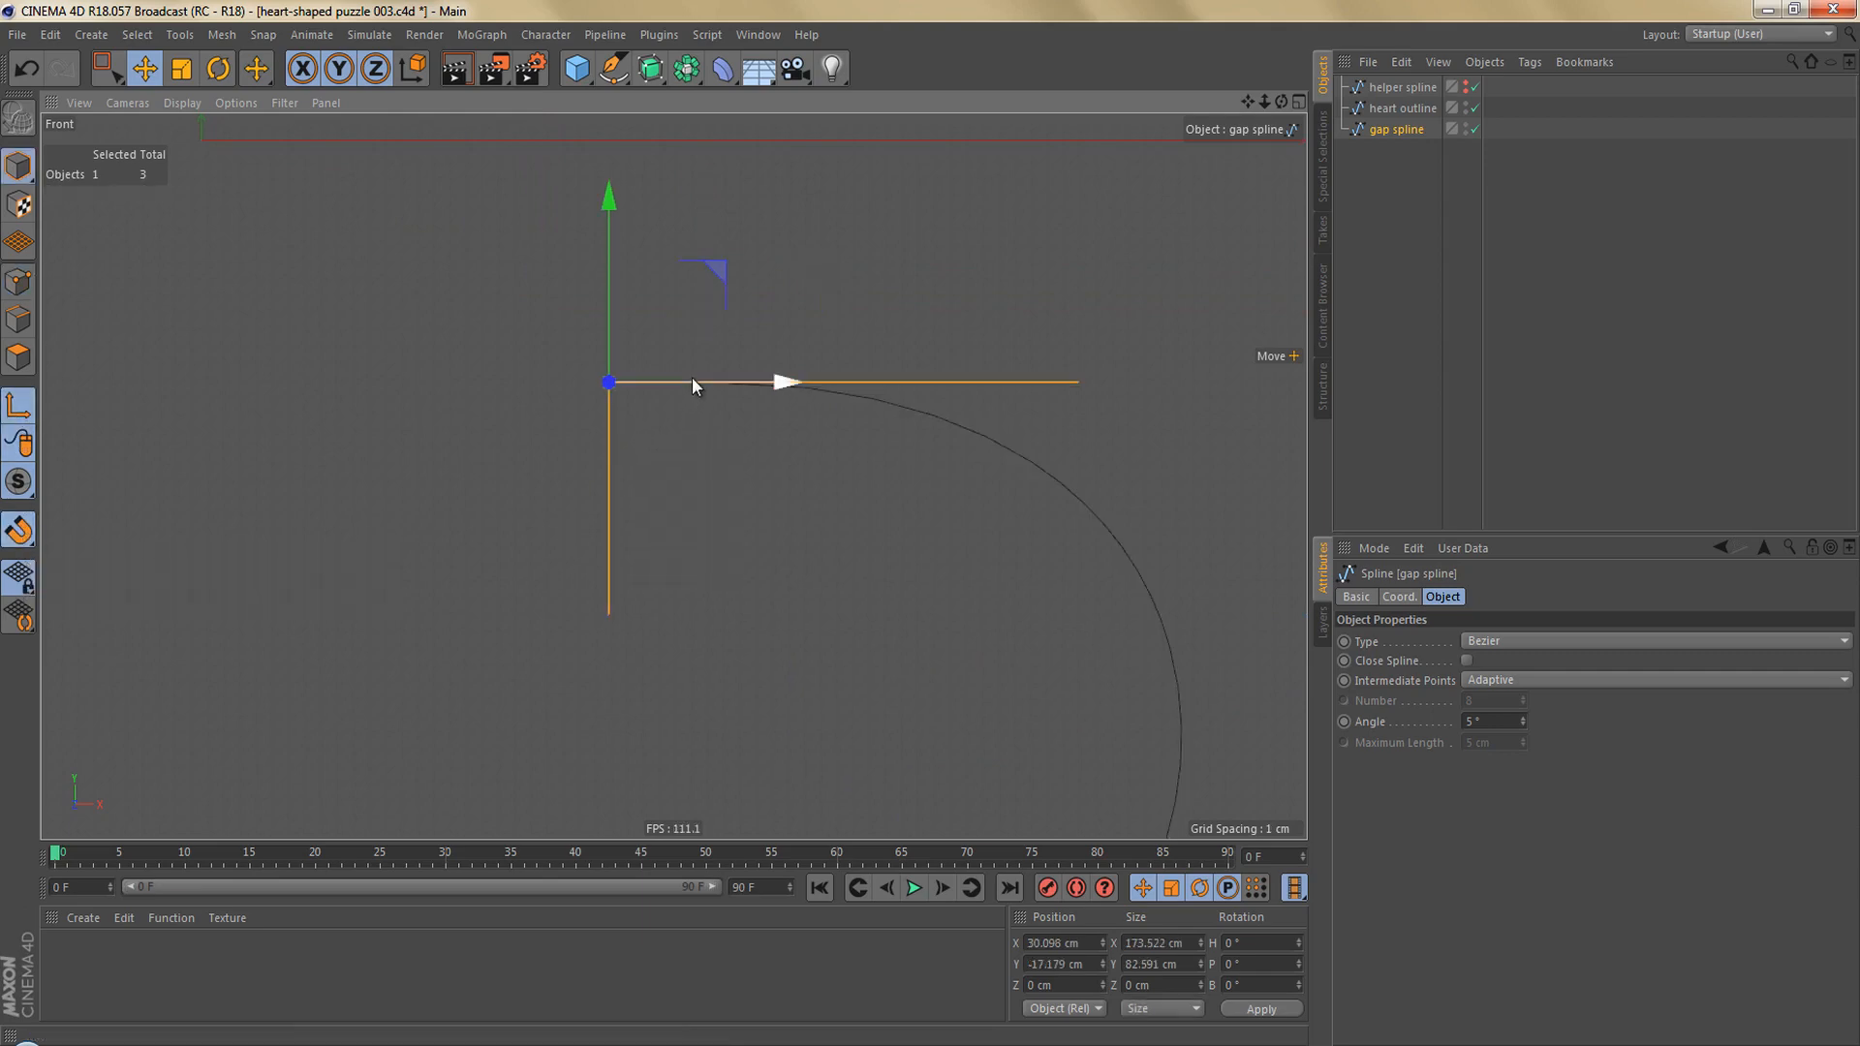
{"action": "left_click_drag", "start_coordinate": [782, 386], "coordinate": [879, 382]}
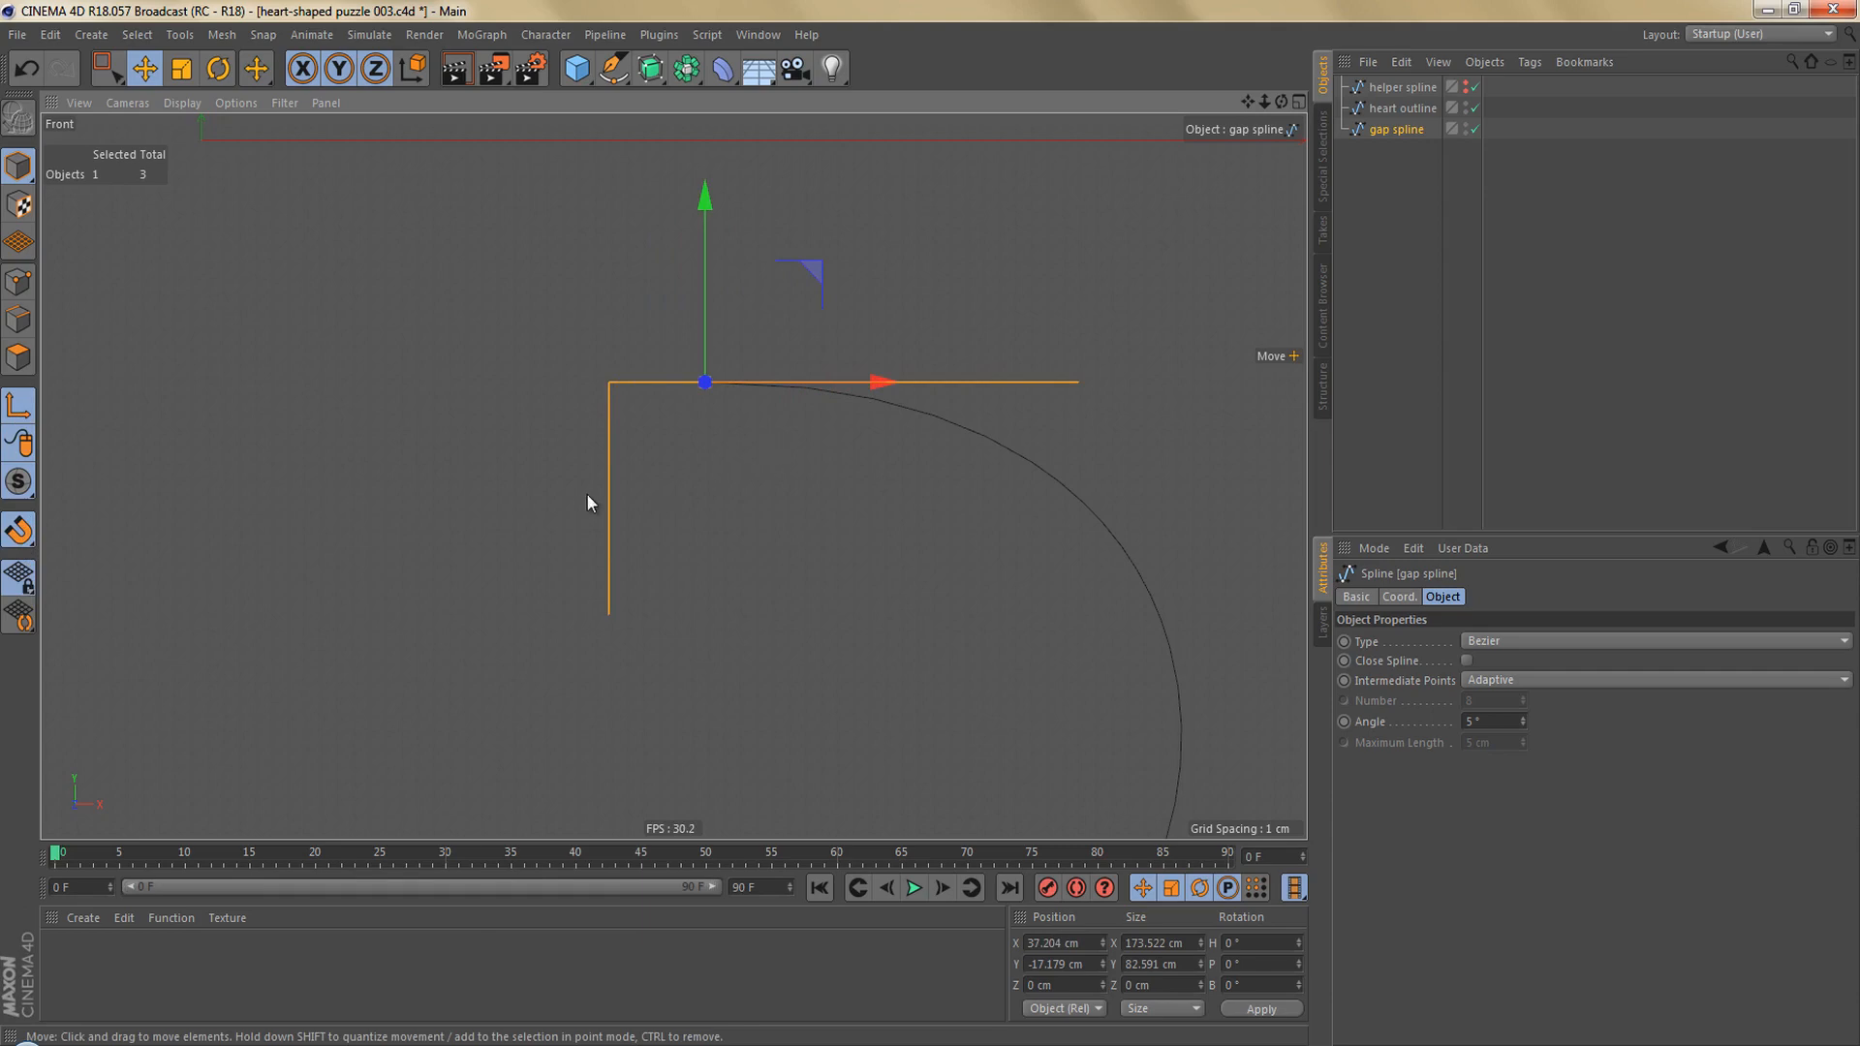
{"action": "left_click", "coordinate": [20, 409]}
{"action": "left_click", "coordinate": [22, 535]}
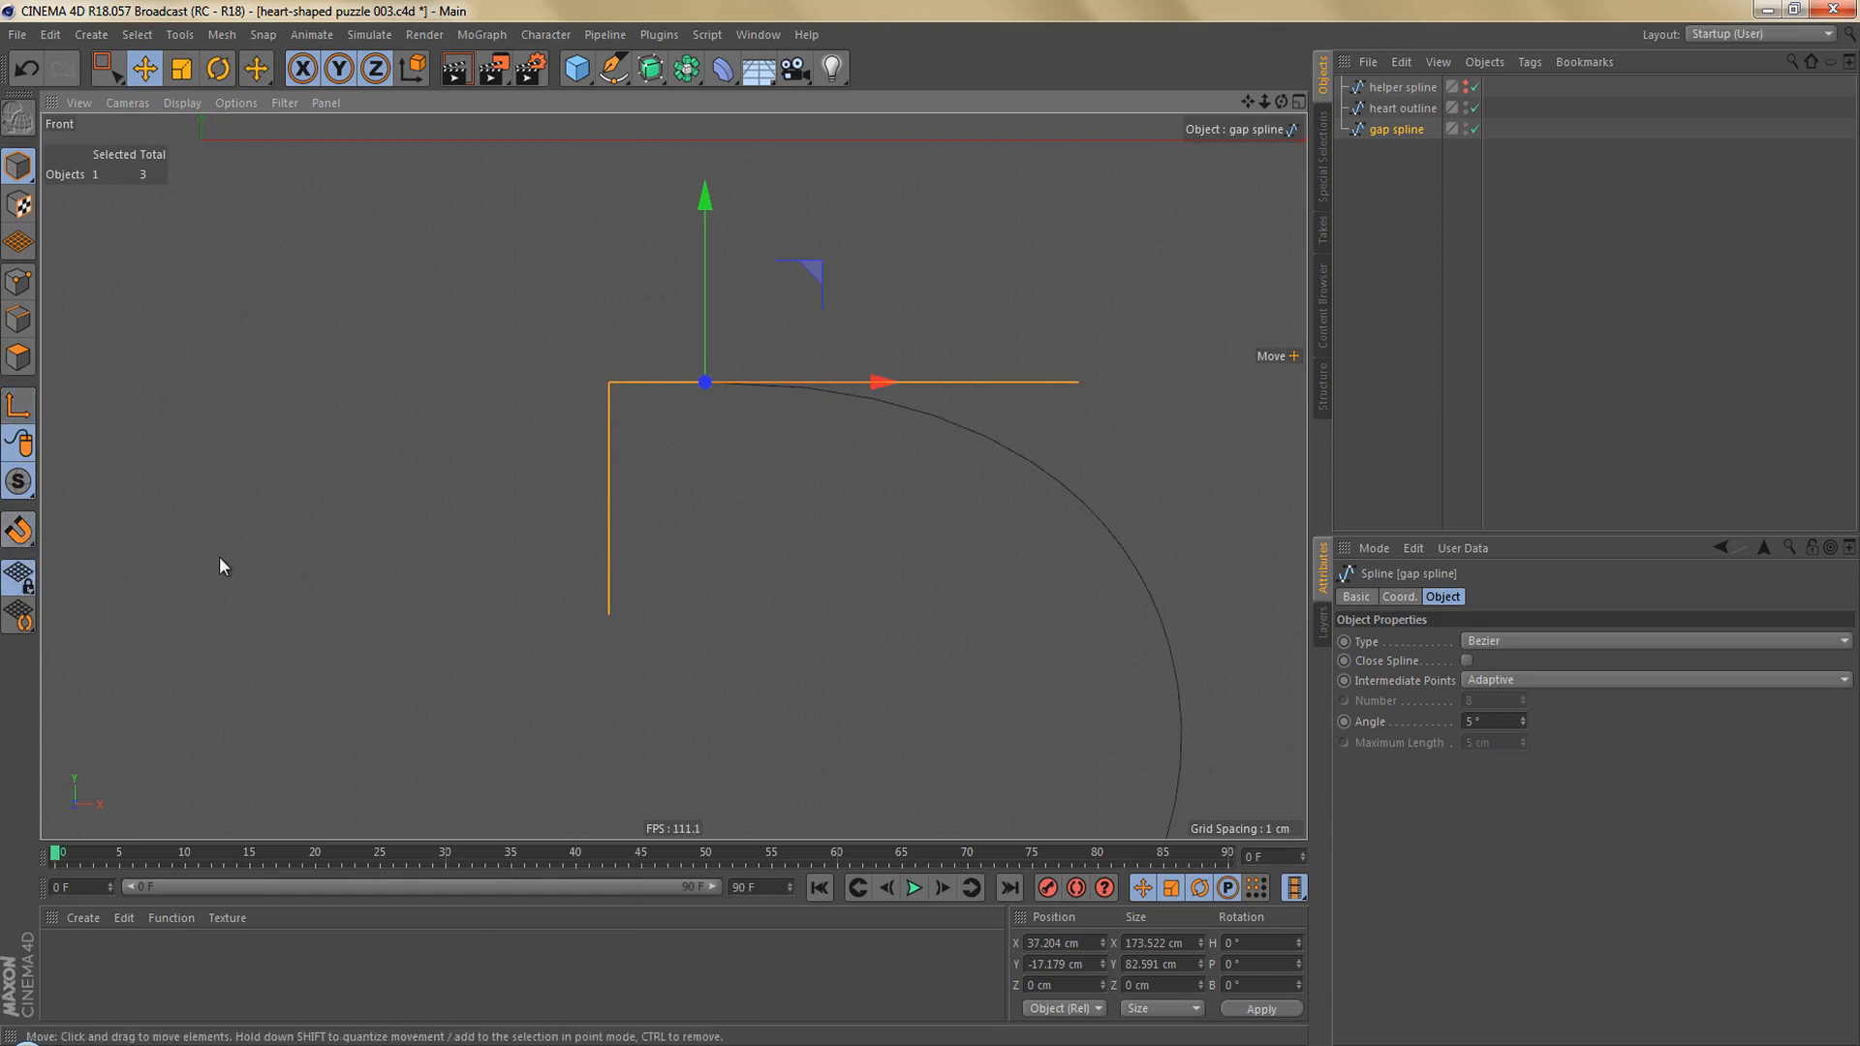
Duplicate the gap spline and rotate the copy's heading to -180° to mirror it.
{"action": "scroll", "coordinate": [670, 429], "scroll_direction": "down", "scroll_amount": 5}
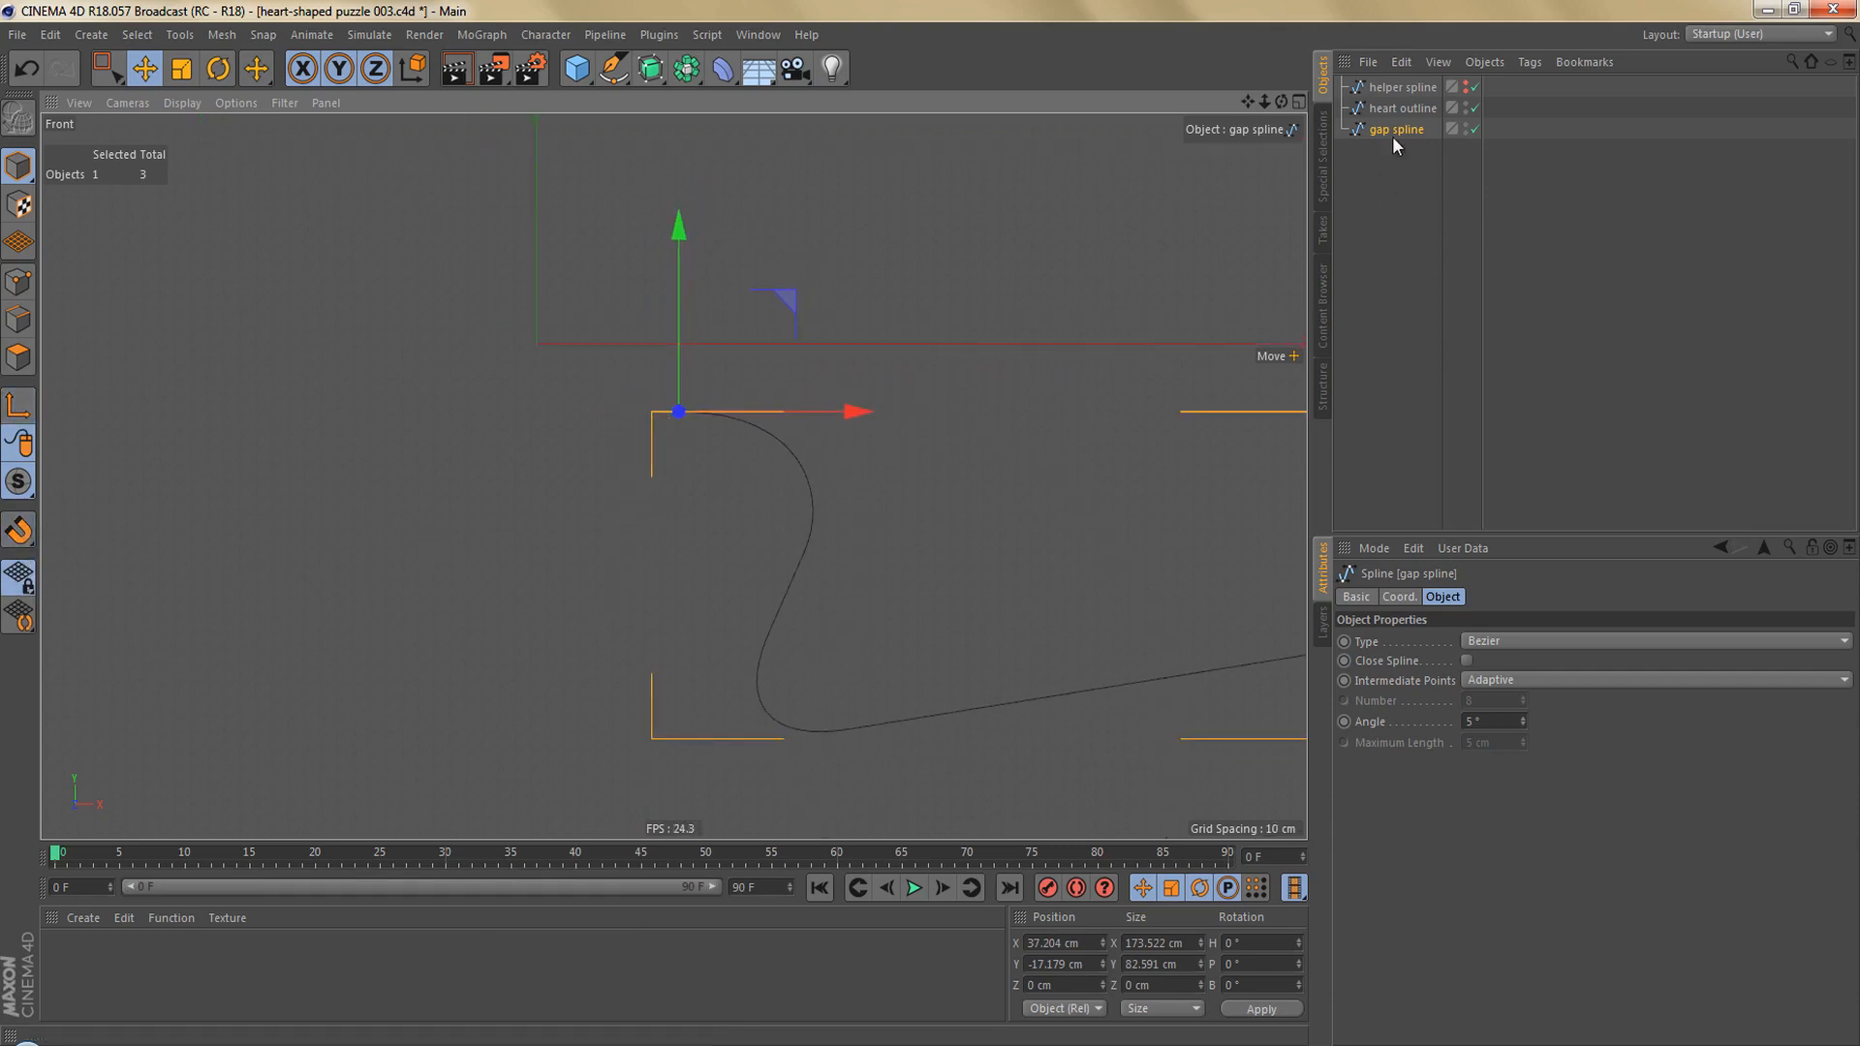
{"action": "left_click_drag", "start_coordinate": [1383, 130], "coordinate": [1387, 163], "text": "ctrl"}
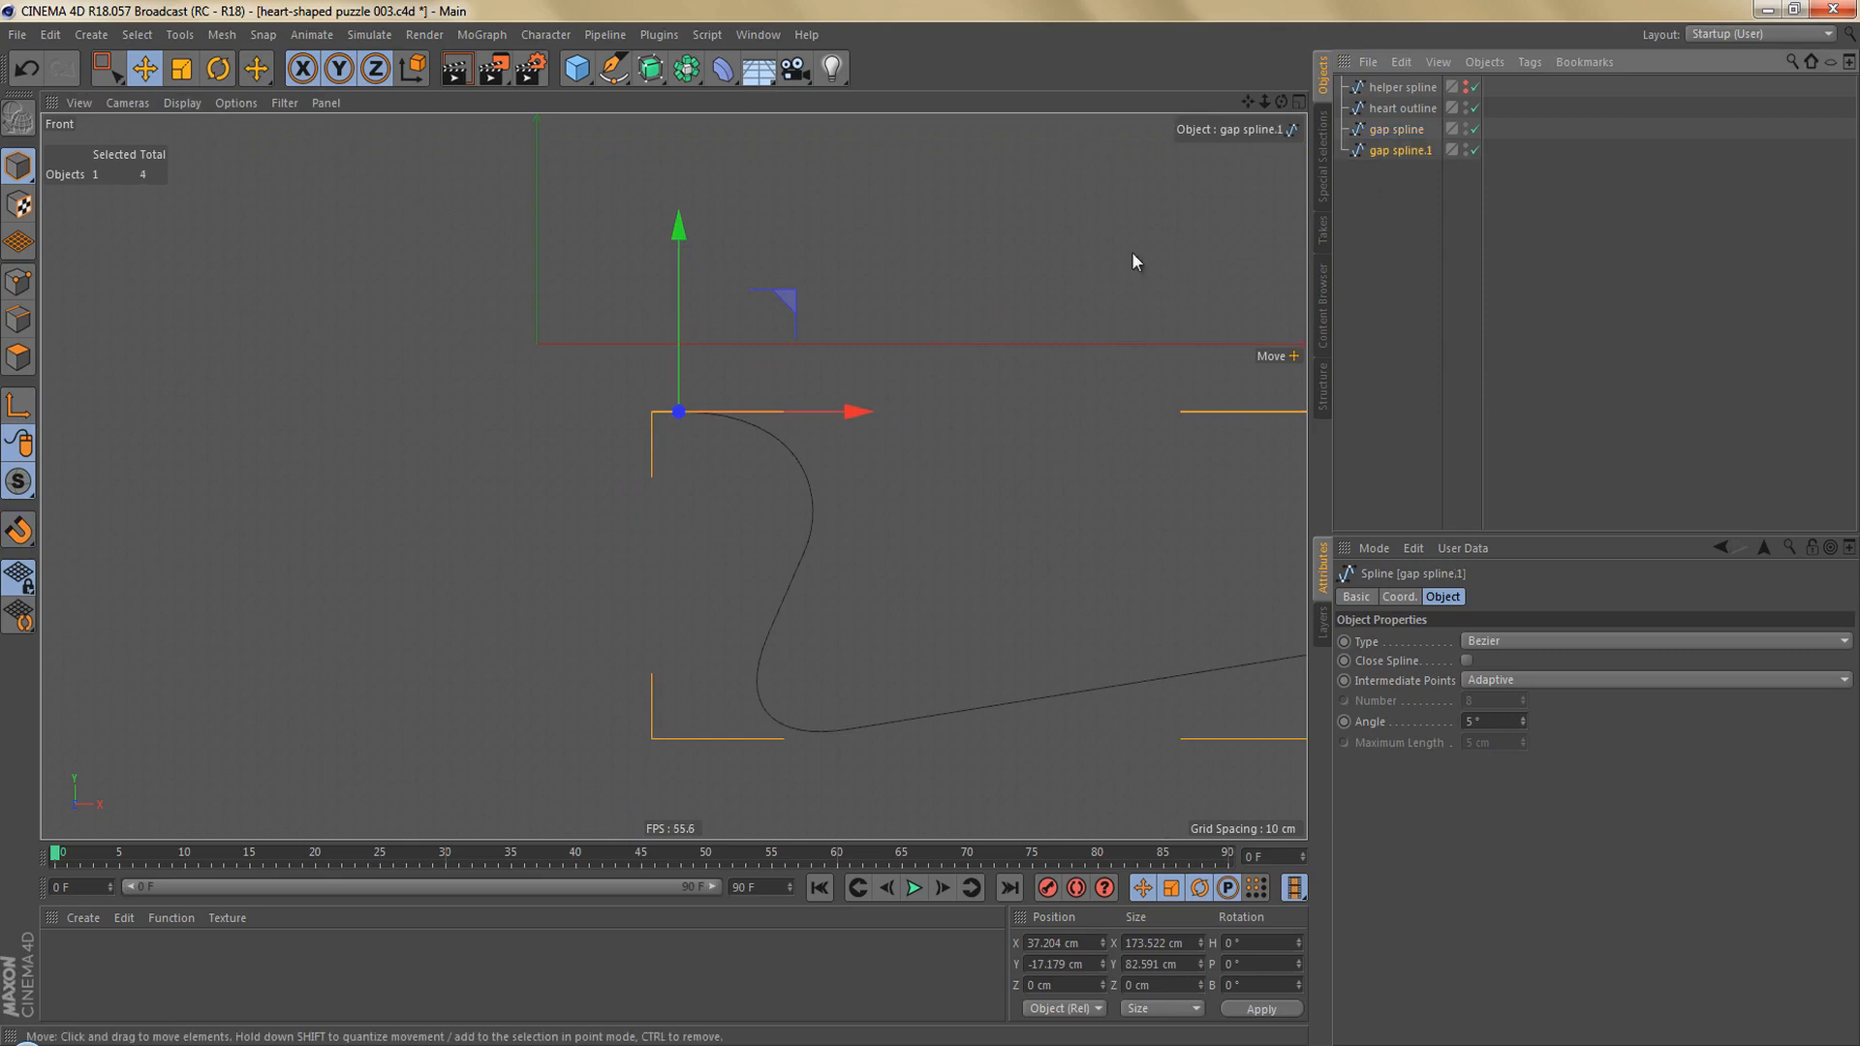
{"action": "key", "text": "r"}
{"action": "left_click_drag", "start_coordinate": [743, 416], "coordinate": [297, 533]}
Connect the two gap spline halves into one spline object and delete the originals.
{"action": "left_click", "coordinate": [1393, 130], "text": "ctrl"}
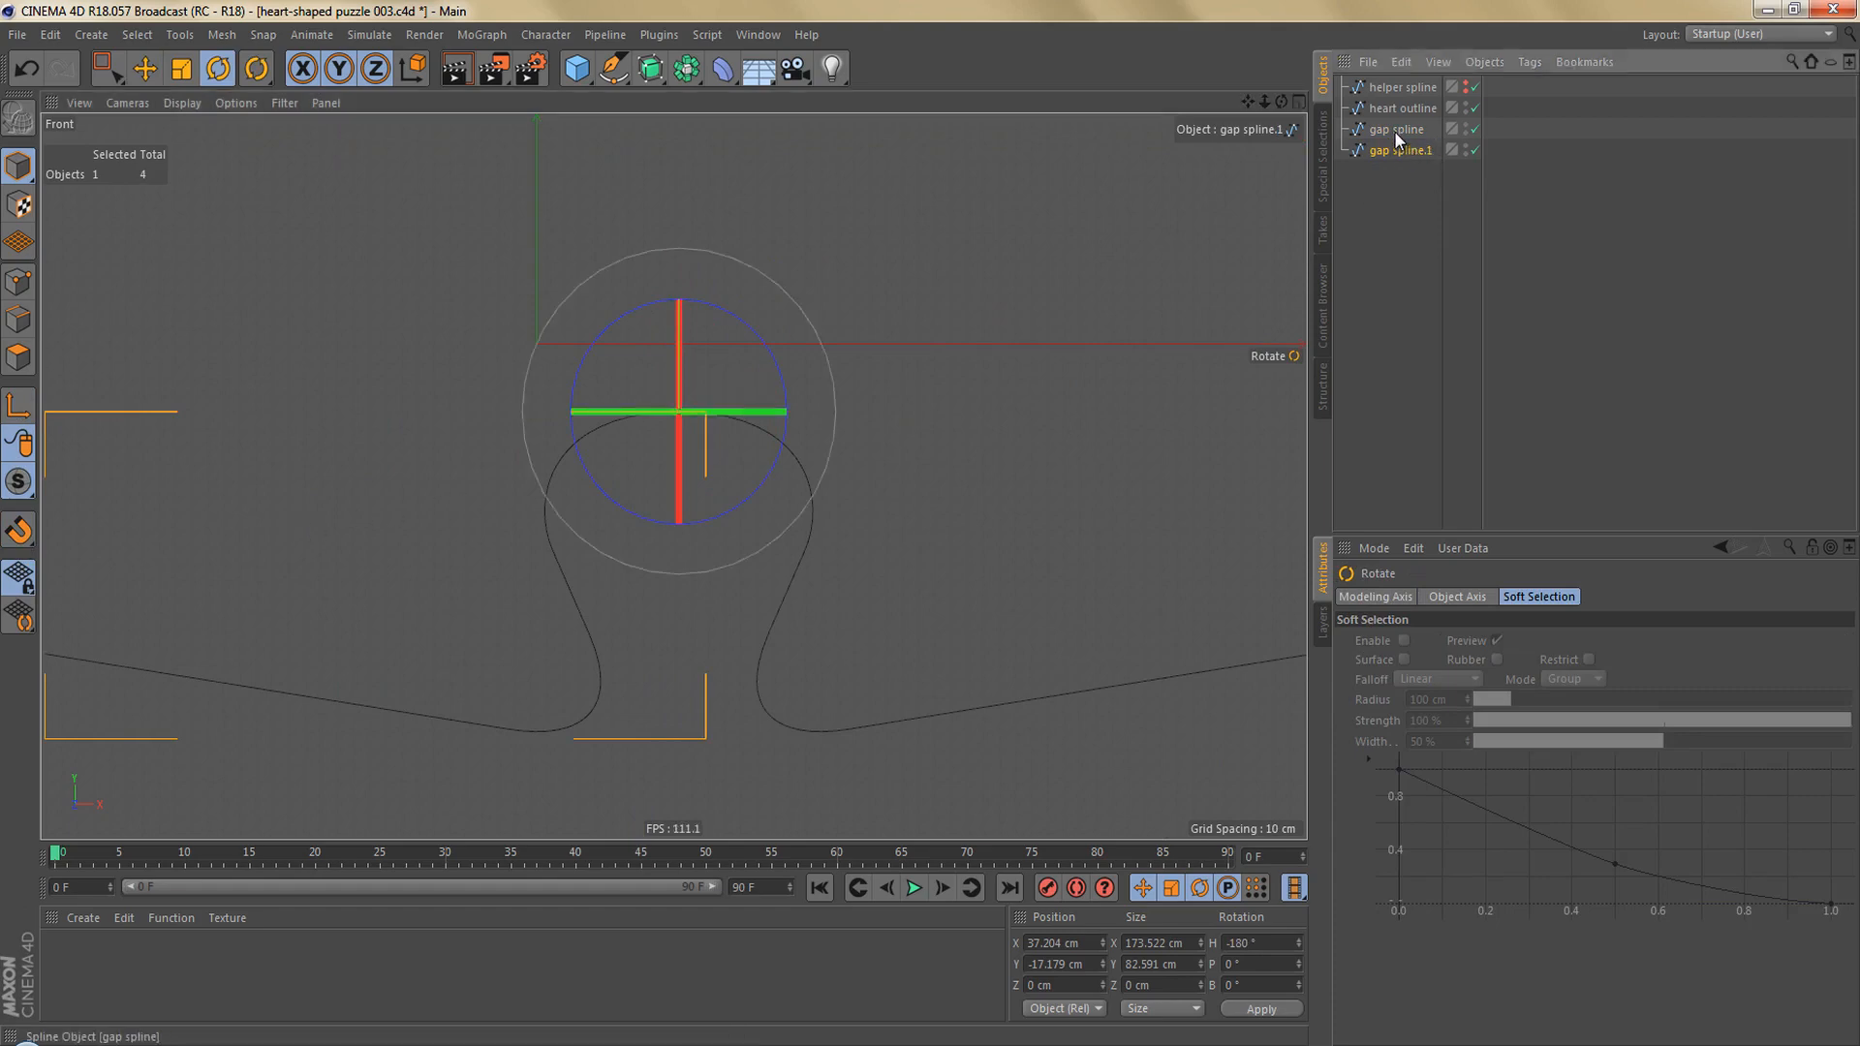
{"action": "right_click", "coordinate": [1393, 131]}
{"action": "left_click", "coordinate": [1461, 611]}
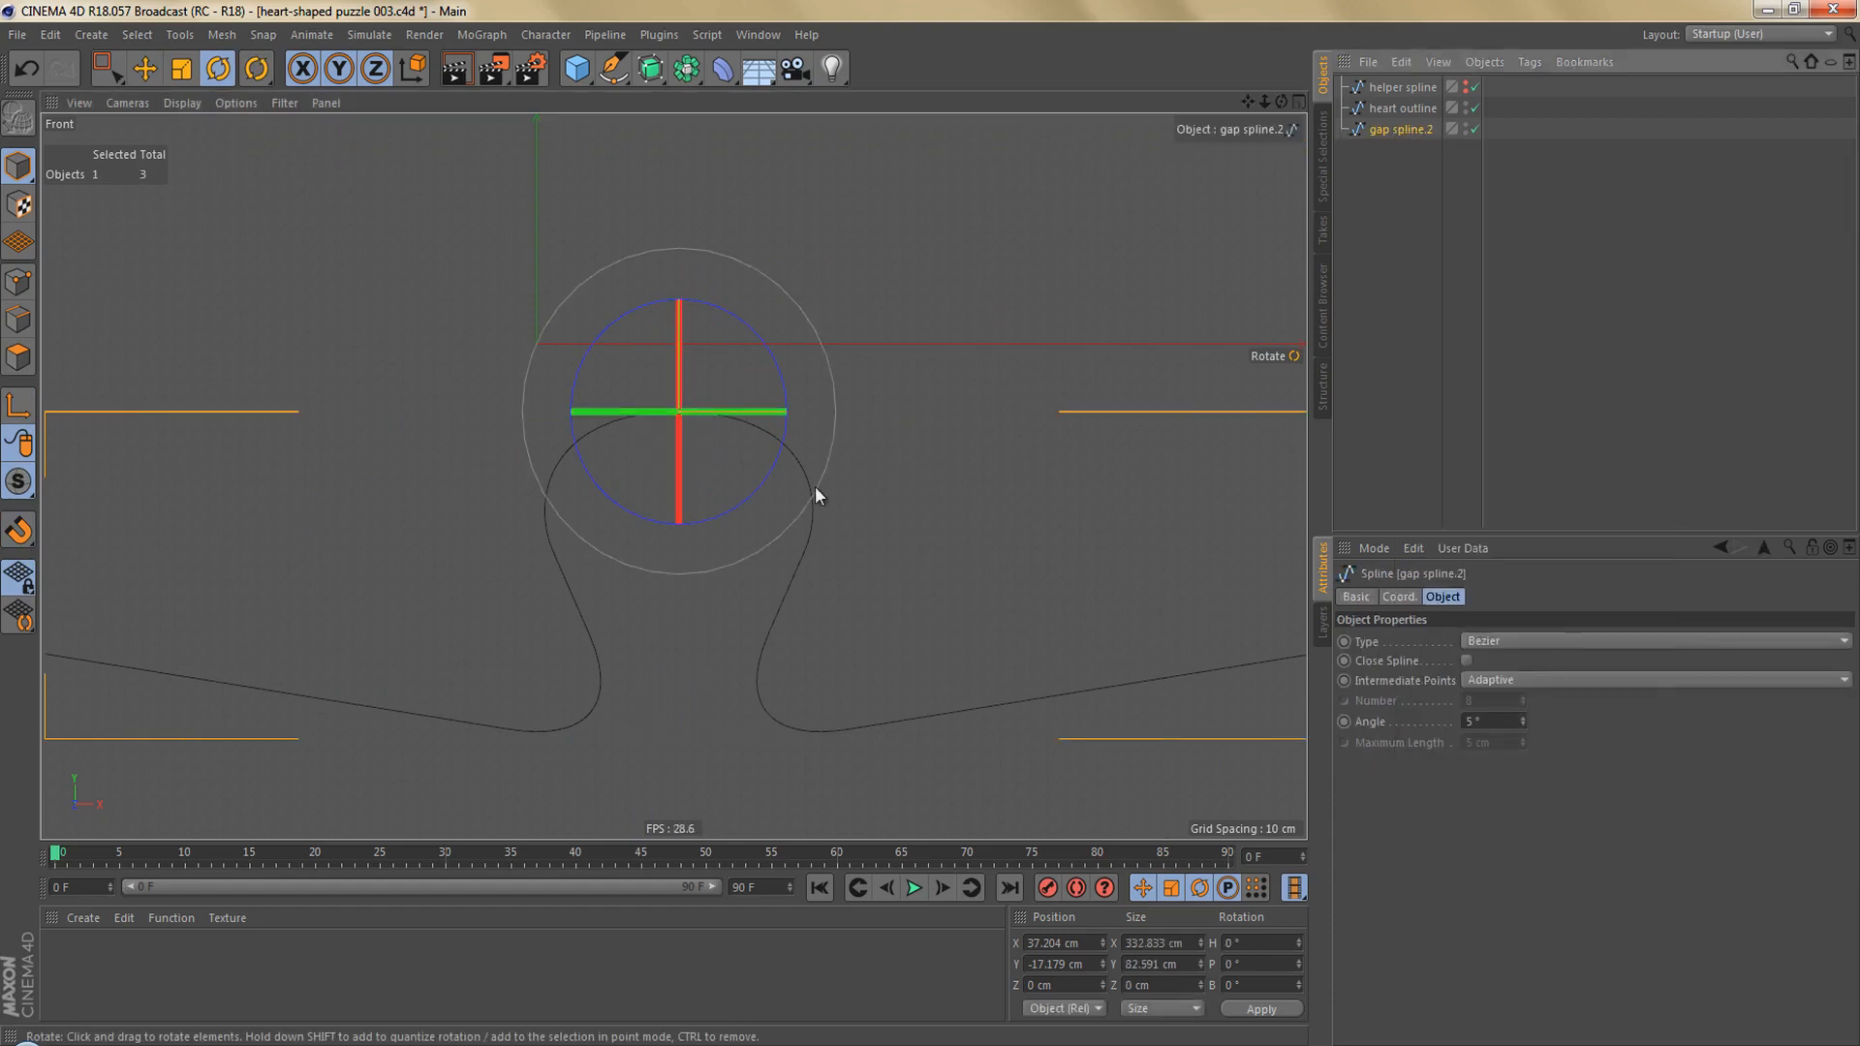
Select the two end points at the top of the knob and weld them into one.
{"action": "key", "text": "Return"}
{"action": "key", "text": "0"}
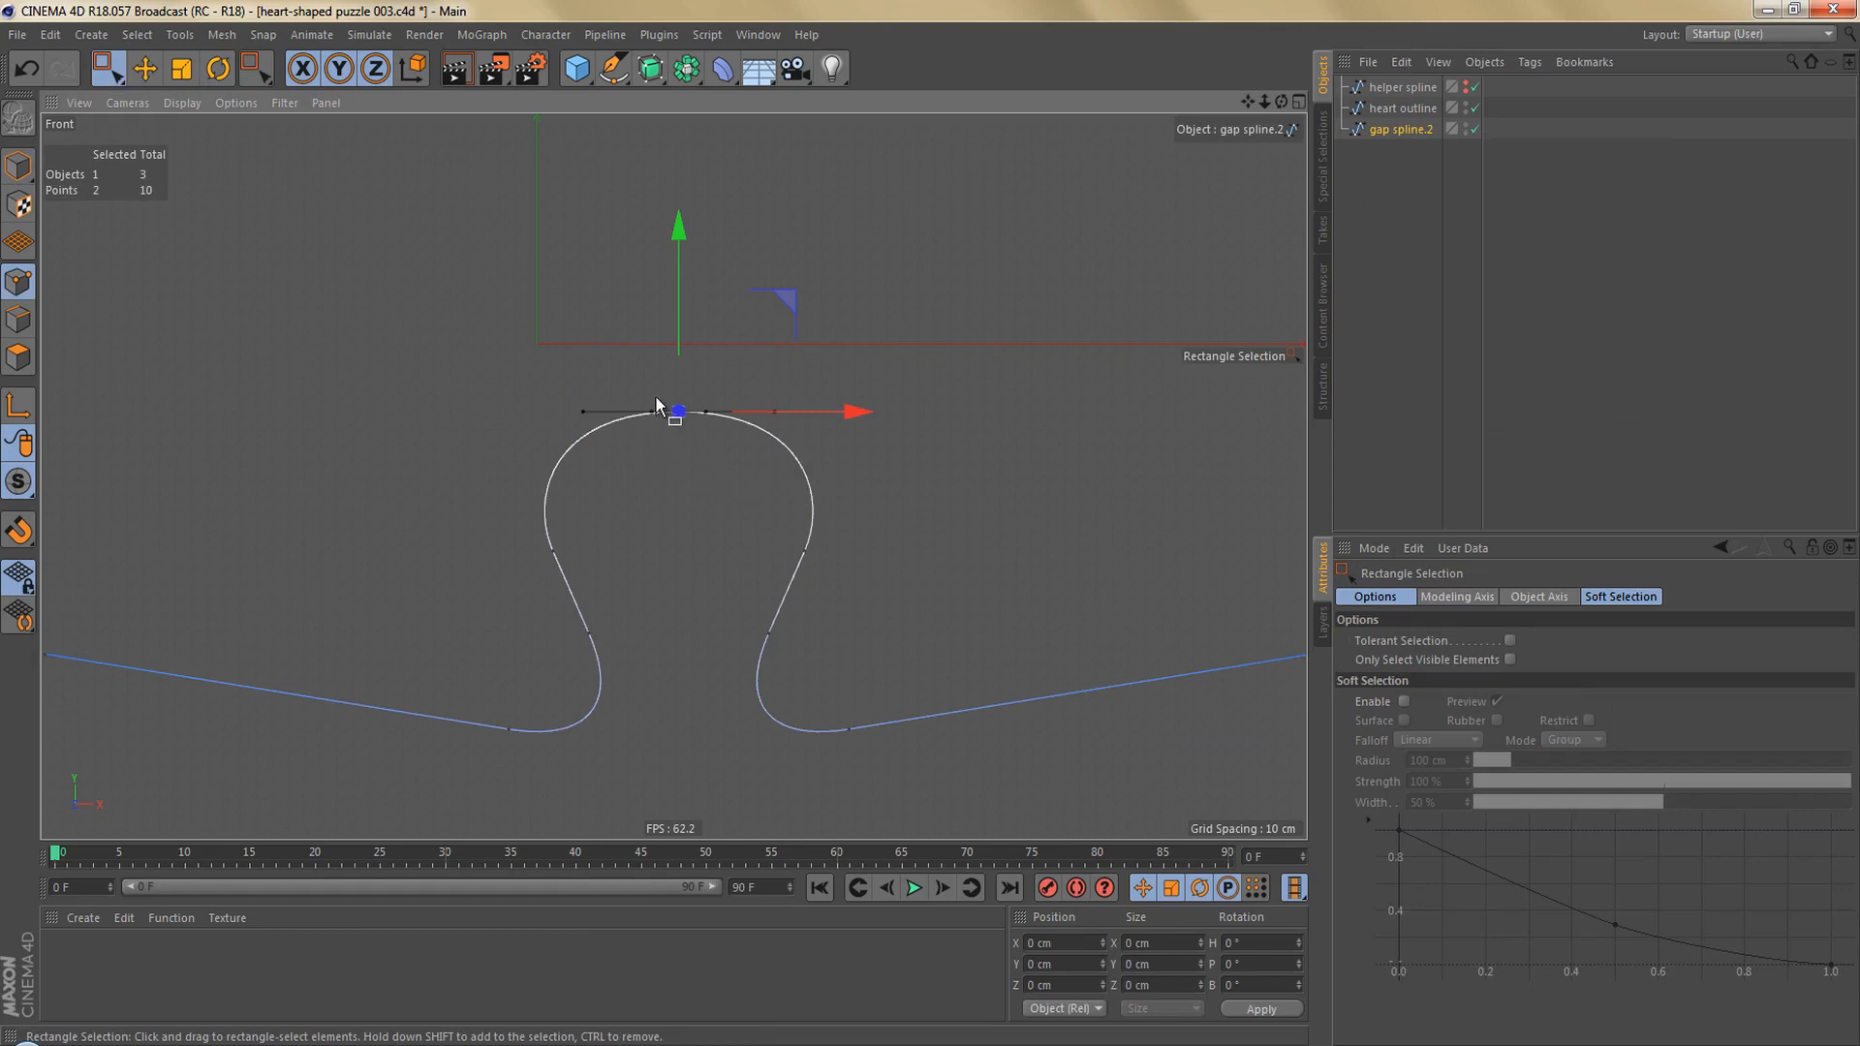
{"action": "key", "text": "m"}
{"action": "key", "text": "q"}
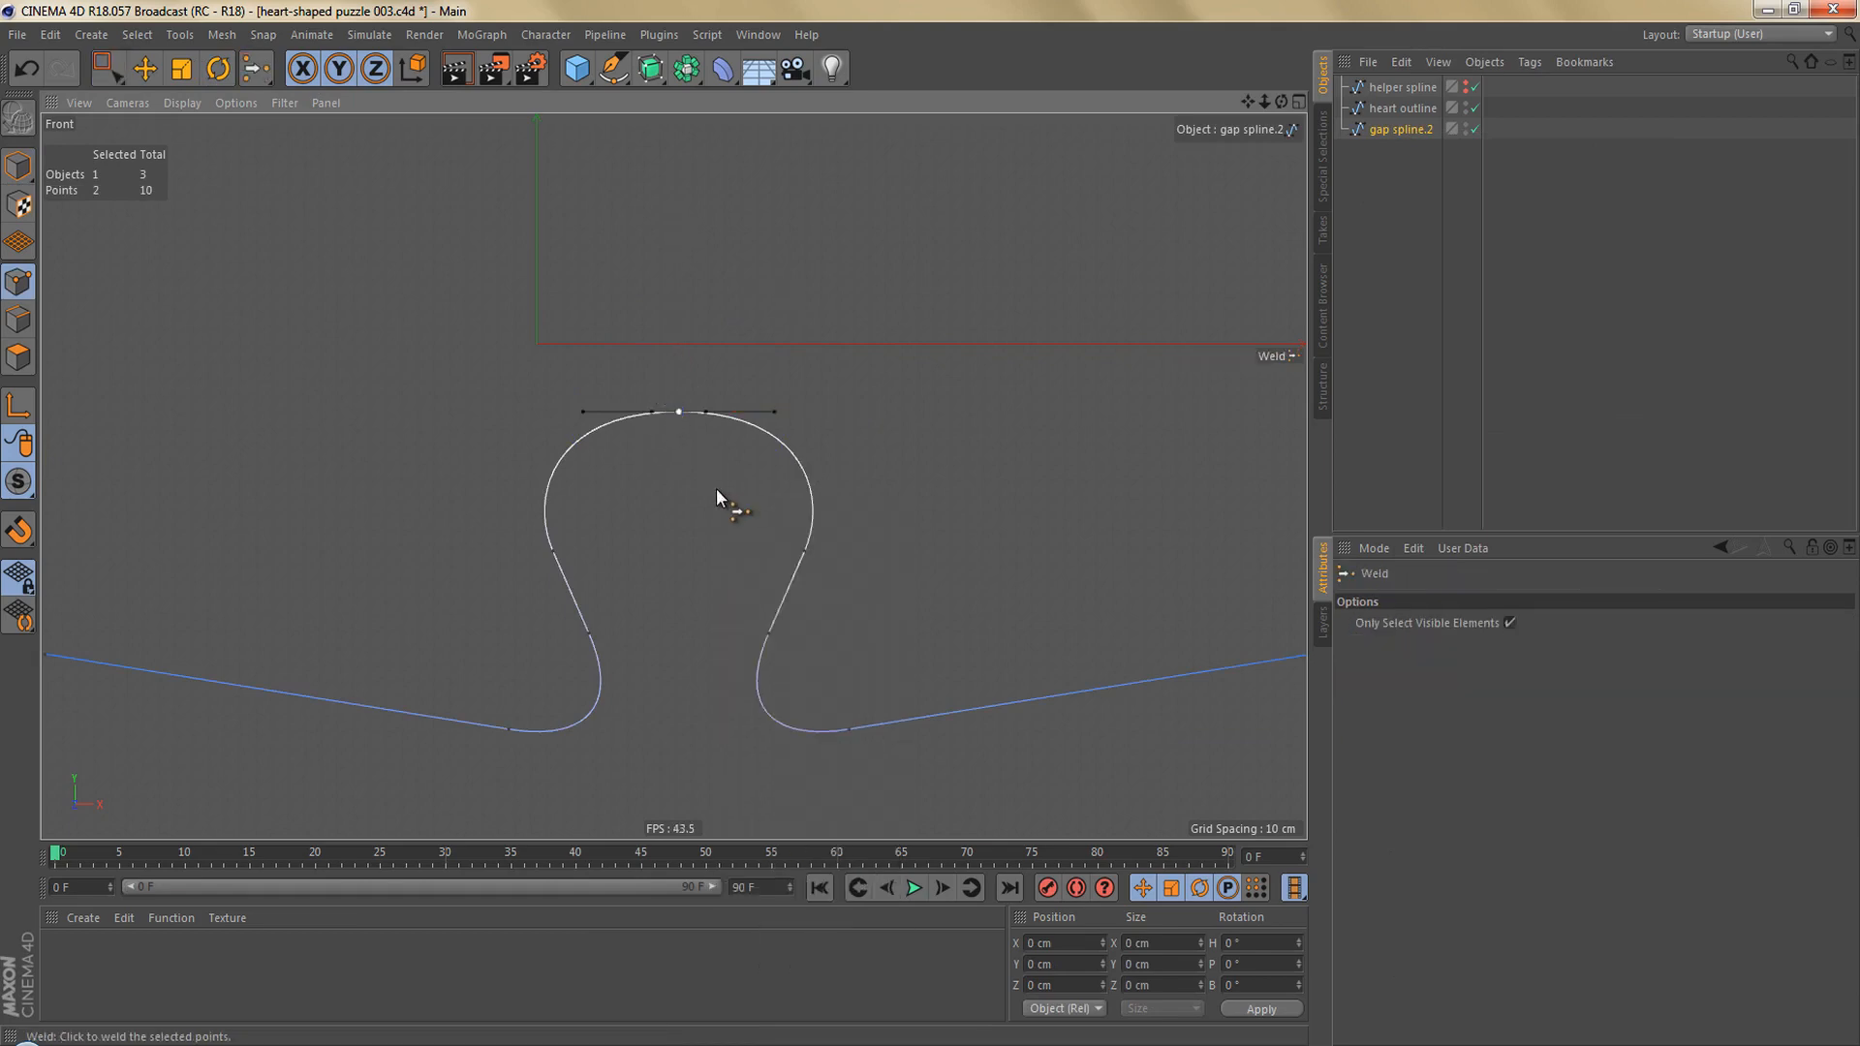
{"action": "left_click", "coordinate": [718, 489]}
{"action": "scroll", "coordinate": [802, 477], "scroll_direction": "down", "scroll_amount": 4}
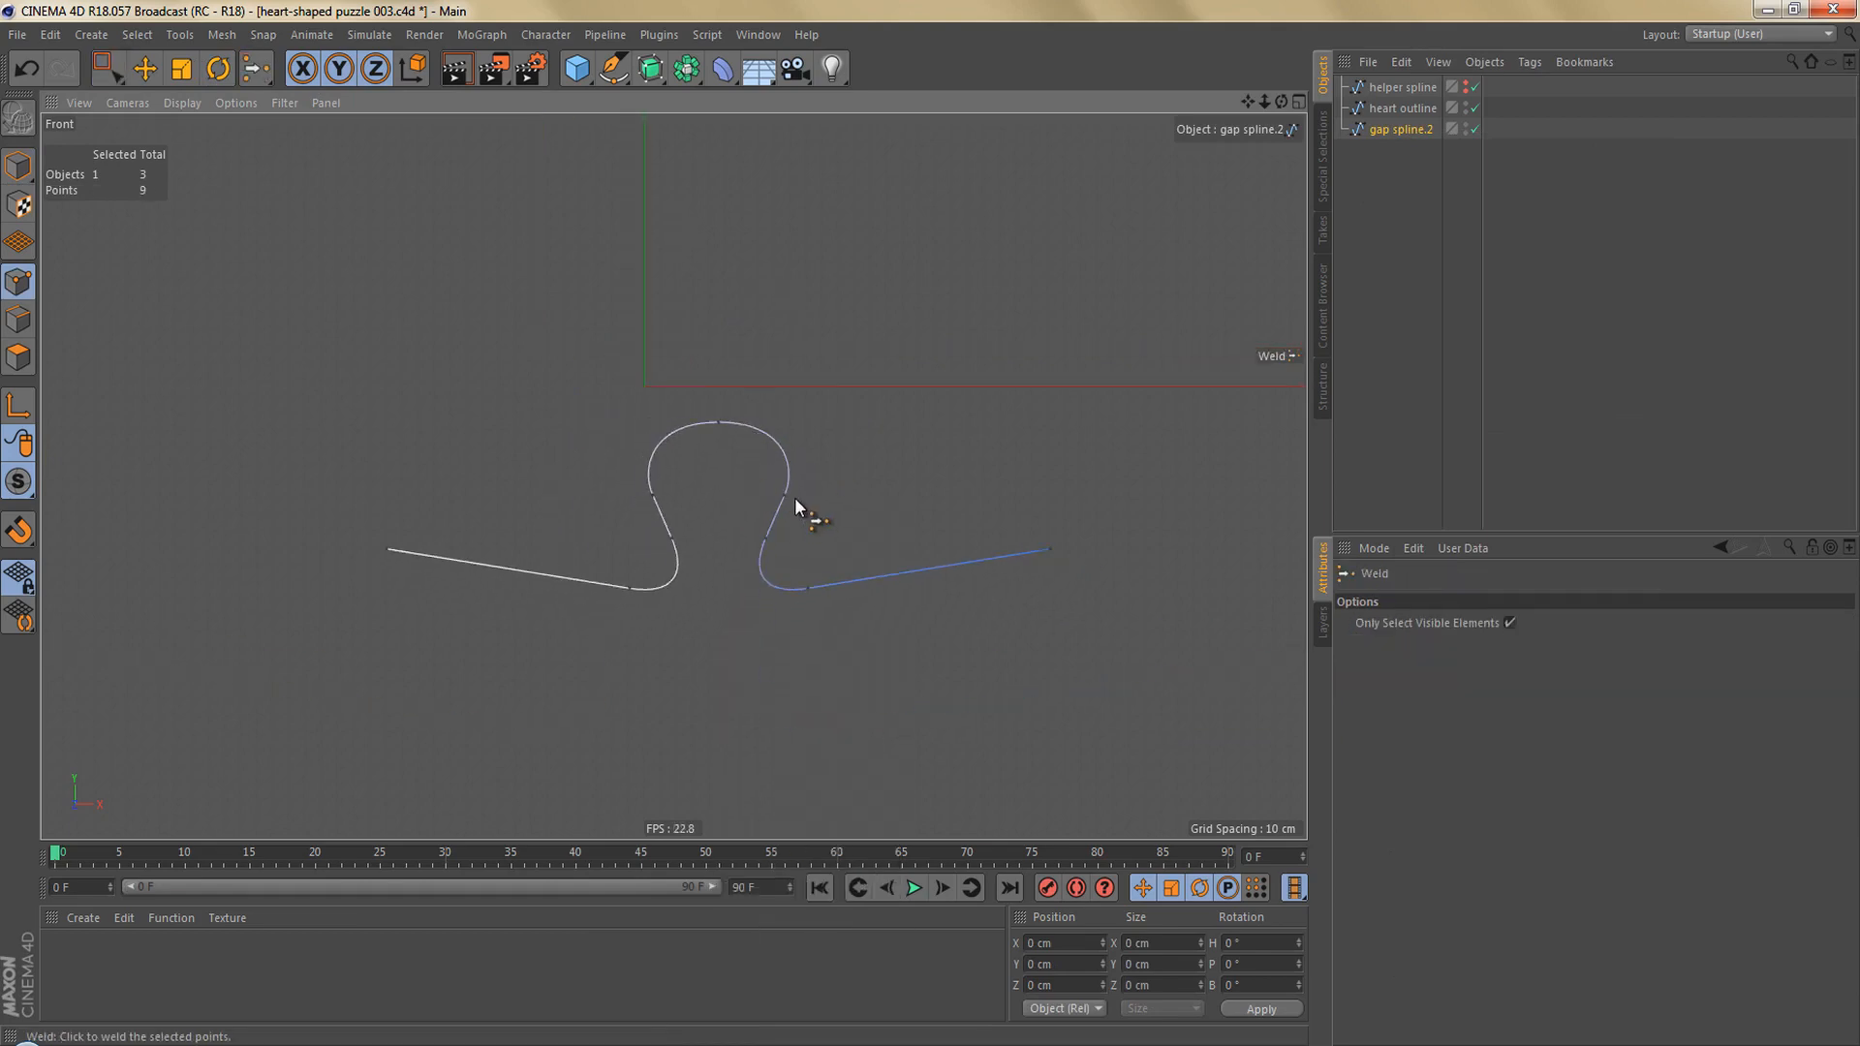
Rename the joined spline "gap spline" and duplicate it.
{"action": "double_click", "coordinate": [1404, 130]}
{"action": "left_click_drag", "start_coordinate": [1429, 130], "coordinate": [1398, 159]}
{"action": "key", "text": "BackSpace"}
{"action": "key", "text": "Return"}
Rename the duplicate "helper gap" and hide the gap spline in both editor and render.
{"action": "double_click", "coordinate": [1389, 149]}
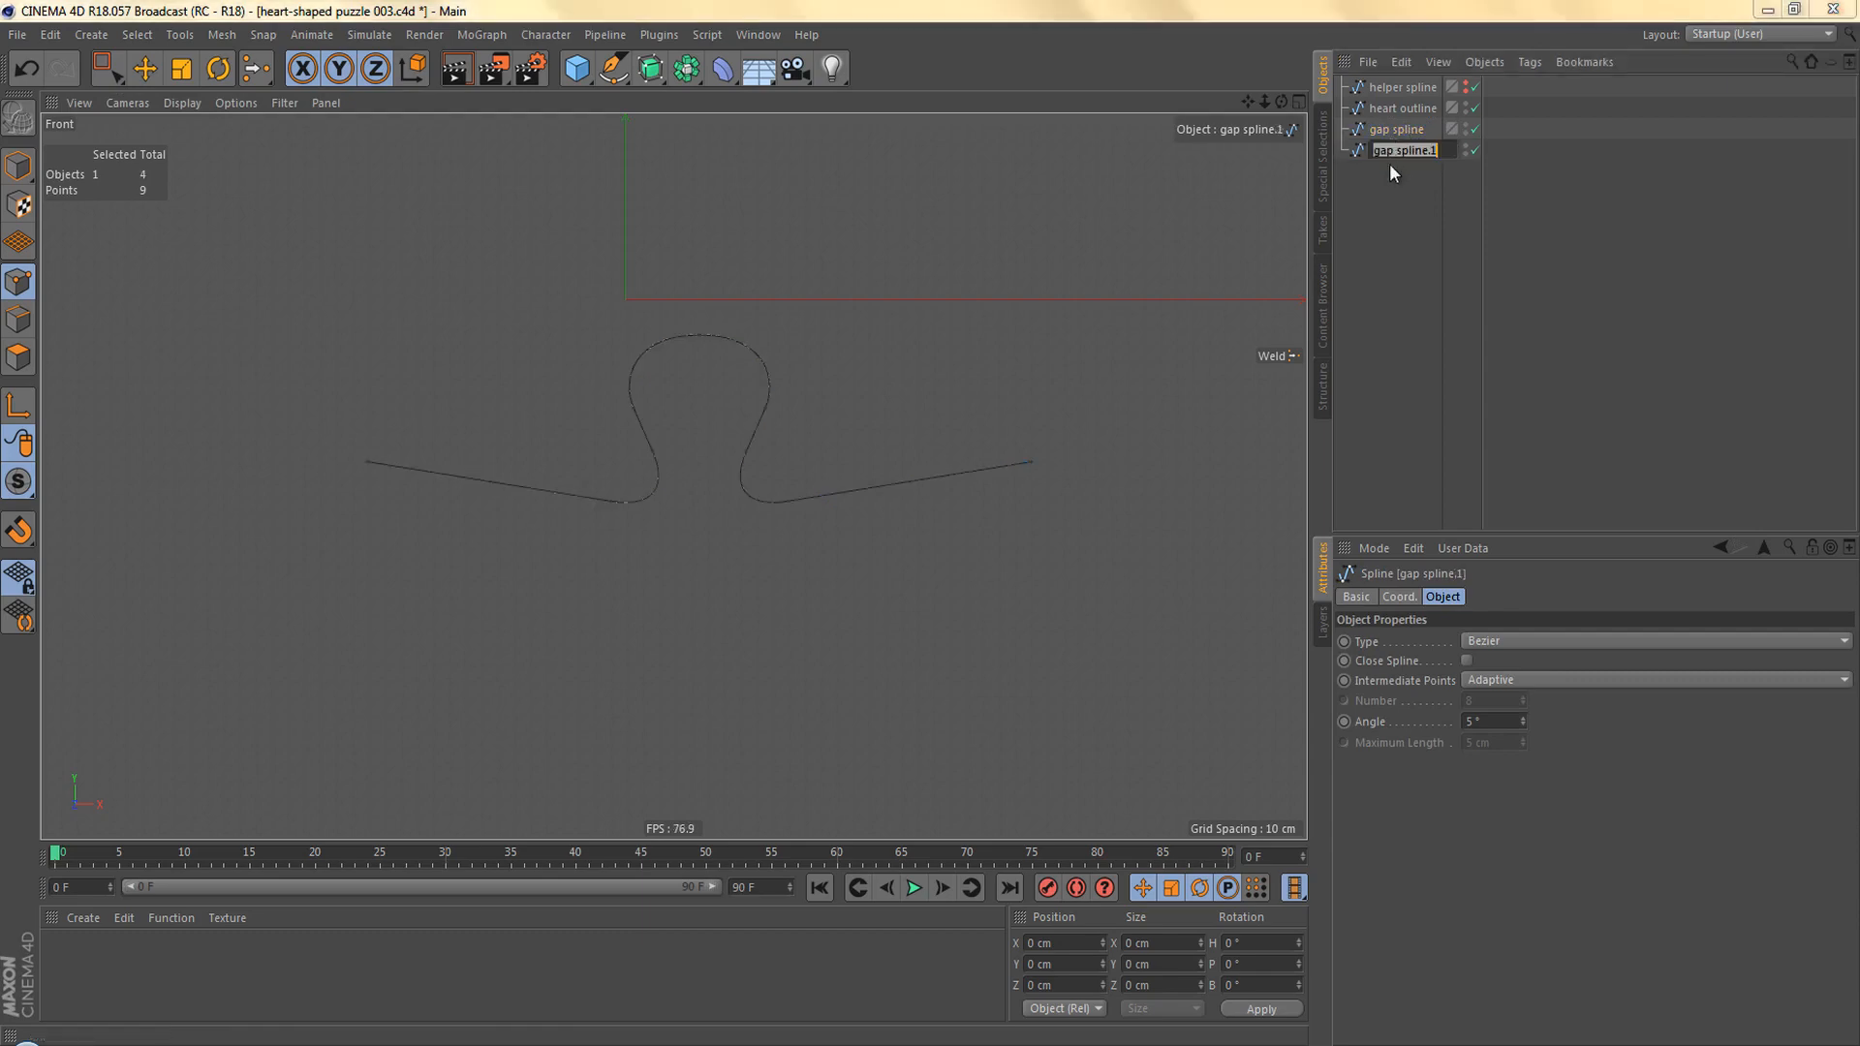
{"action": "type", "text": "helper gap"}
{"action": "key", "text": "Return"}
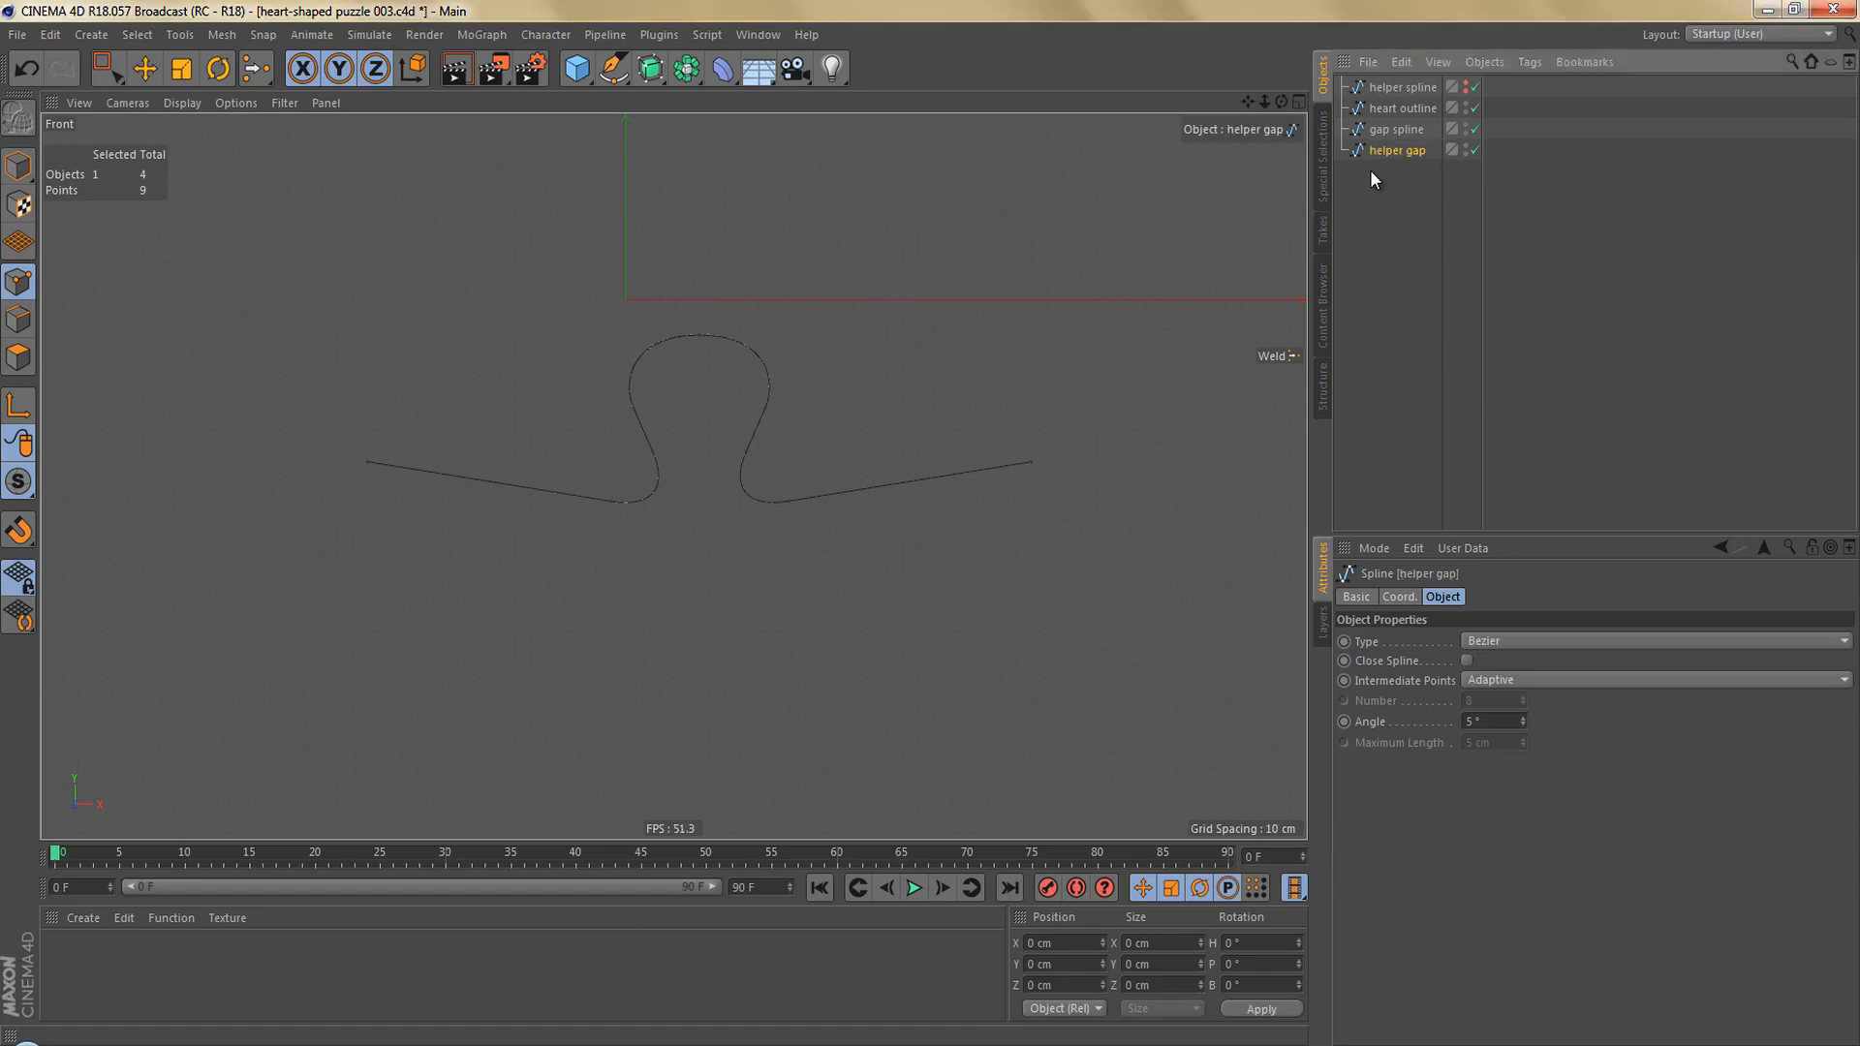
{"action": "double_click", "coordinate": [1466, 132], "text": "alt"}
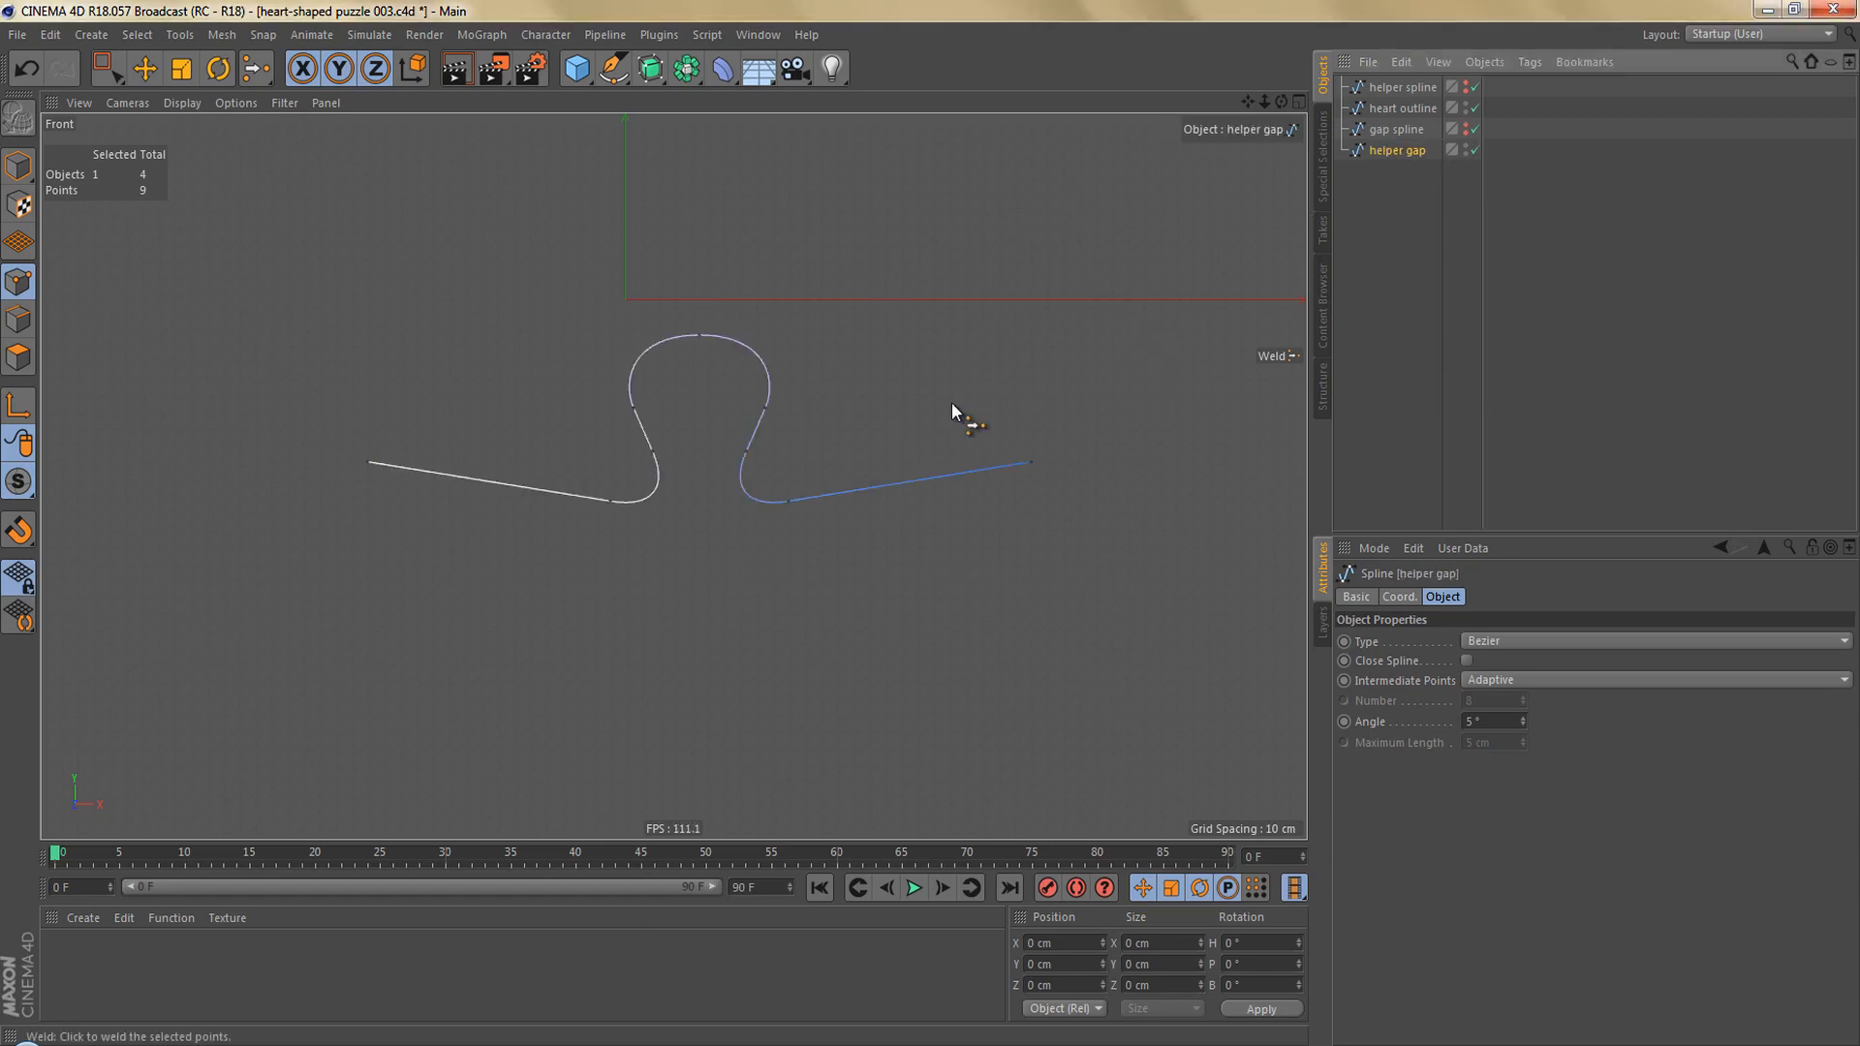
Select all points of the helper gap spline and subdivide it with 8 subdivisions.
{"action": "scroll", "coordinate": [806, 426], "scroll_direction": "up", "scroll_amount": 3}
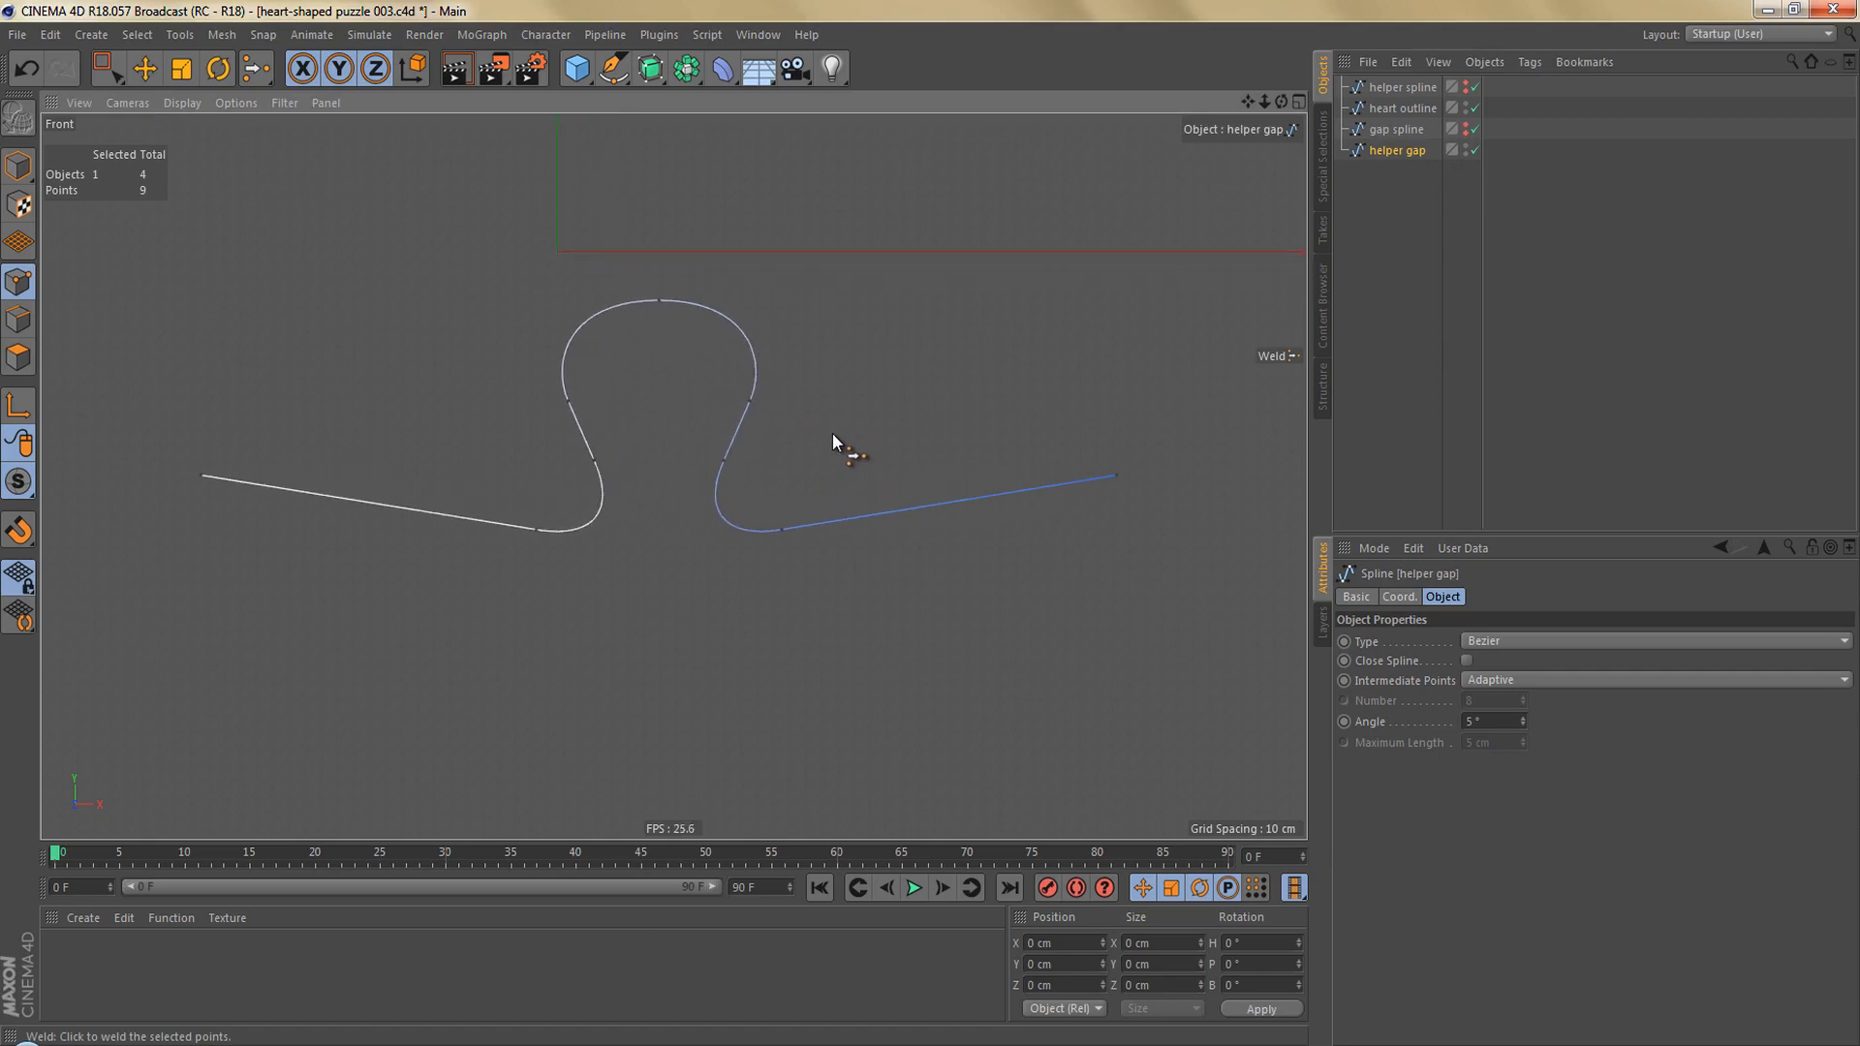
{"action": "key", "text": "ctrl+a"}
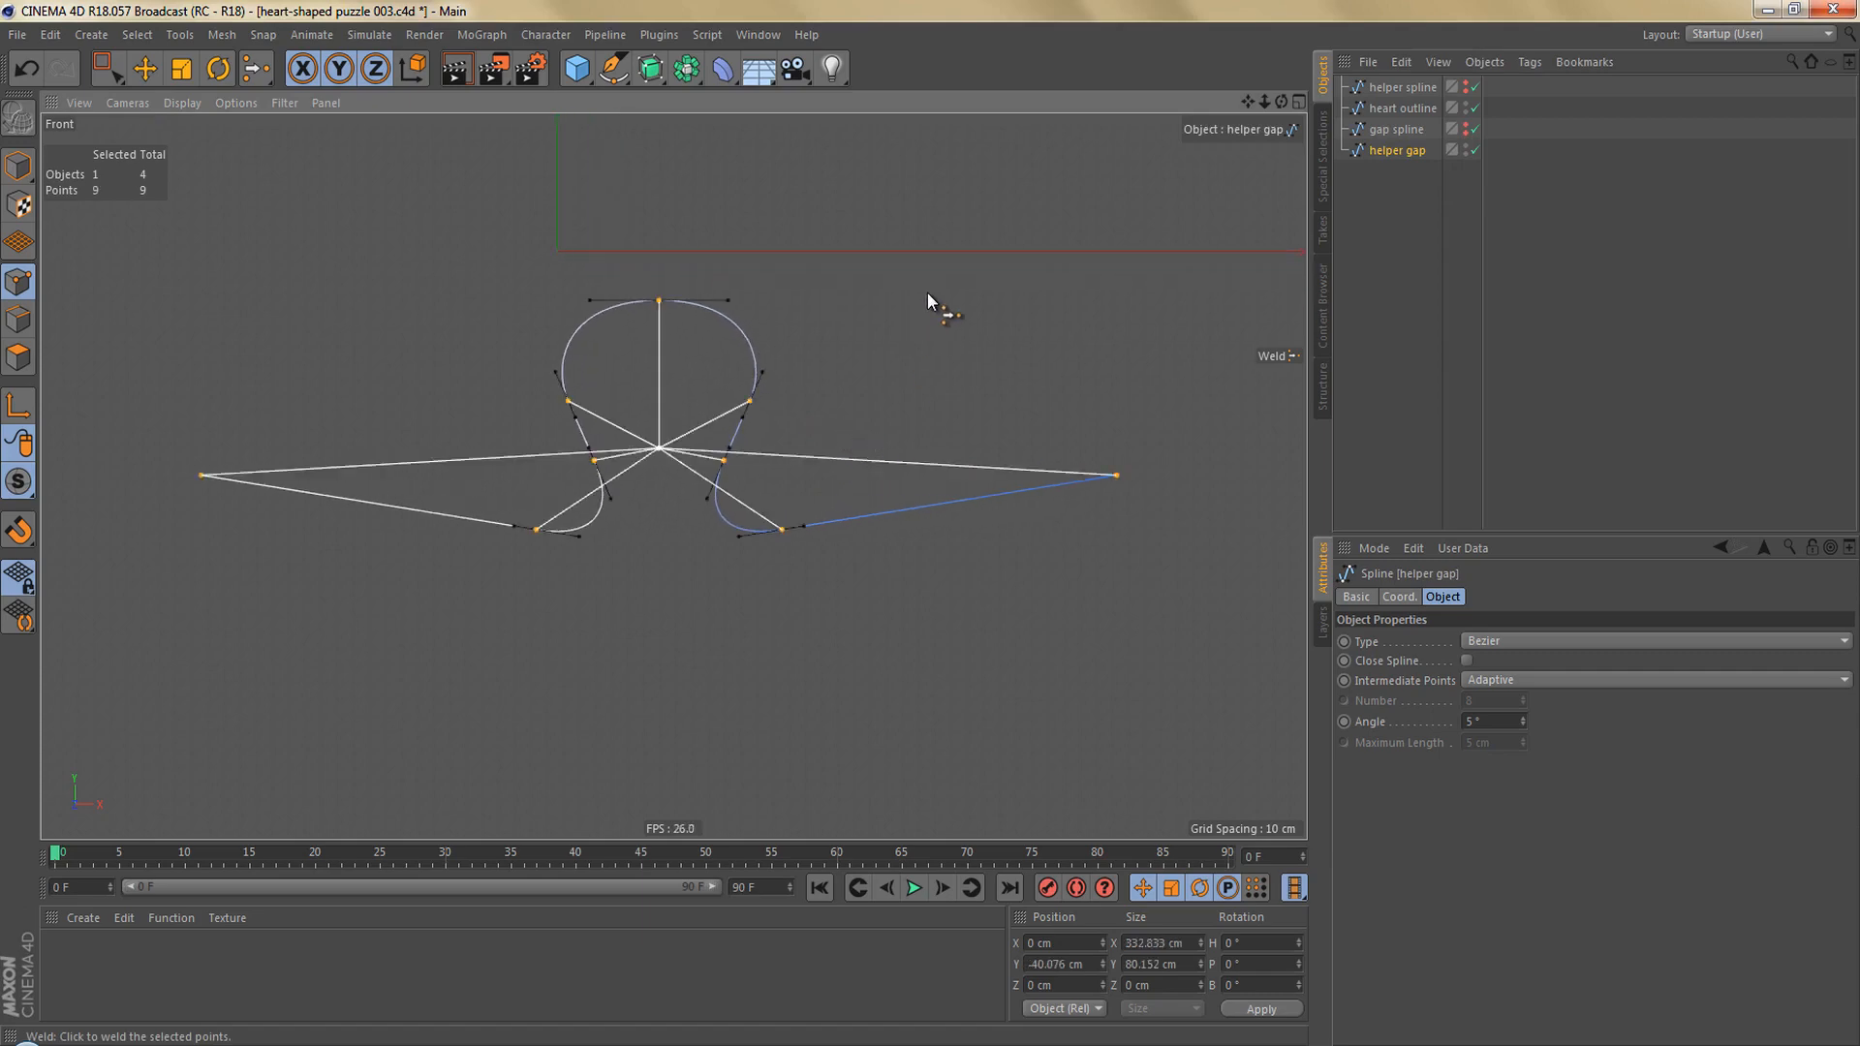
{"action": "left_click", "coordinate": [928, 293]}
{"action": "right_click", "coordinate": [928, 293]}
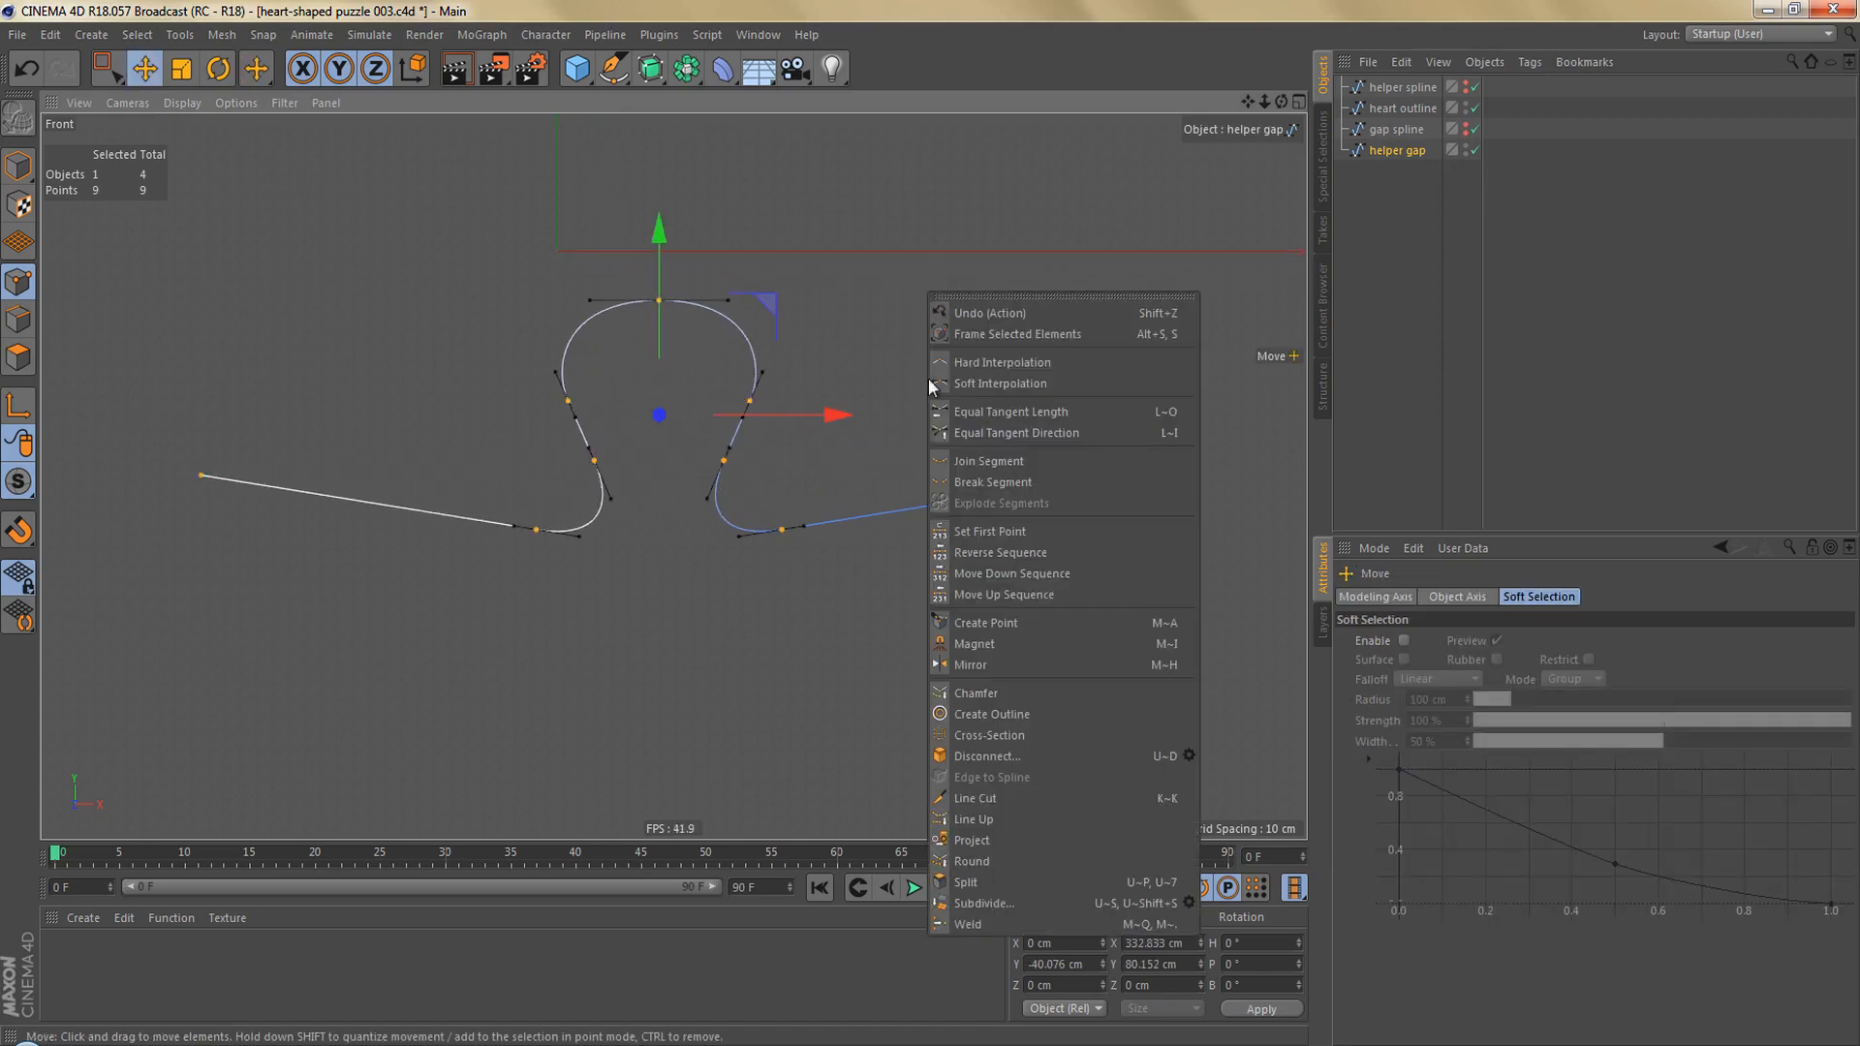
{"action": "left_click", "coordinate": [1190, 901]}
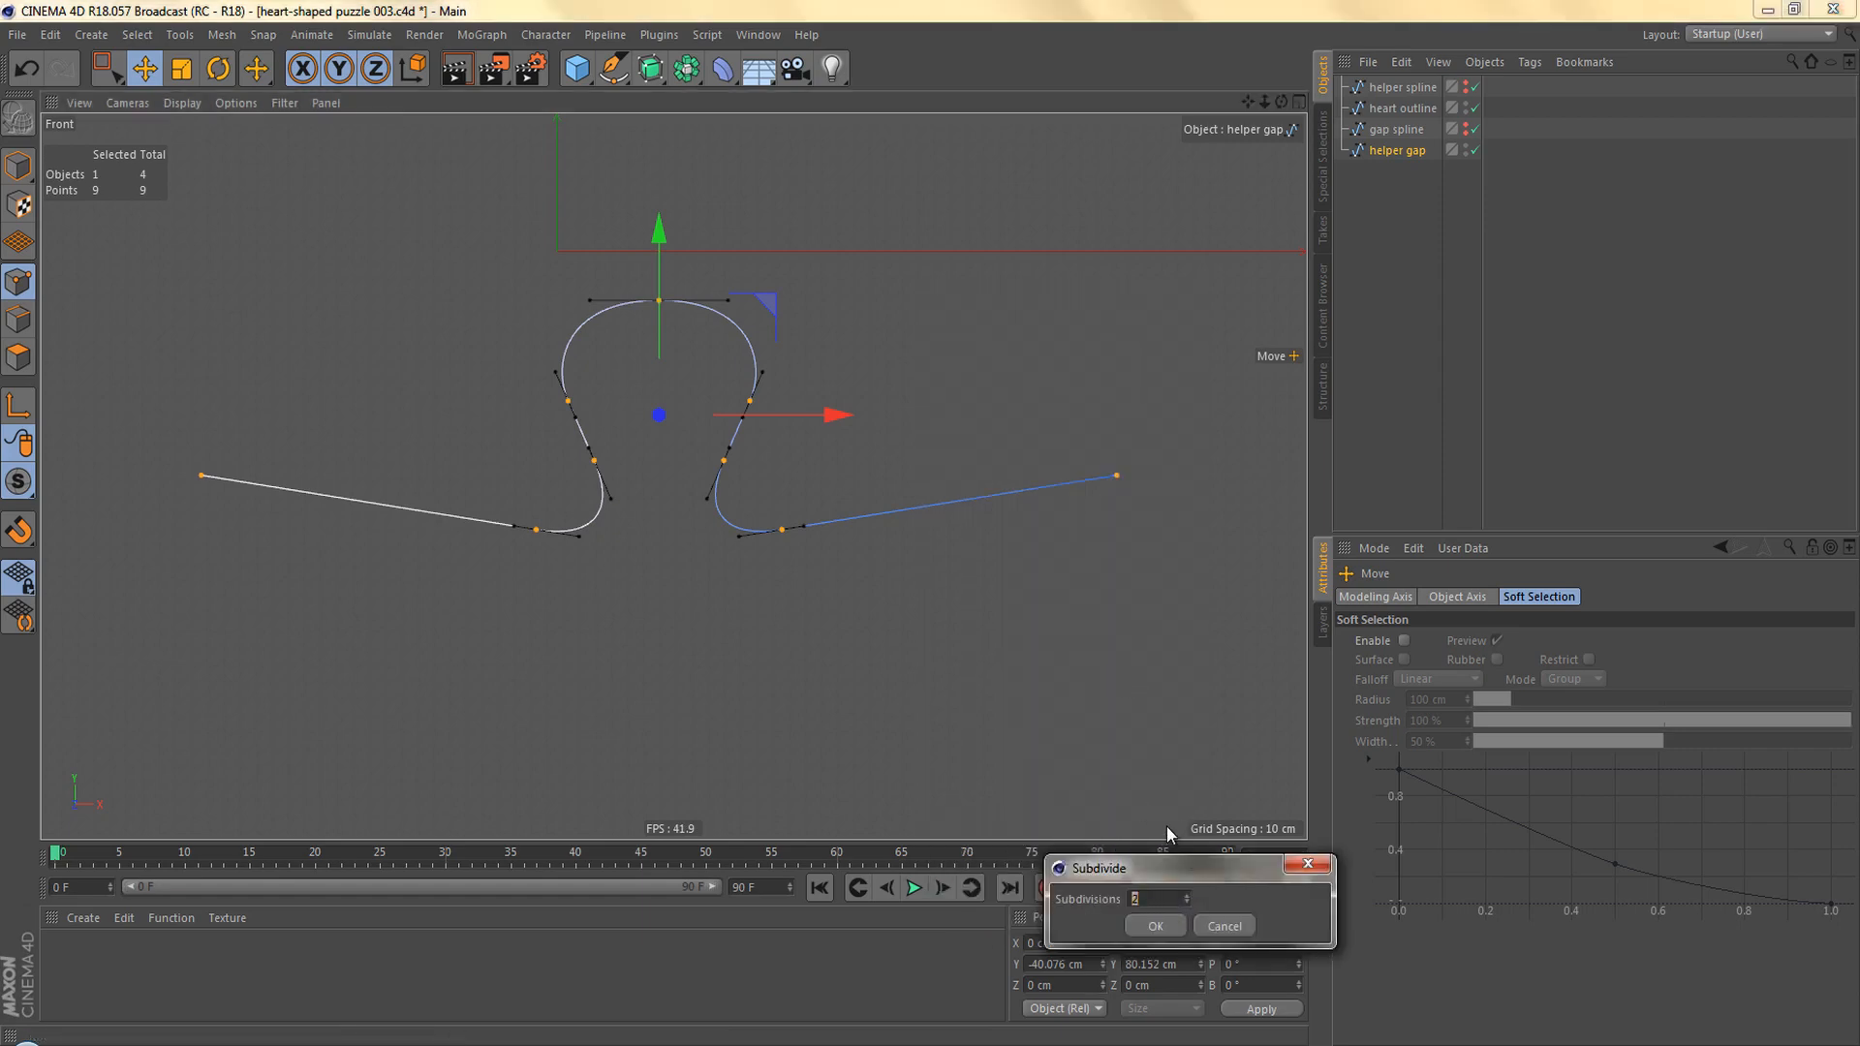
{"action": "left_click_drag", "start_coordinate": [1191, 870], "coordinate": [1106, 544]}
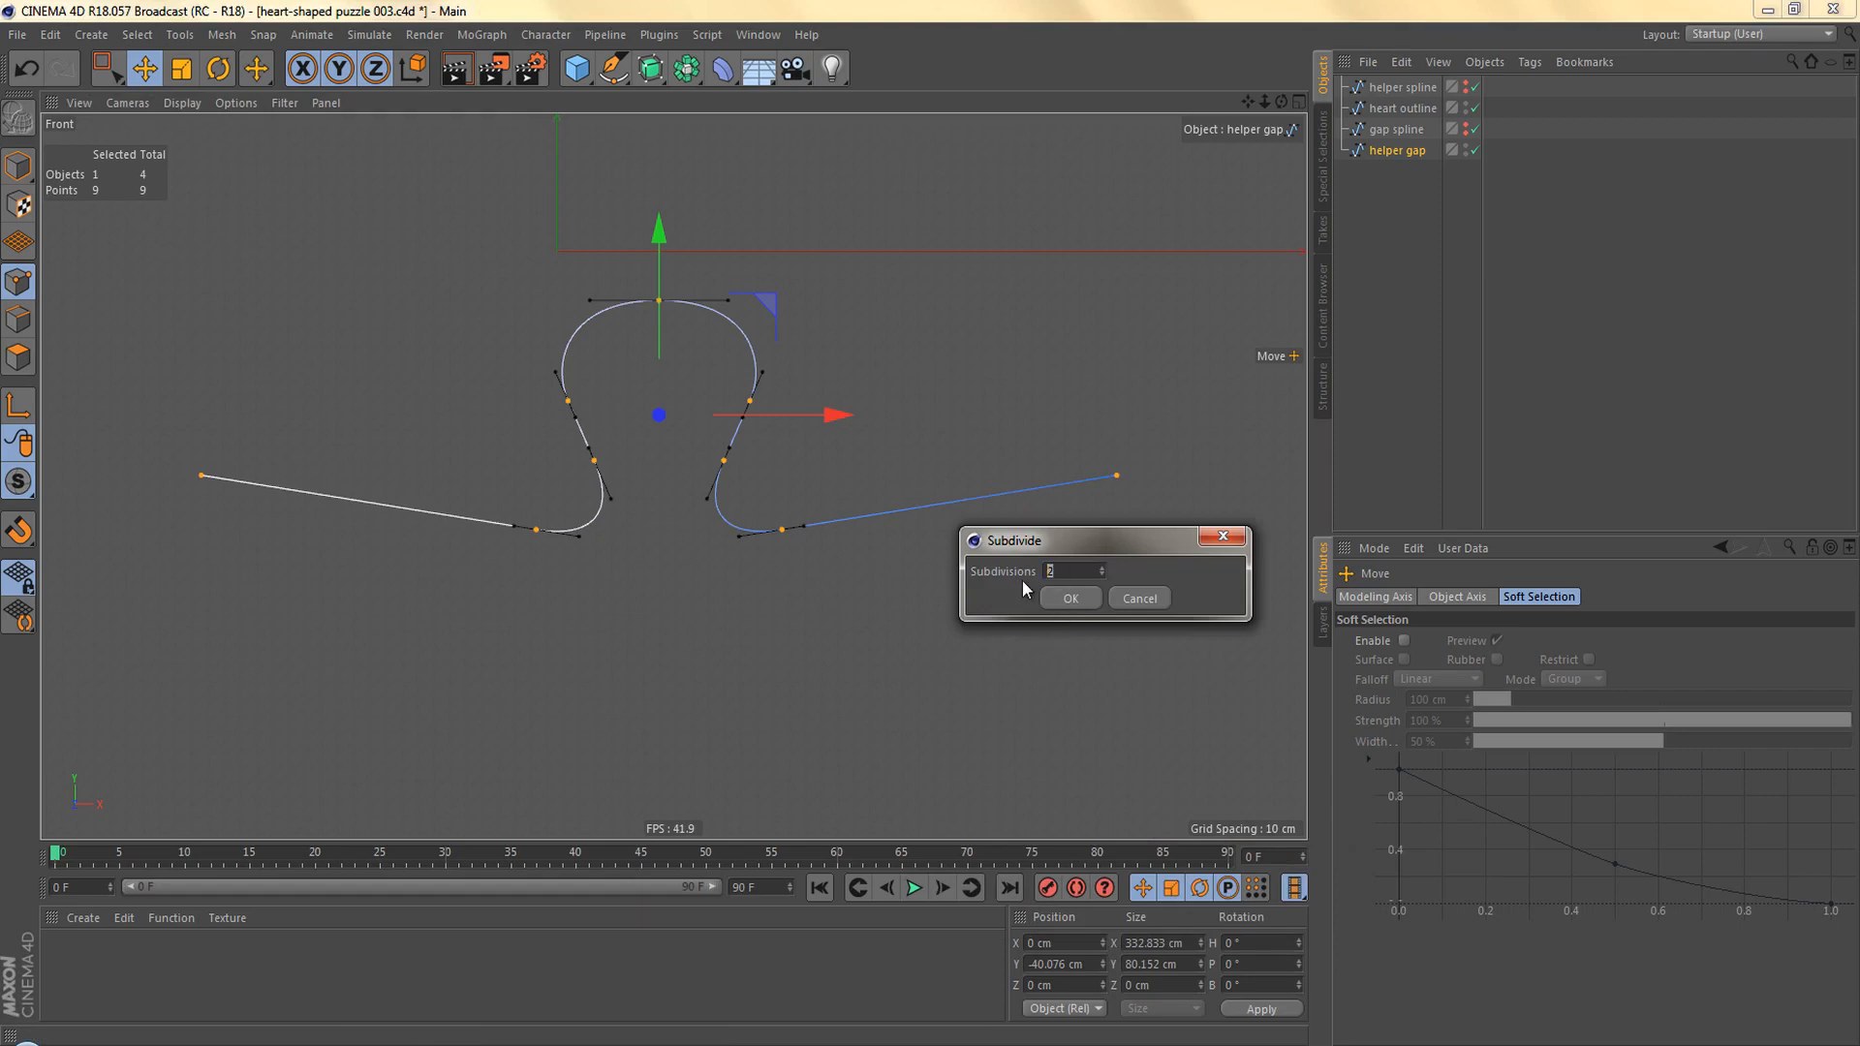
{"action": "type", "text": "8"}
{"action": "left_click", "coordinate": [1071, 599]}
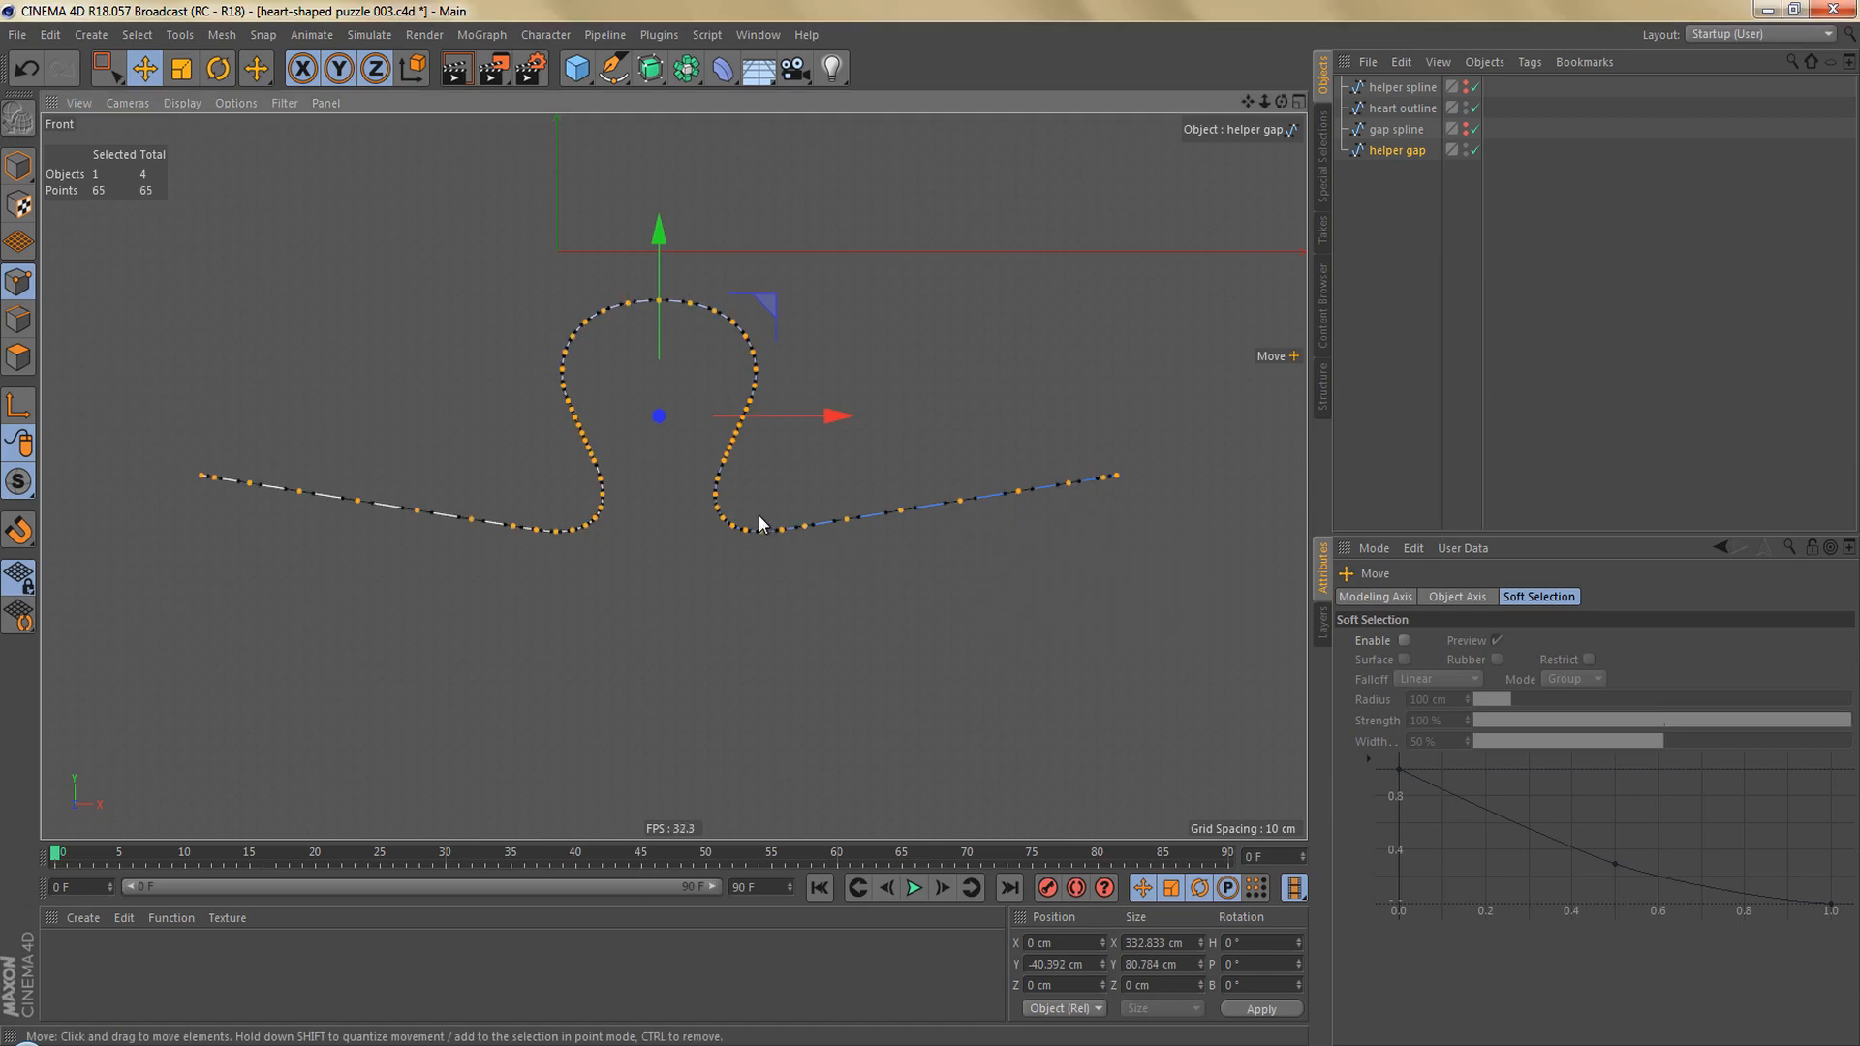
Try Create Outline on the helper gap spline at a distance of 5 cm and undo it.
{"action": "right_click", "coordinate": [965, 387]}
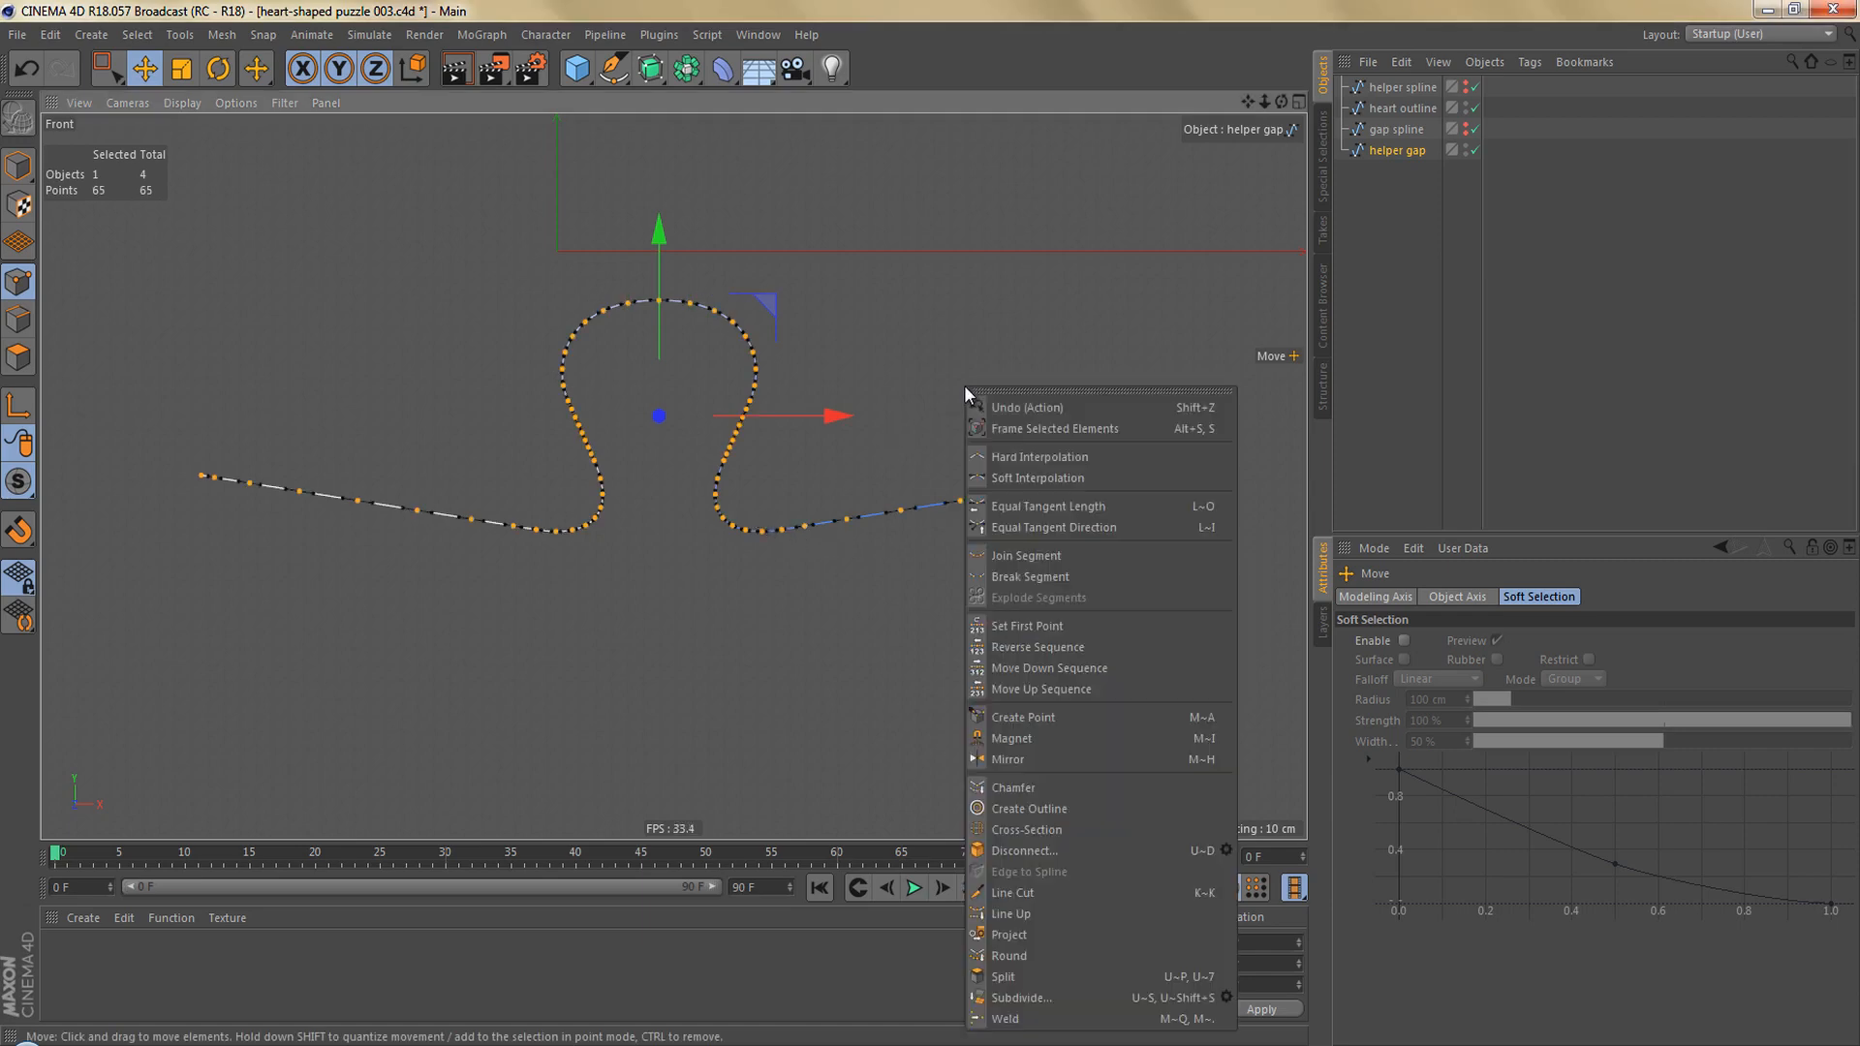
{"action": "left_click", "coordinate": [1078, 808]}
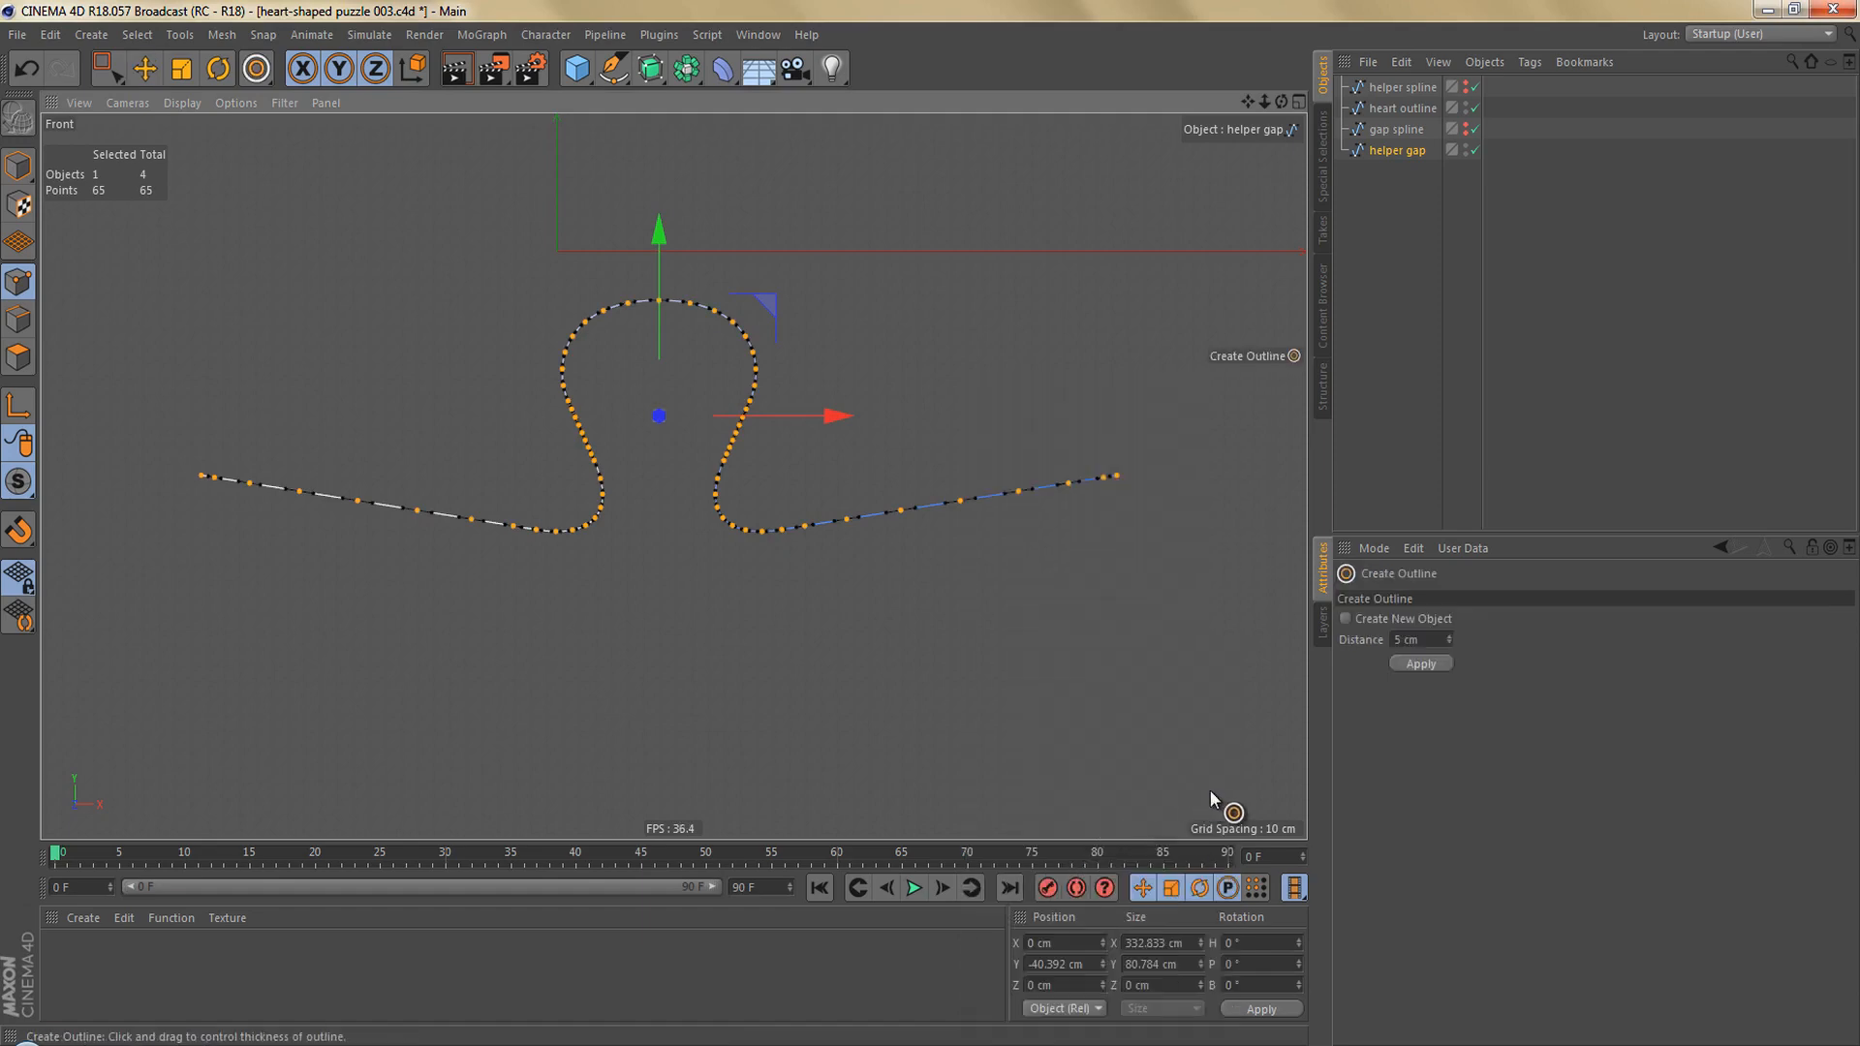
{"action": "left_click", "coordinate": [1422, 664]}
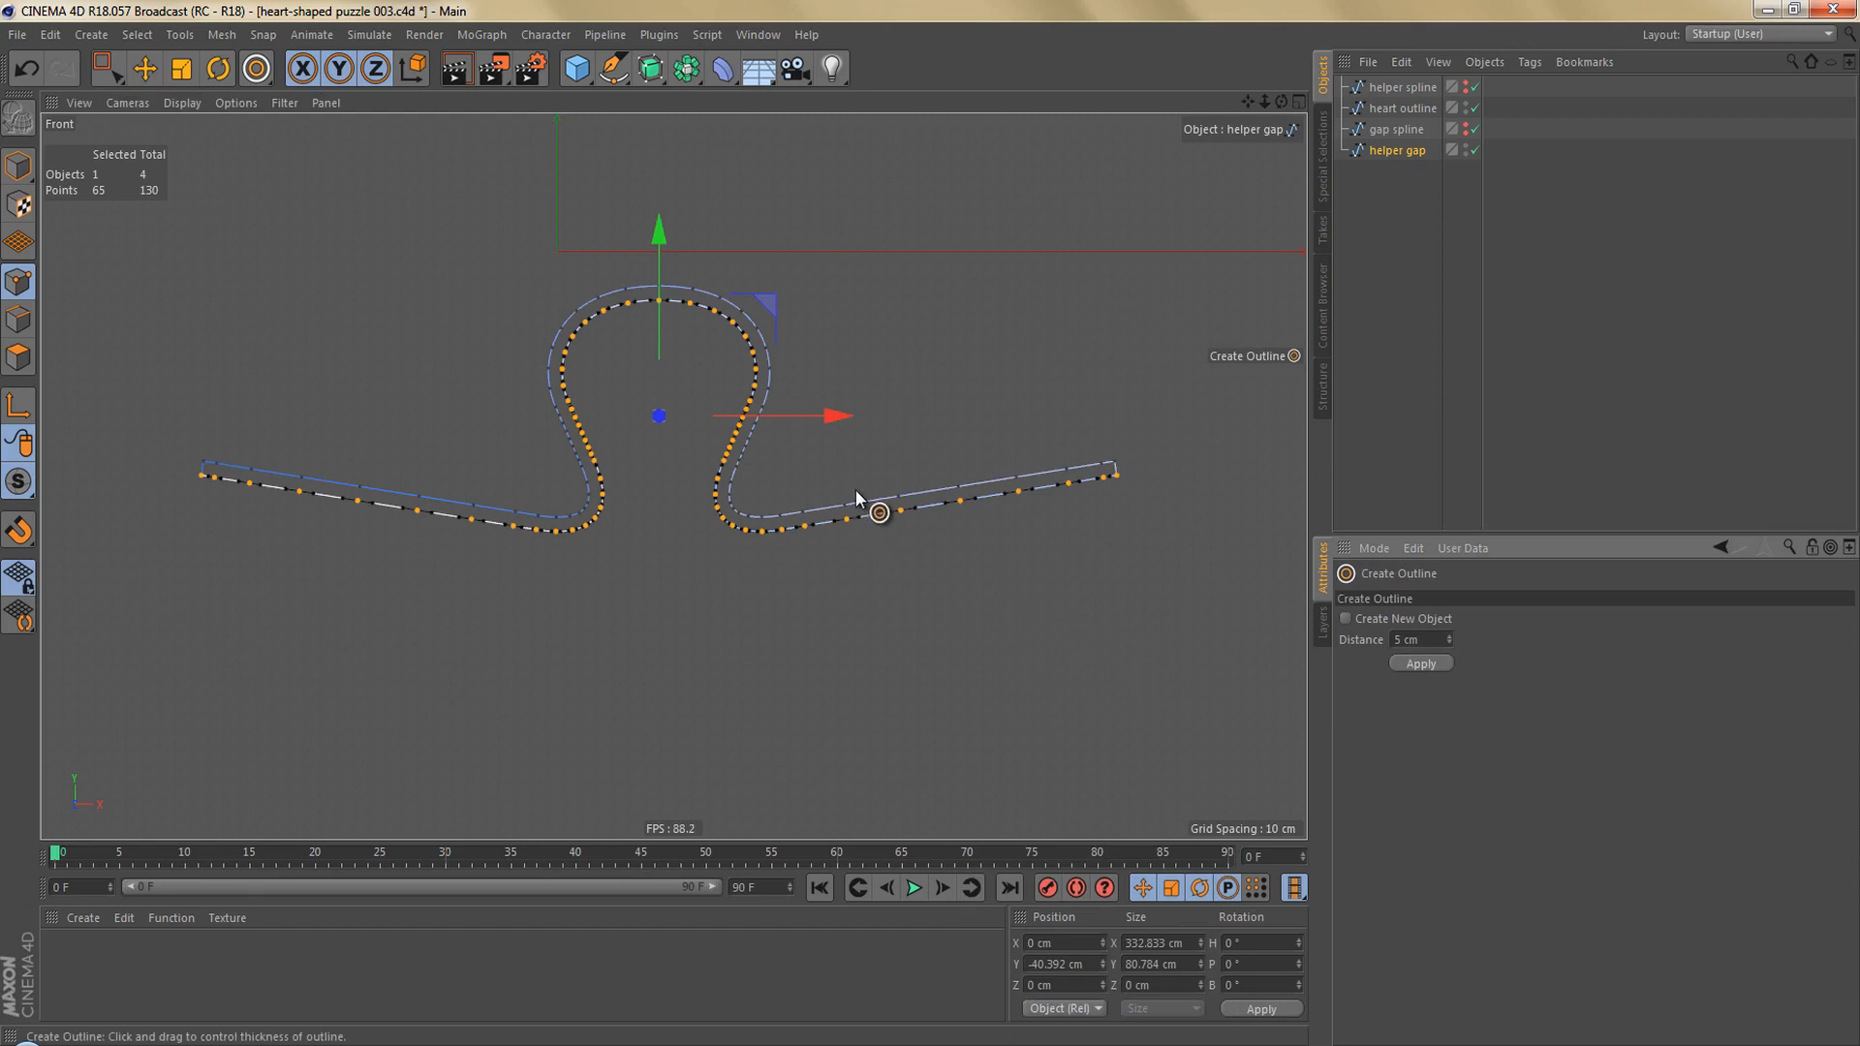
{"action": "scroll", "coordinate": [872, 485], "scroll_direction": "up", "scroll_amount": 3}
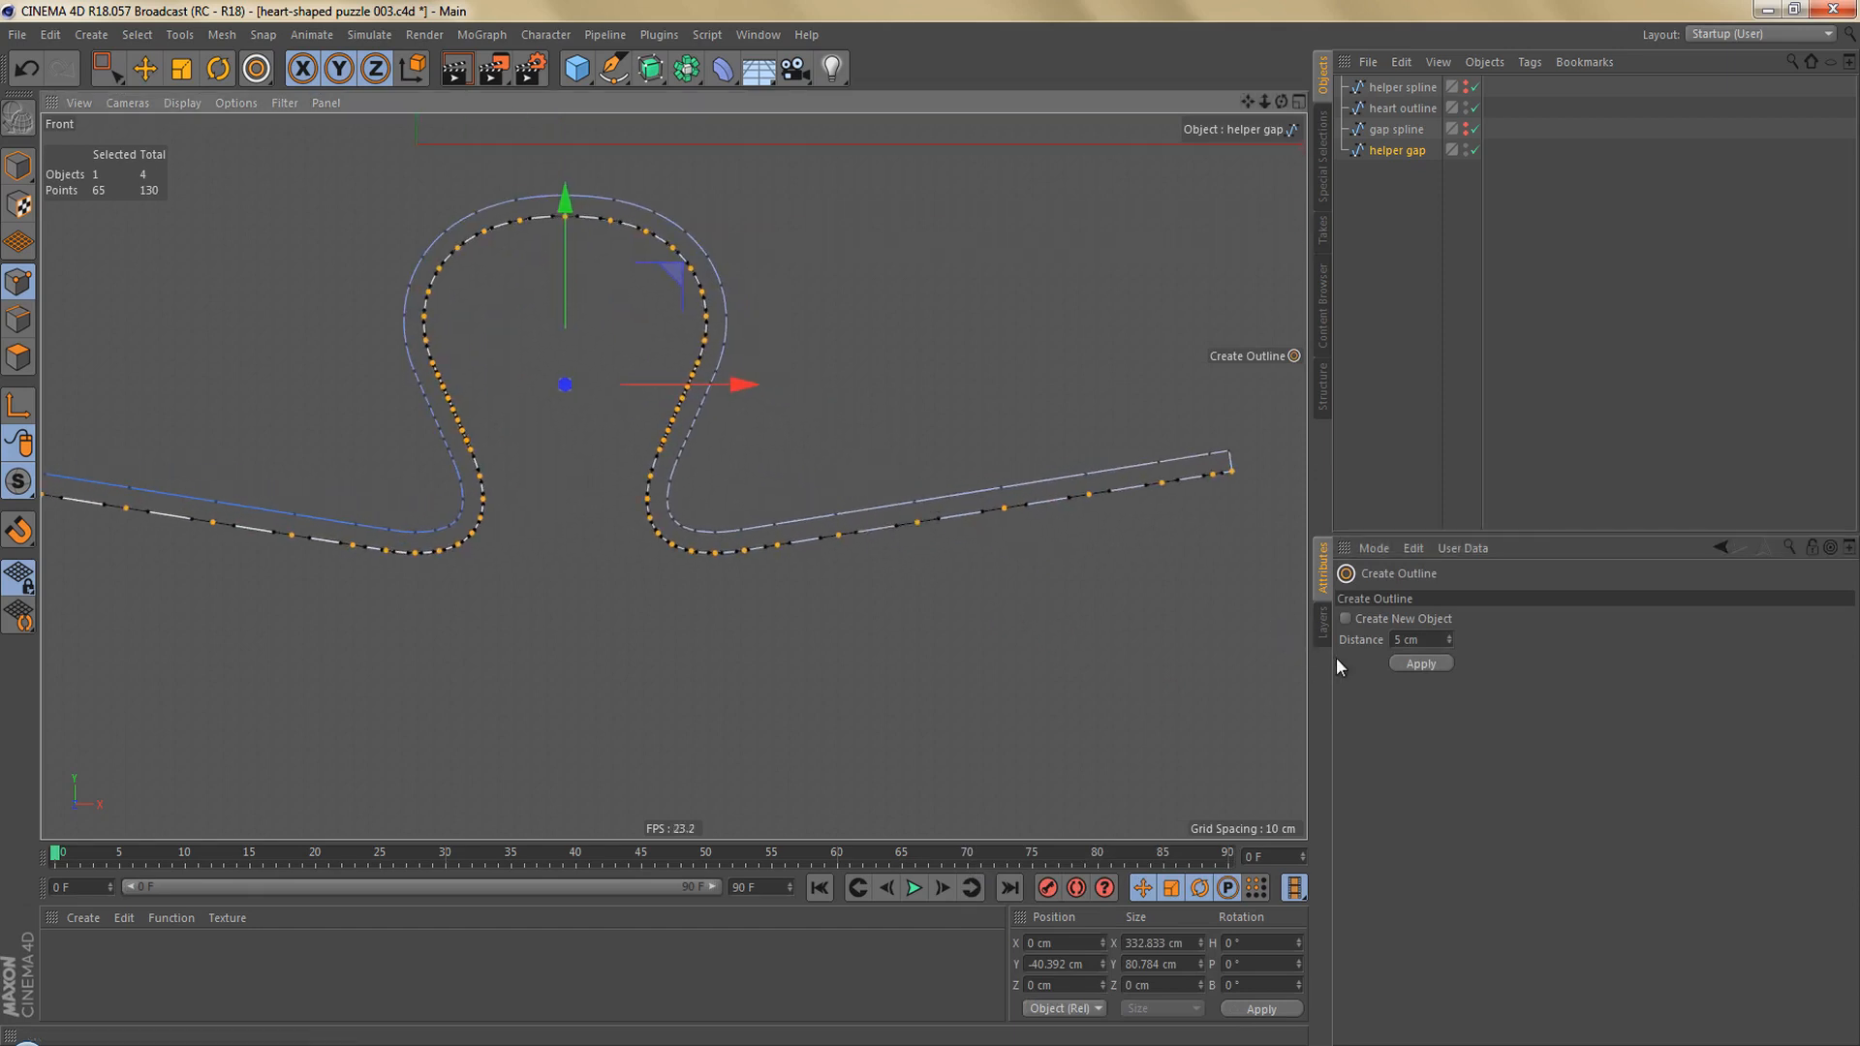
{"action": "key", "text": "ctrl+z"}
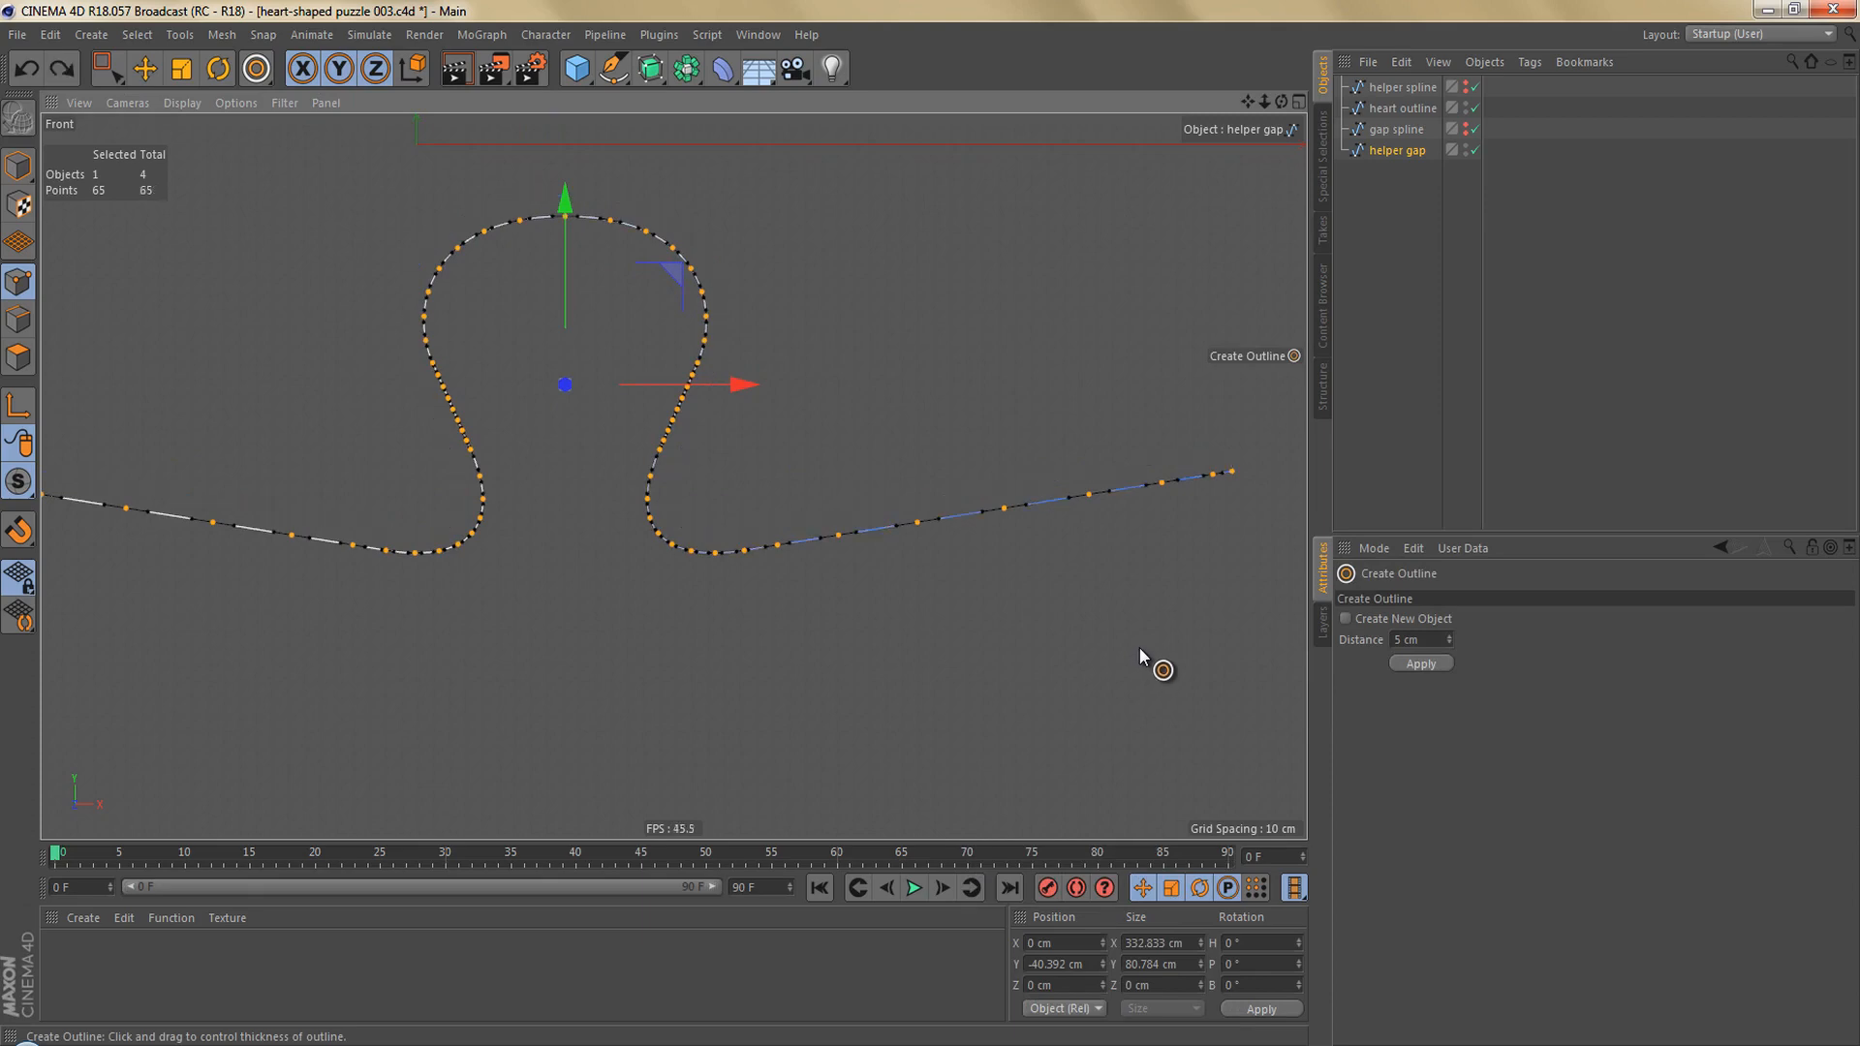
Create an outline of the helper gap spline at a distance of -3 cm and return to model mode.
{"action": "left_click", "coordinate": [1424, 639]}
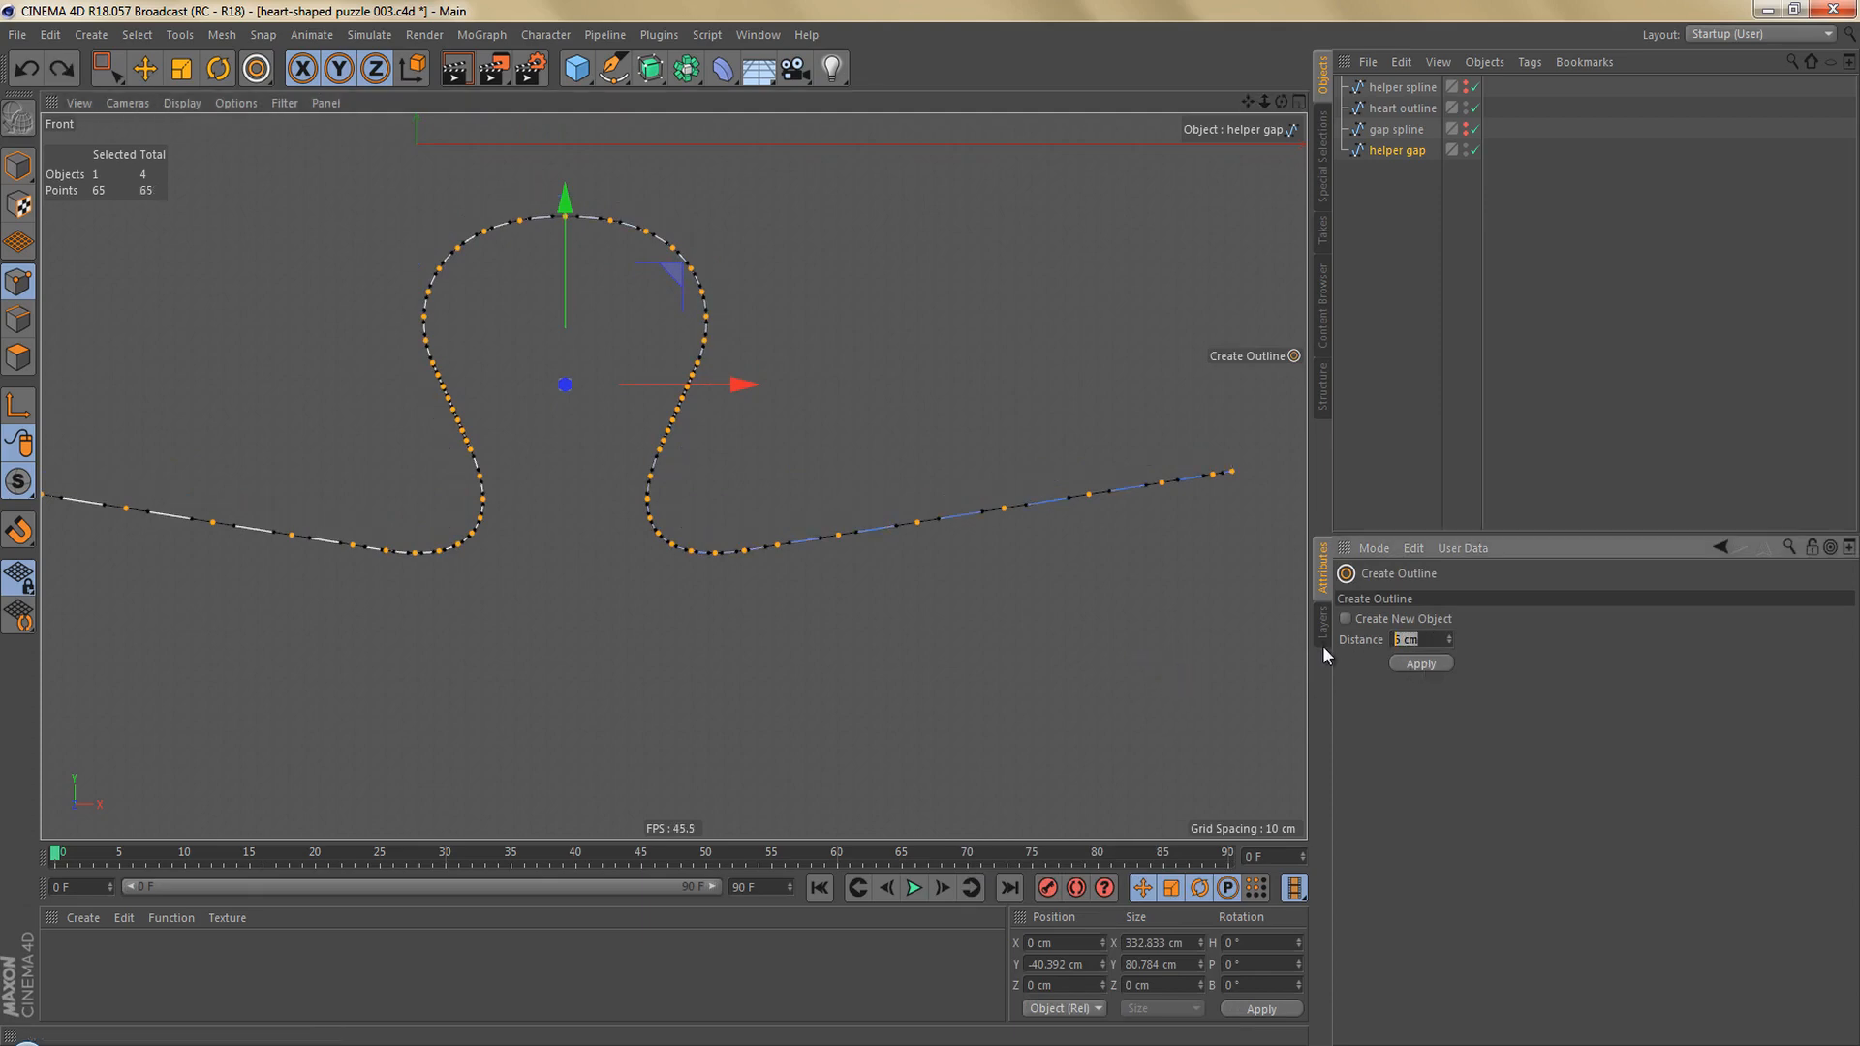
{"action": "type", "text": "-3"}
{"action": "key", "text": "Return"}
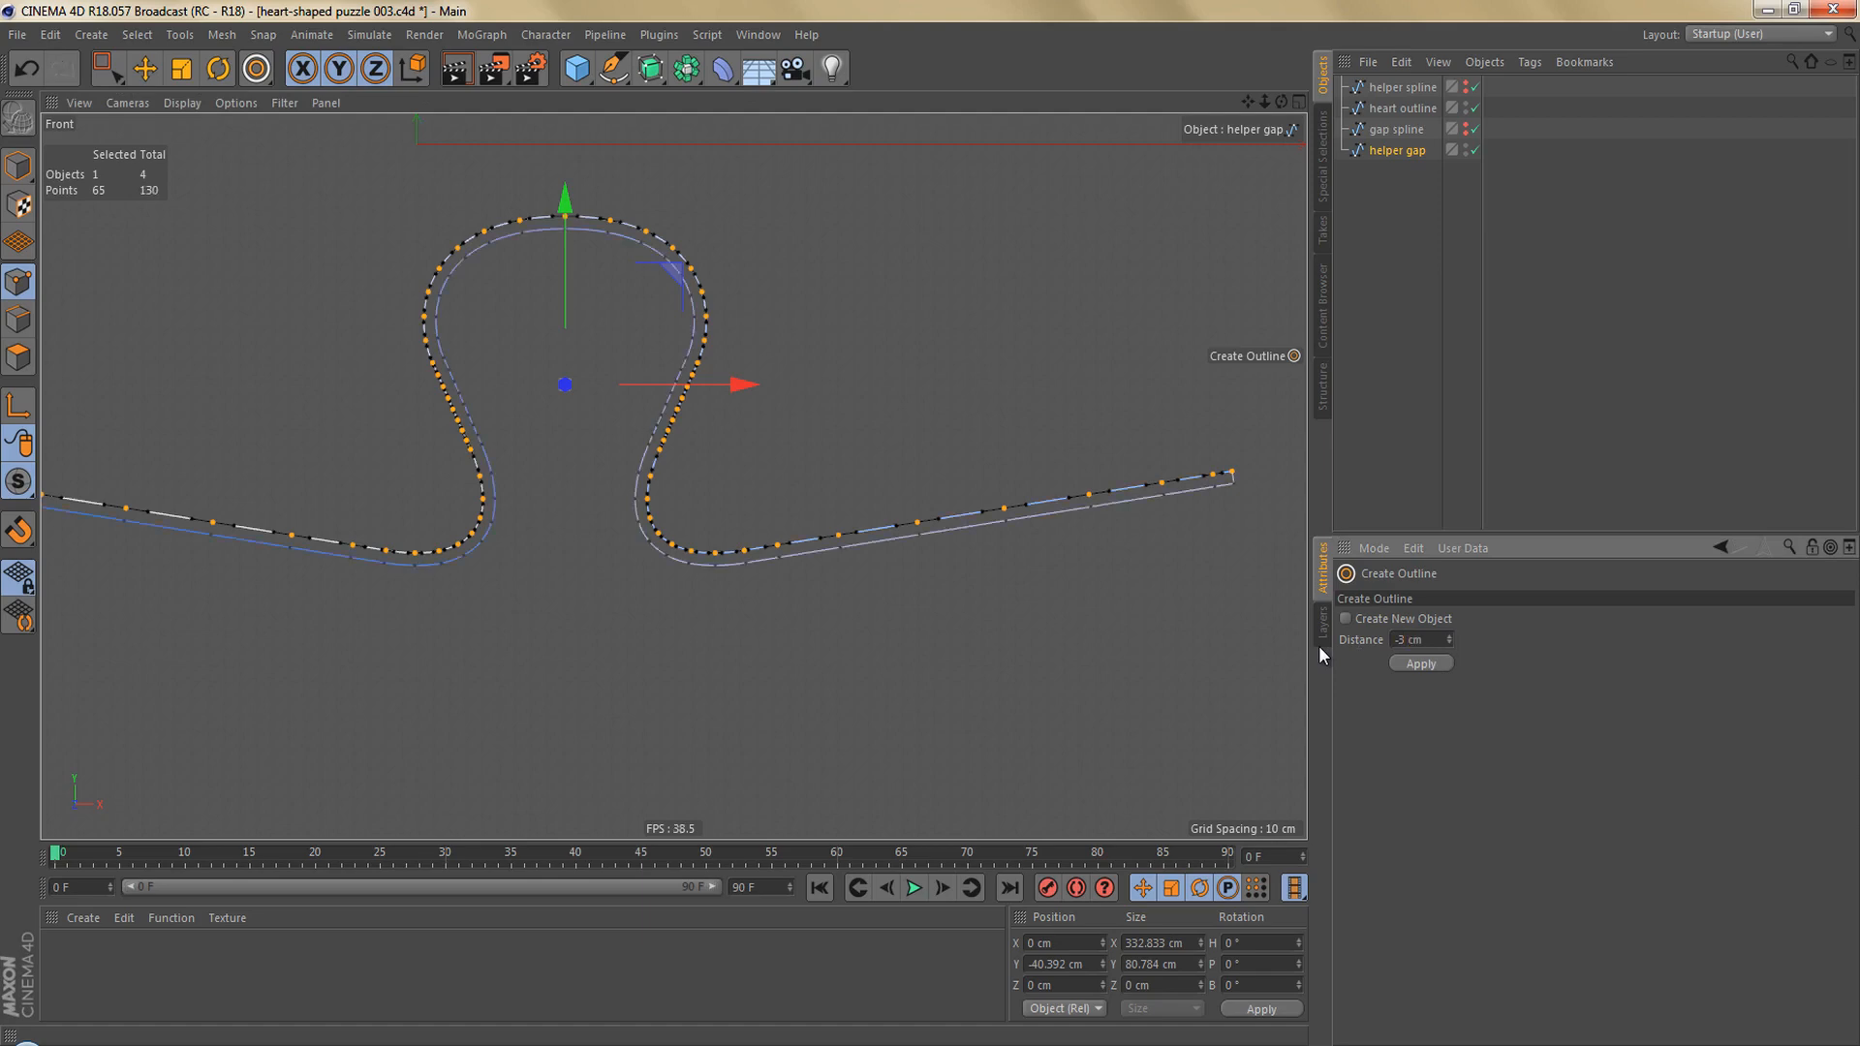
{"action": "middle_click_drag", "start_coordinate": [1067, 543], "coordinate": [1090, 543], "text": "alt"}
{"action": "key", "text": "Return"}
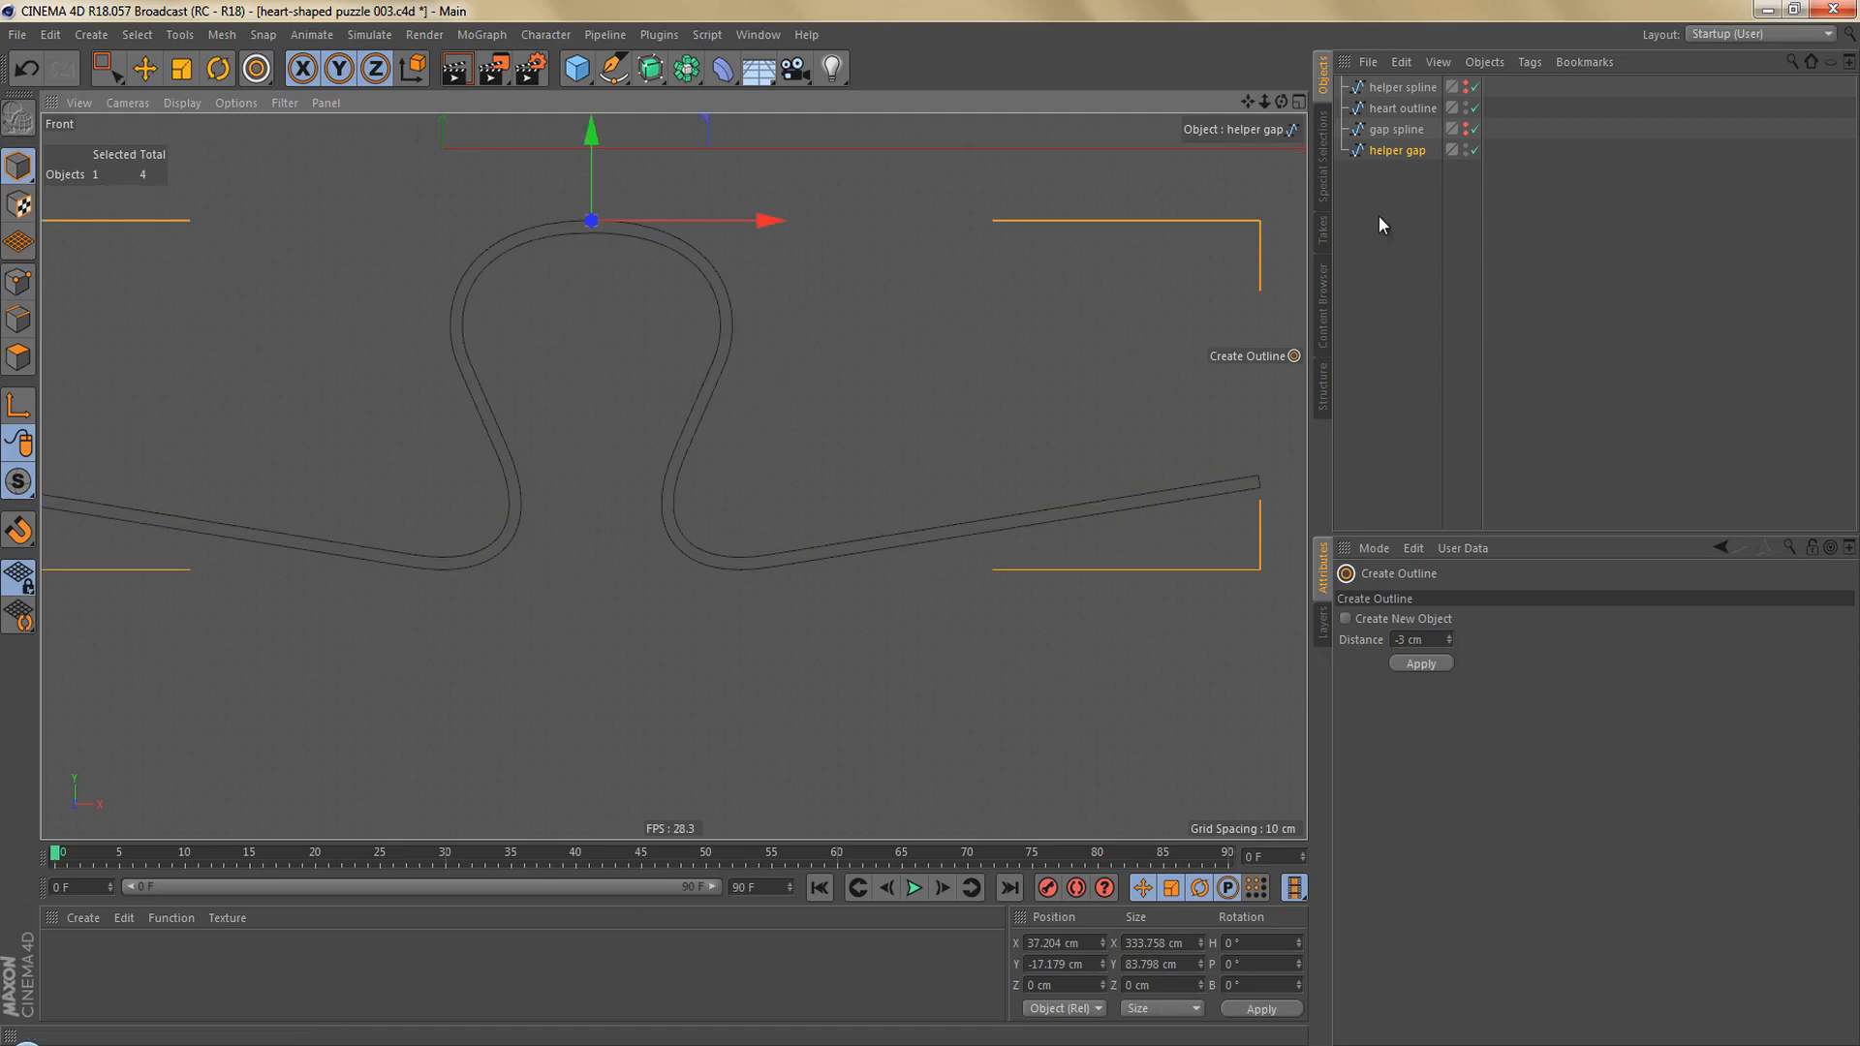
Turn on the display color for the helper gap spline and set it to bright yellow.
{"action": "left_click", "coordinate": [1400, 153]}
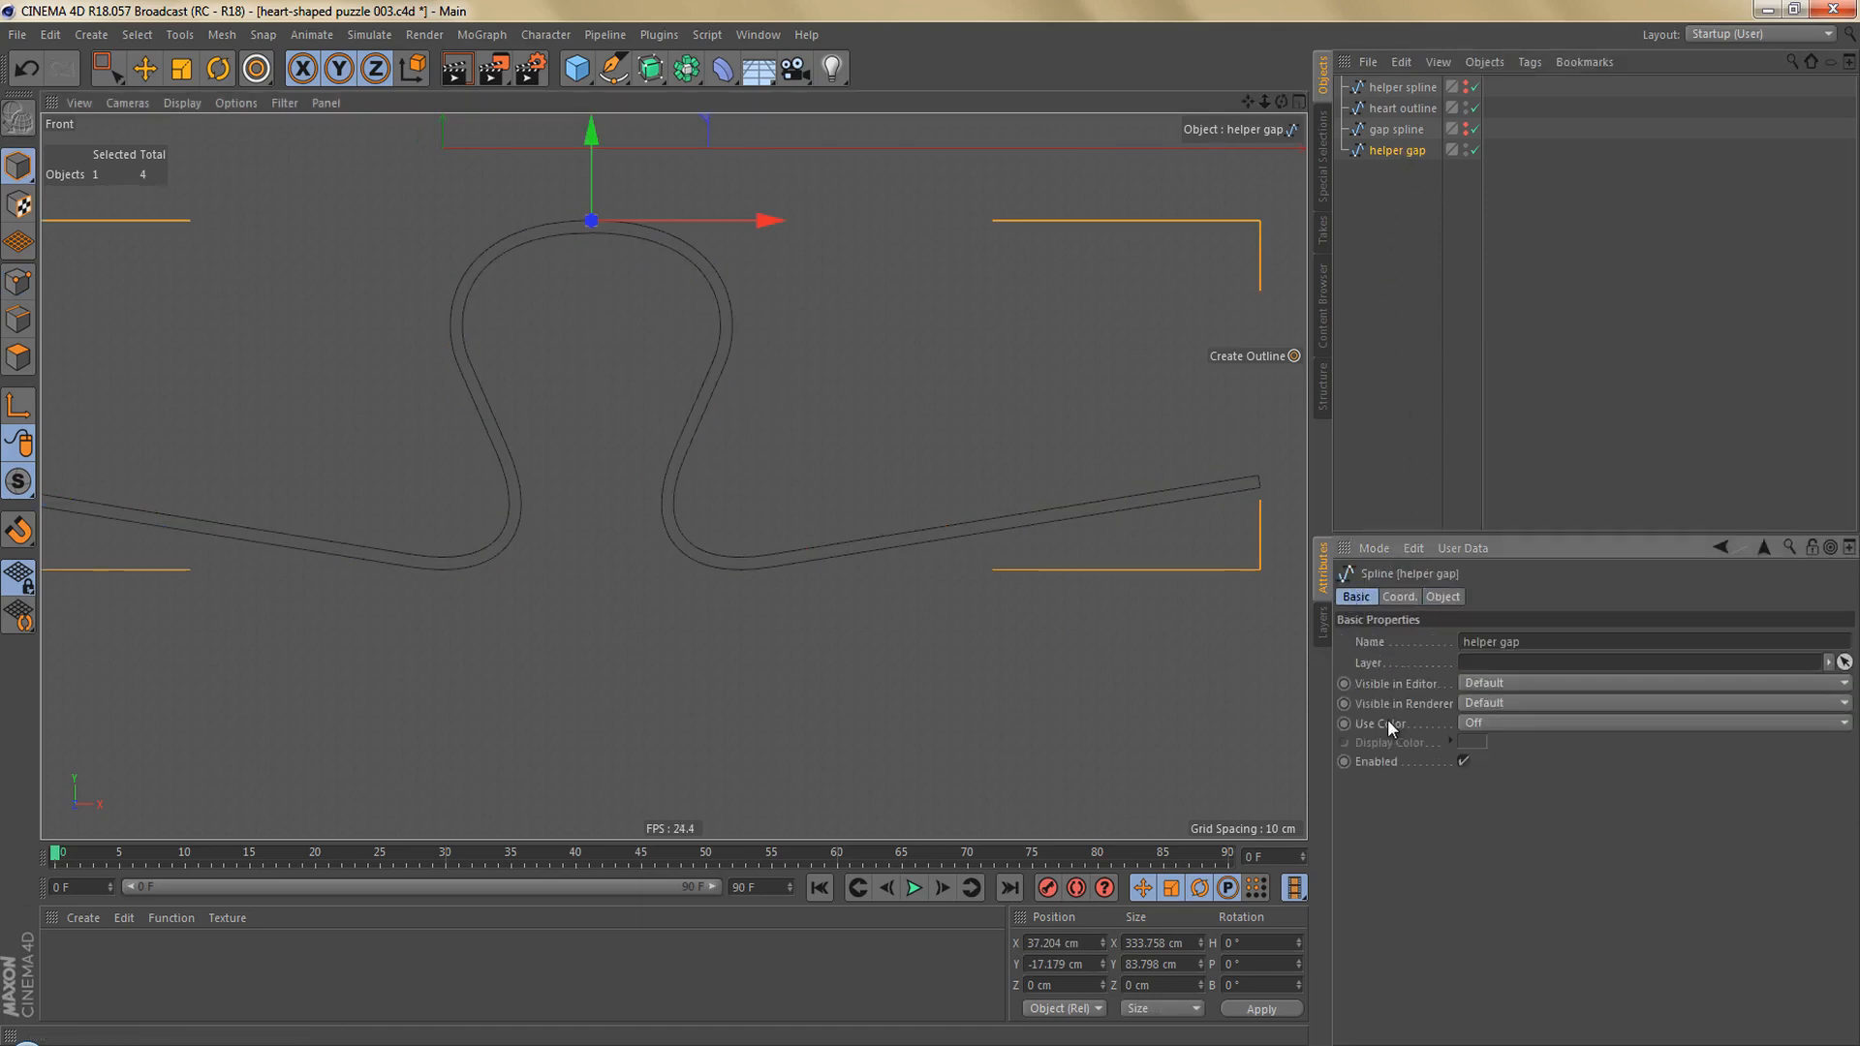
{"action": "left_click", "coordinate": [1484, 727]}
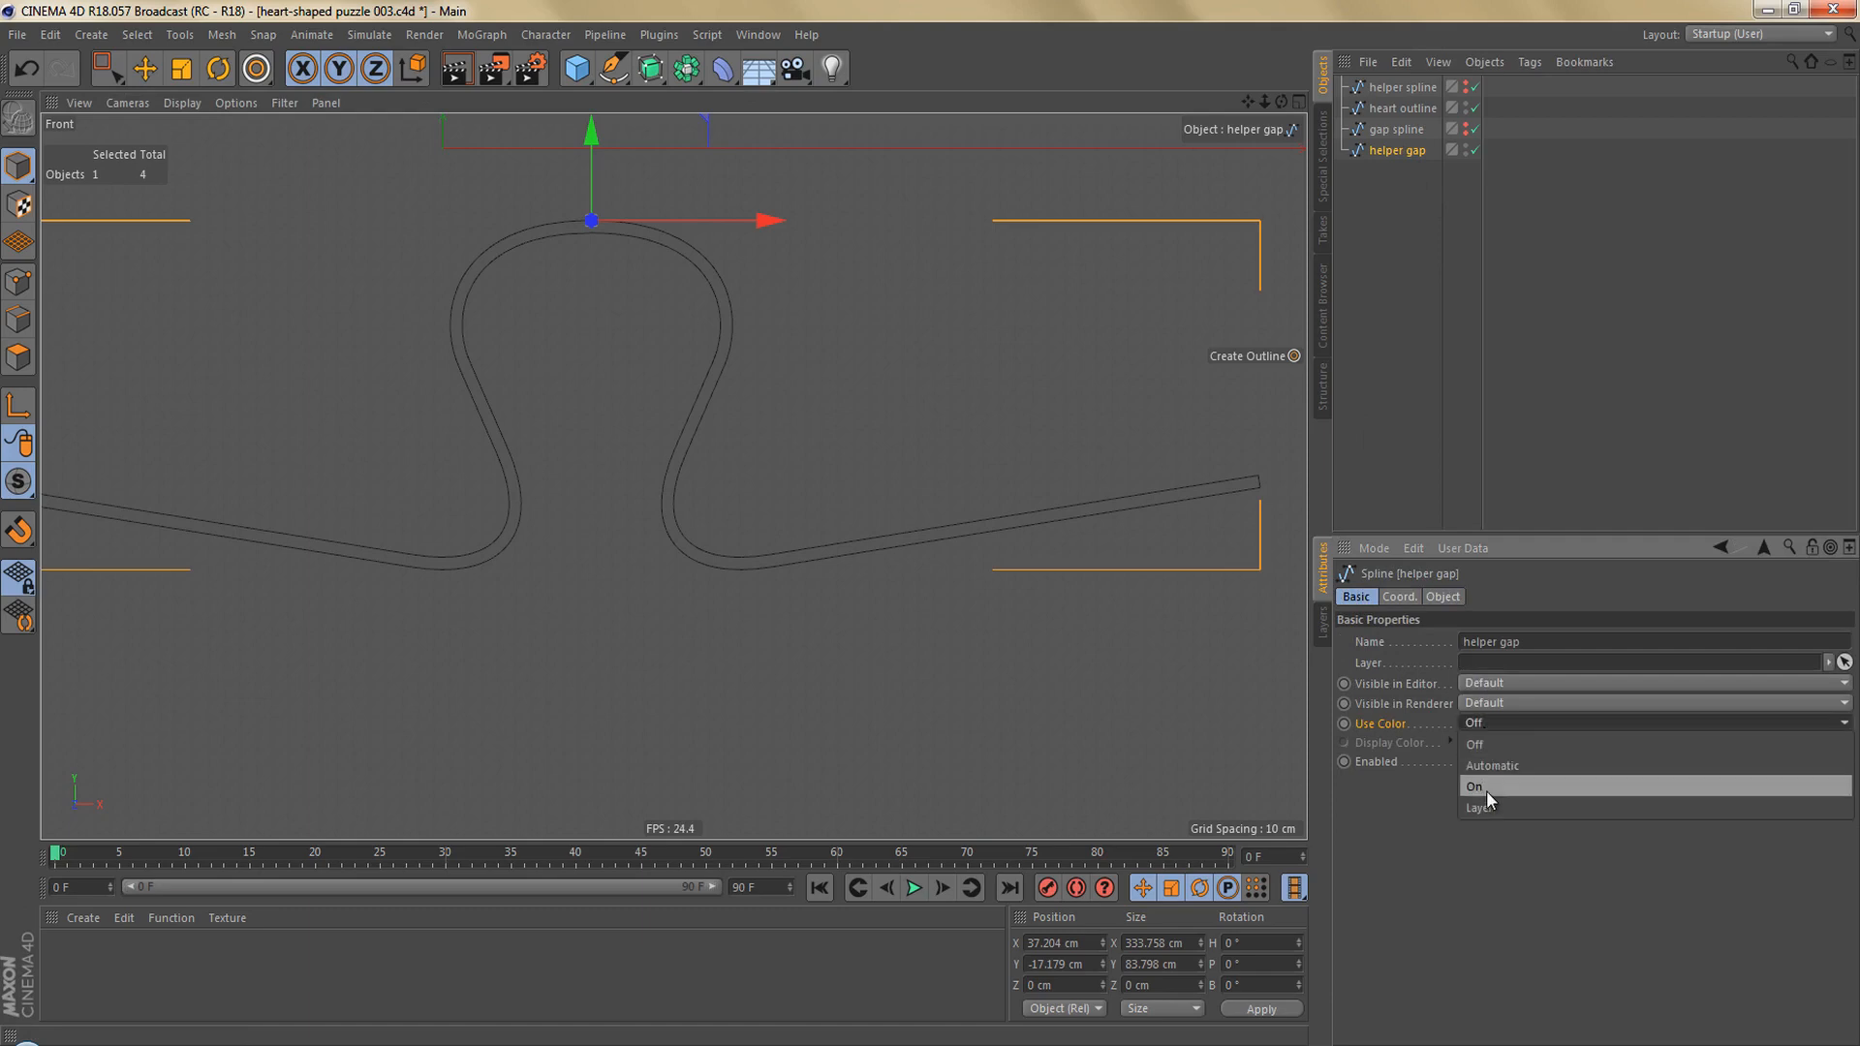
{"action": "left_click", "coordinate": [1486, 790]}
{"action": "left_click", "coordinate": [1471, 742]}
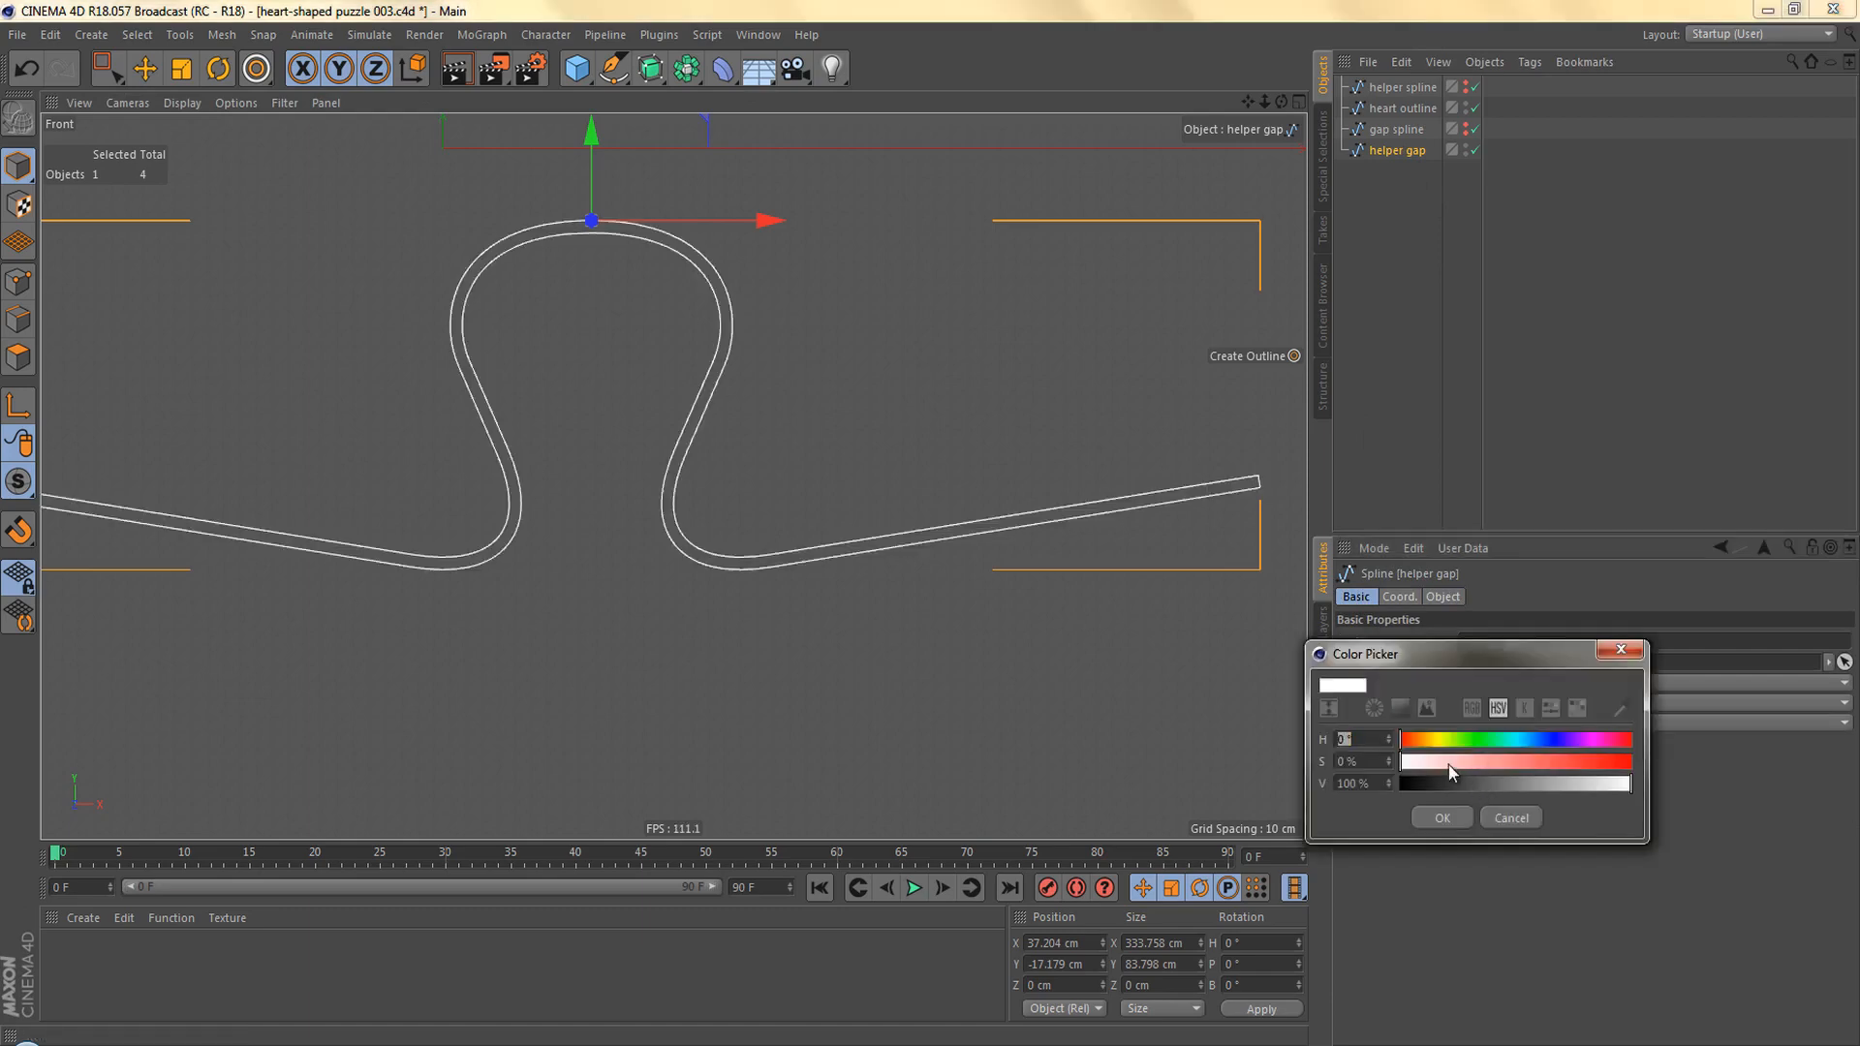
{"action": "left_click_drag", "start_coordinate": [1453, 741], "coordinate": [1615, 777]}
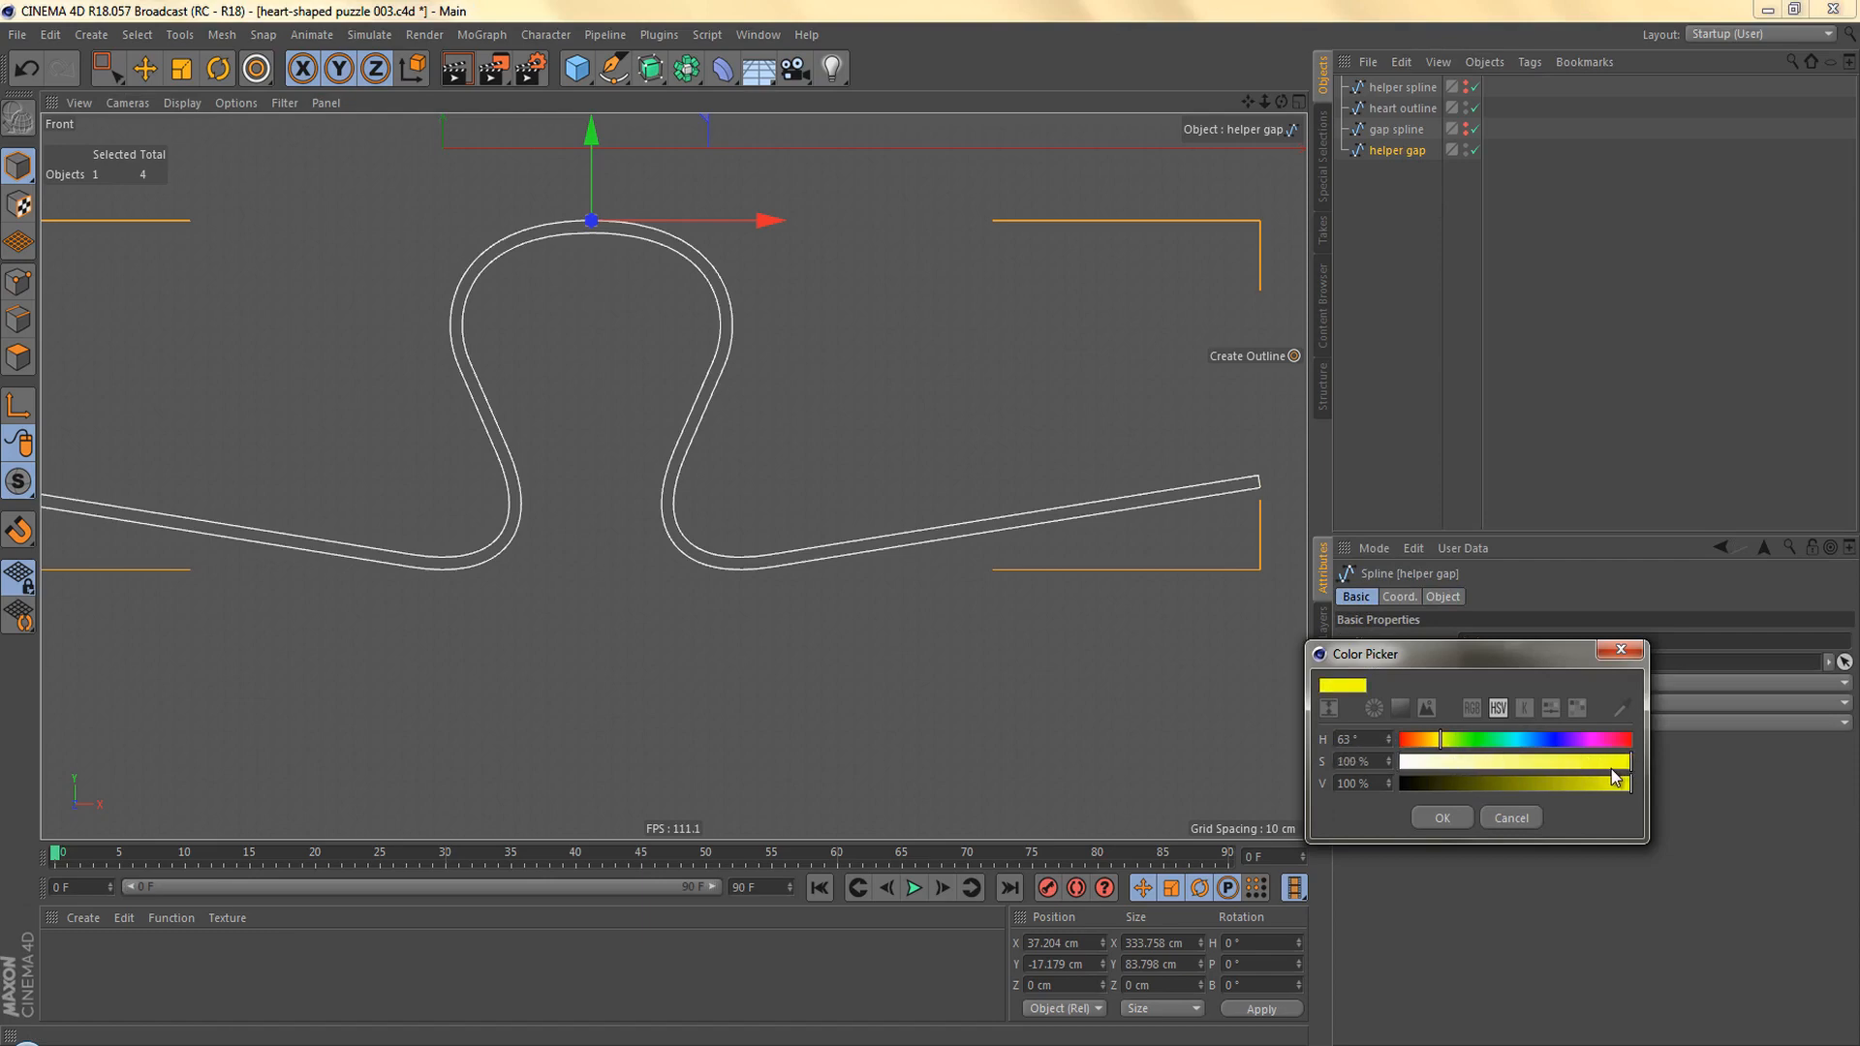
{"action": "left_click", "coordinate": [1442, 816]}
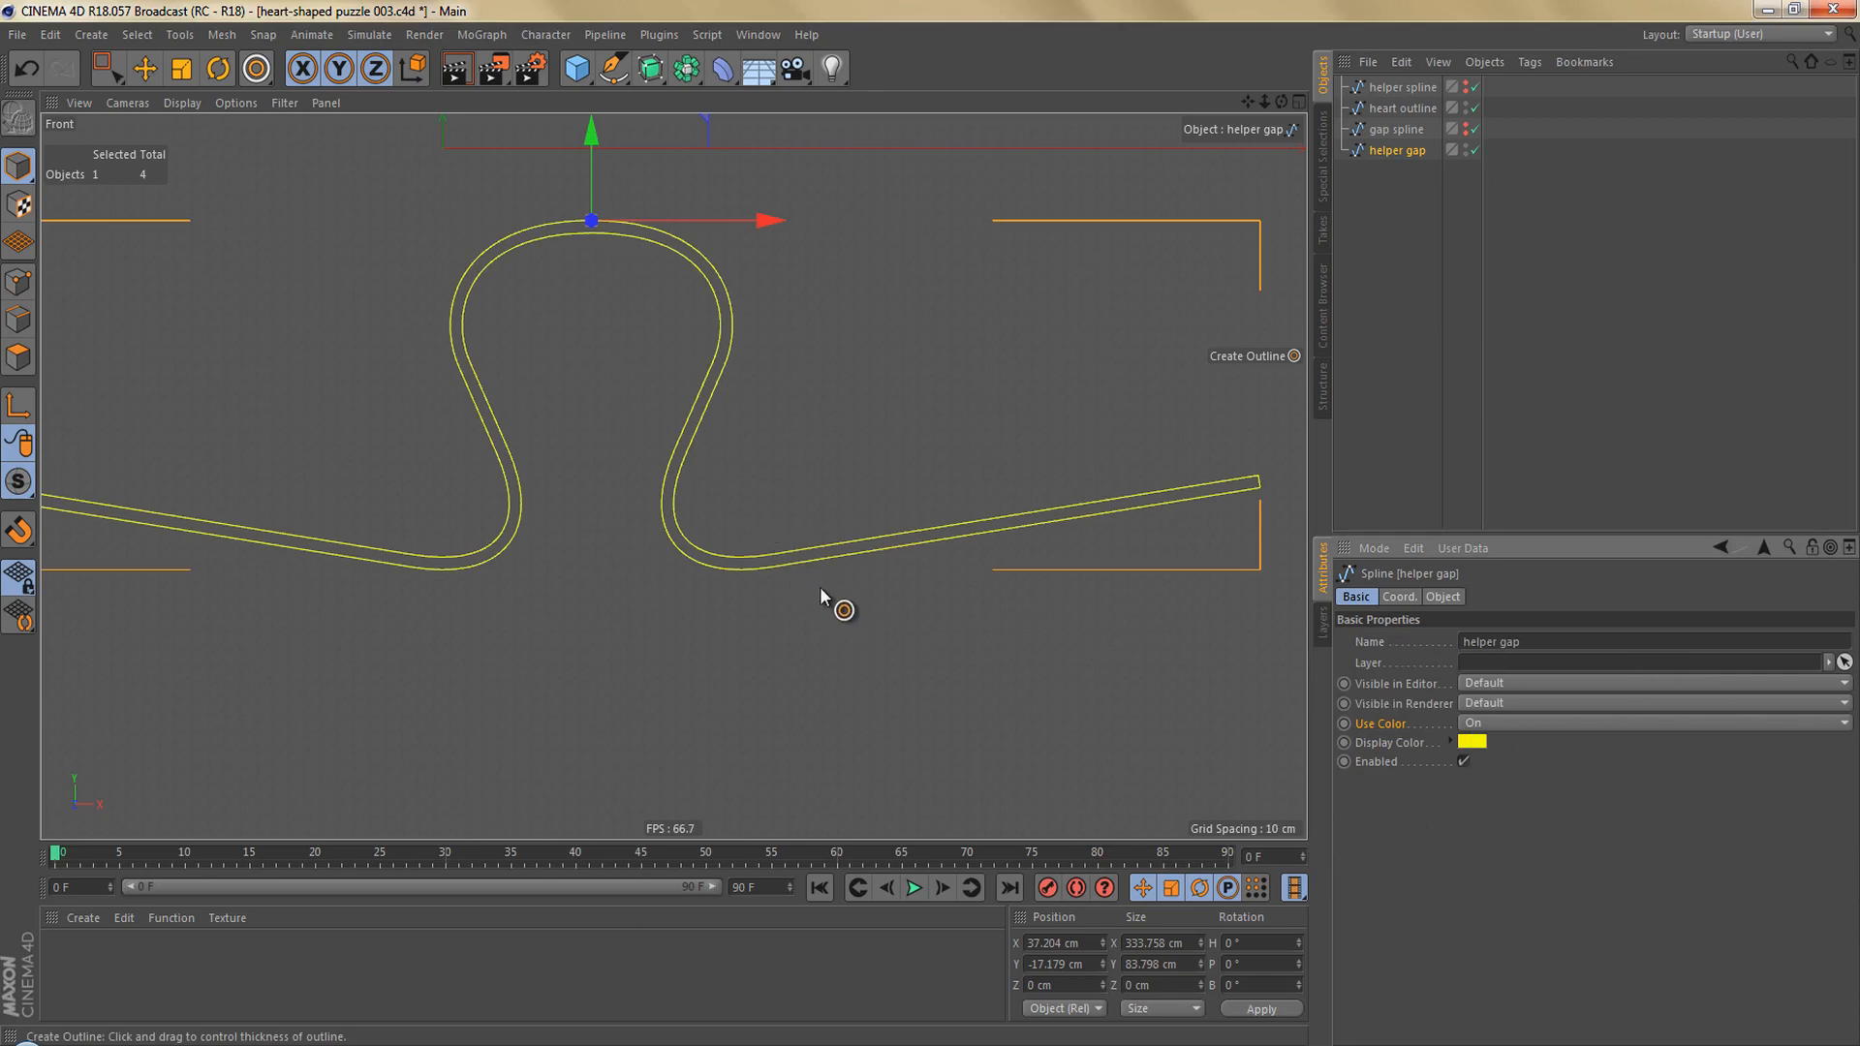
{"action": "middle_click_drag", "start_coordinate": [819, 573], "coordinate": [856, 592], "text": "alt"}
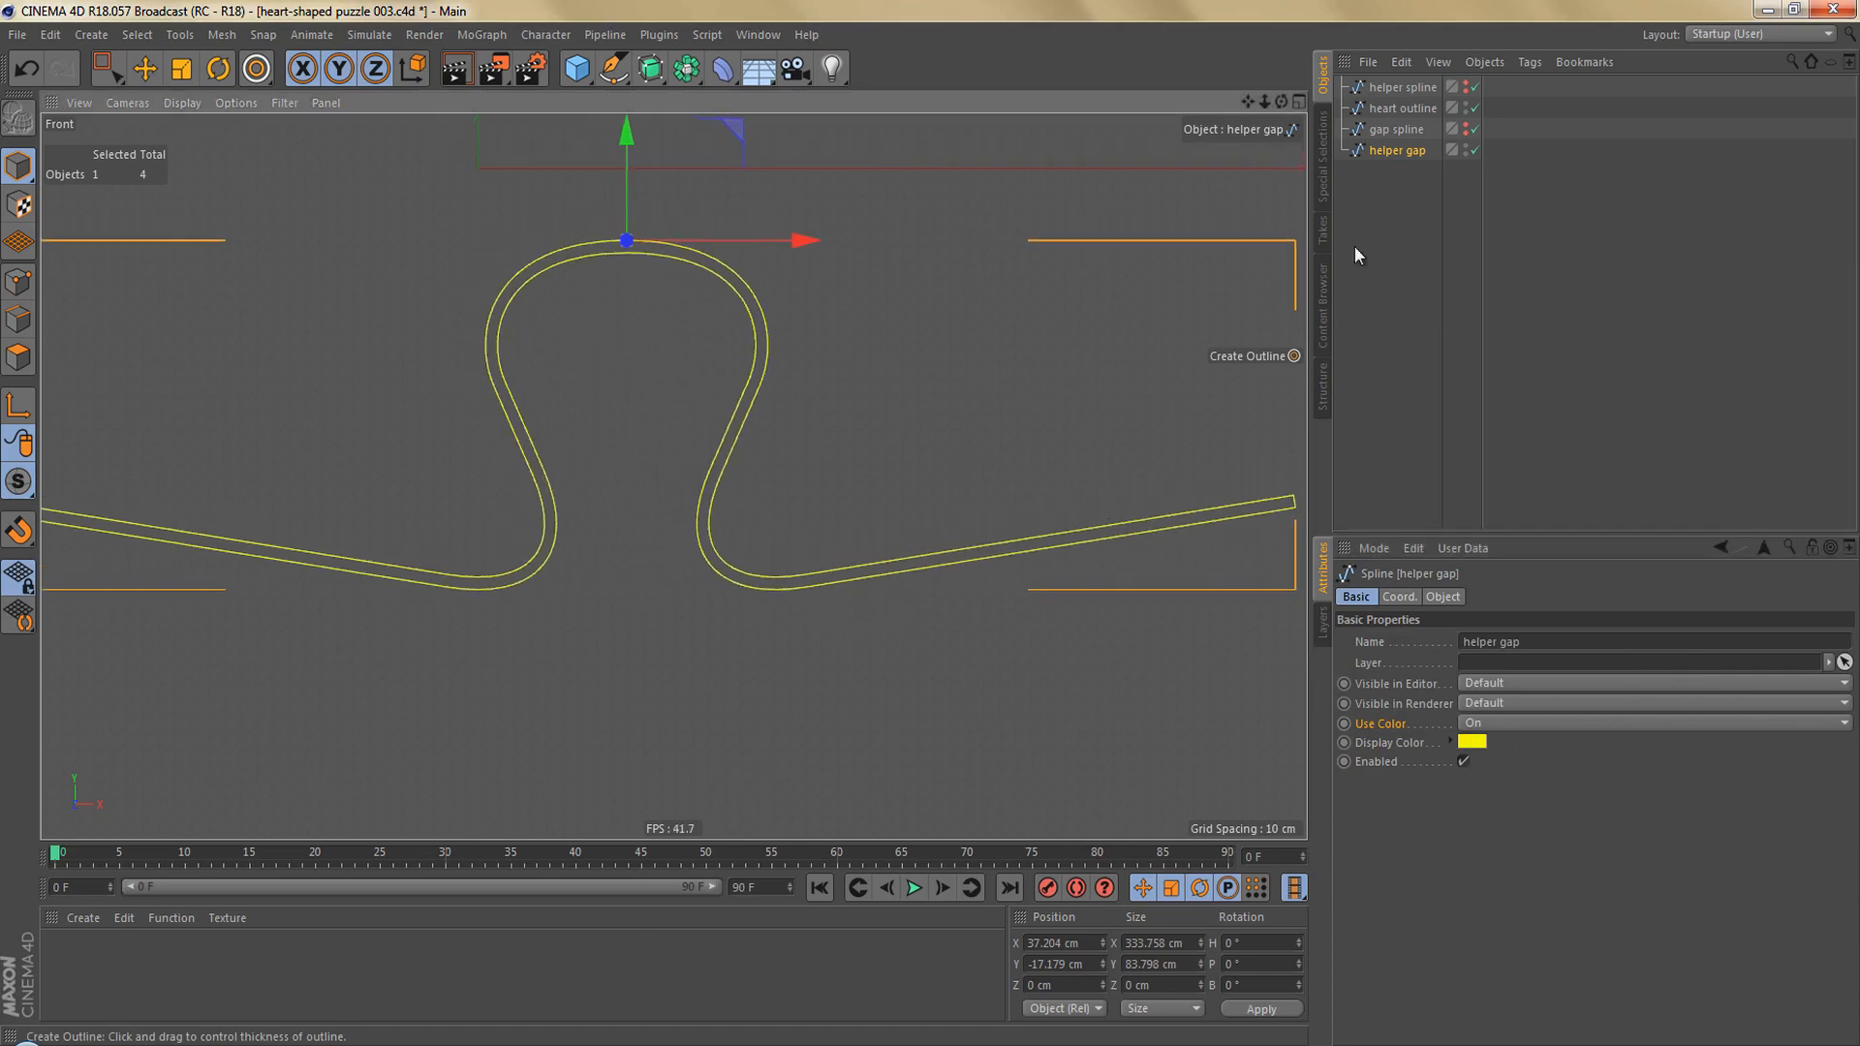
Make the gap spline visible in editor and render again and switch to editing its points.
{"action": "left_click", "coordinate": [1466, 126]}
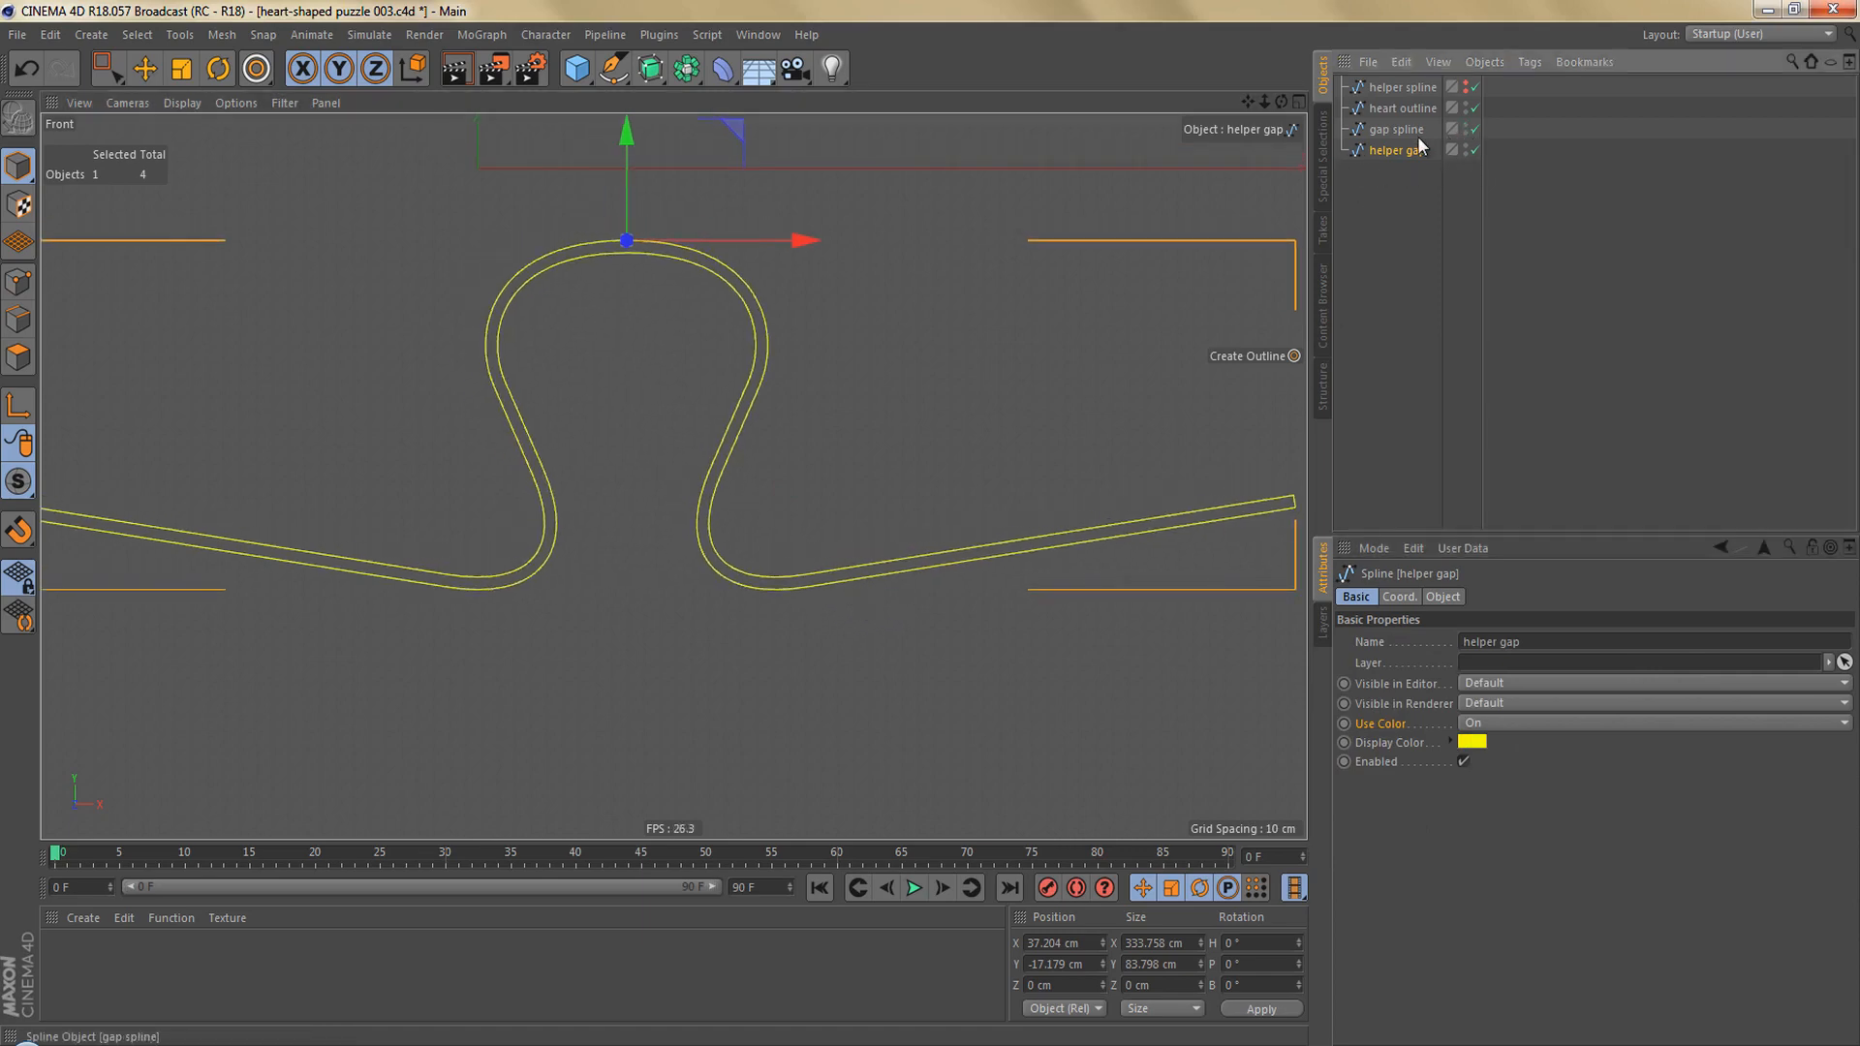
{"action": "left_click", "coordinate": [1398, 133]}
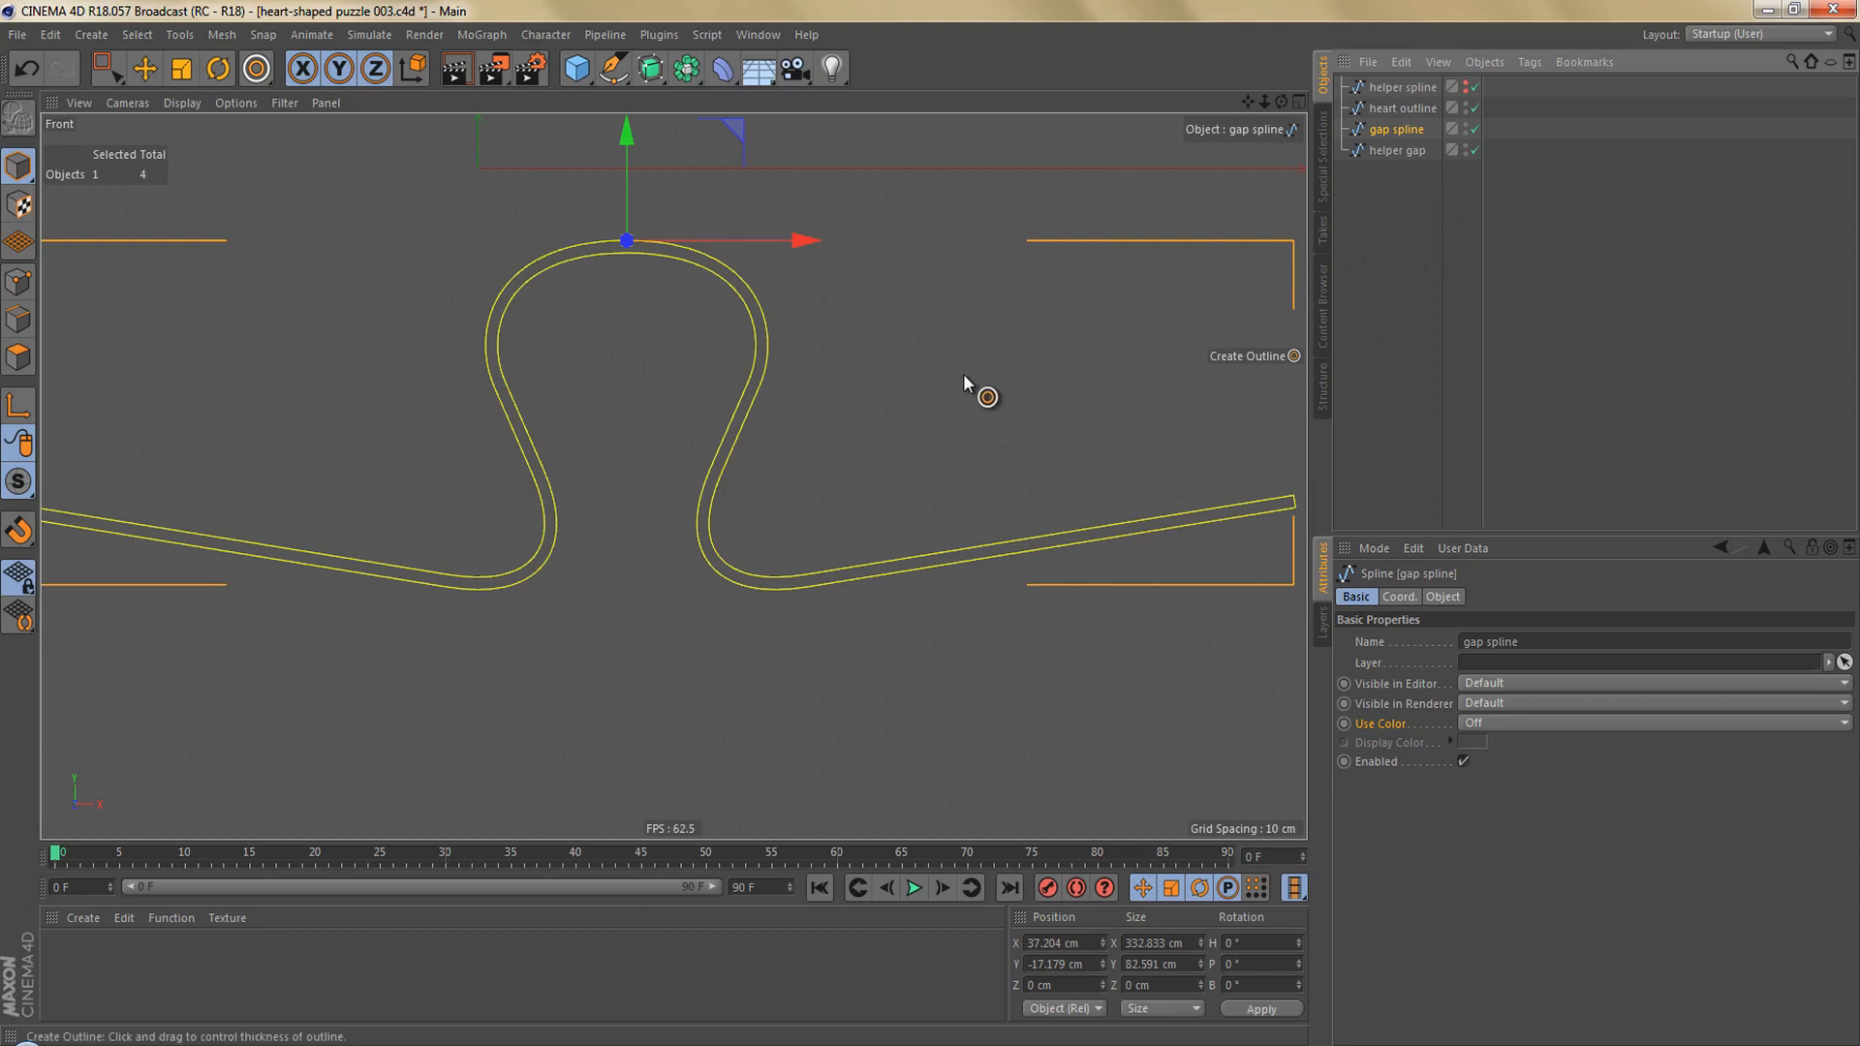
{"action": "key", "text": "Return"}
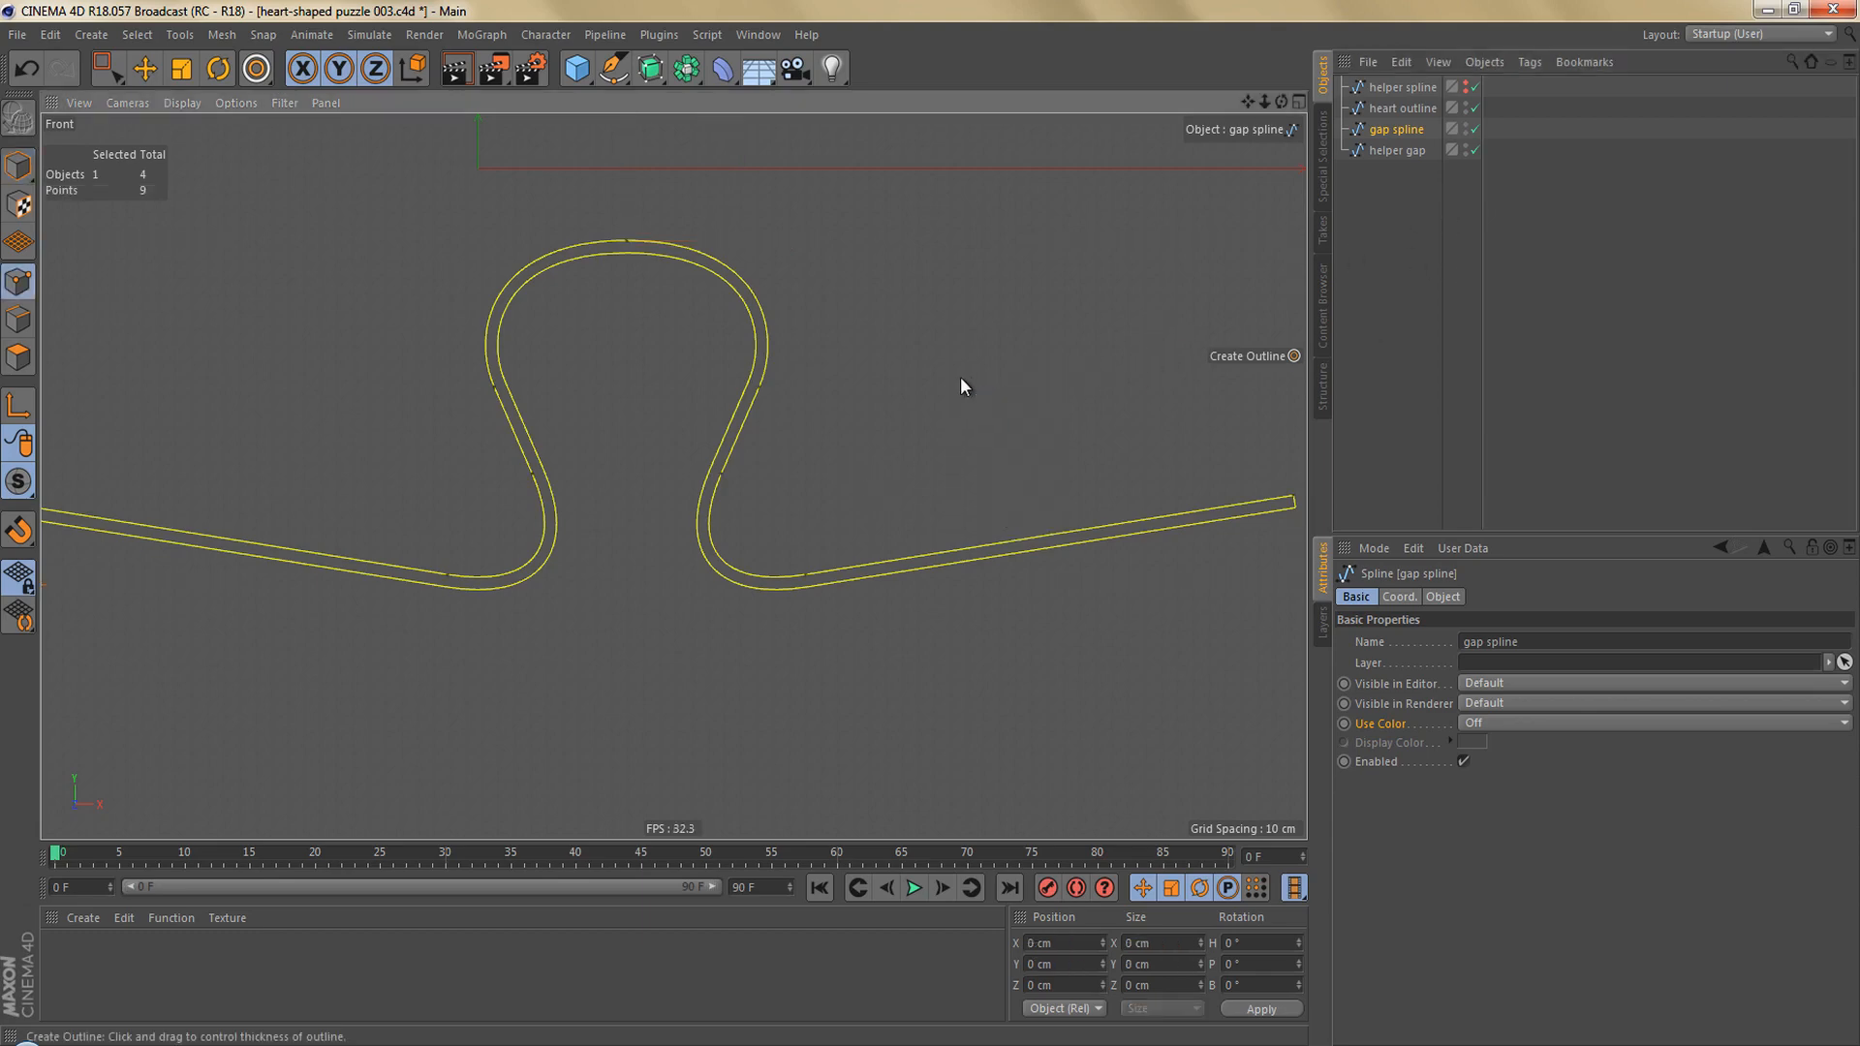
Try Create Outline on the gap spline at a distance of -3 cm and undo it.
{"action": "right_click", "coordinate": [961, 380]}
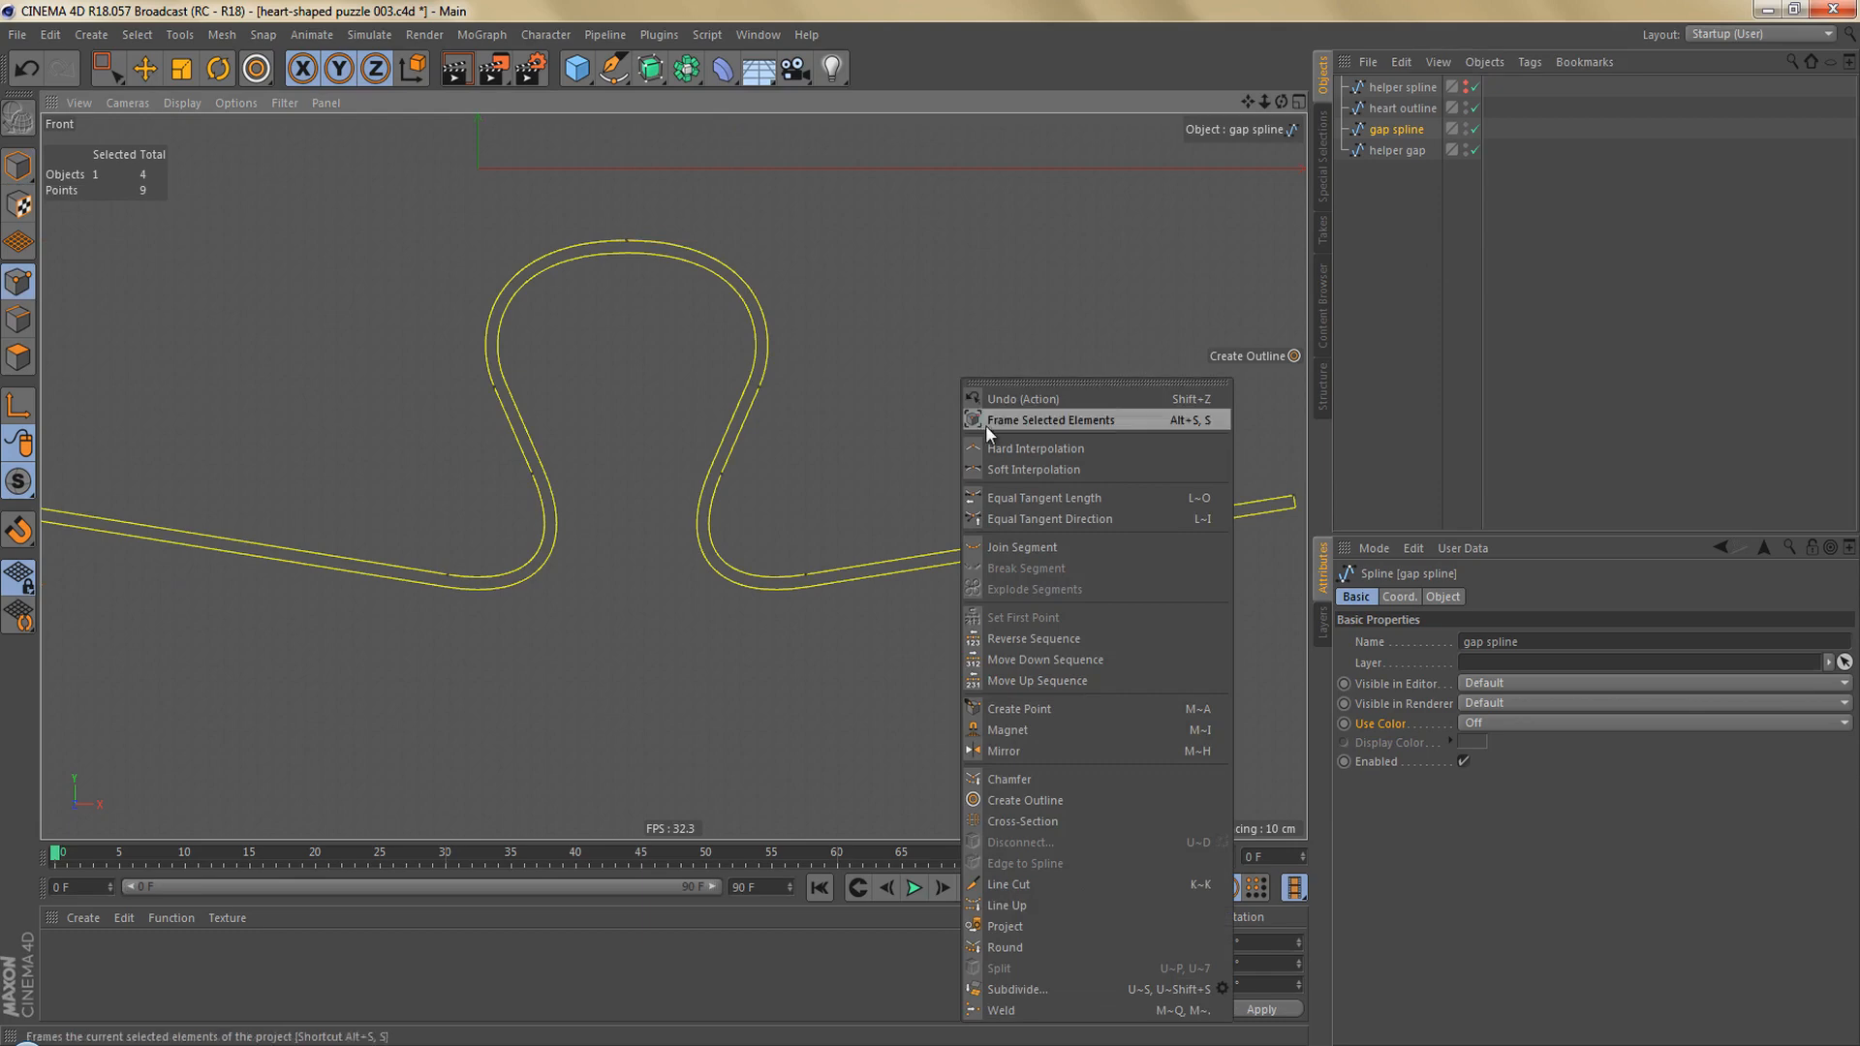
{"action": "left_click", "coordinate": [1069, 799]}
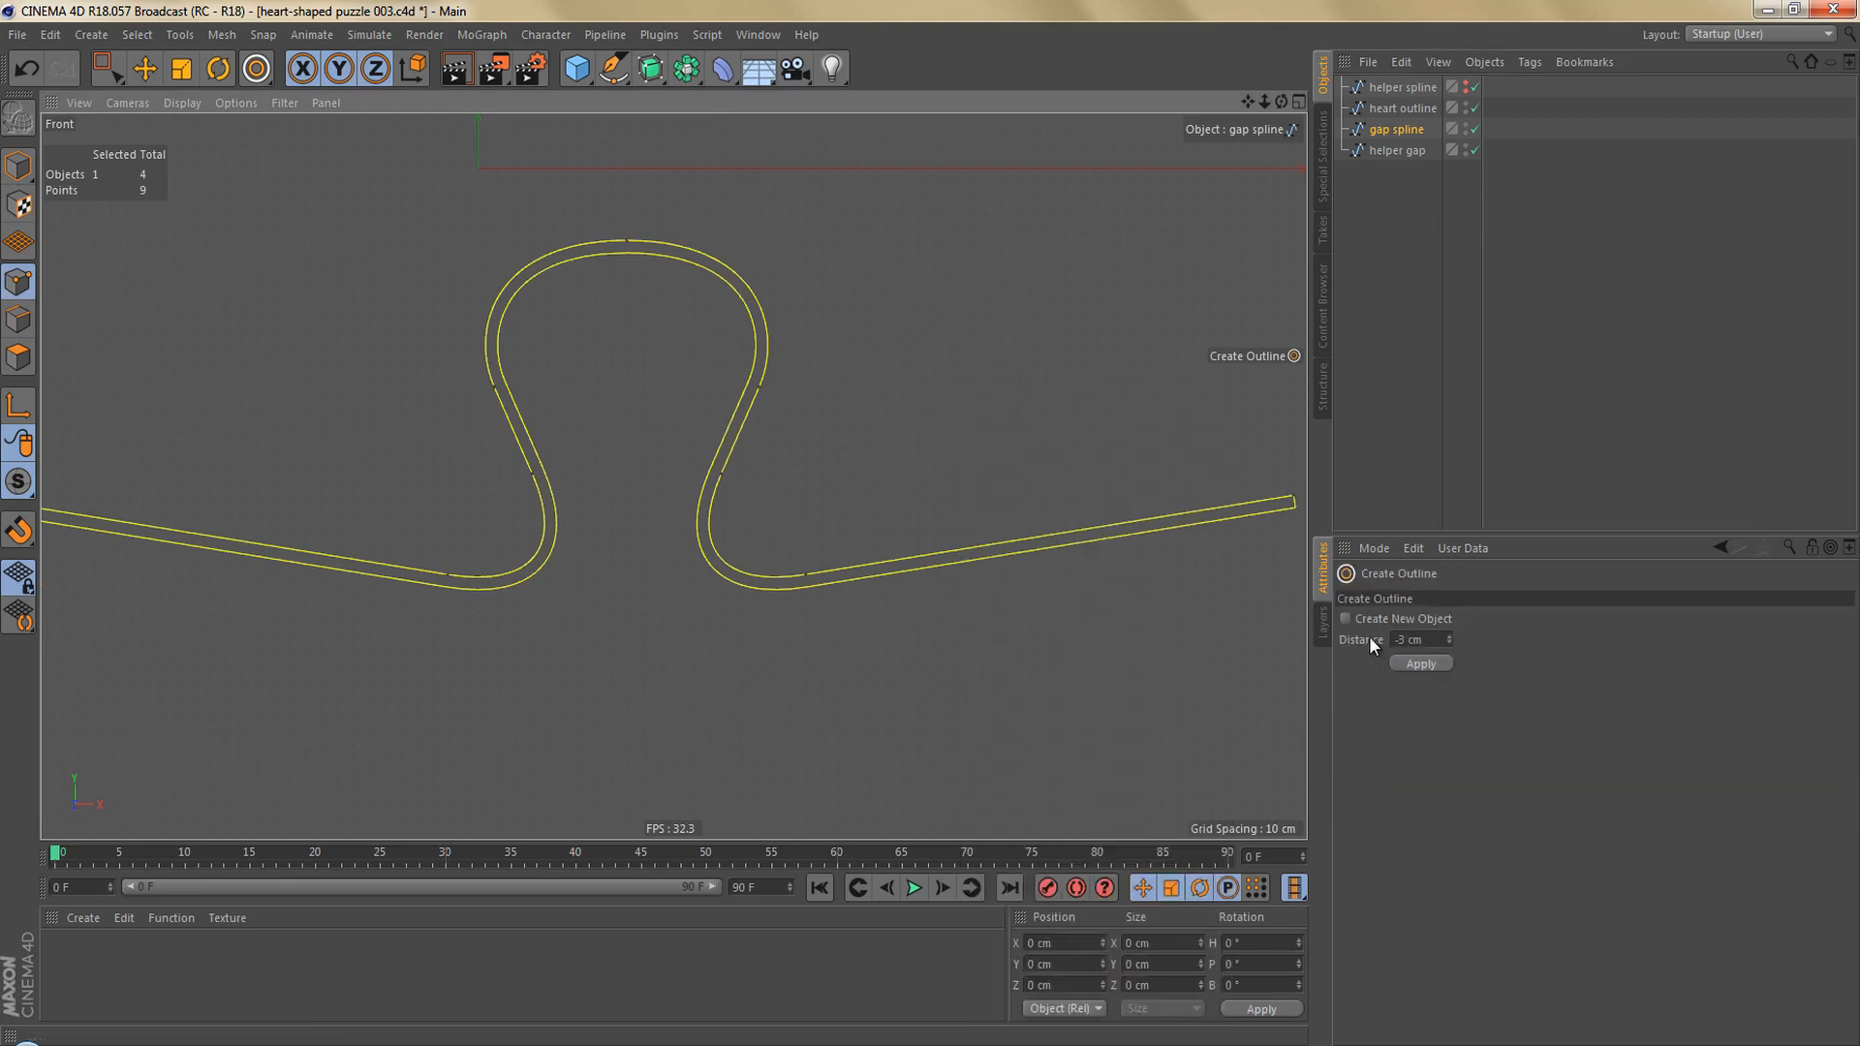
{"action": "left_click", "coordinate": [1420, 662]}
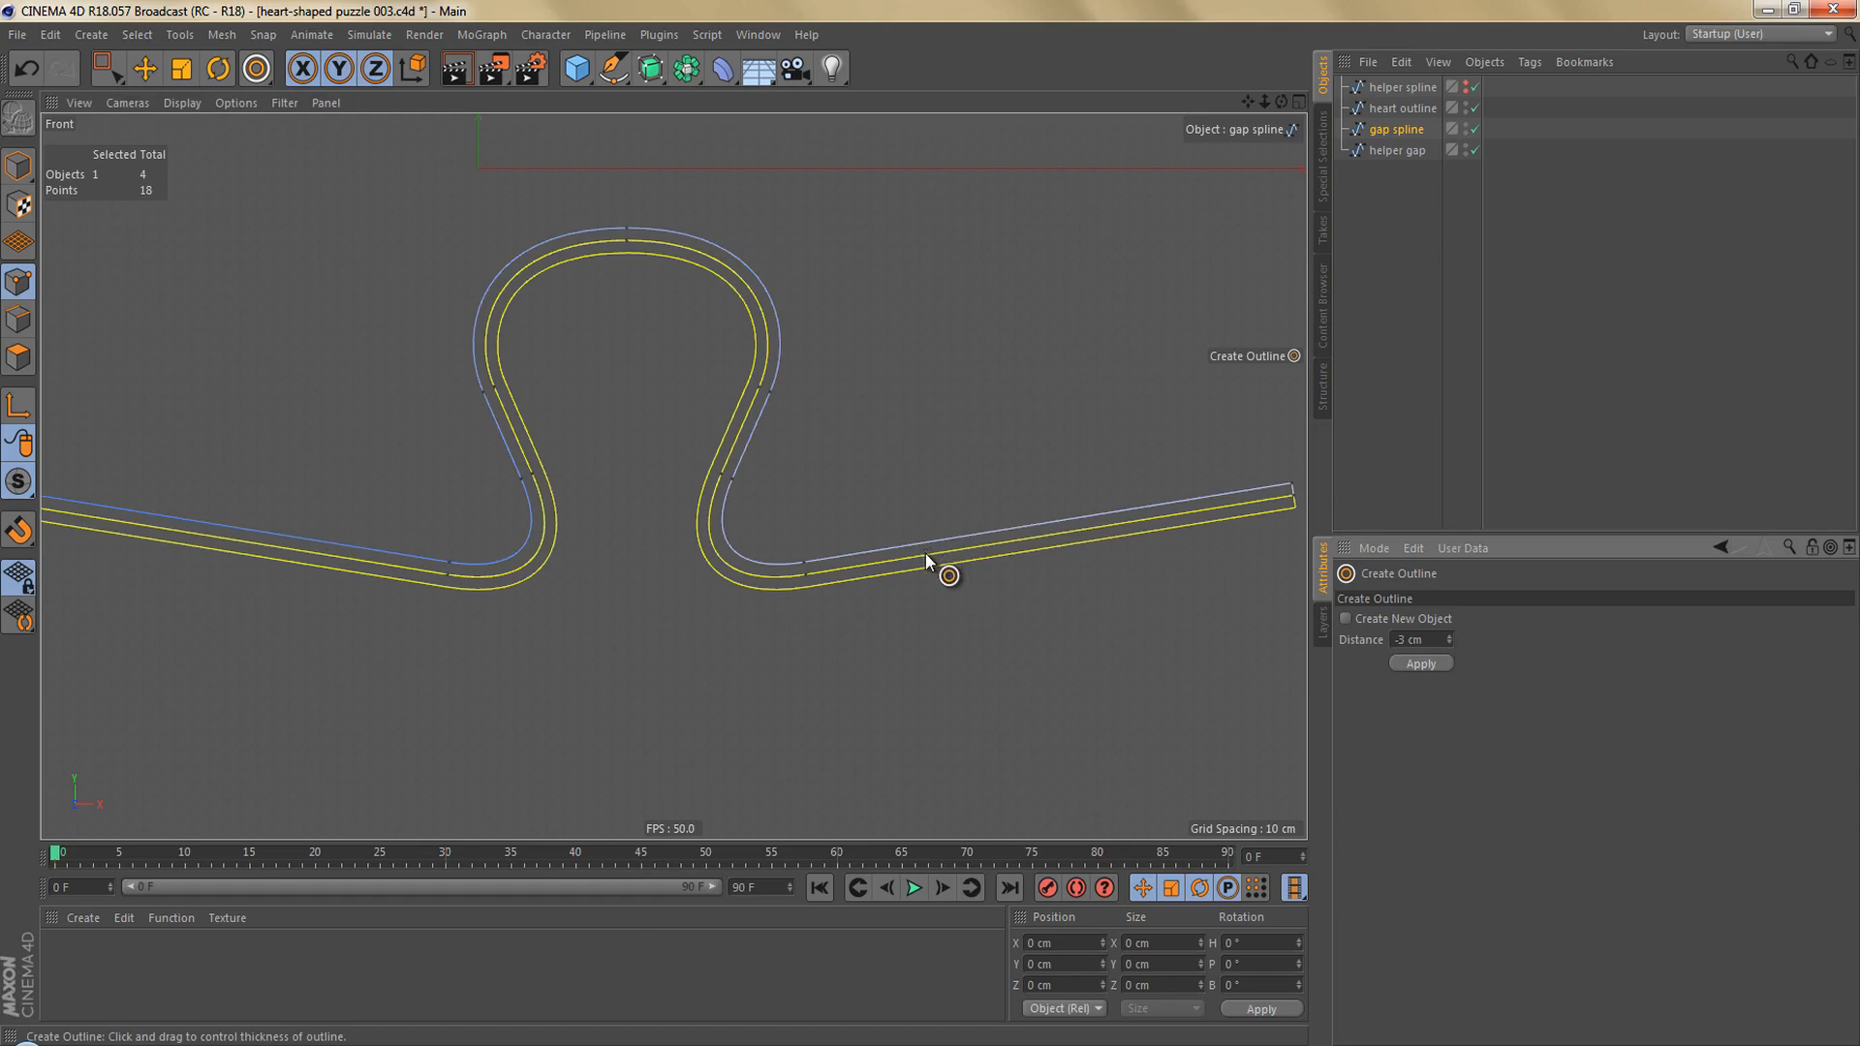
{"action": "key", "text": "ctrl+z"}
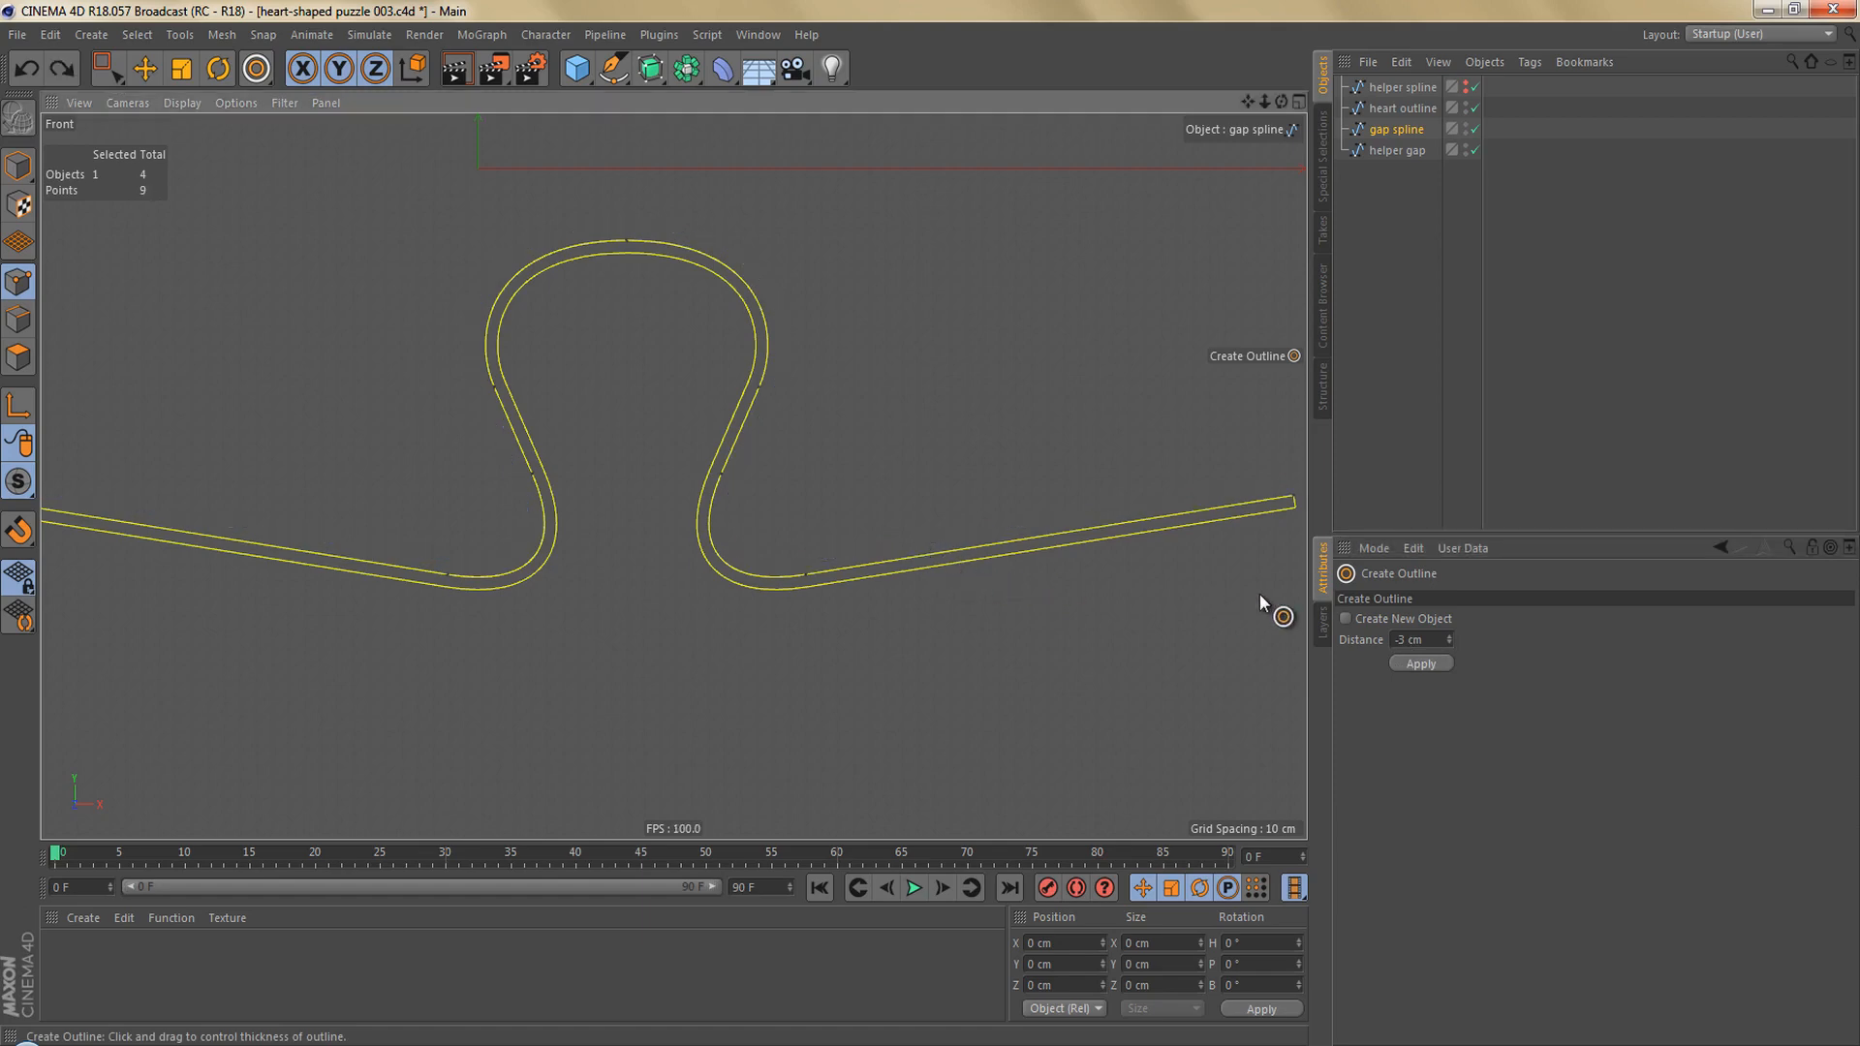
Create an outline of the gap spline at a distance of 3 cm and compare it with the yellow helper gap.
{"action": "double_click", "coordinate": [1405, 640]}
{"action": "type", "text": "3"}
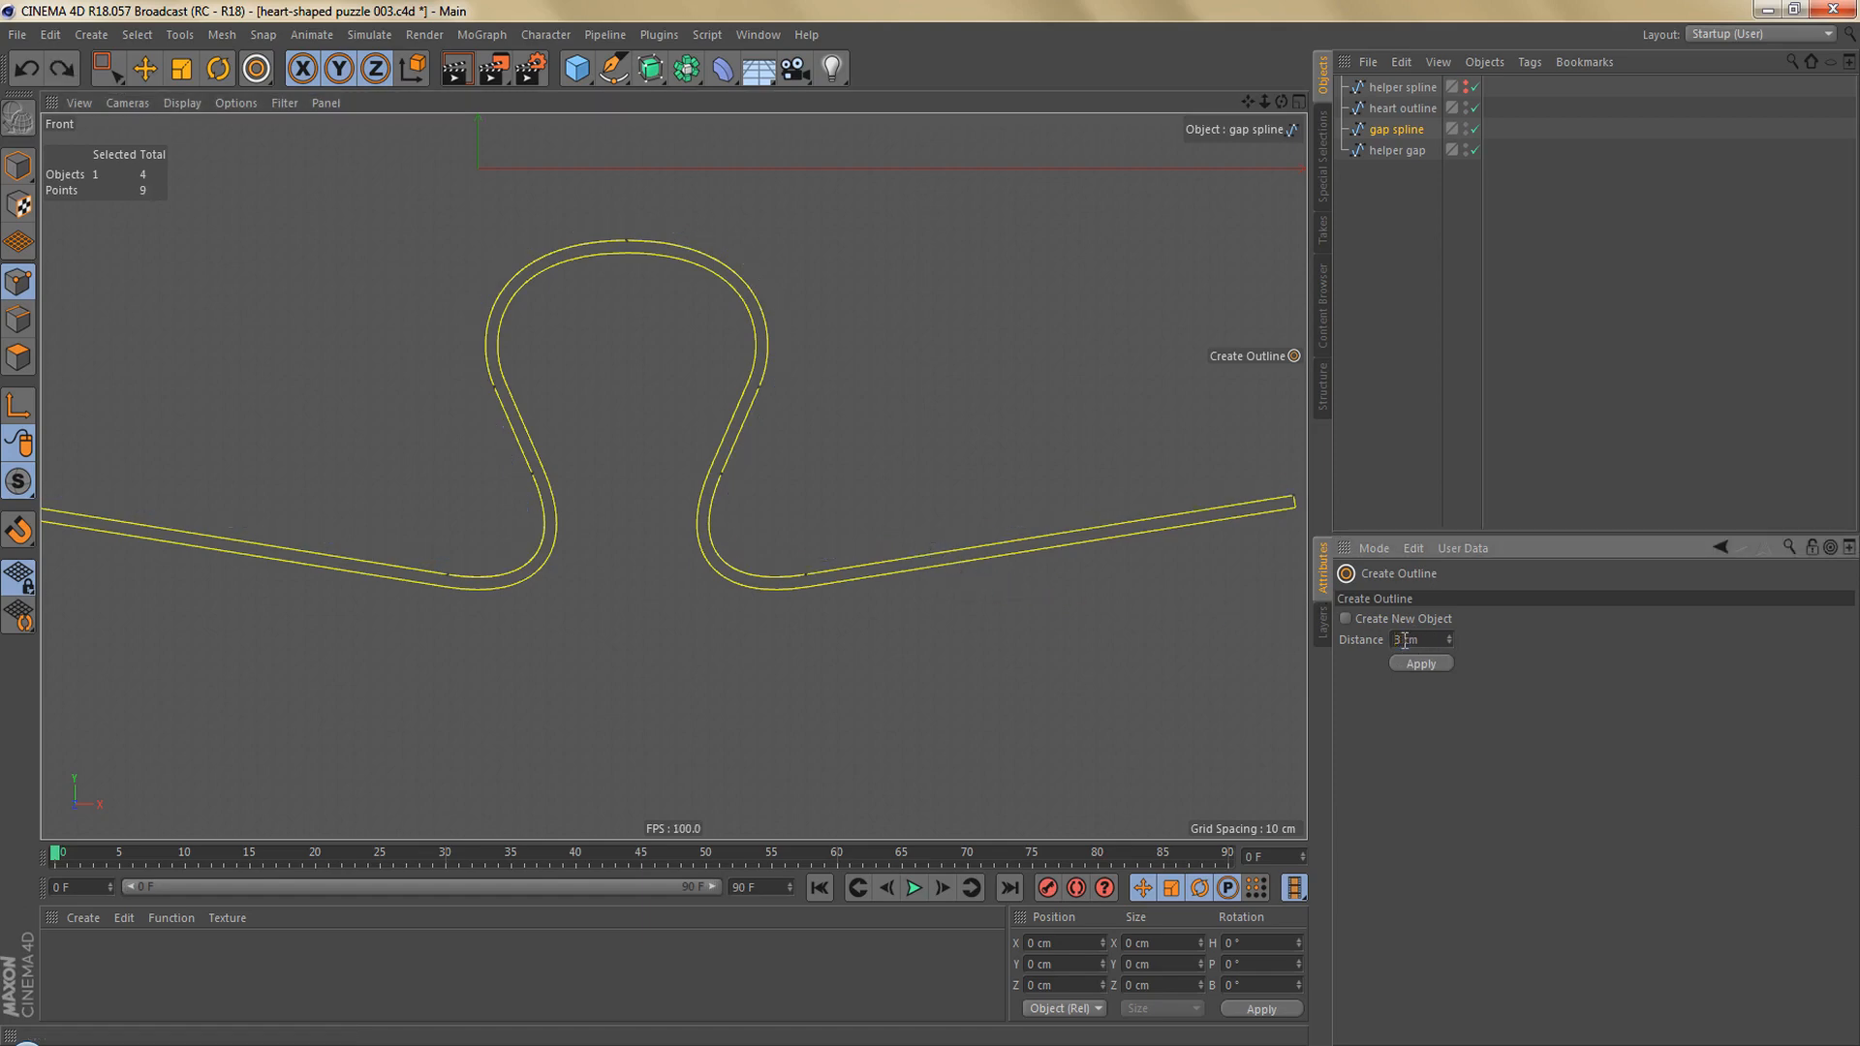
{"action": "key", "text": "Return"}
{"action": "middle_click_drag", "start_coordinate": [887, 560], "coordinate": [959, 571], "text": "alt"}
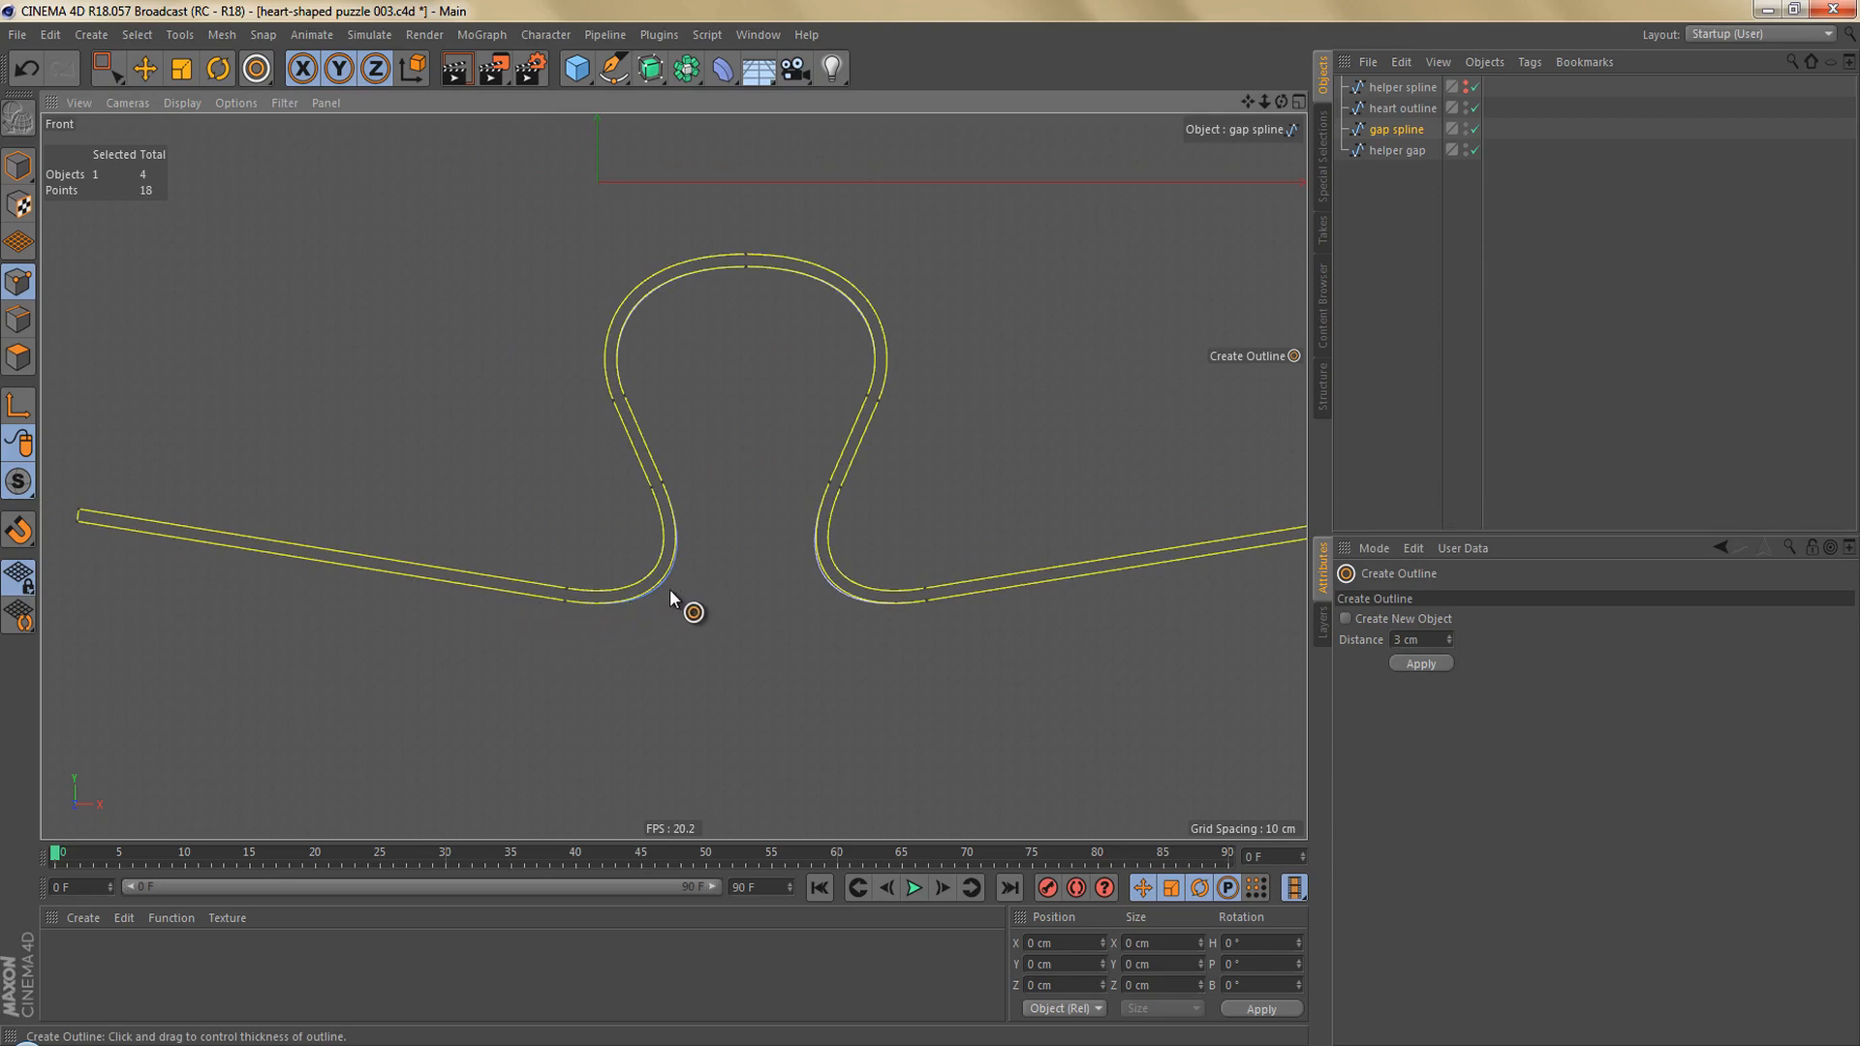
{"action": "scroll", "coordinate": [683, 577], "scroll_direction": "up", "scroll_amount": 3}
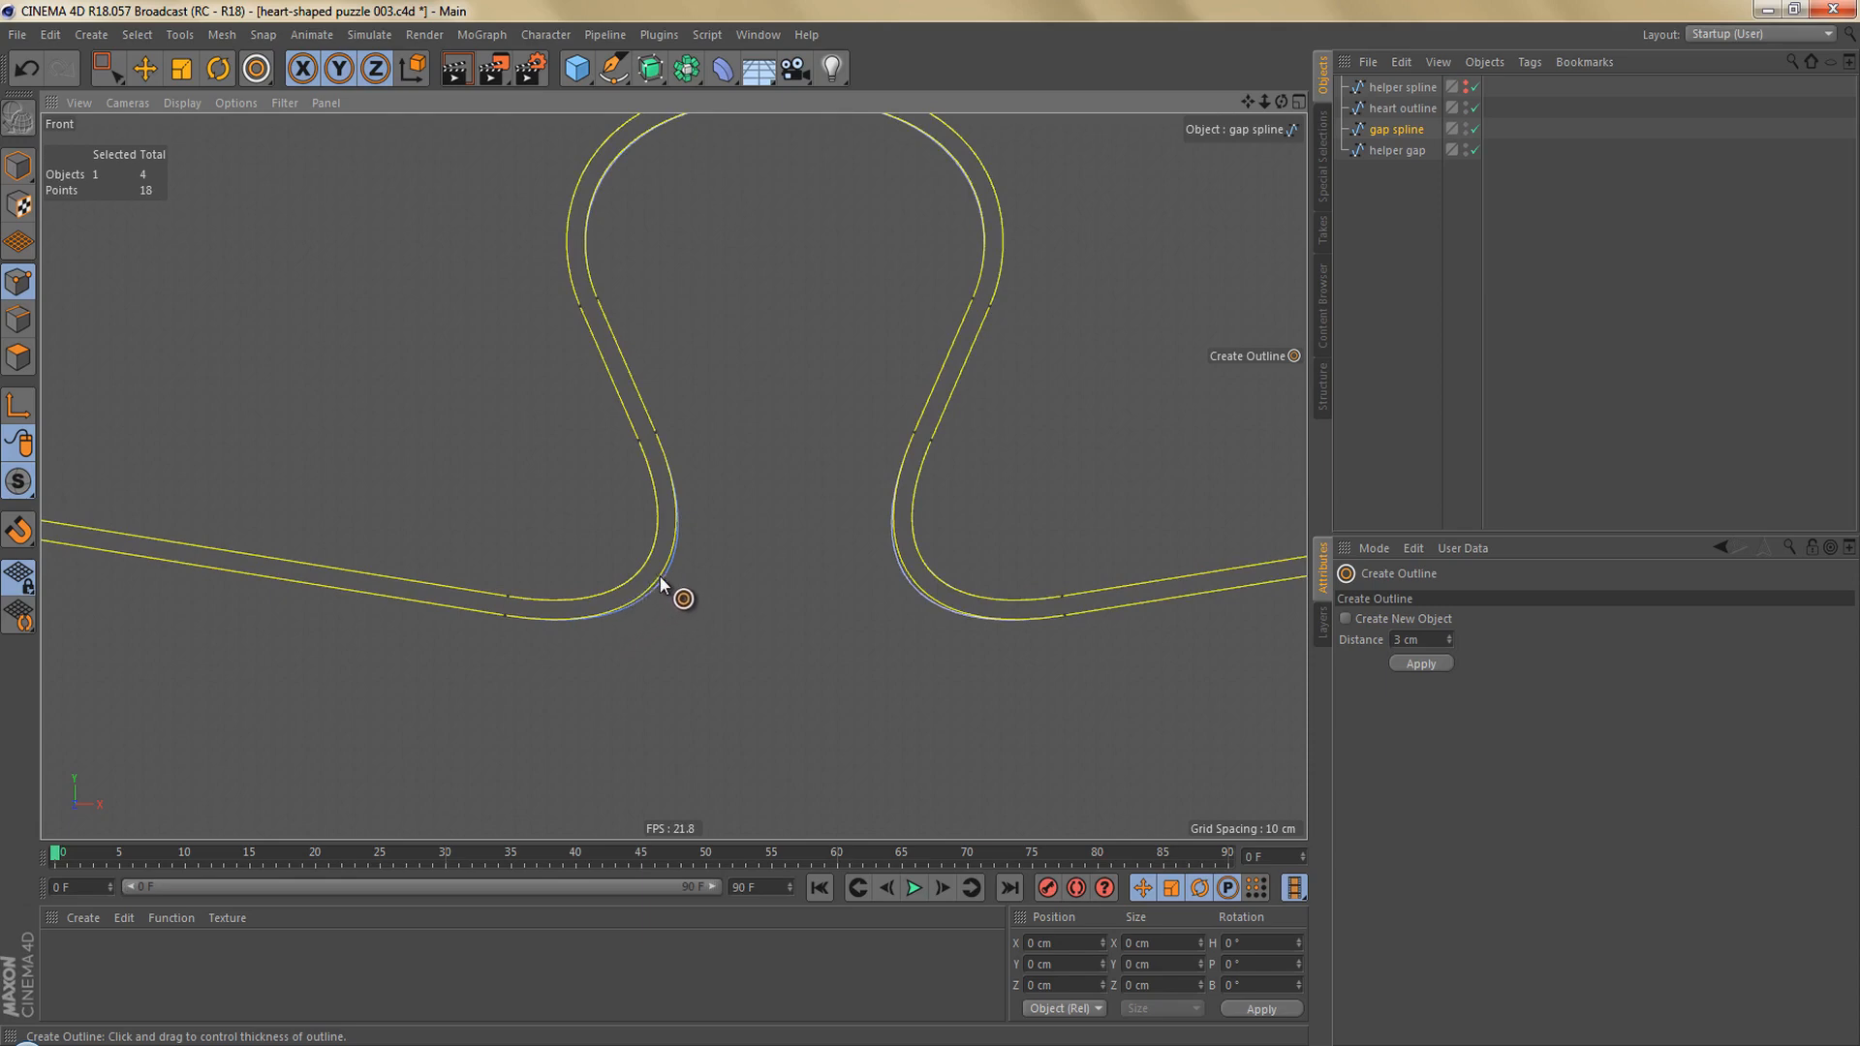
{"action": "scroll", "coordinate": [740, 527], "scroll_direction": "down", "scroll_amount": 2}
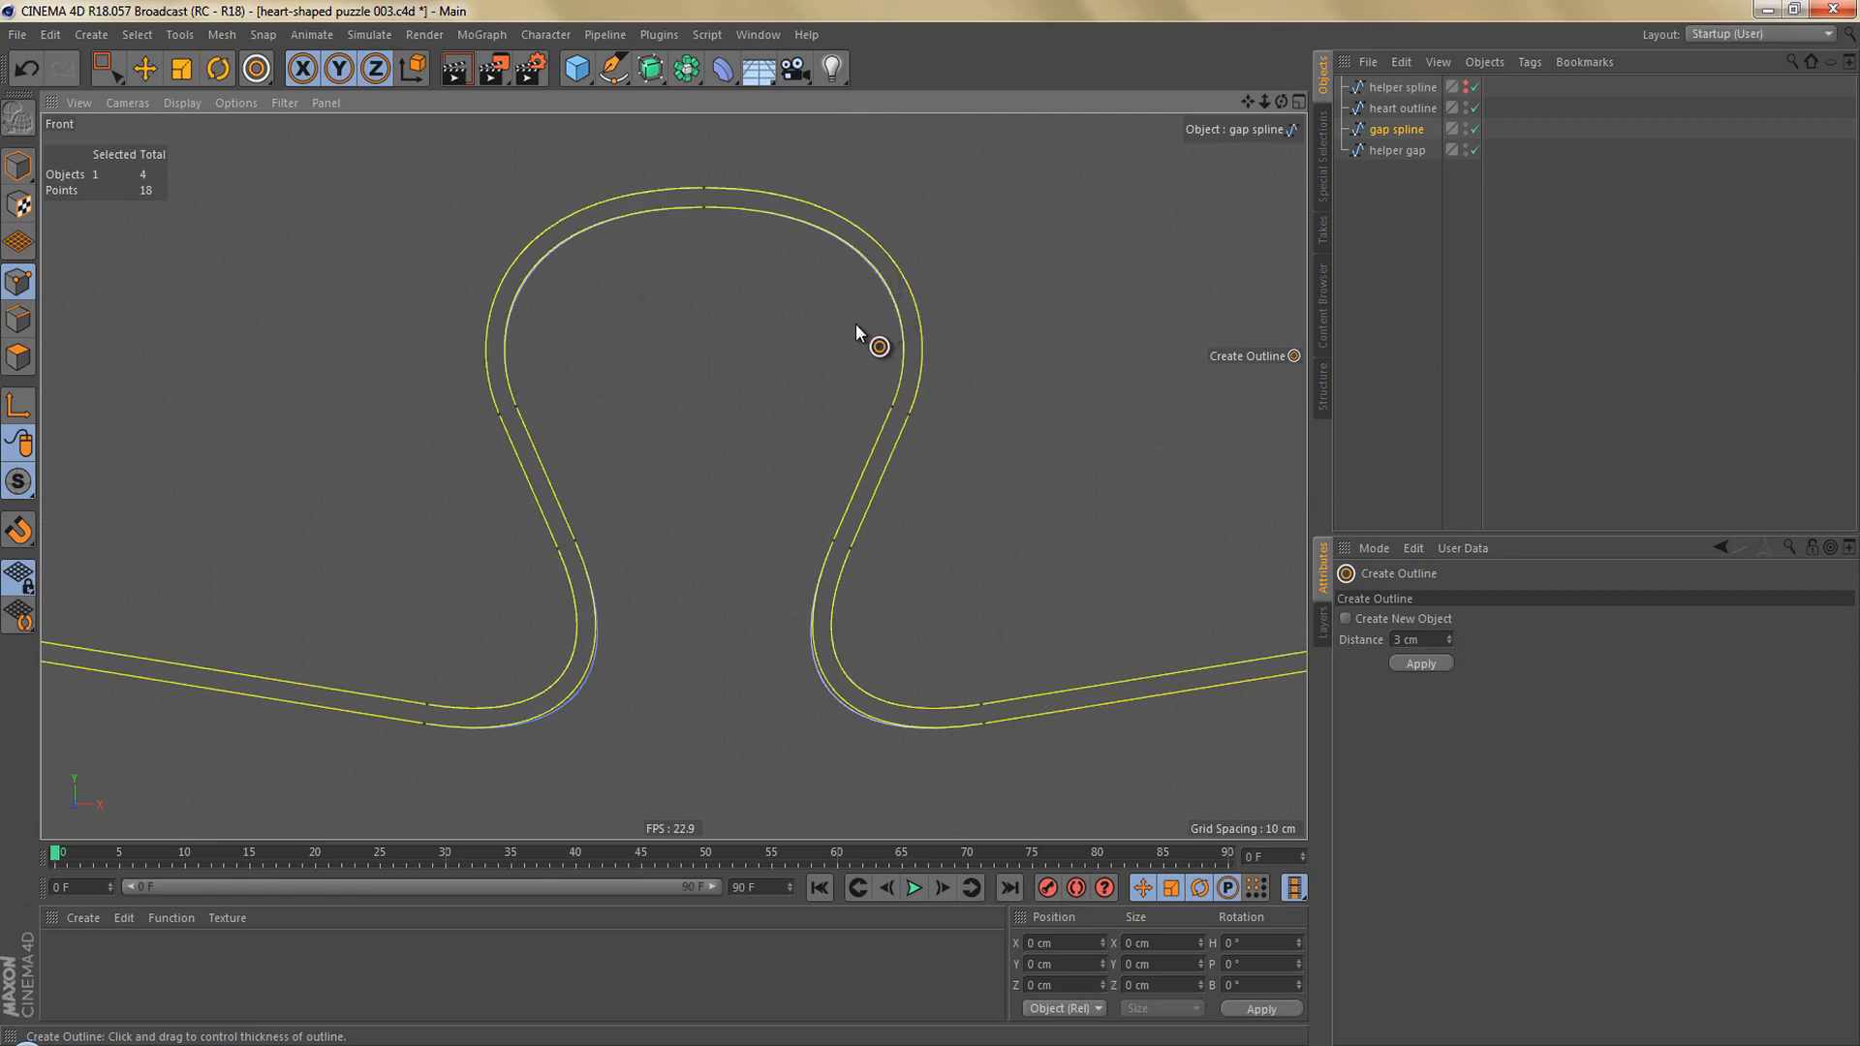
Select the inner point at the top of the gap spline's knob and scale its tangents up slightly to match the helper gap.
{"action": "middle_click_drag", "start_coordinate": [833, 346], "coordinate": [851, 435], "text": "alt"}
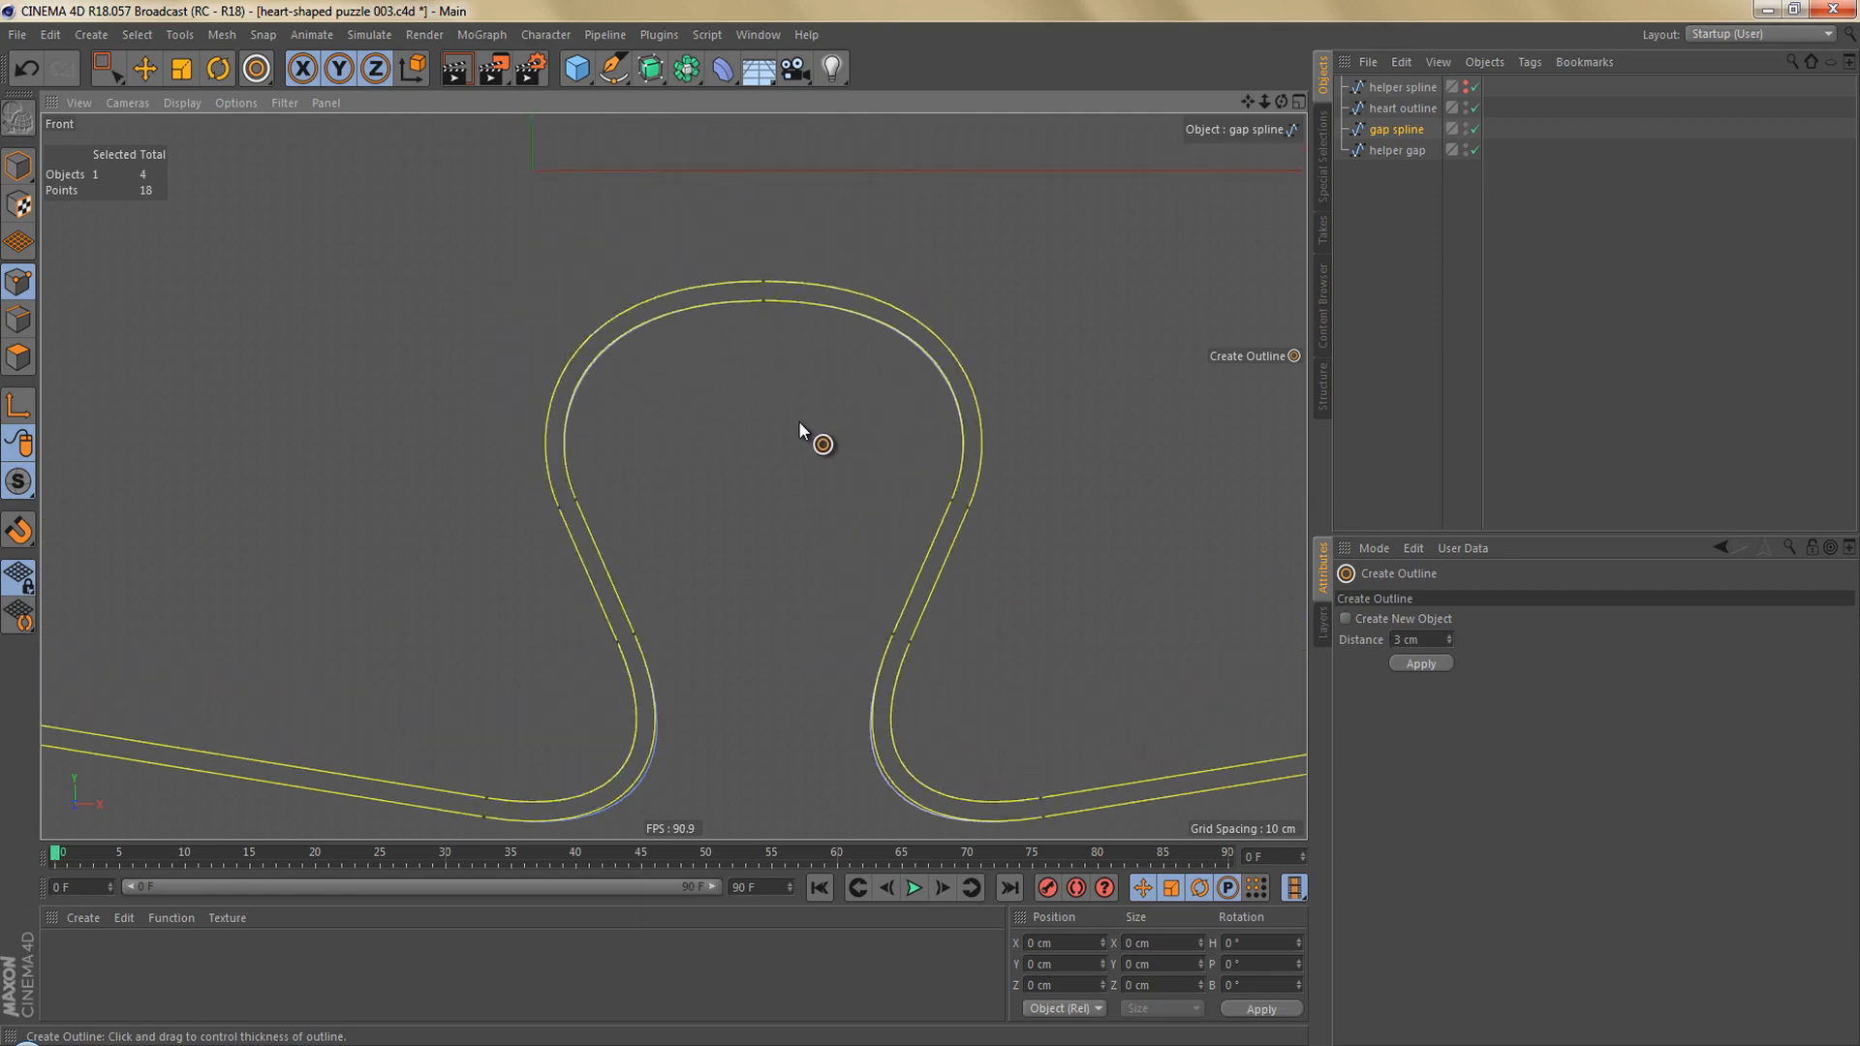
{"action": "key", "text": "0"}
{"action": "left_click_drag", "start_coordinate": [754, 294], "coordinate": [787, 322]}
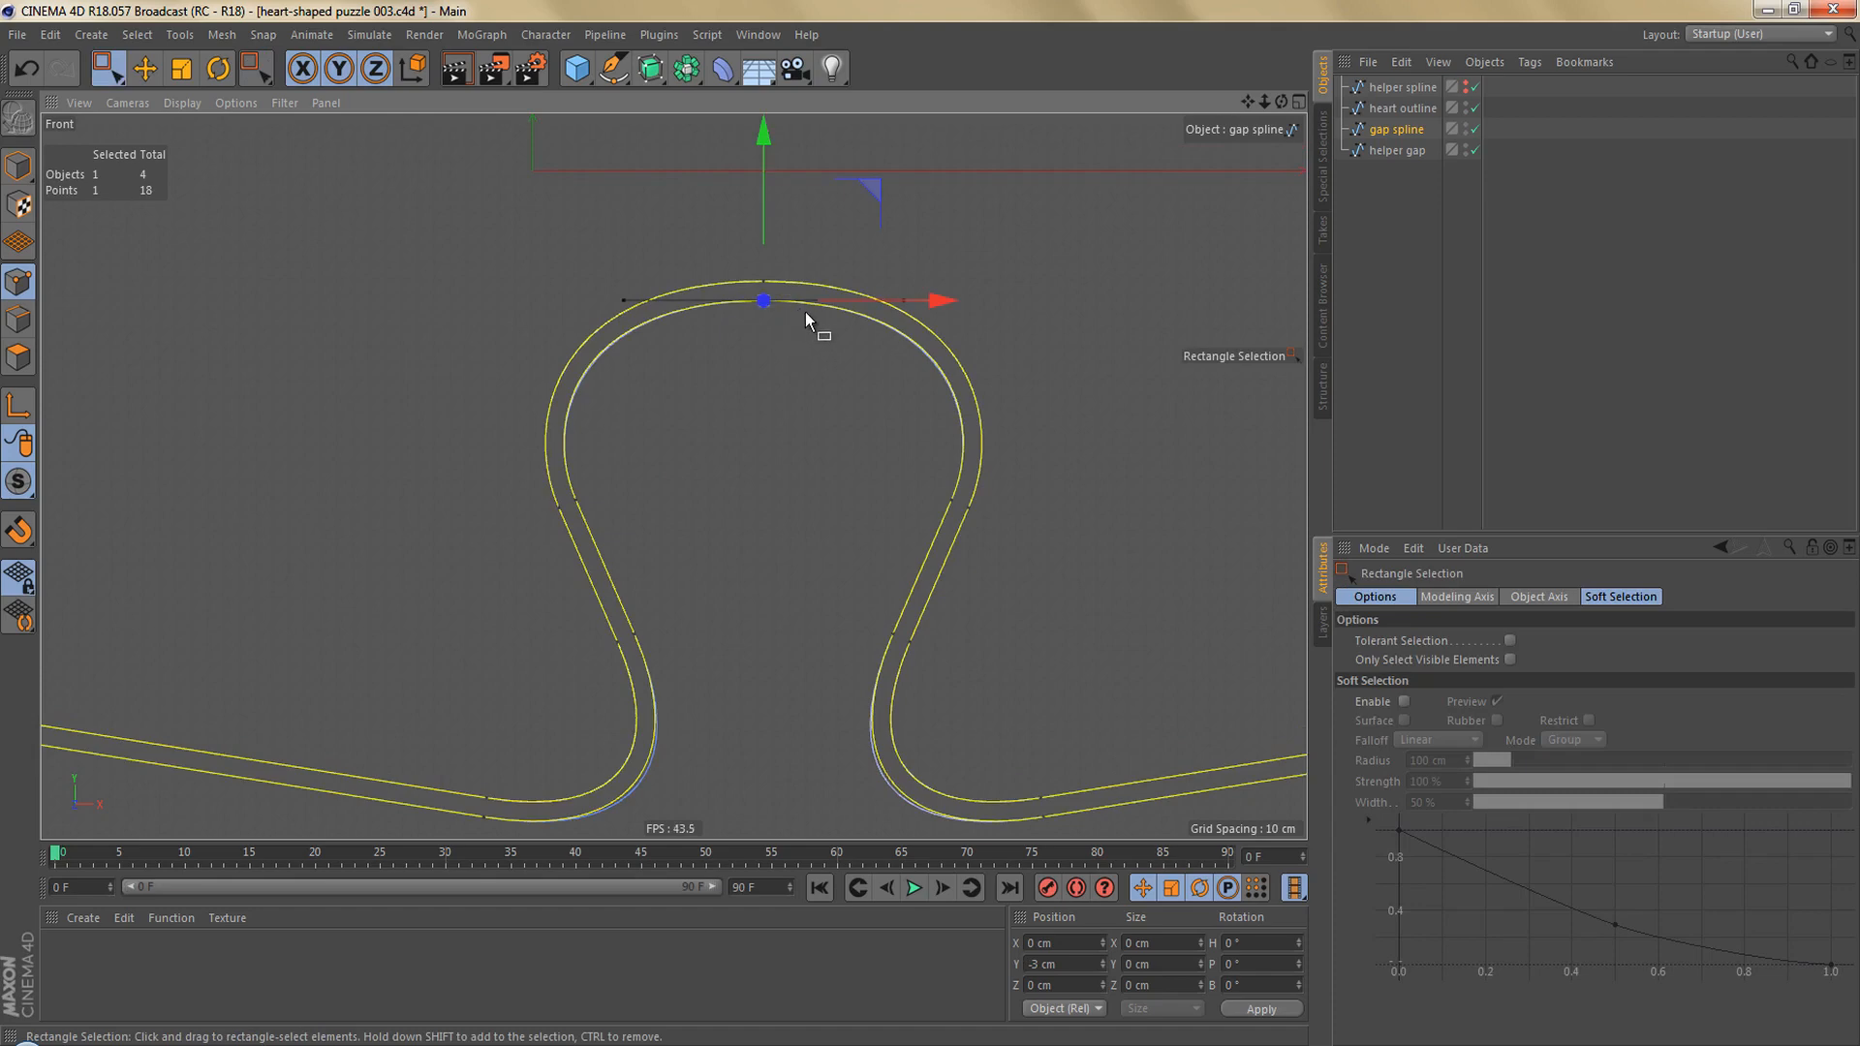
{"action": "right_click_drag", "start_coordinate": [805, 312], "coordinate": [1009, 344], "text": "alt"}
{"action": "middle_click_drag", "start_coordinate": [943, 377], "coordinate": [812, 376], "text": "alt"}
{"action": "key", "text": "t"}
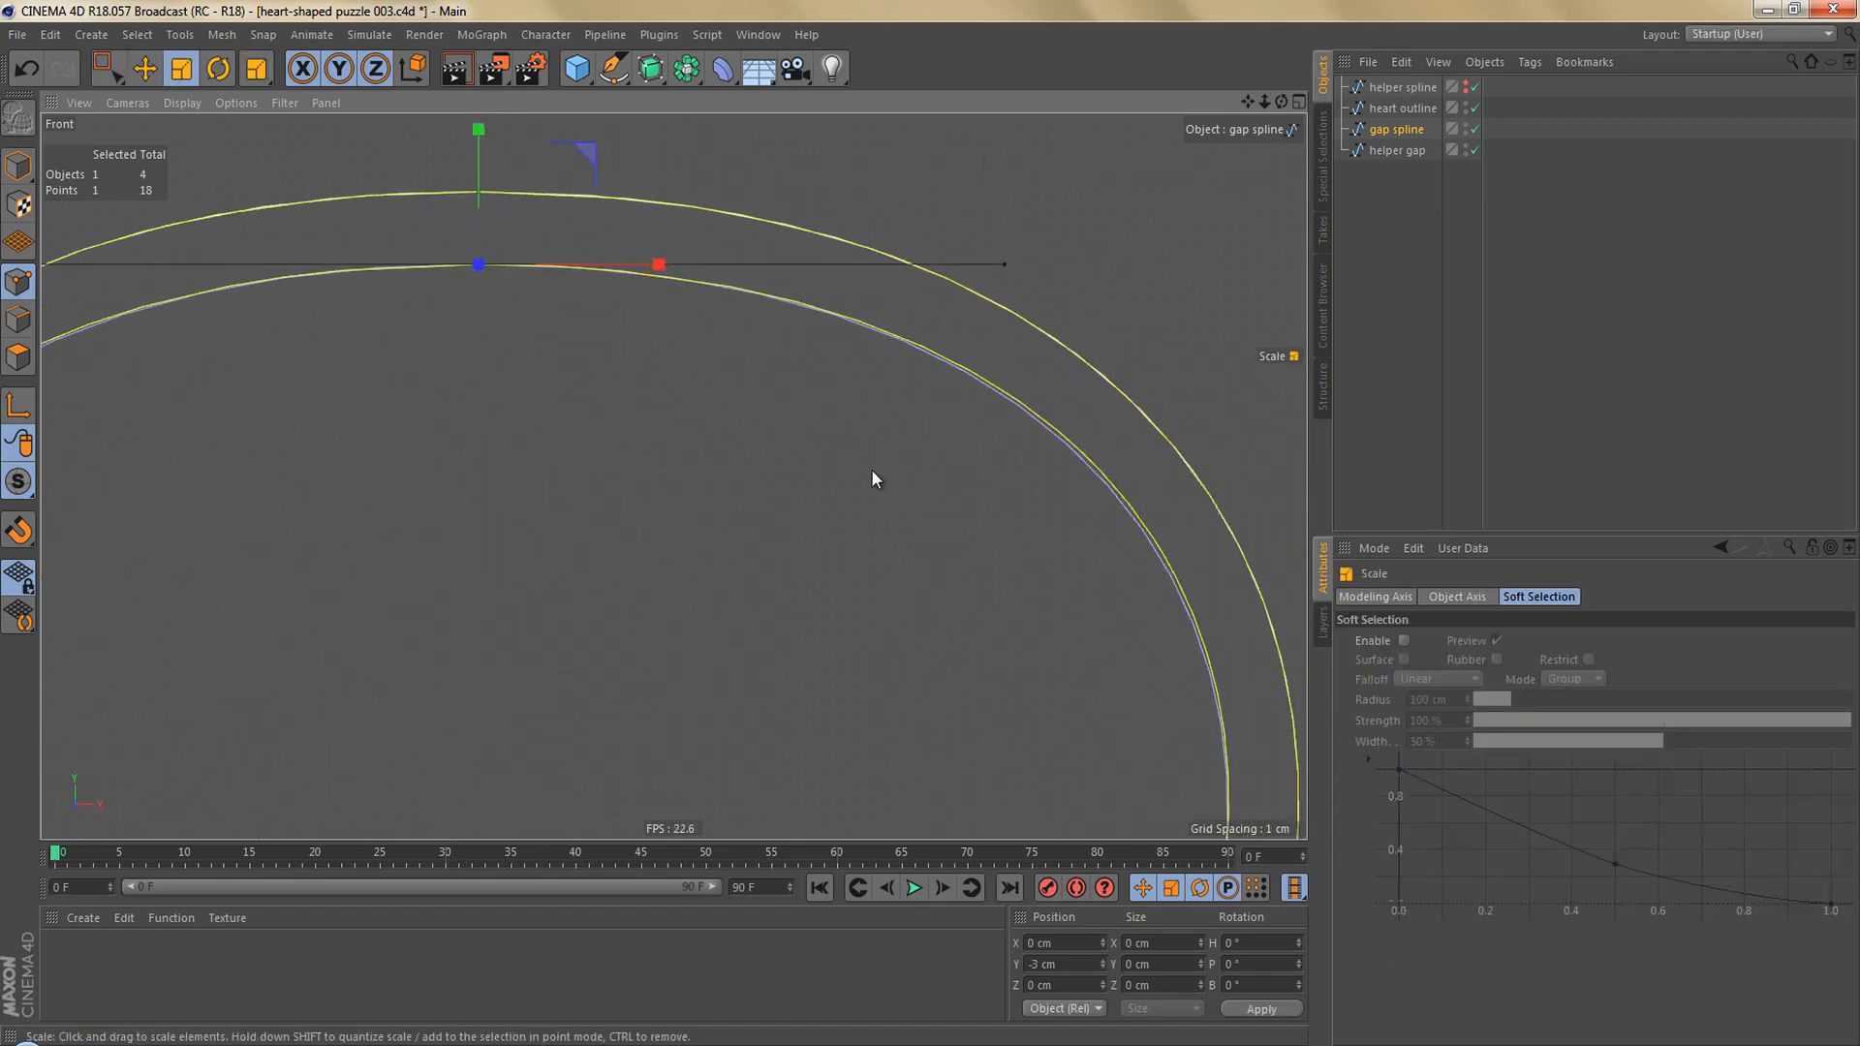
{"action": "left_click_drag", "start_coordinate": [850, 473], "coordinate": [866, 473]}
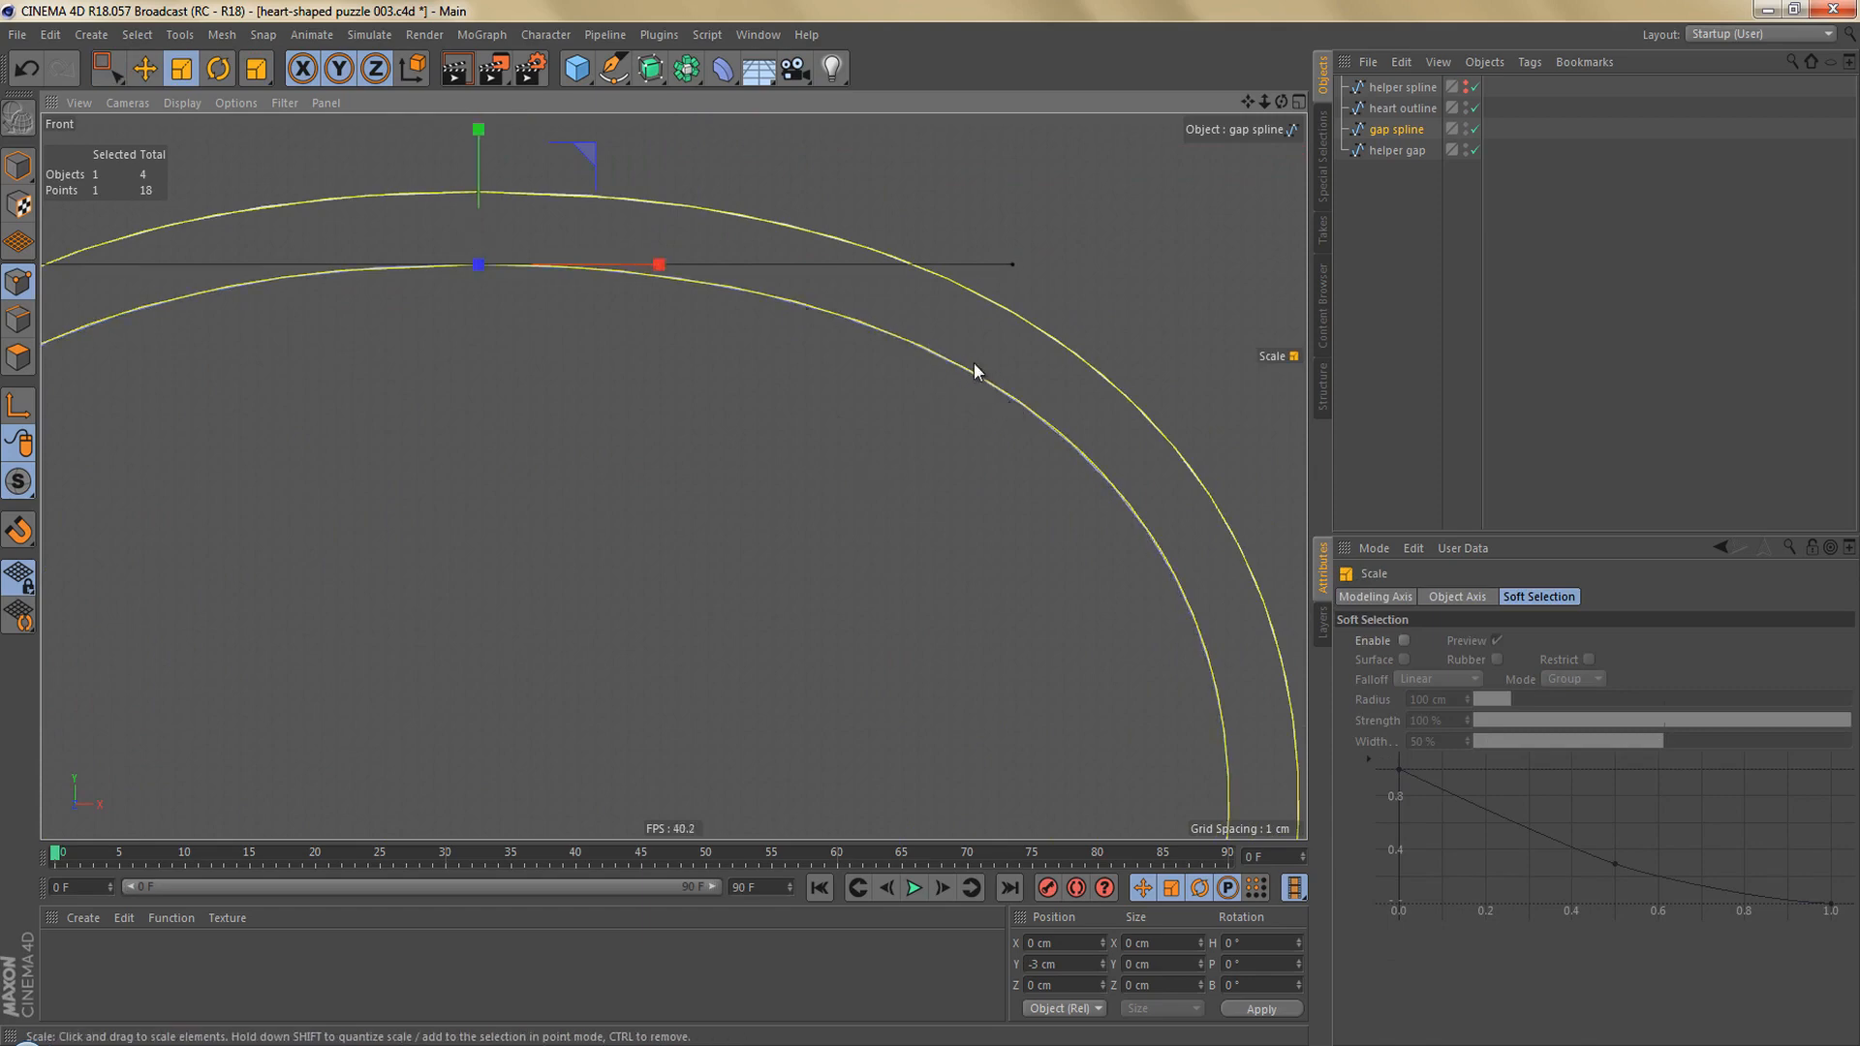
Select the two outline points around the right base bend and shorten the lower point's tangent with the Pen tool, keeping tangent rotation locked.
{"action": "scroll", "coordinate": [974, 370], "scroll_direction": "down", "scroll_amount": 10}
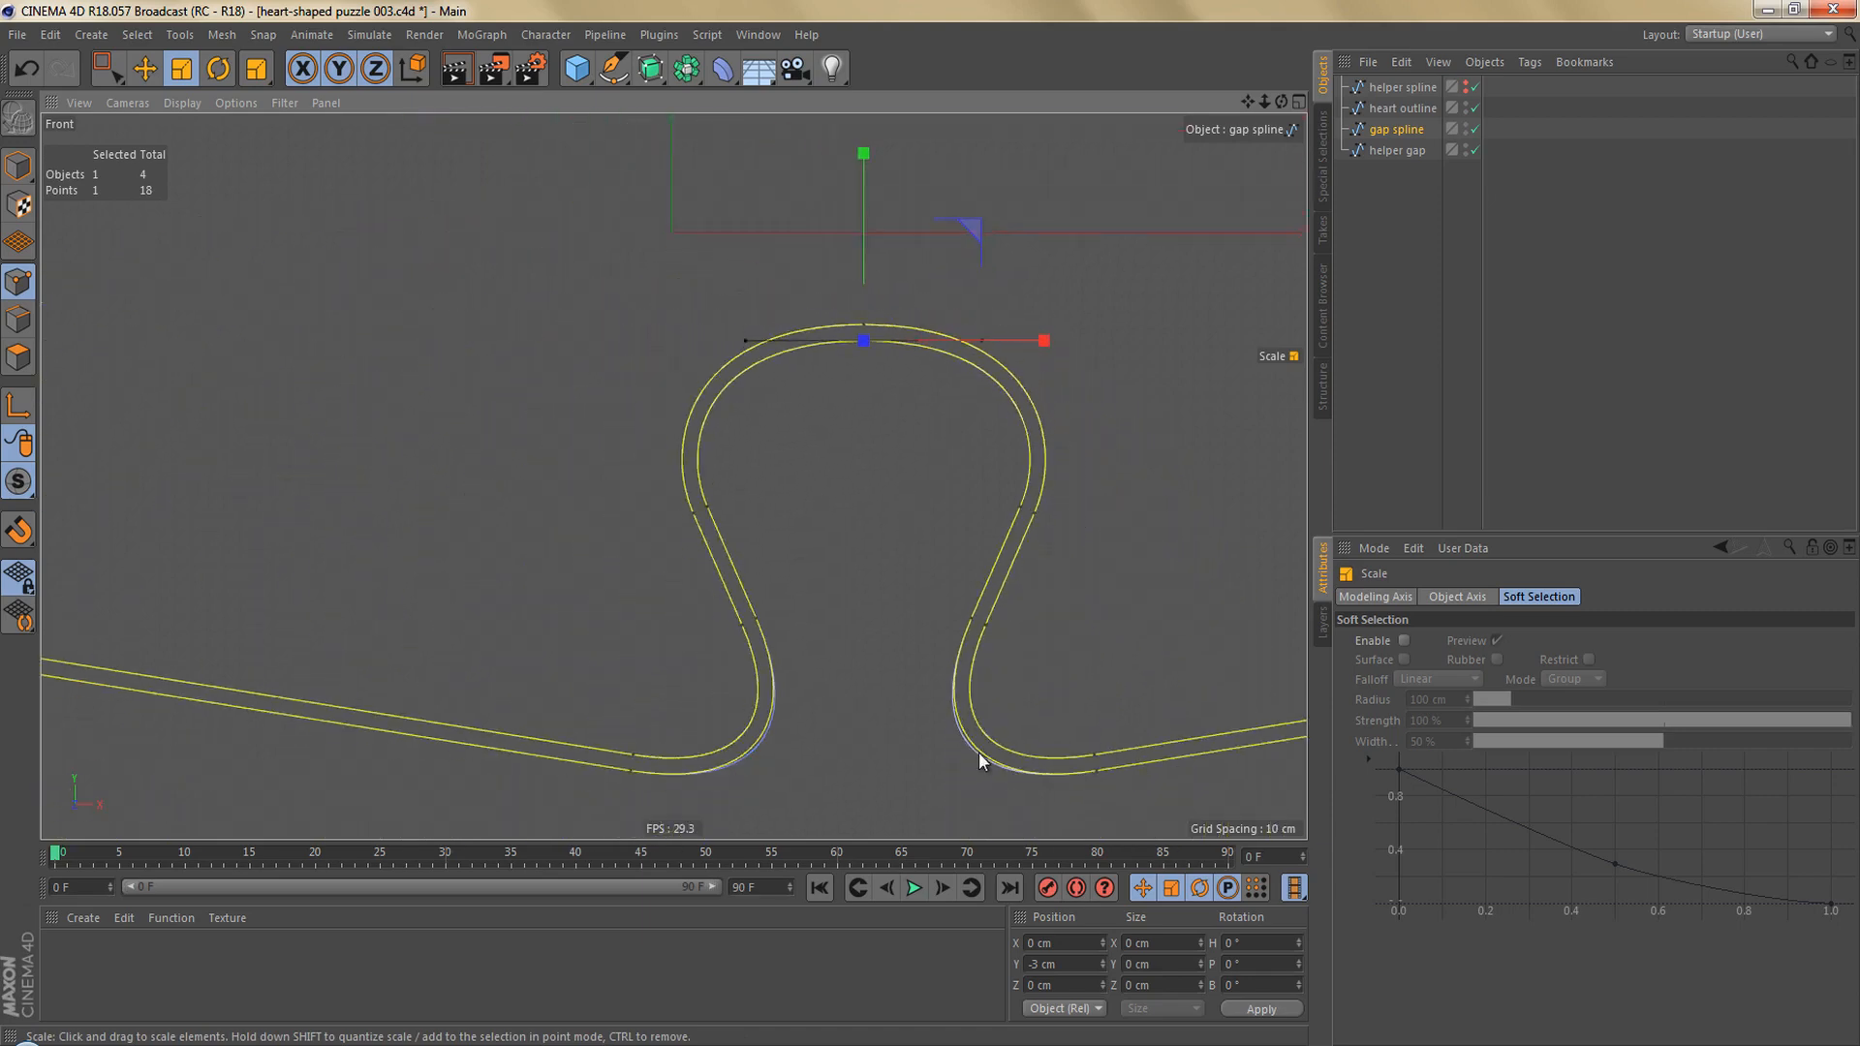
{"action": "middle_click_drag", "start_coordinate": [978, 751], "coordinate": [917, 567], "text": "alt"}
{"action": "left_click", "coordinate": [923, 480]}
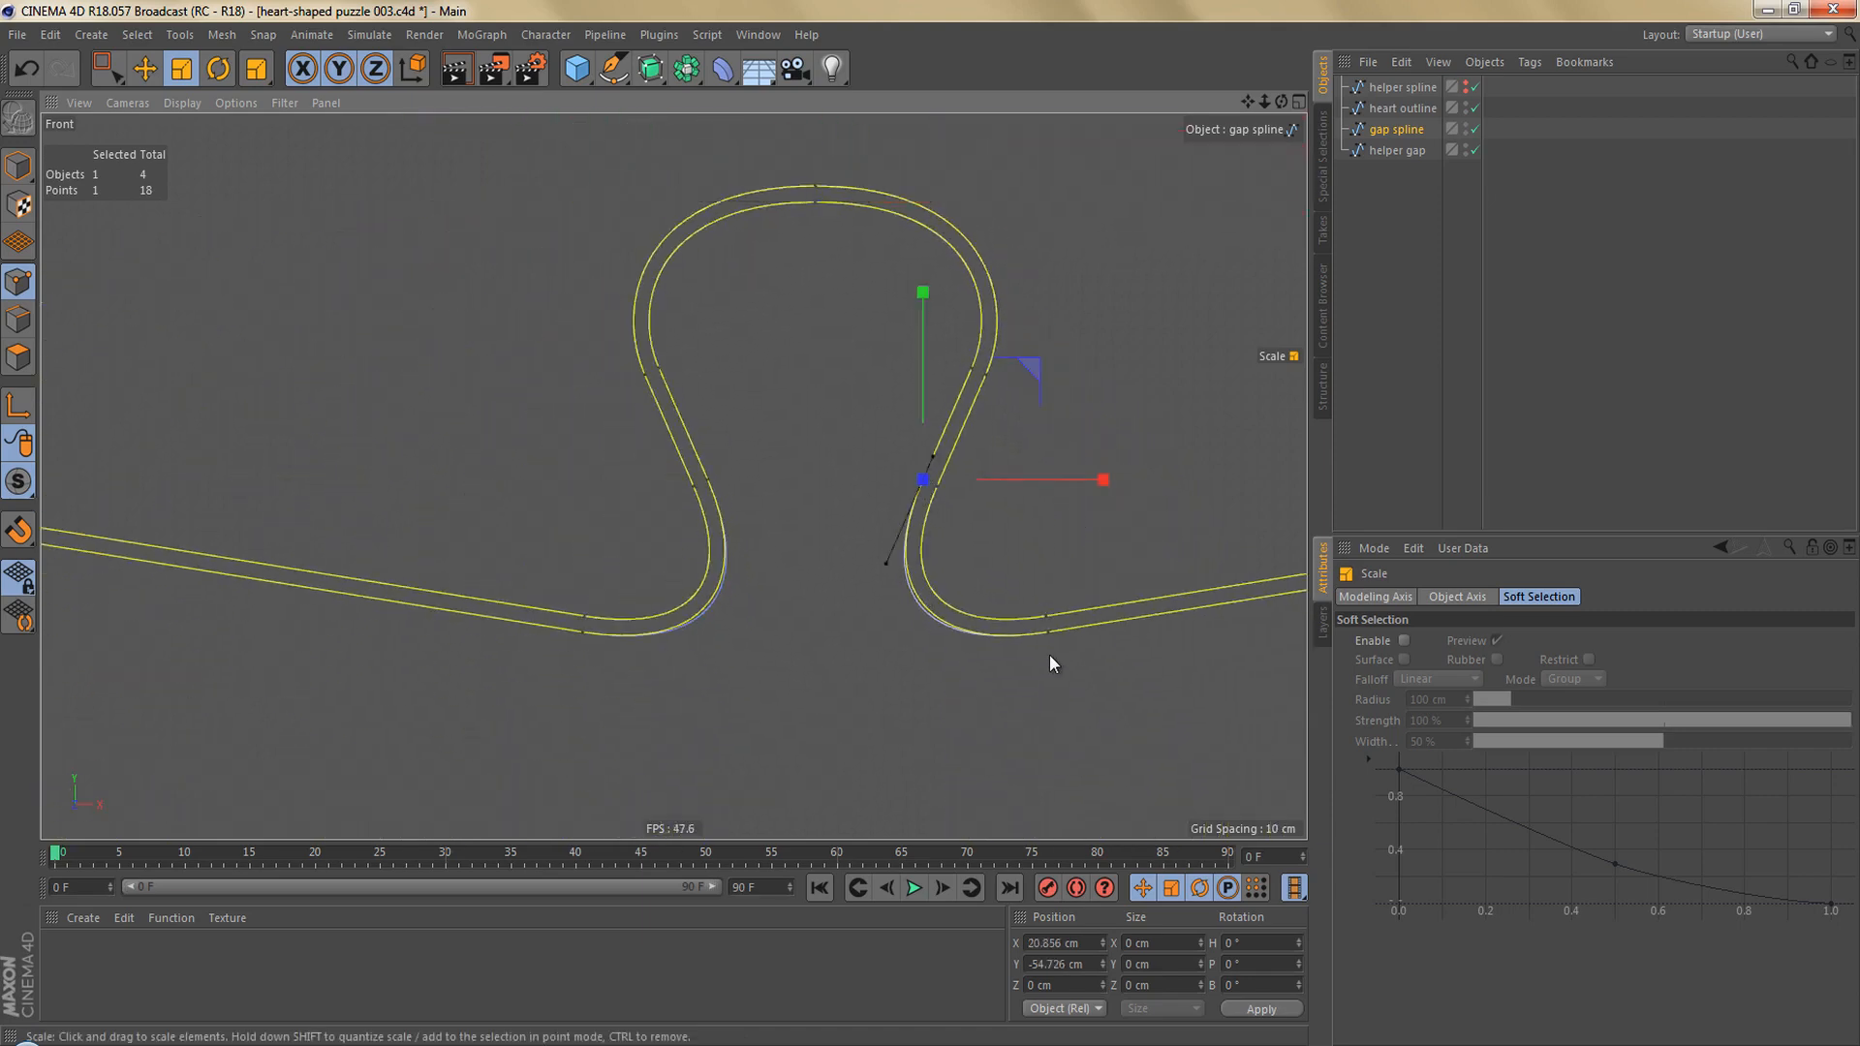
{"action": "left_click", "coordinate": [1047, 631], "text": "shift"}
{"action": "scroll", "coordinate": [1090, 631], "scroll_direction": "up", "scroll_amount": 5}
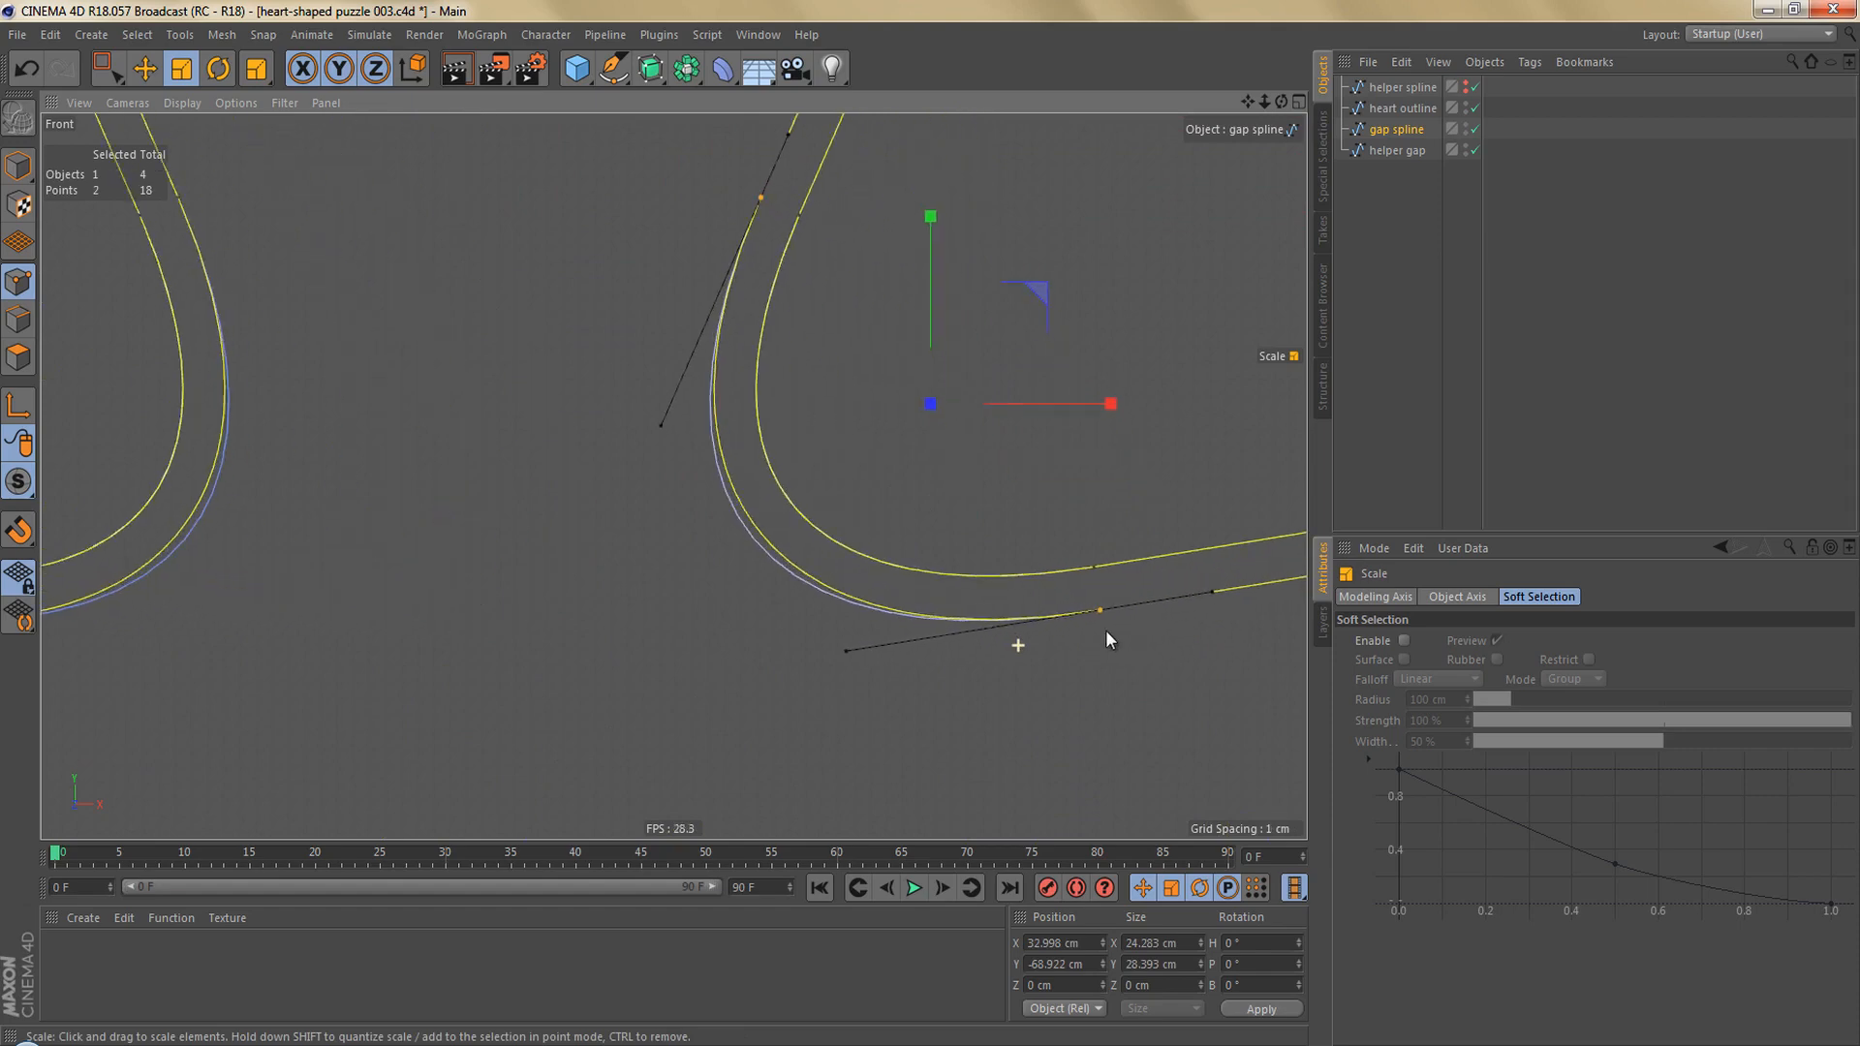
{"action": "key", "text": "space"}
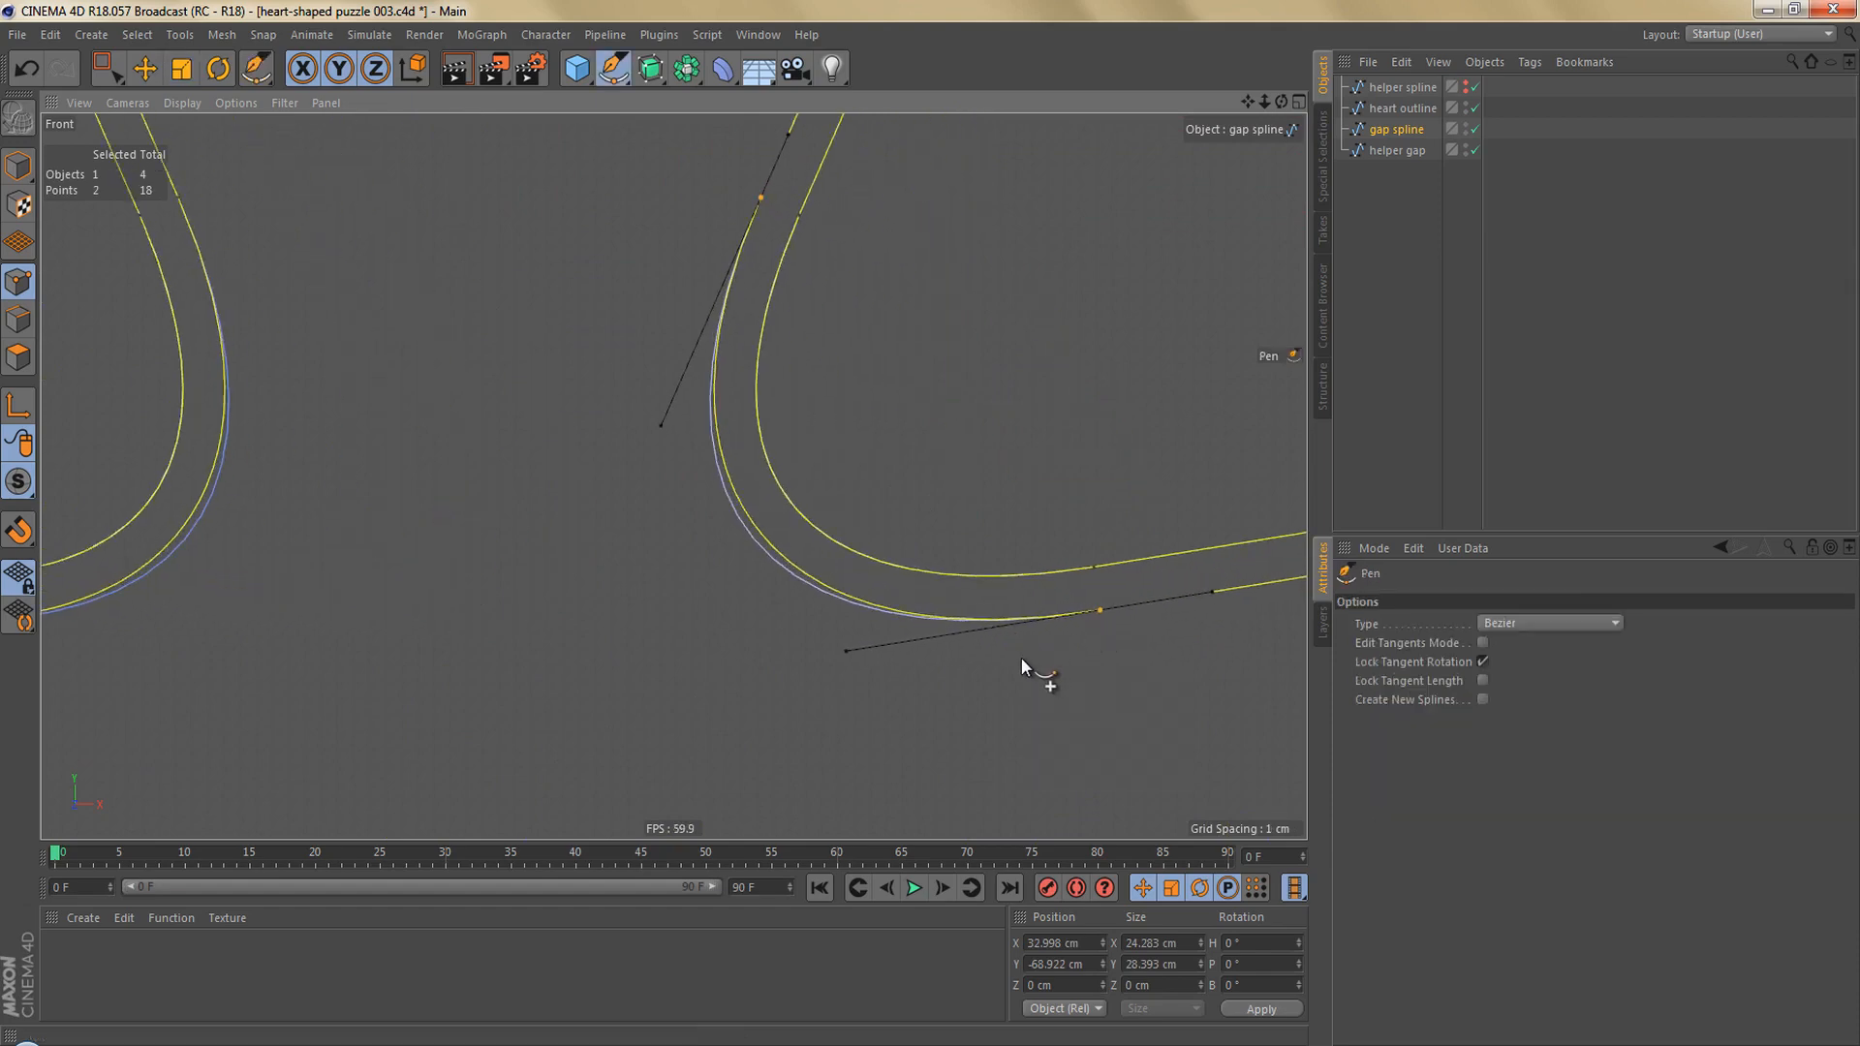
{"action": "left_click", "coordinate": [1381, 661]}
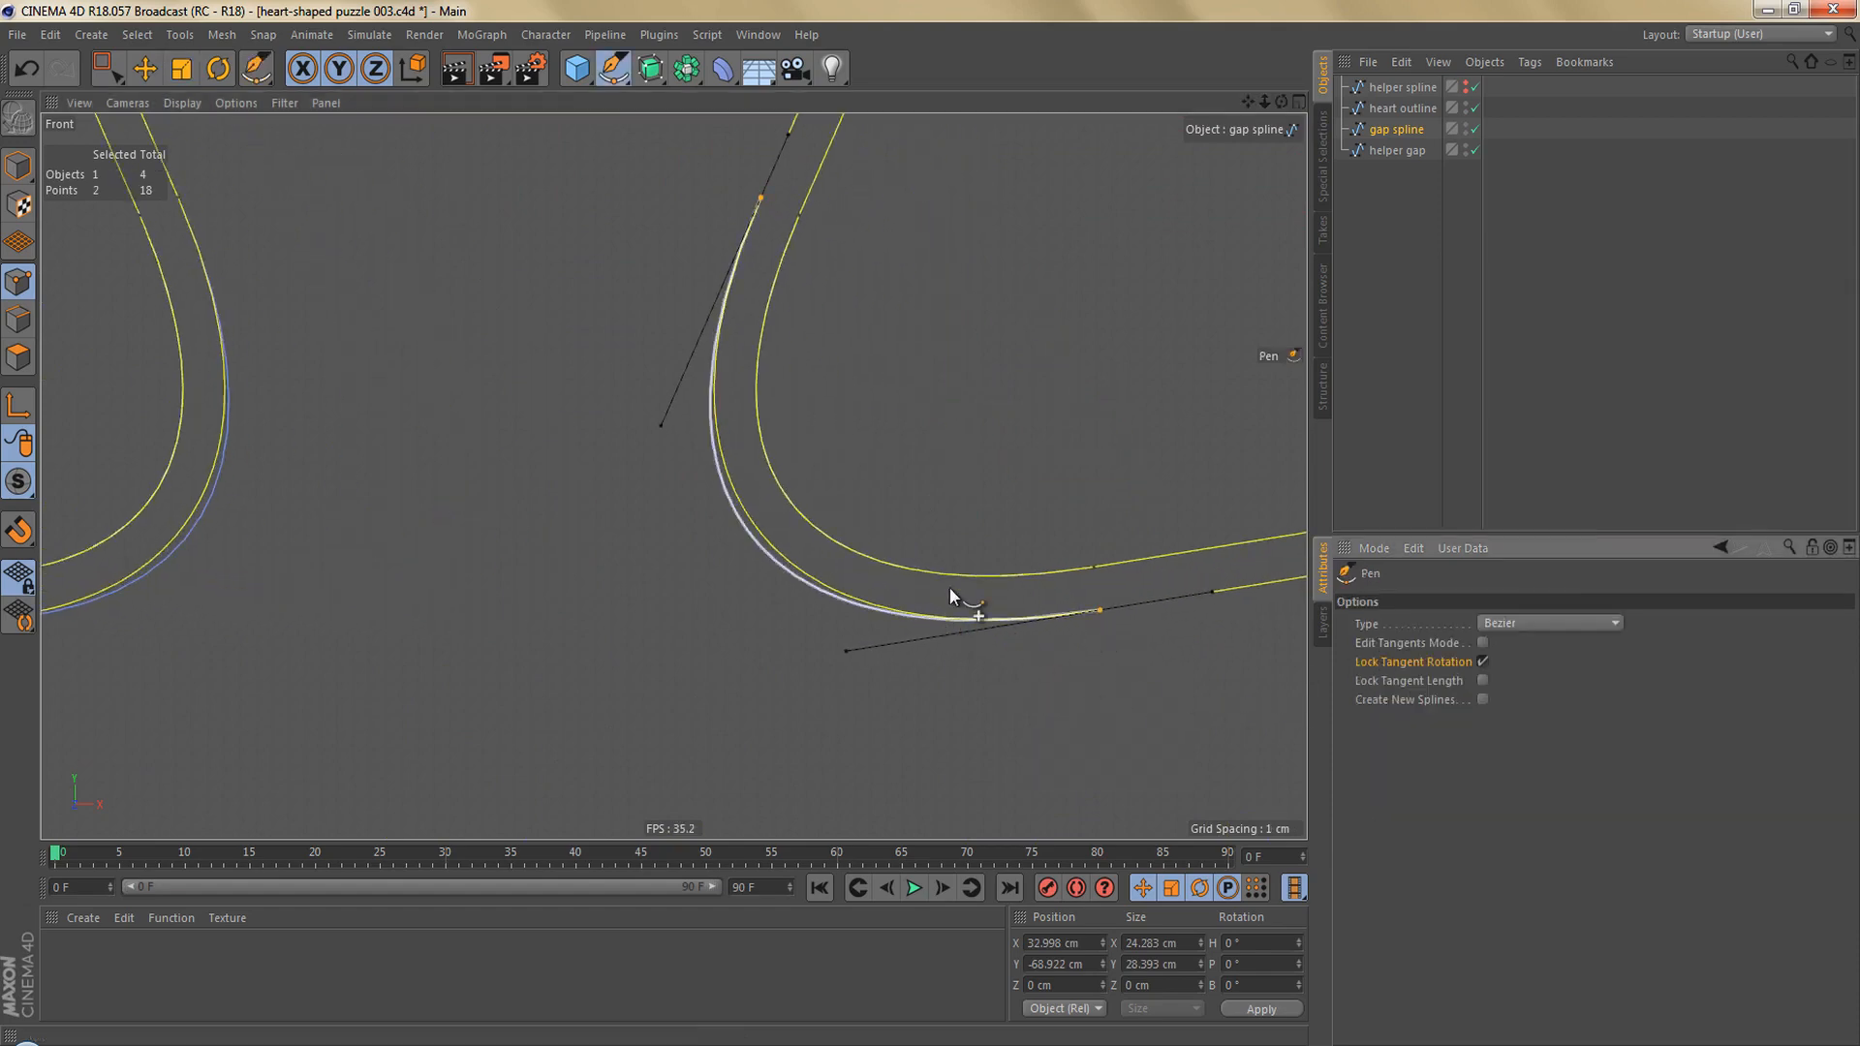
{"action": "scroll", "coordinate": [949, 588], "scroll_direction": "up", "scroll_amount": 2}
{"action": "scroll", "coordinate": [981, 598], "scroll_direction": "up", "scroll_amount": 1}
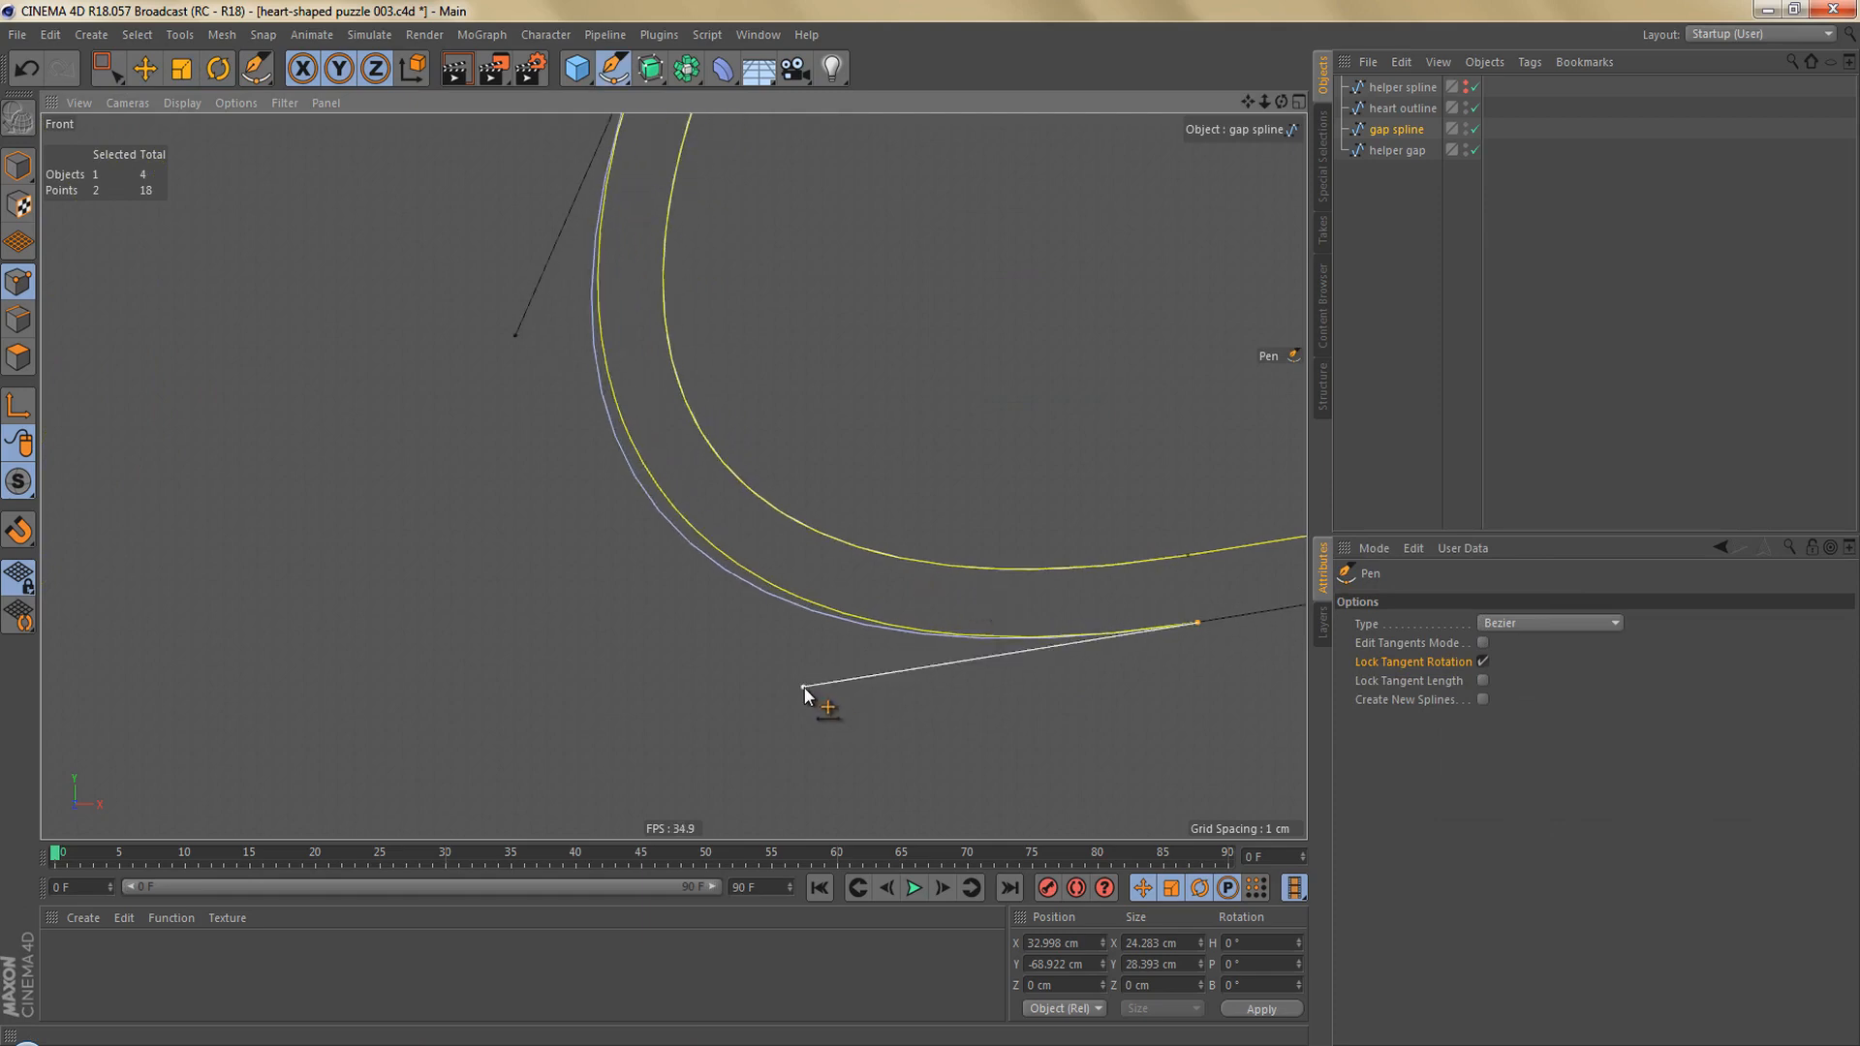
{"action": "left_click_drag", "start_coordinate": [809, 686], "coordinate": [821, 684]}
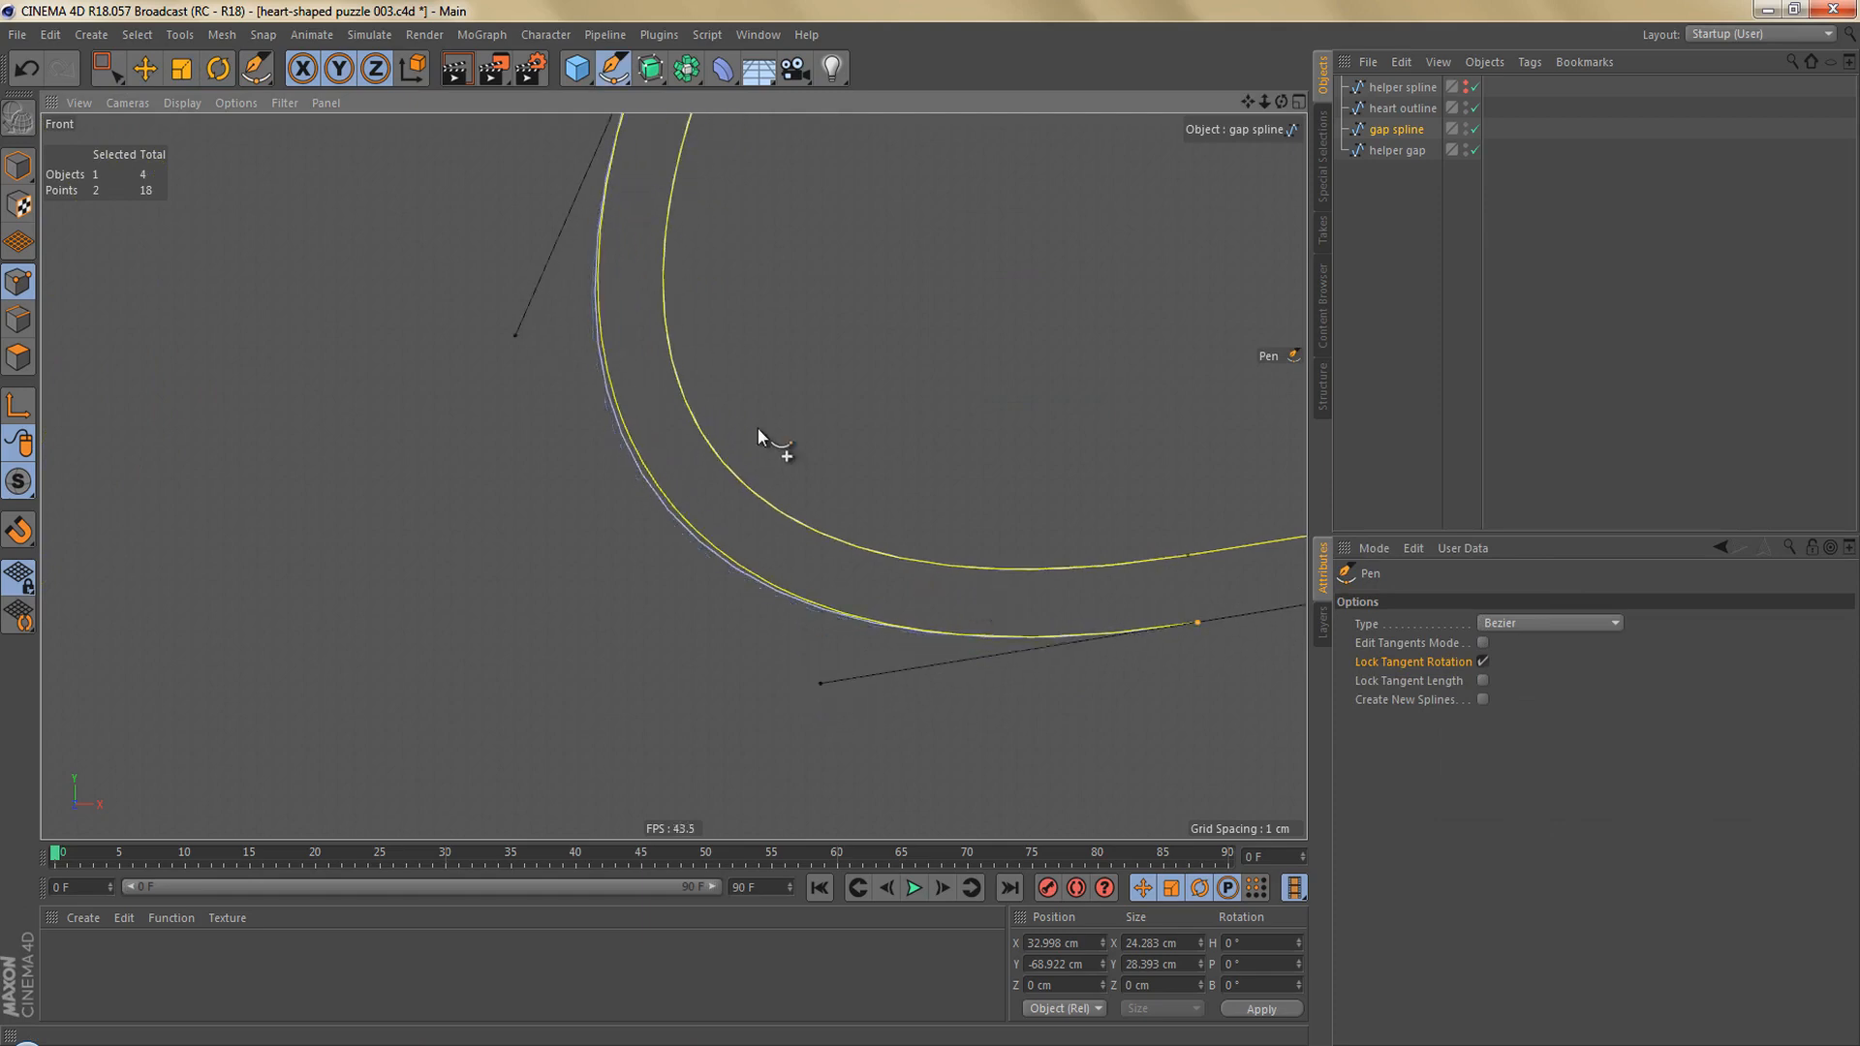
Shorten the upper point's tangent at the right base bend and fine-tune the lower point's tangent to follow the helper gap curve.
{"action": "middle_click_drag", "start_coordinate": [720, 386], "coordinate": [715, 509], "text": "alt"}
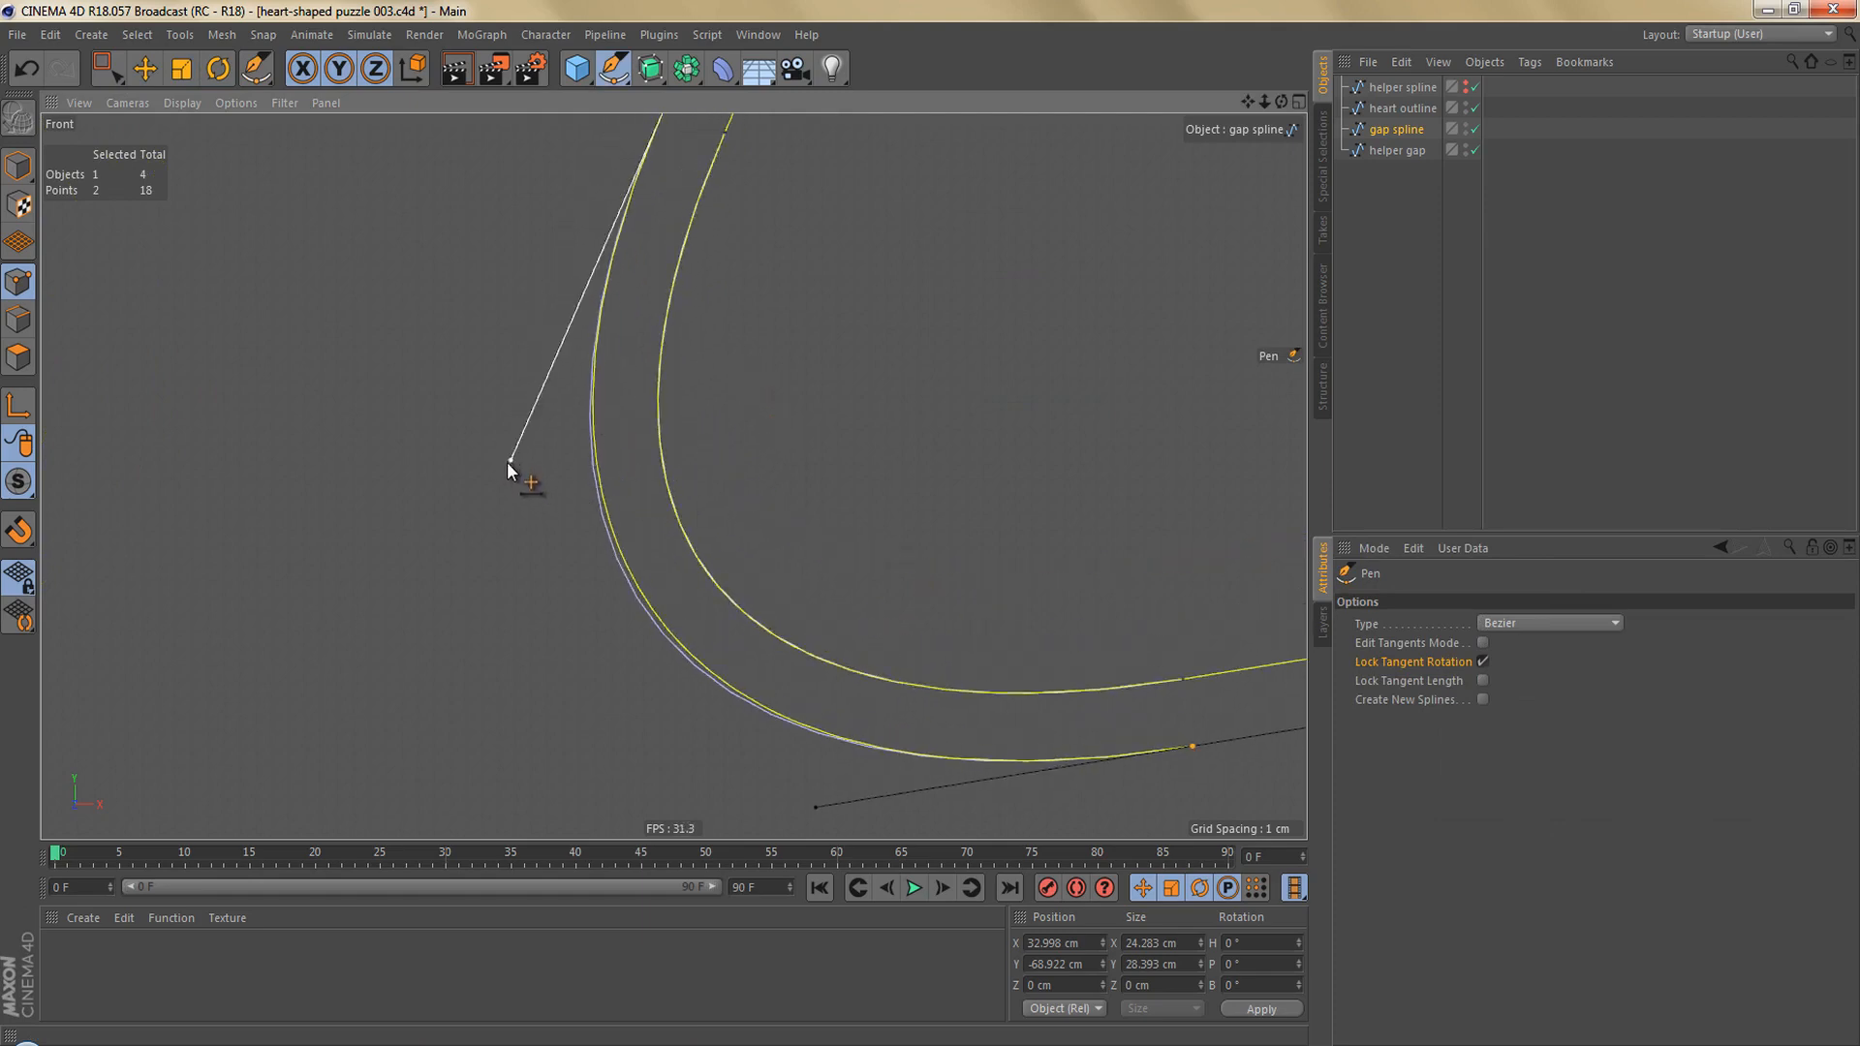
{"action": "left_click_drag", "start_coordinate": [508, 461], "coordinate": [516, 453]}
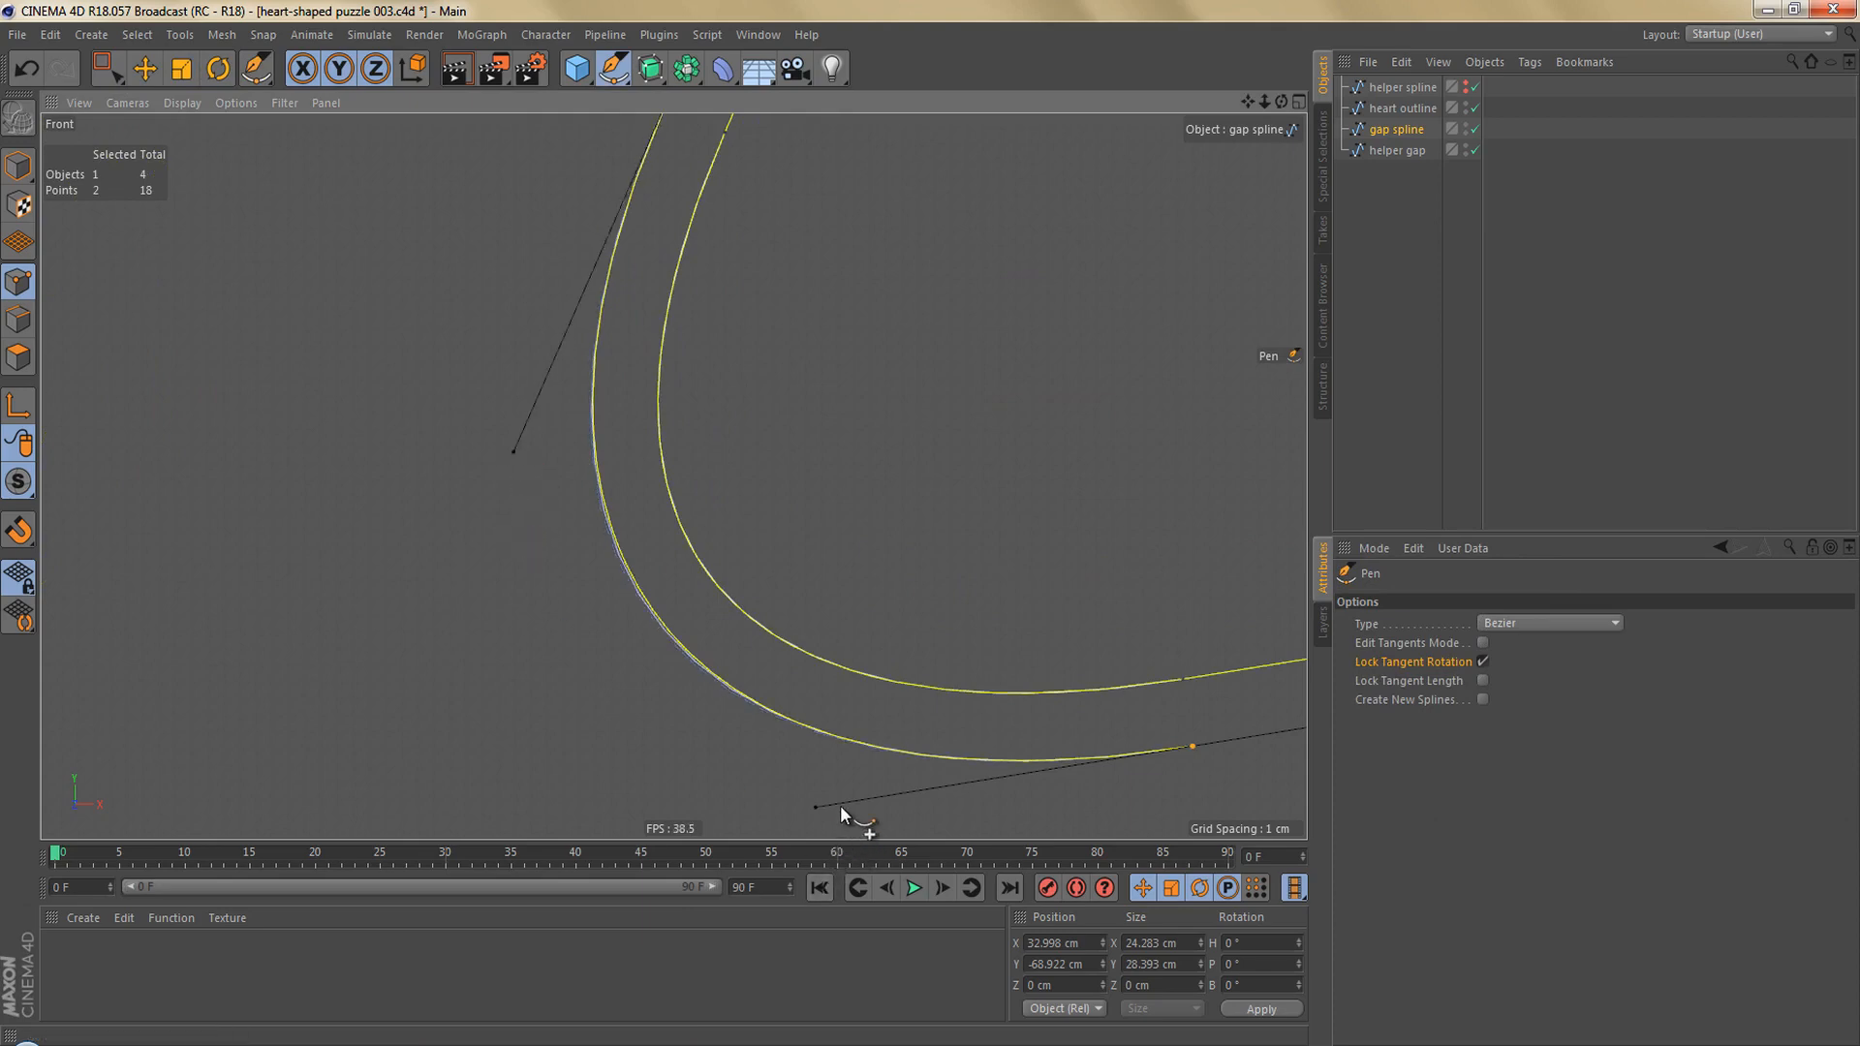
{"action": "scroll", "coordinate": [840, 805], "scroll_direction": "up", "scroll_amount": 4}
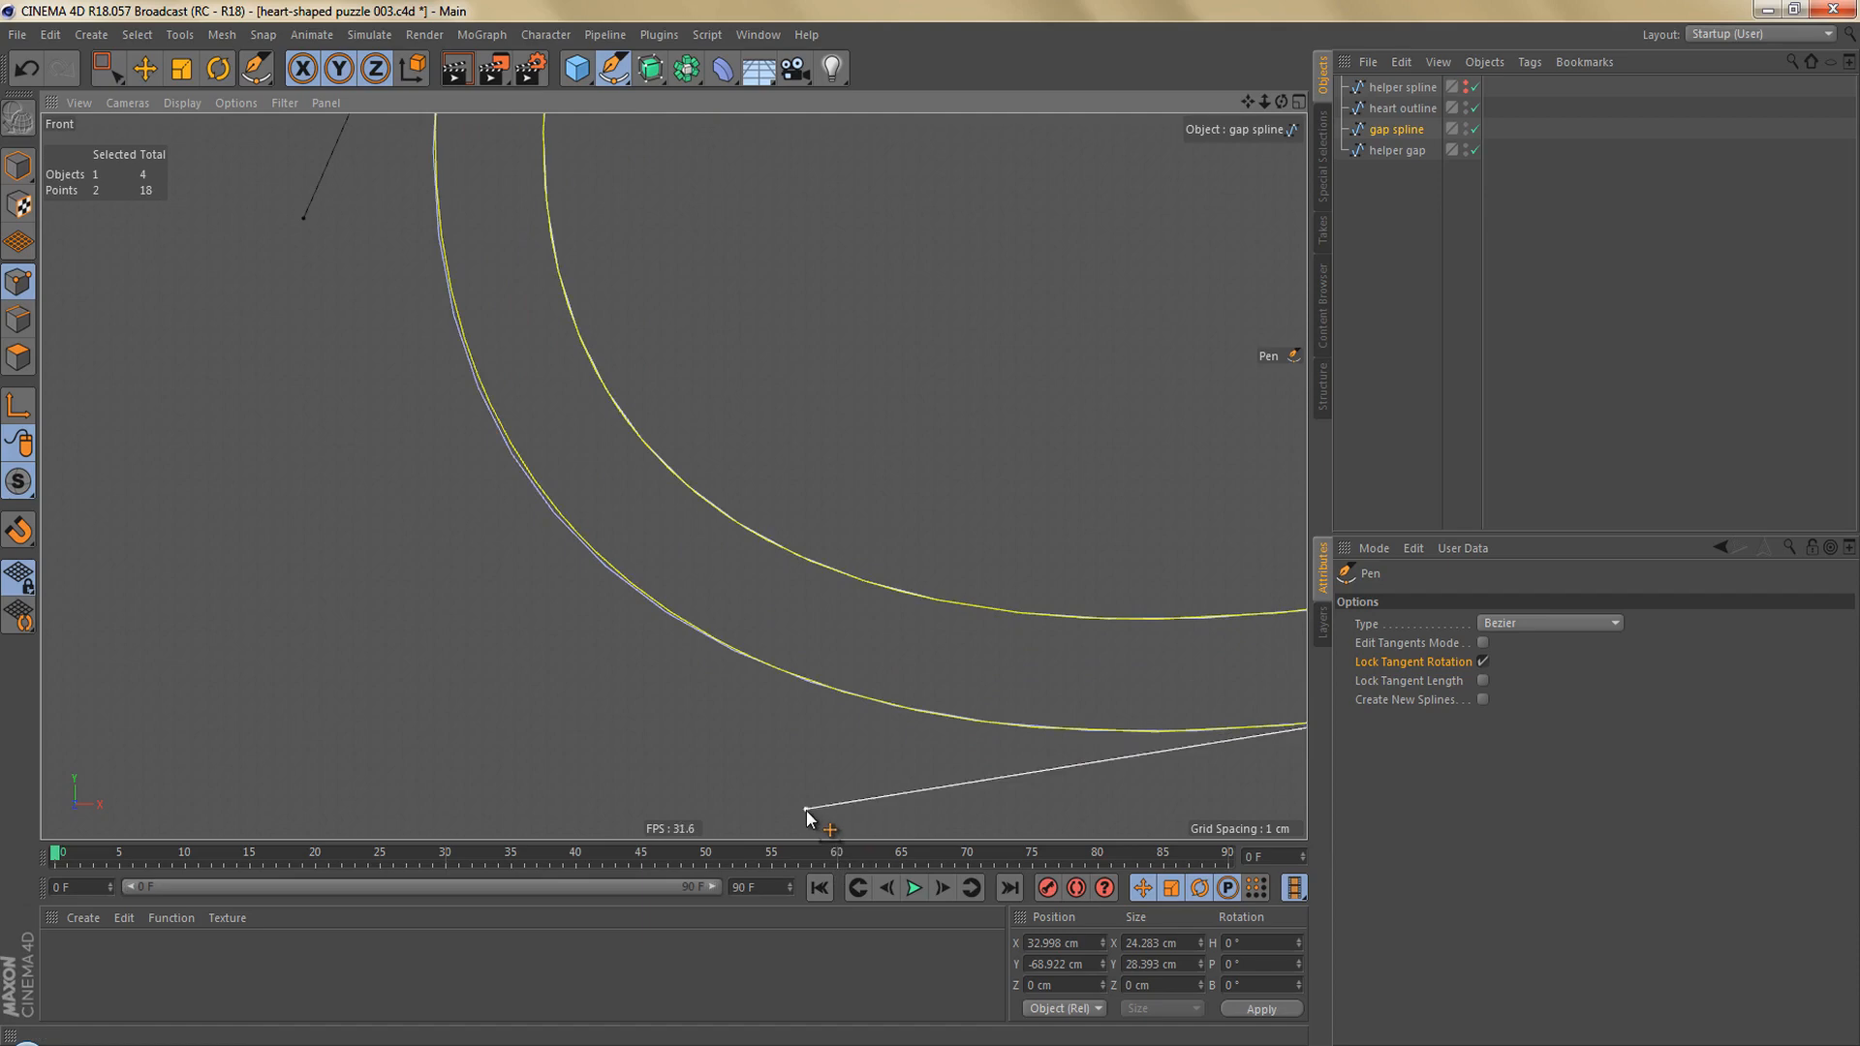
{"action": "left_click_drag", "start_coordinate": [808, 811], "coordinate": [817, 812]}
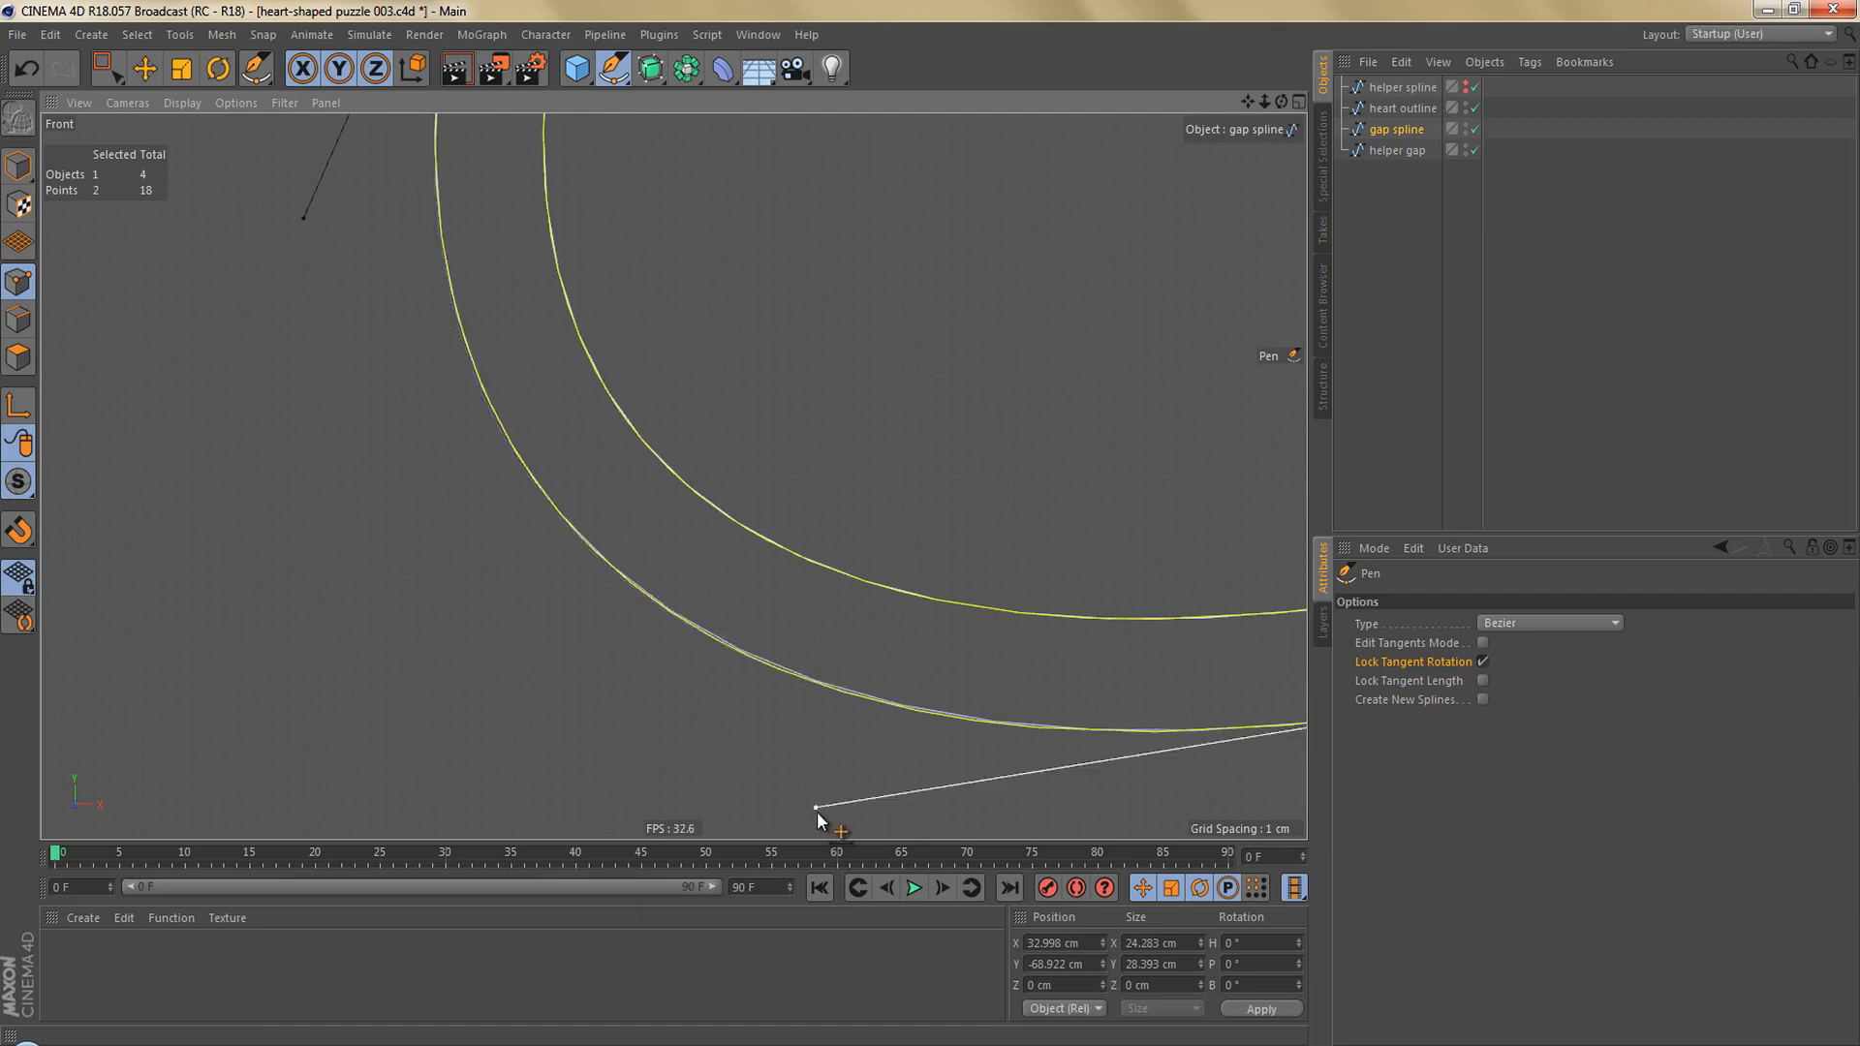
Put the gap spline into an Extrude object and render the view to check the shape of its bends.
{"action": "scroll", "coordinate": [870, 678], "scroll_direction": "down", "scroll_amount": 5}
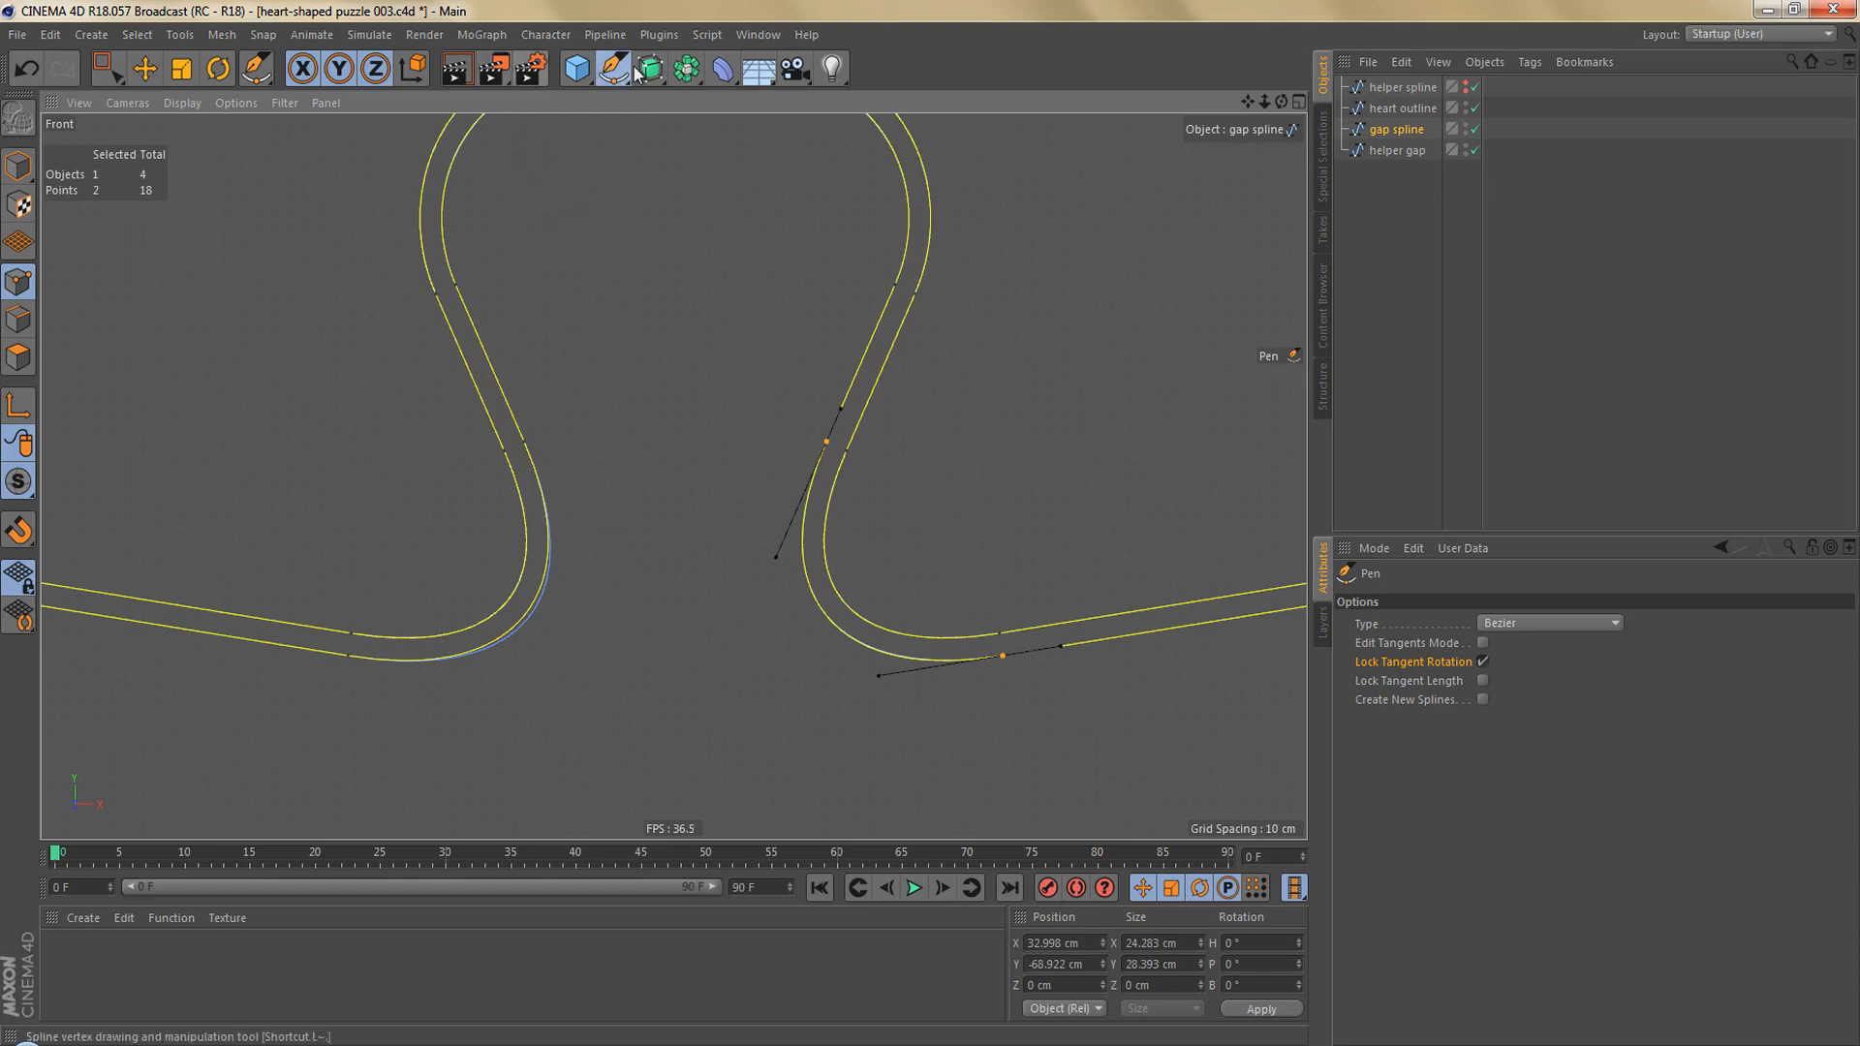
{"action": "left_click_drag", "start_coordinate": [655, 77], "coordinate": [891, 104], "text": "alt"}
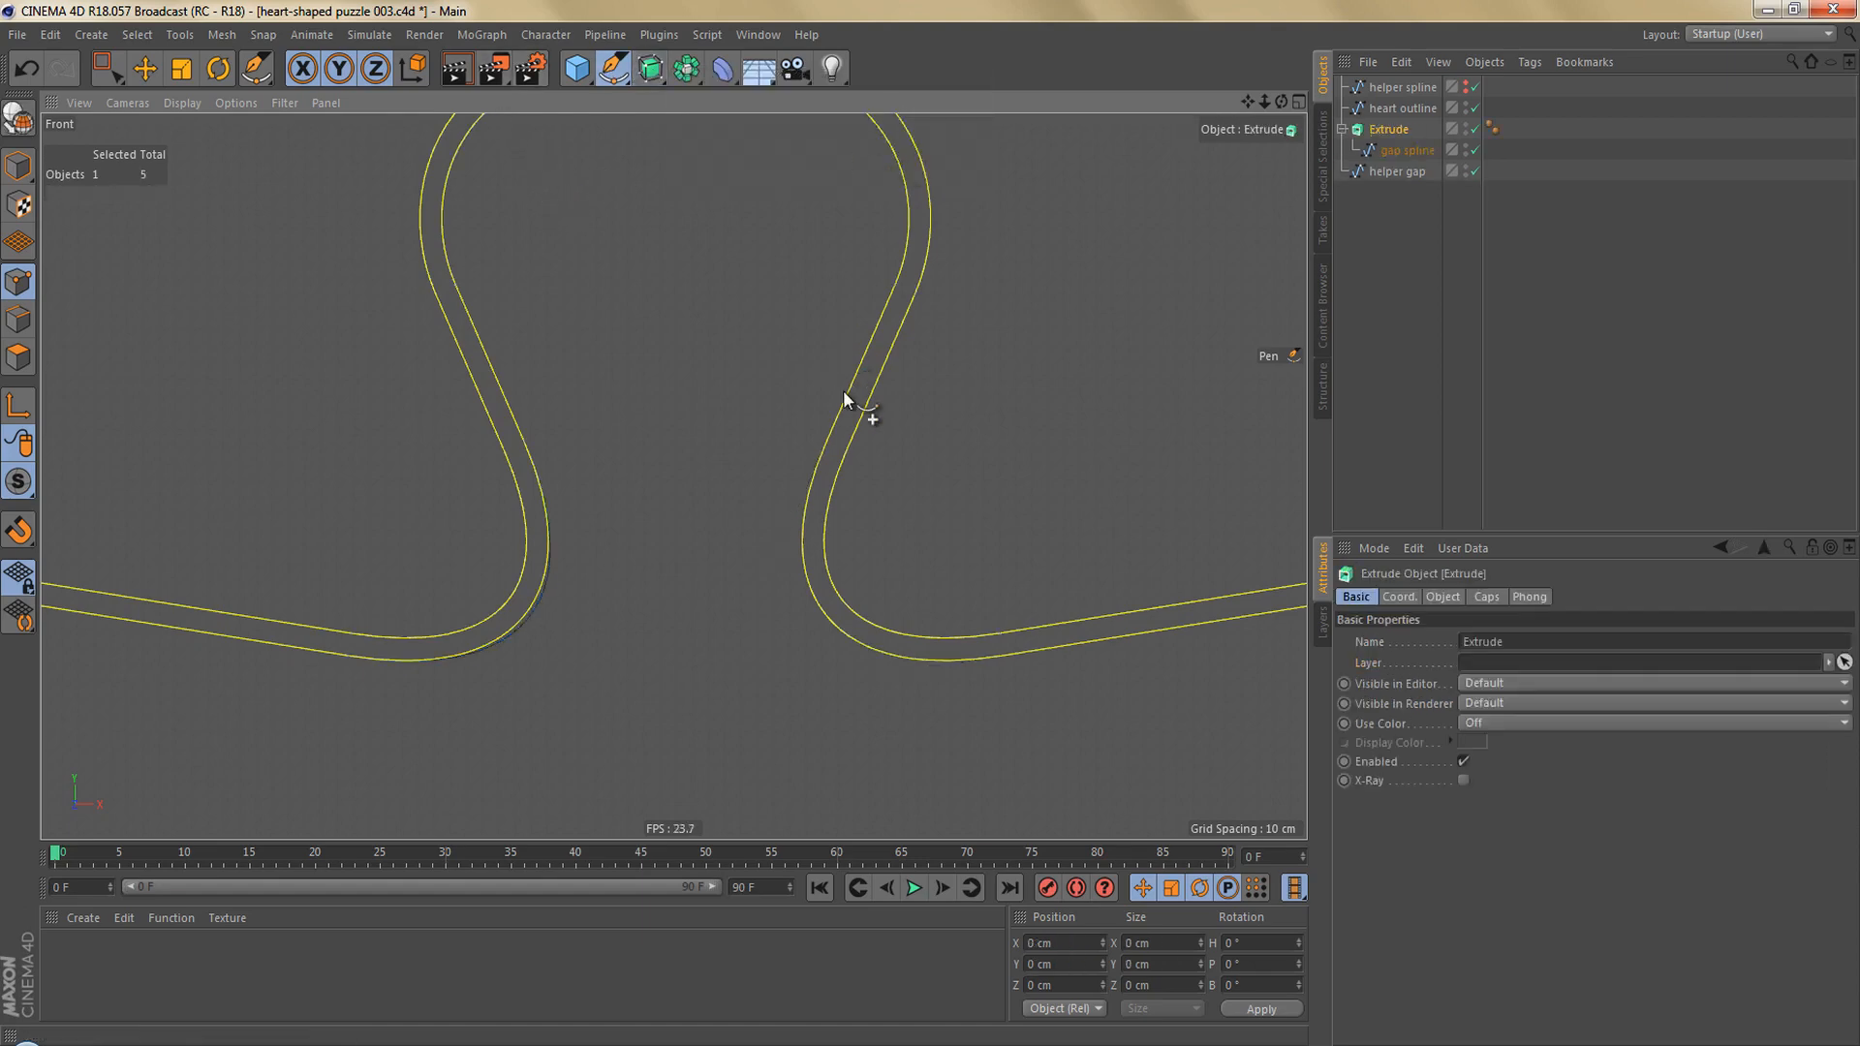
{"action": "key", "text": "ctrl+r"}
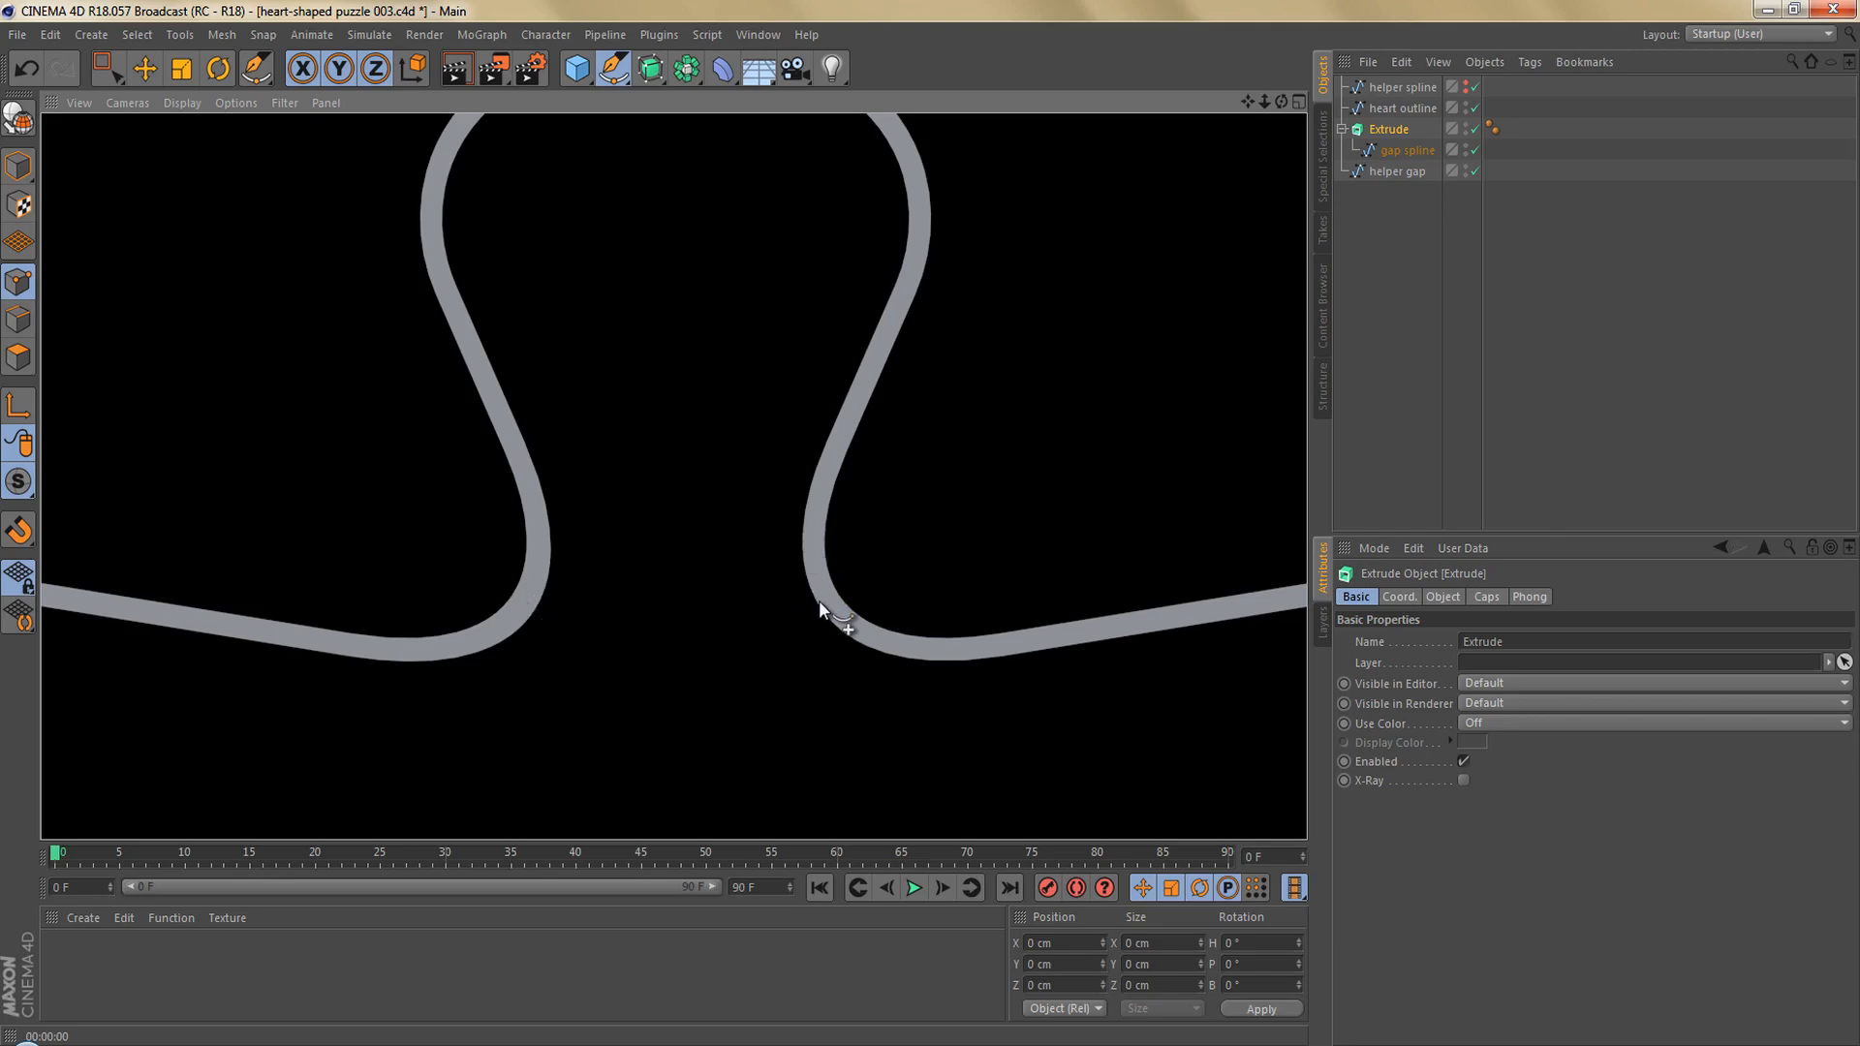
{"action": "scroll", "coordinate": [822, 473], "scroll_direction": "down", "scroll_amount": 6}
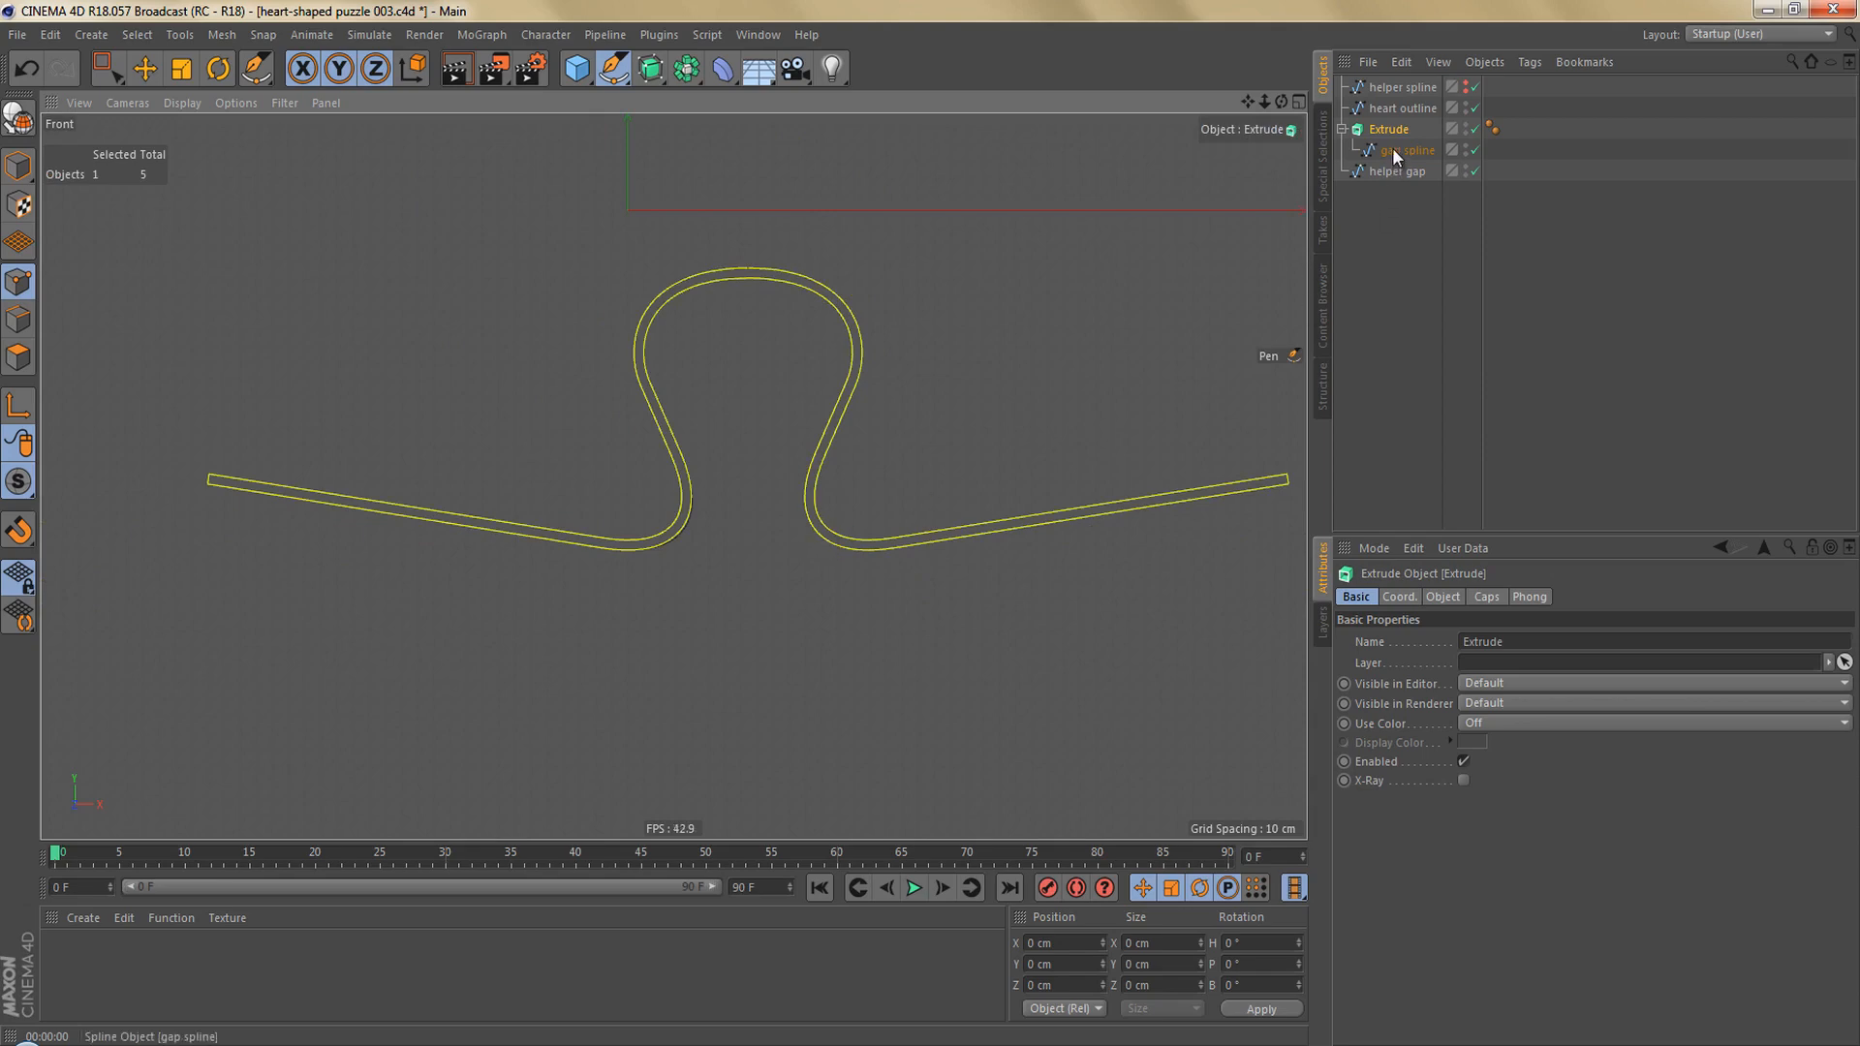
Take the gap spline out of the Extrude object, hide the helper gap, and delete the Extrude.
{"action": "left_click_drag", "start_coordinate": [1392, 147], "coordinate": [1391, 186]}
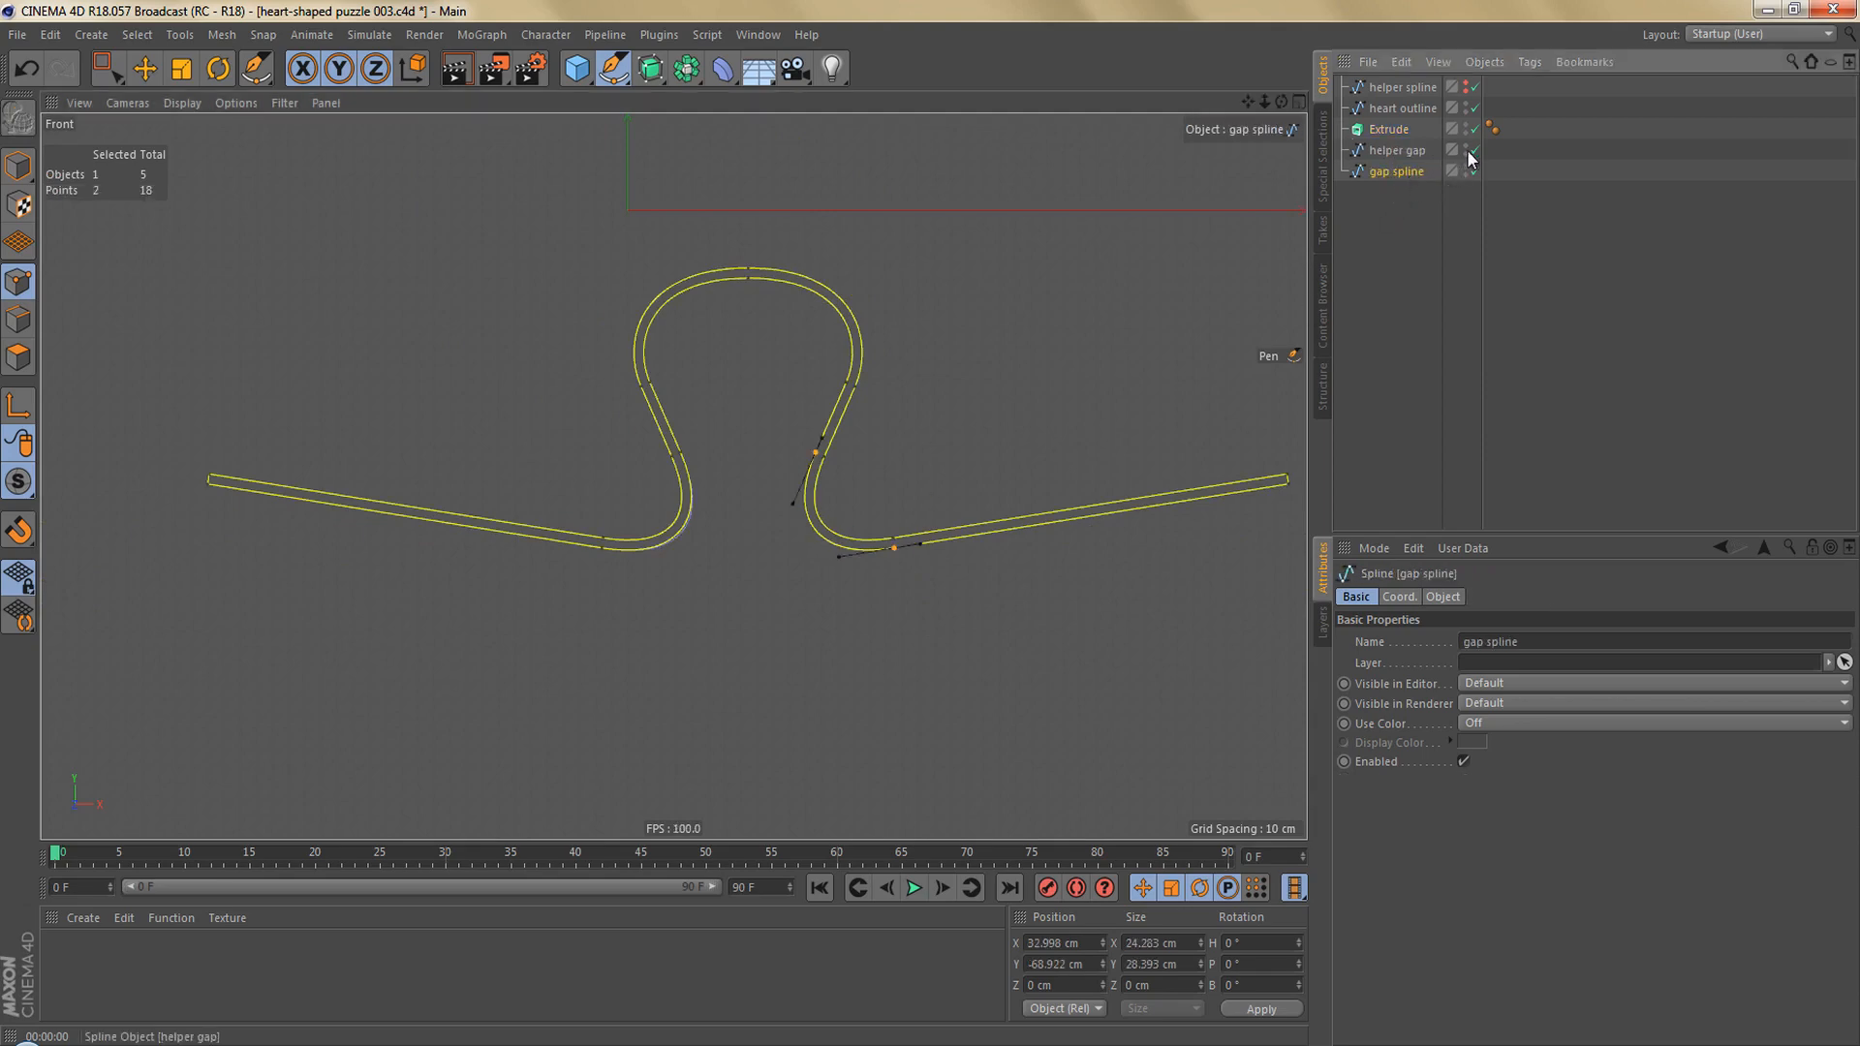
{"action": "left_click", "coordinate": [1466, 147]}
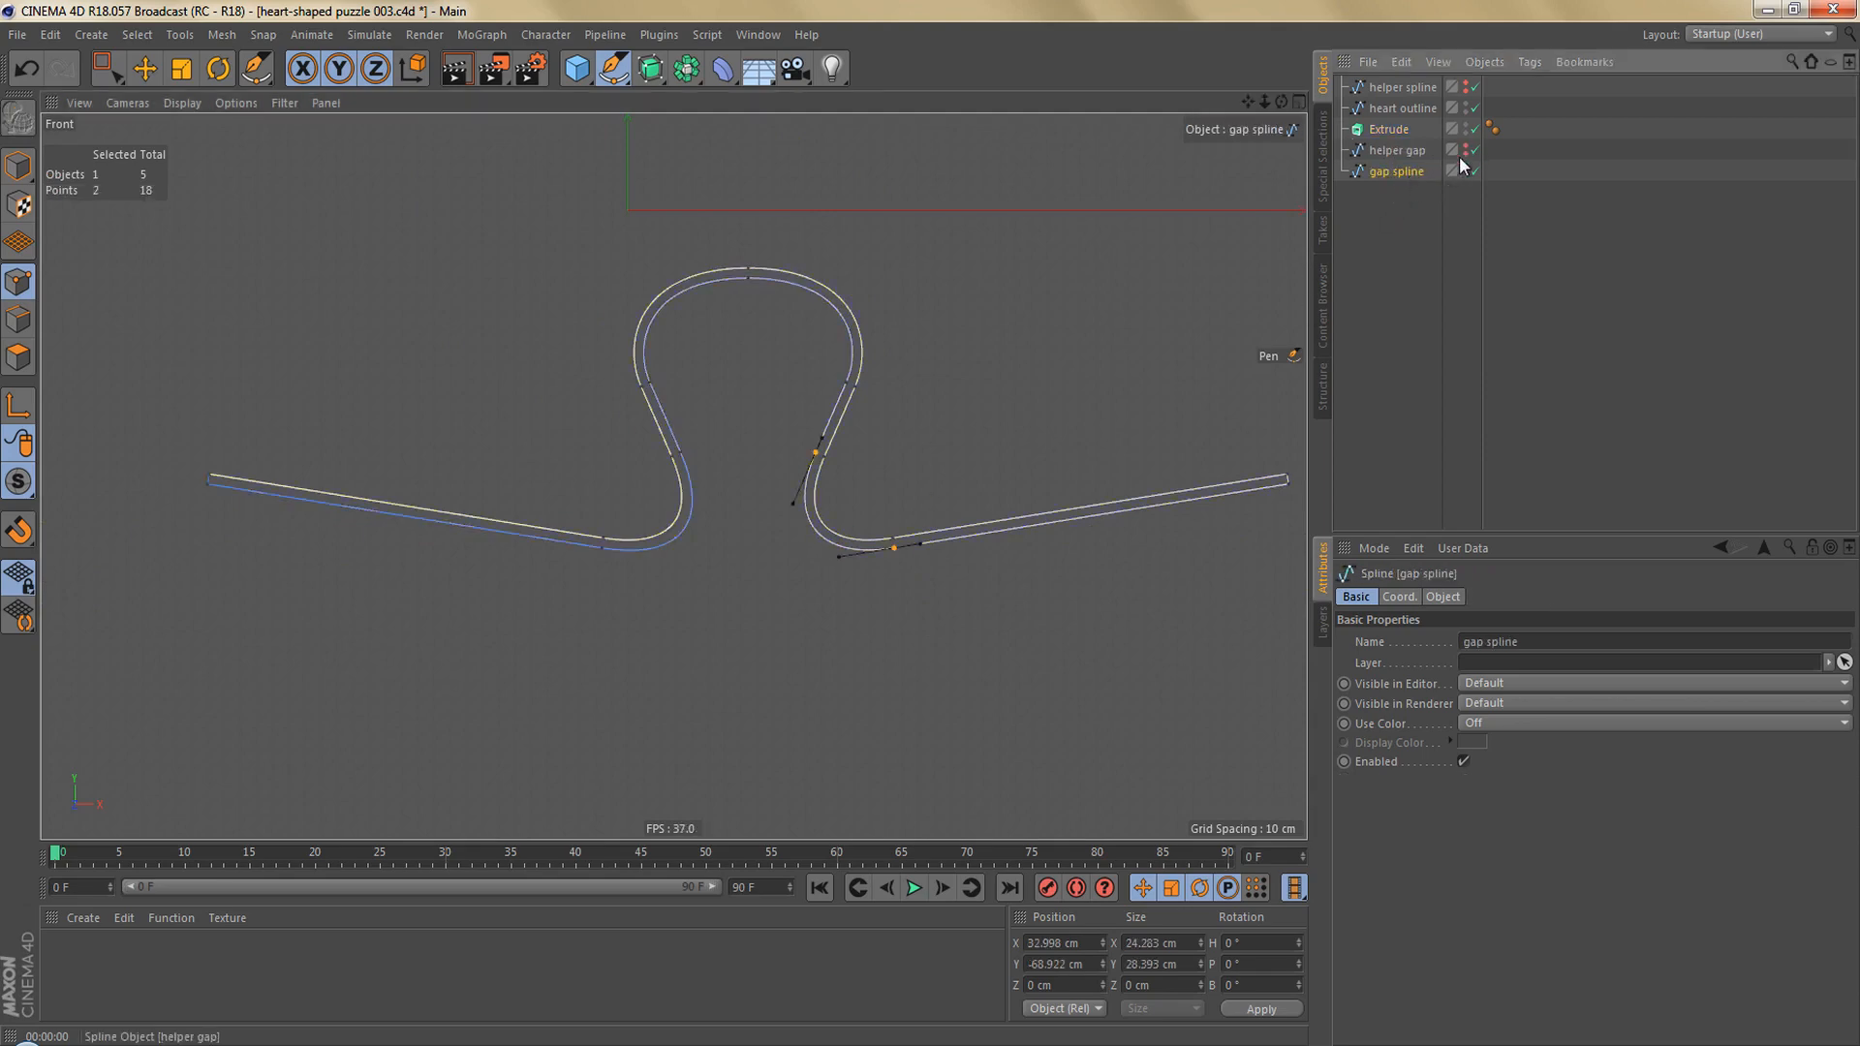
{"action": "left_click", "coordinate": [1391, 129]}
{"action": "key", "text": "Delete"}
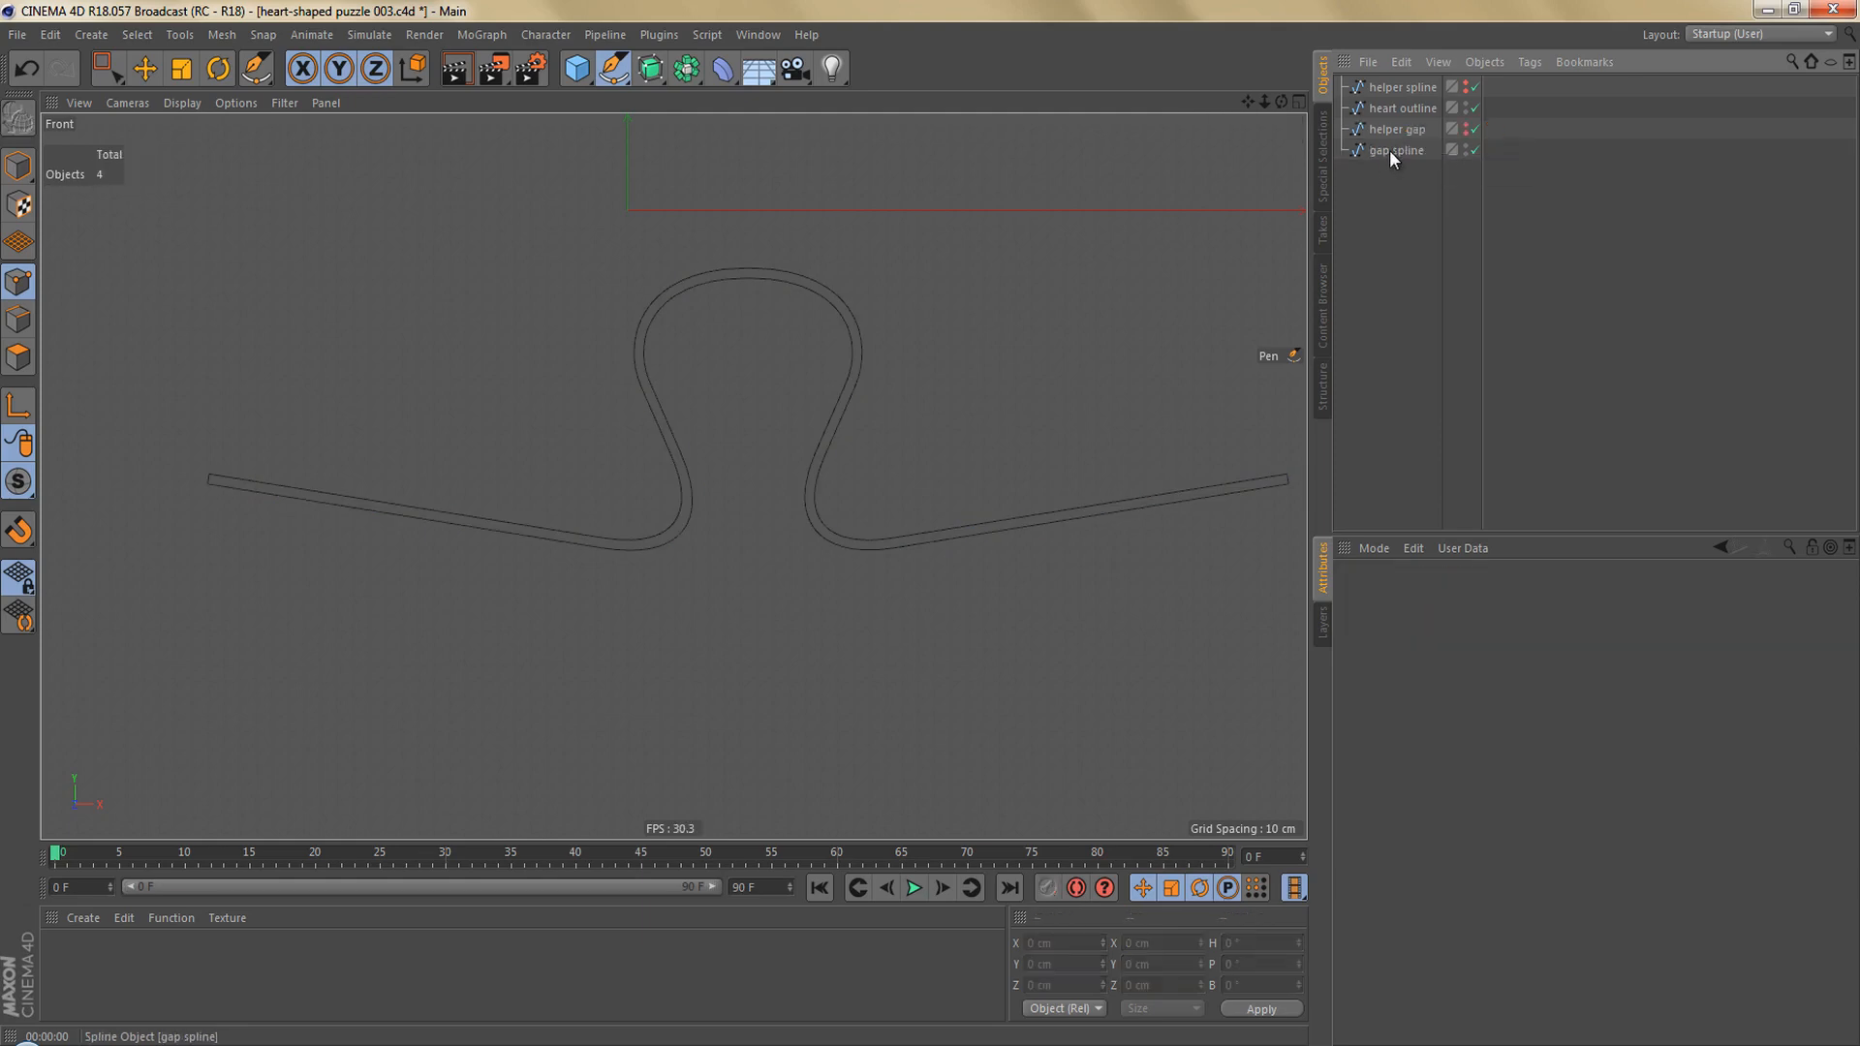
Disconnect and delete all gap spline points on the left side of the knob, keeping only the half right of its top.
{"action": "left_click", "coordinate": [1389, 149]}
{"action": "scroll", "coordinate": [740, 393], "scroll_direction": "down", "scroll_amount": 2}
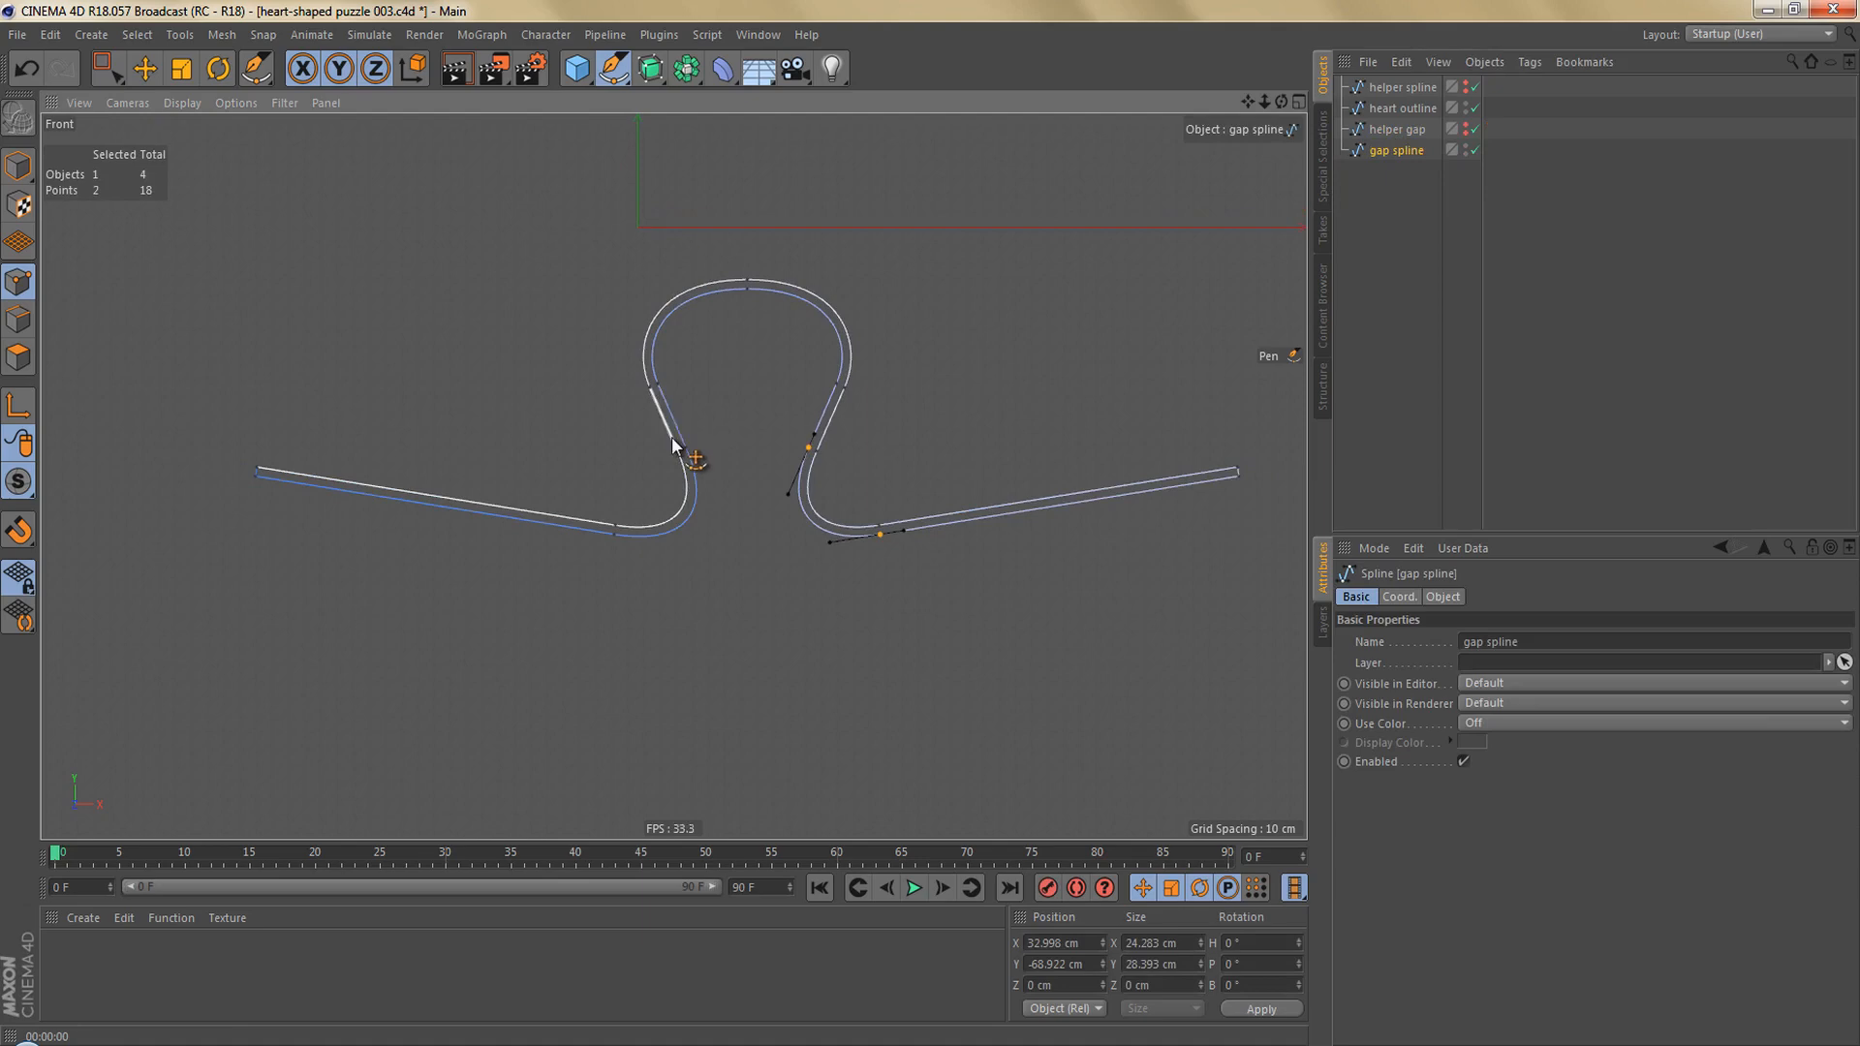
{"action": "key", "text": "0"}
{"action": "left_click_drag", "start_coordinate": [184, 338], "coordinate": [691, 641]}
{"action": "right_click", "coordinate": [666, 639]}
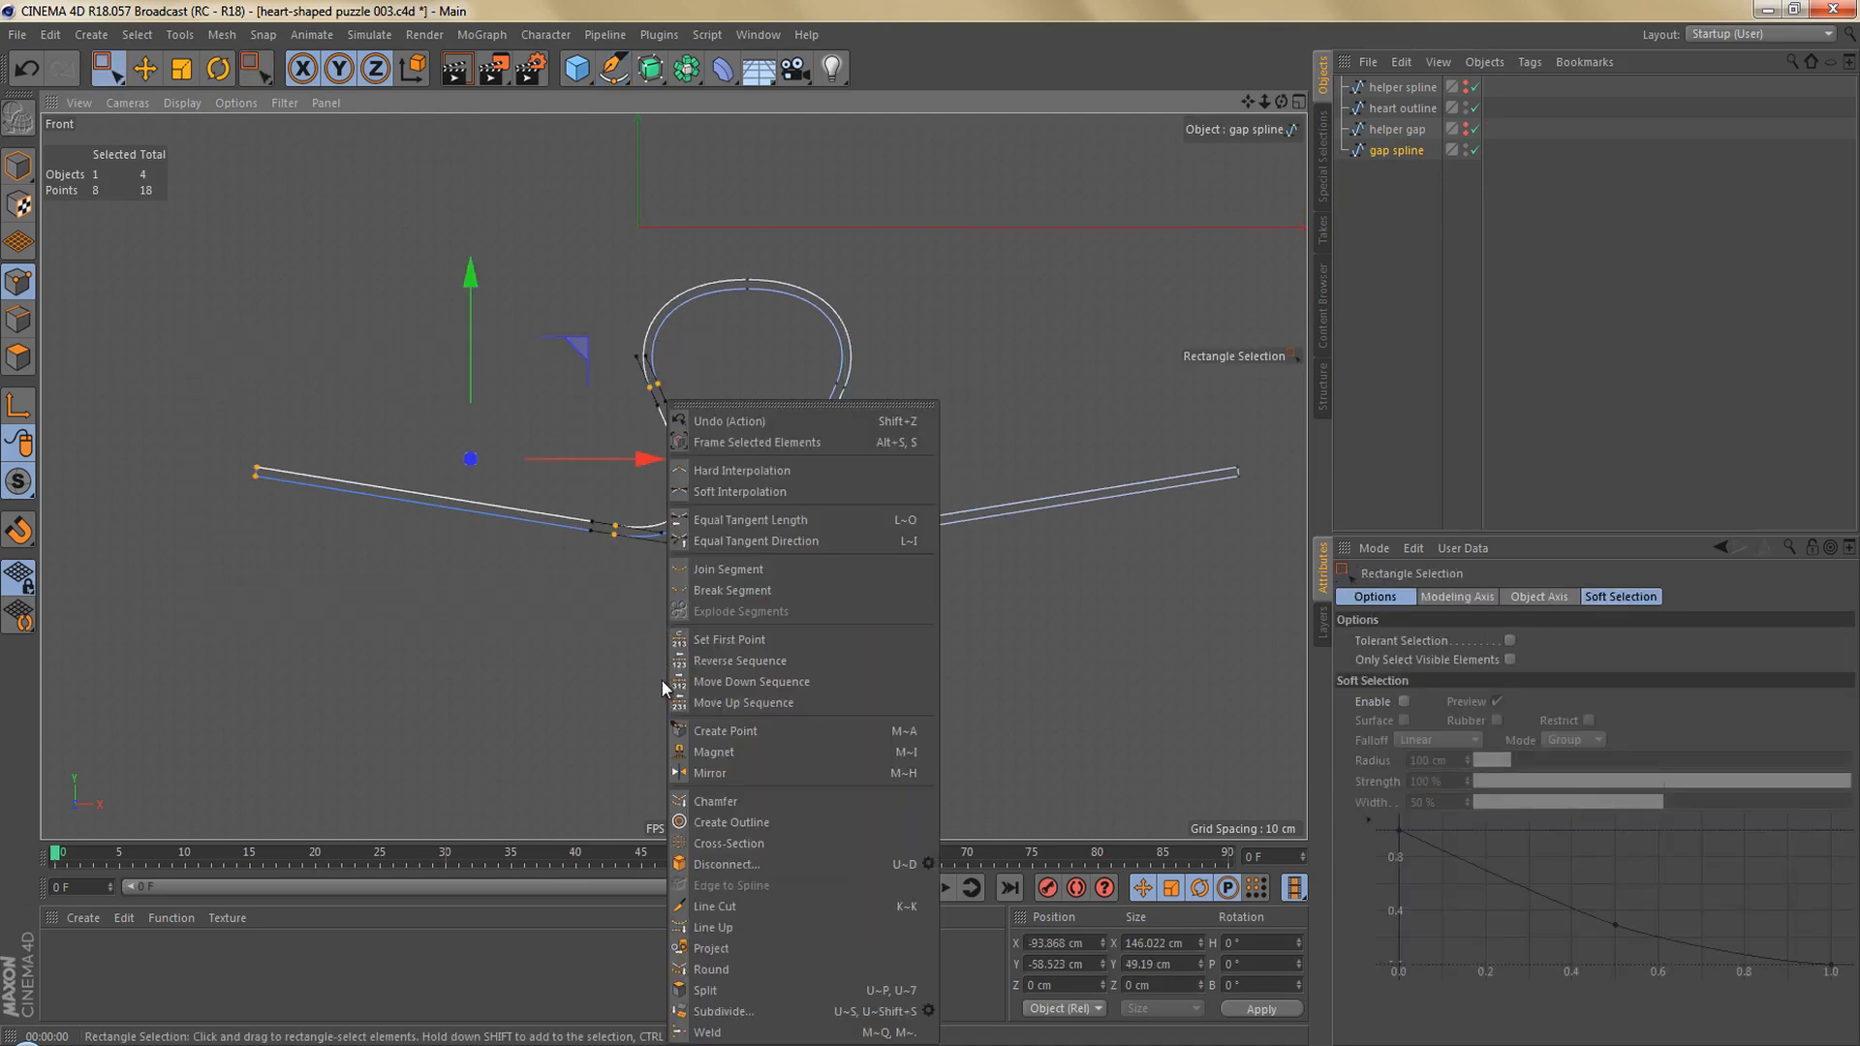
{"action": "left_click", "coordinate": [782, 863]}
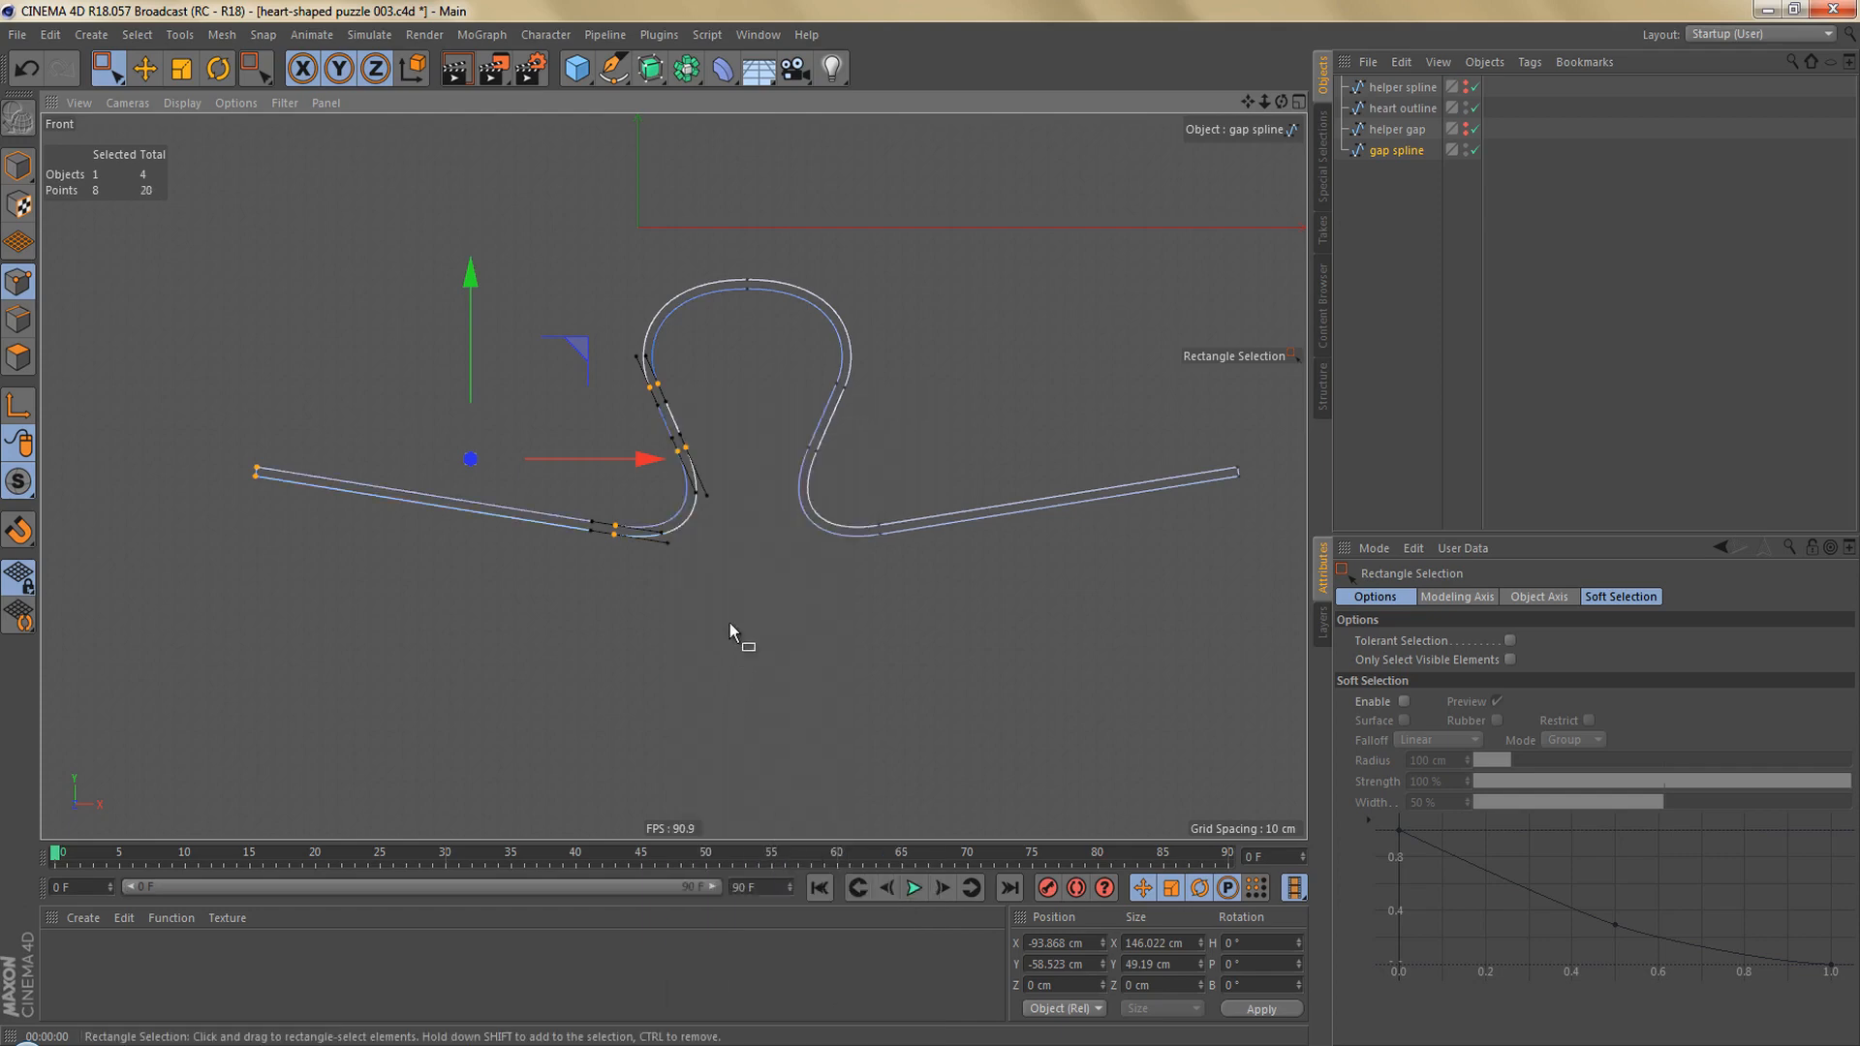
{"action": "key", "text": "Delete"}
{"action": "left_click_drag", "start_coordinate": [630, 351], "coordinate": [674, 432]}
{"action": "key", "text": "Delete"}
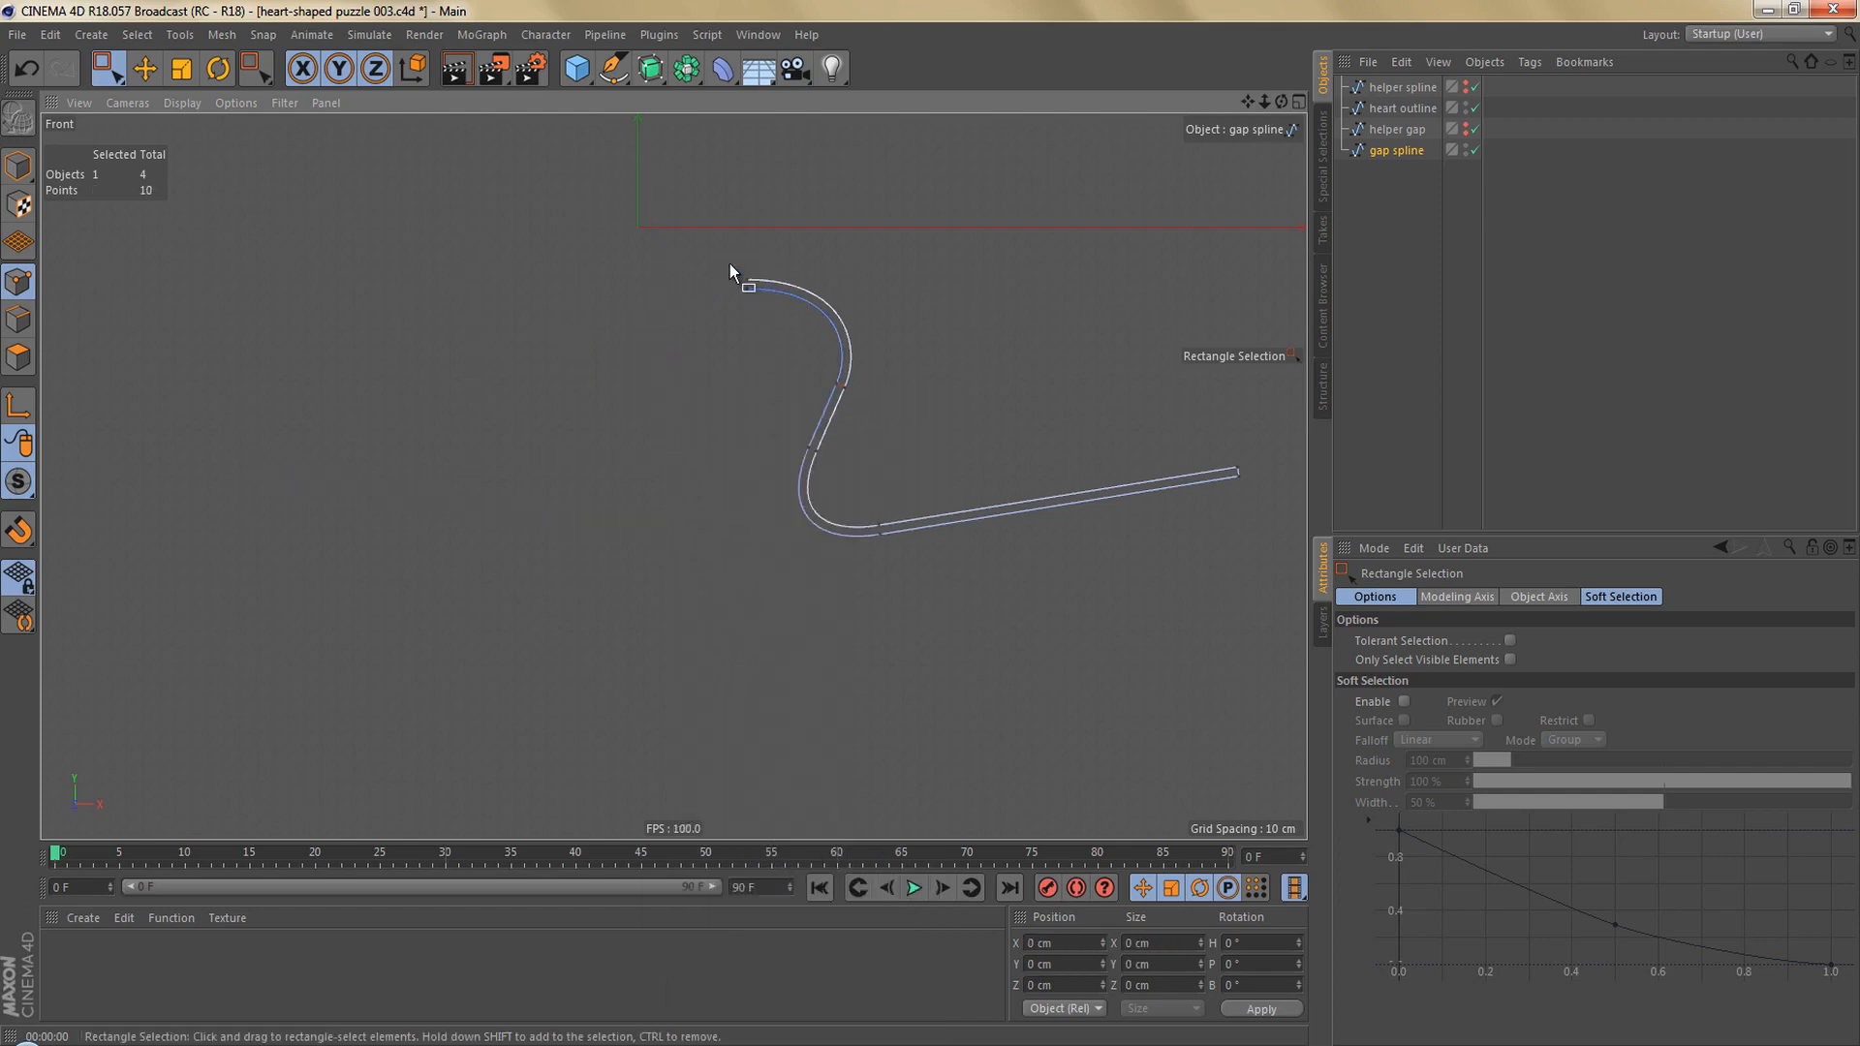
Select the two points at the top end of the half gap spline and check their X position.
{"action": "left_click_drag", "start_coordinate": [729, 263], "coordinate": [754, 341]}
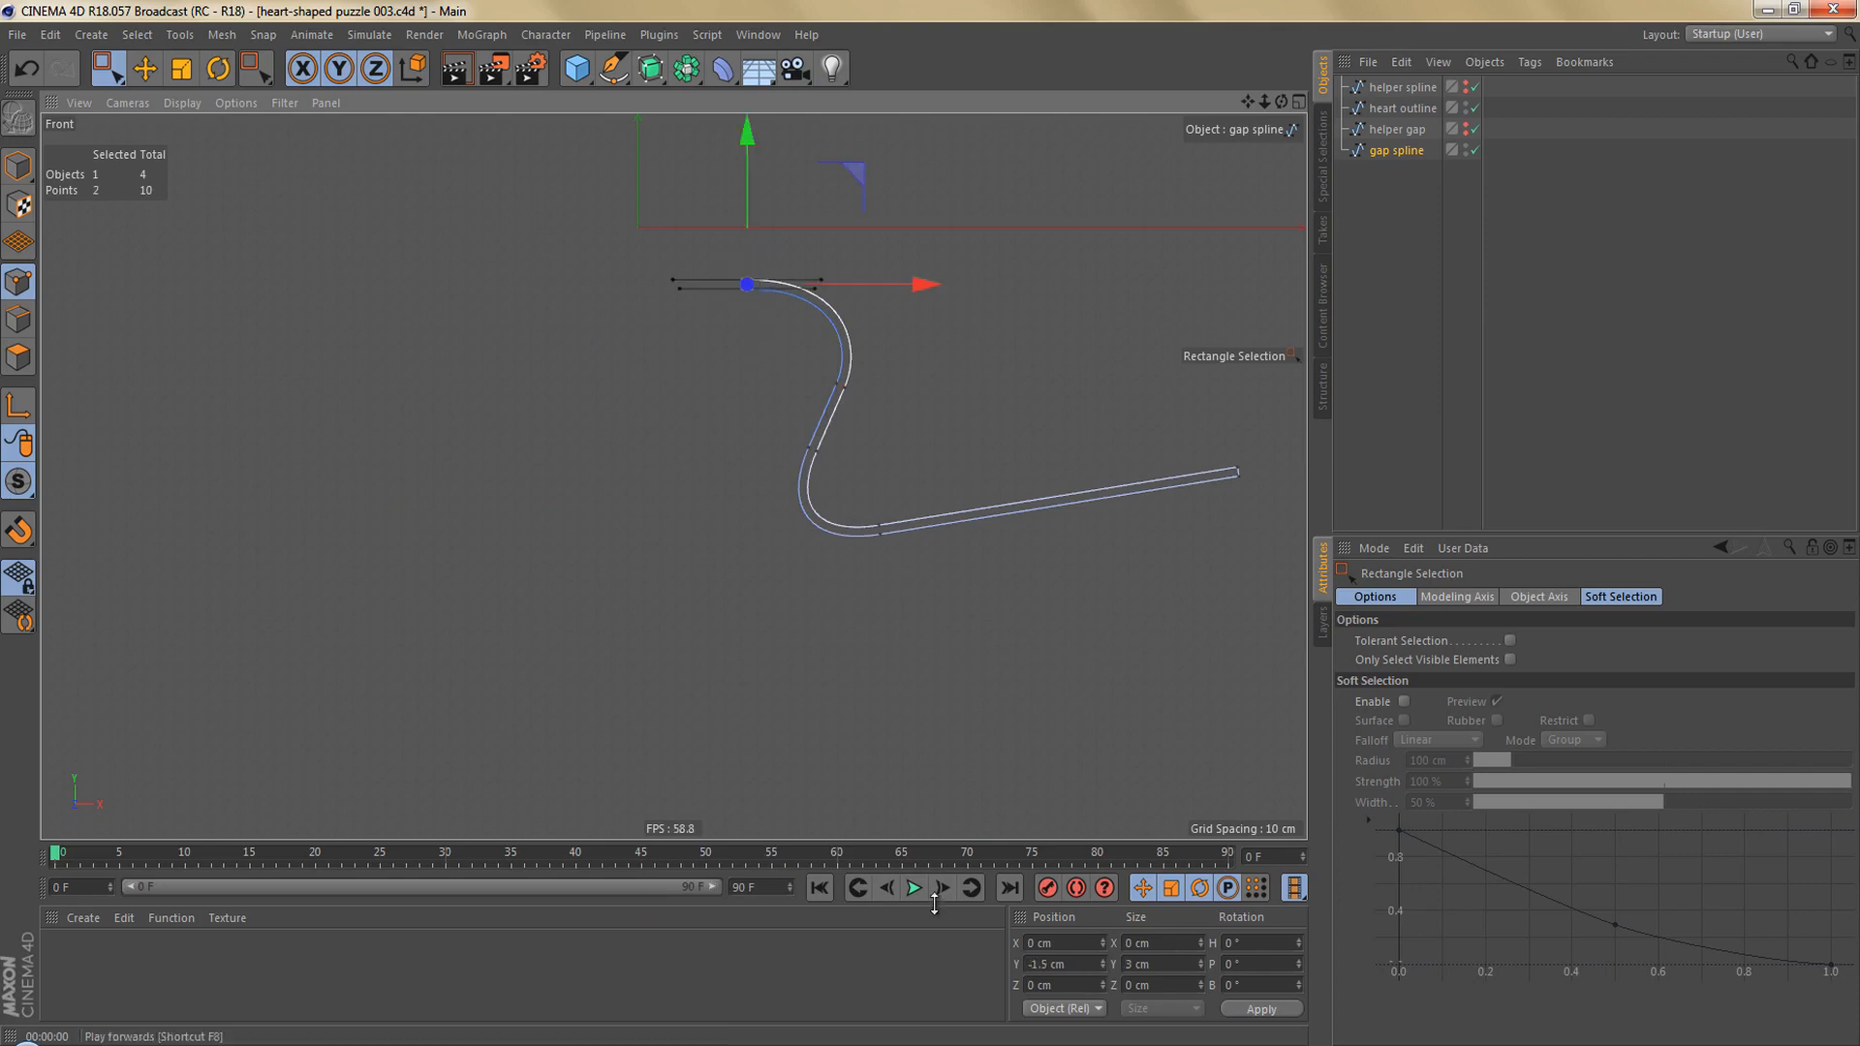
{"action": "left_click", "coordinate": [1051, 944]}
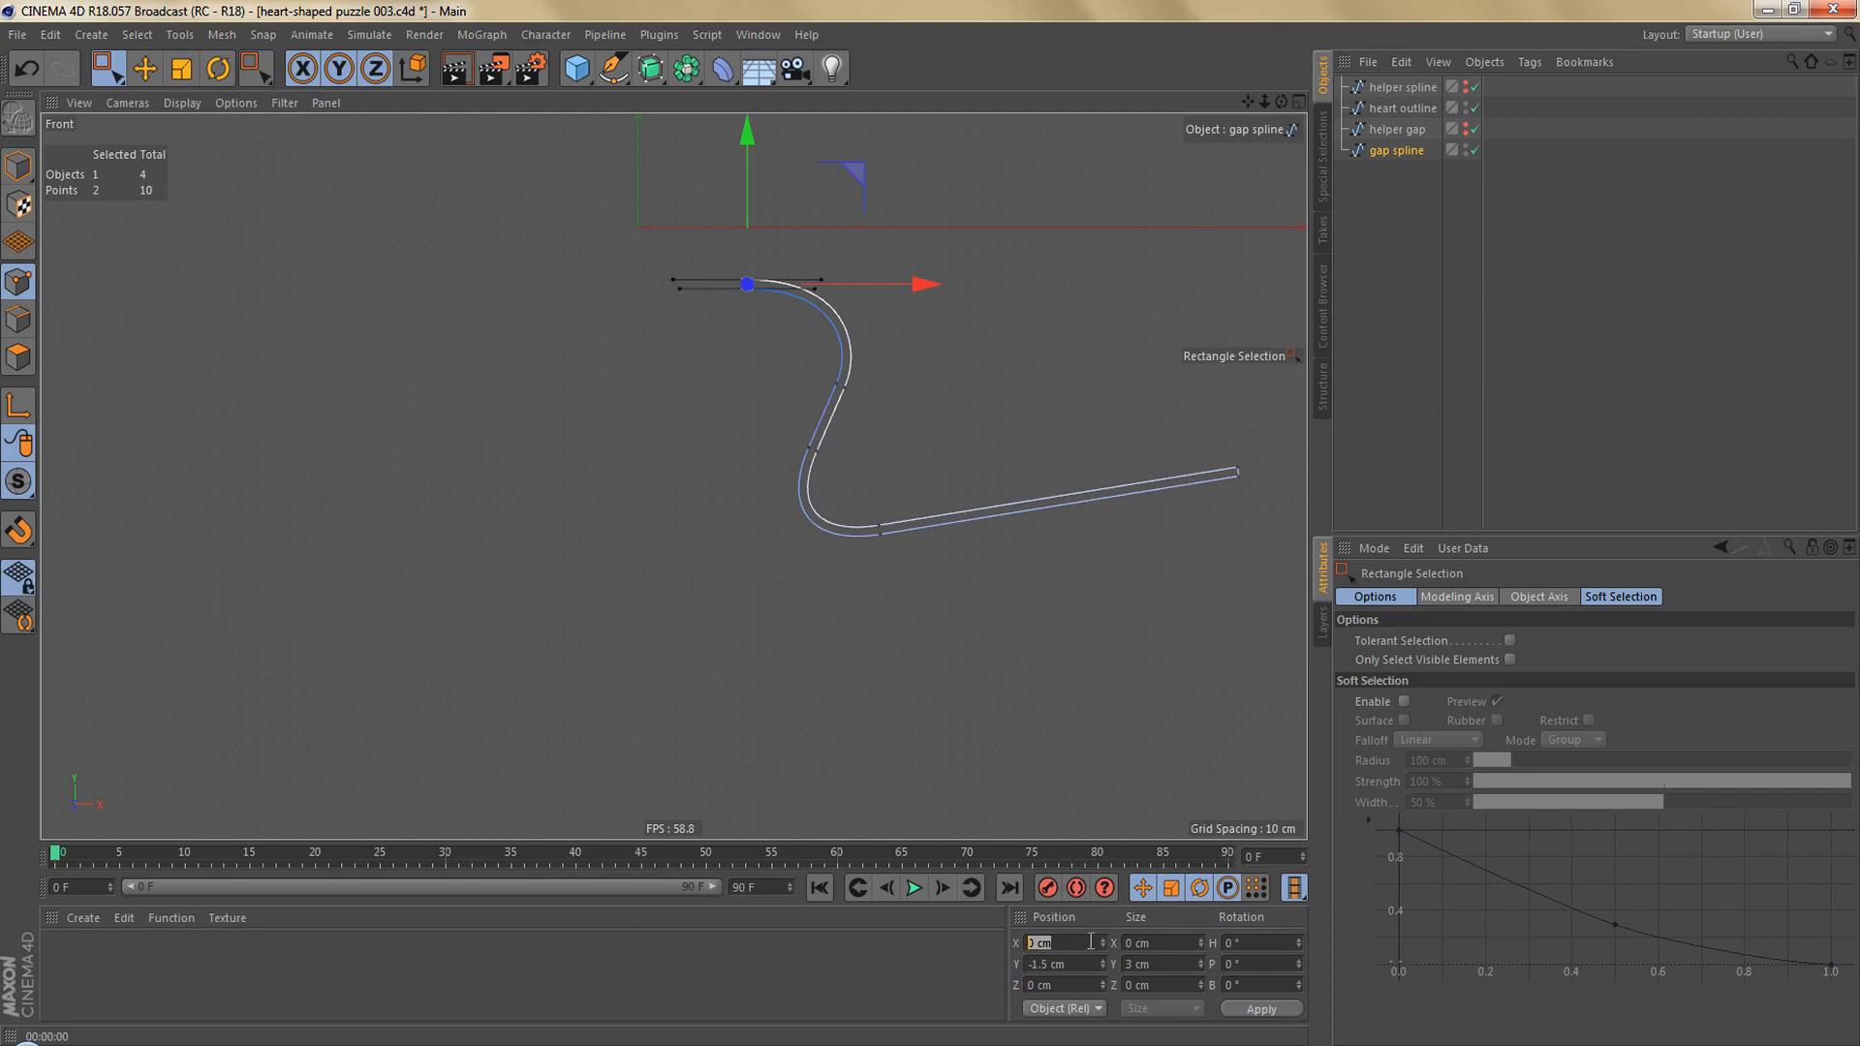
{"action": "scroll", "coordinate": [804, 367], "scroll_direction": "up", "scroll_amount": 3}
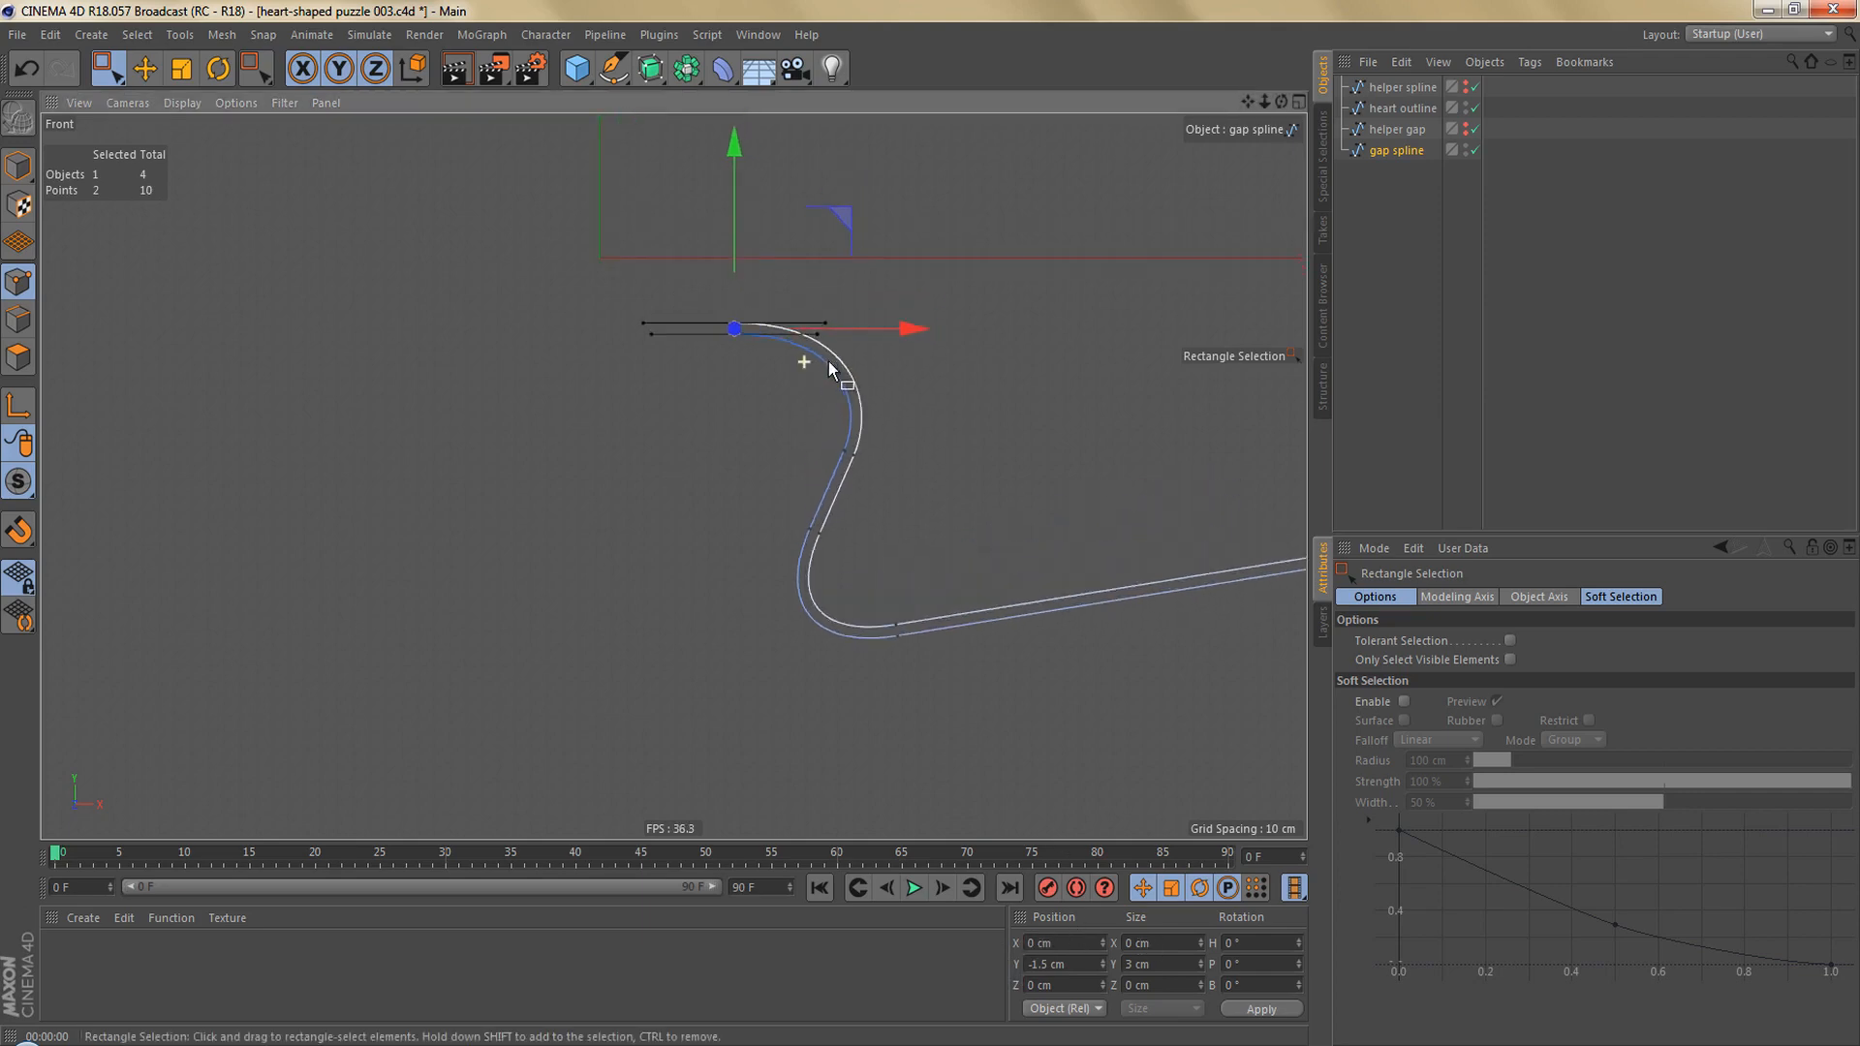
Duplicate the half gap spline and rotate the copy to a heading of -180° so that it mirrors the original.
{"action": "left_click_drag", "start_coordinate": [1395, 149], "coordinate": [1399, 172], "text": "ctrl"}
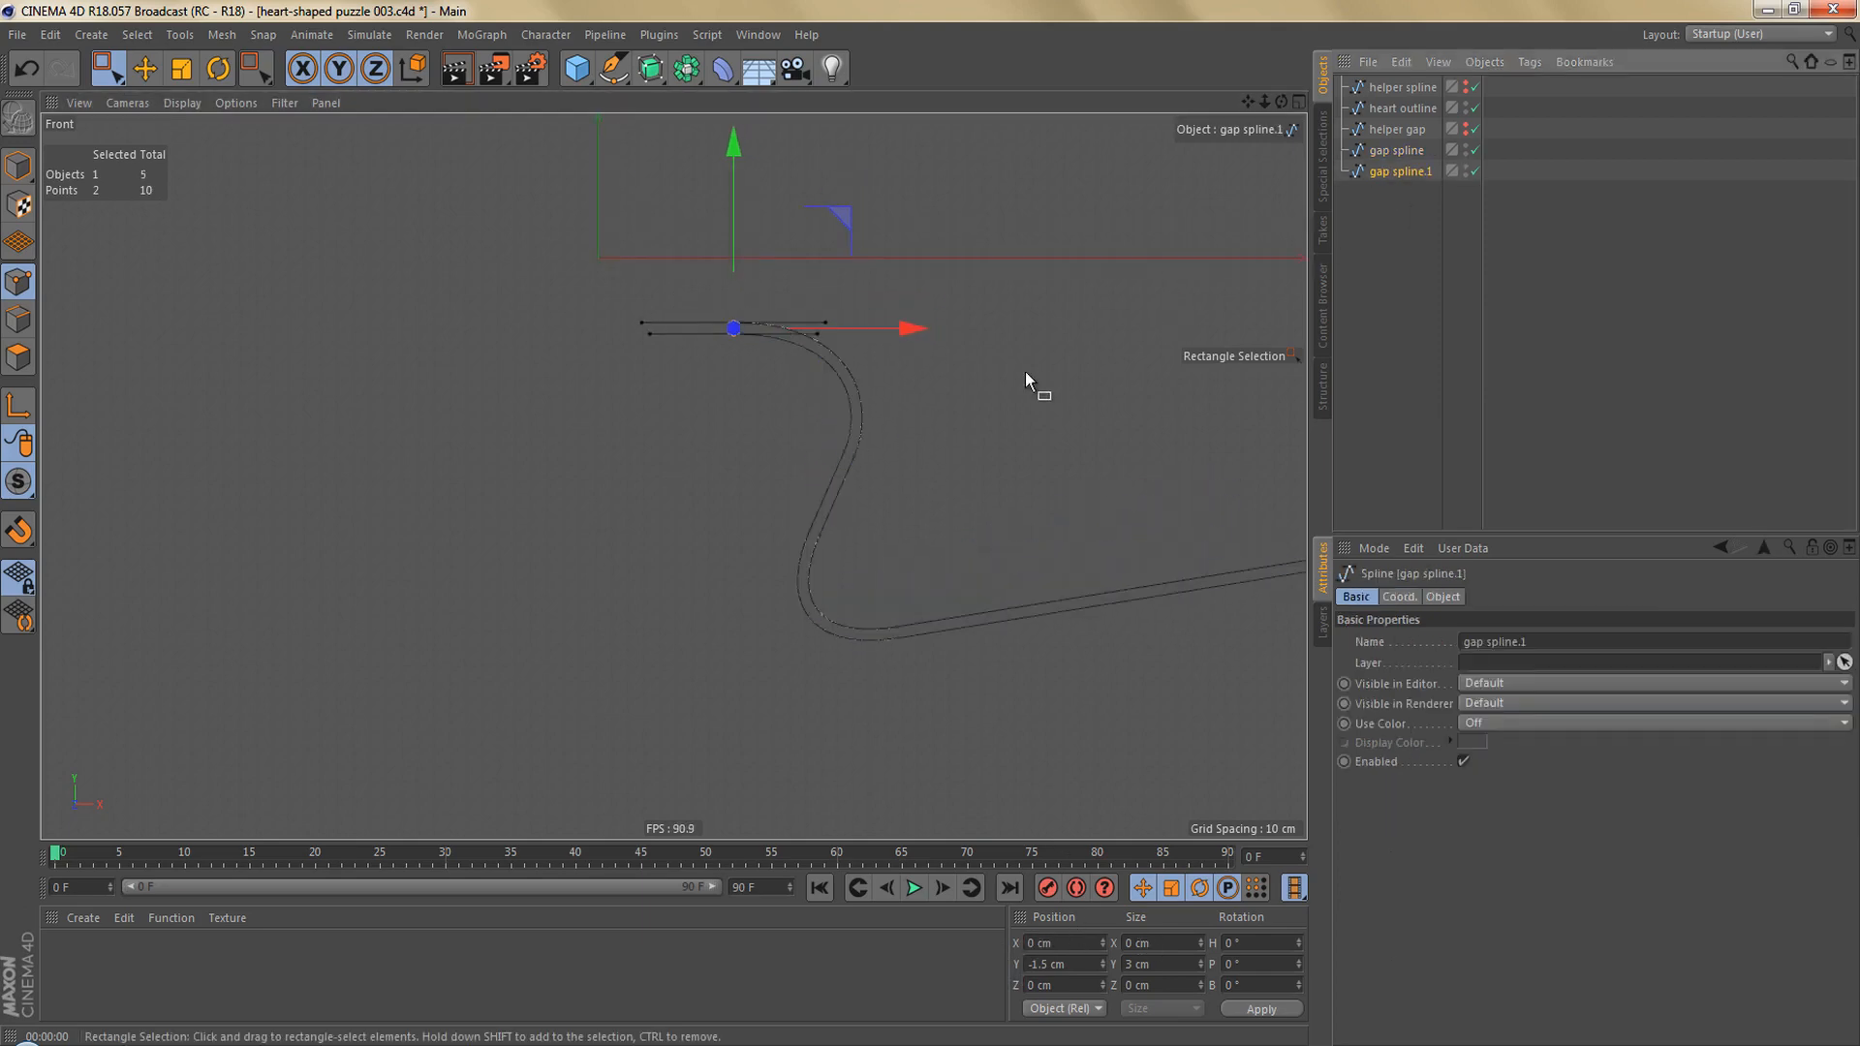
{"action": "key", "text": "Return"}
{"action": "key", "text": "r"}
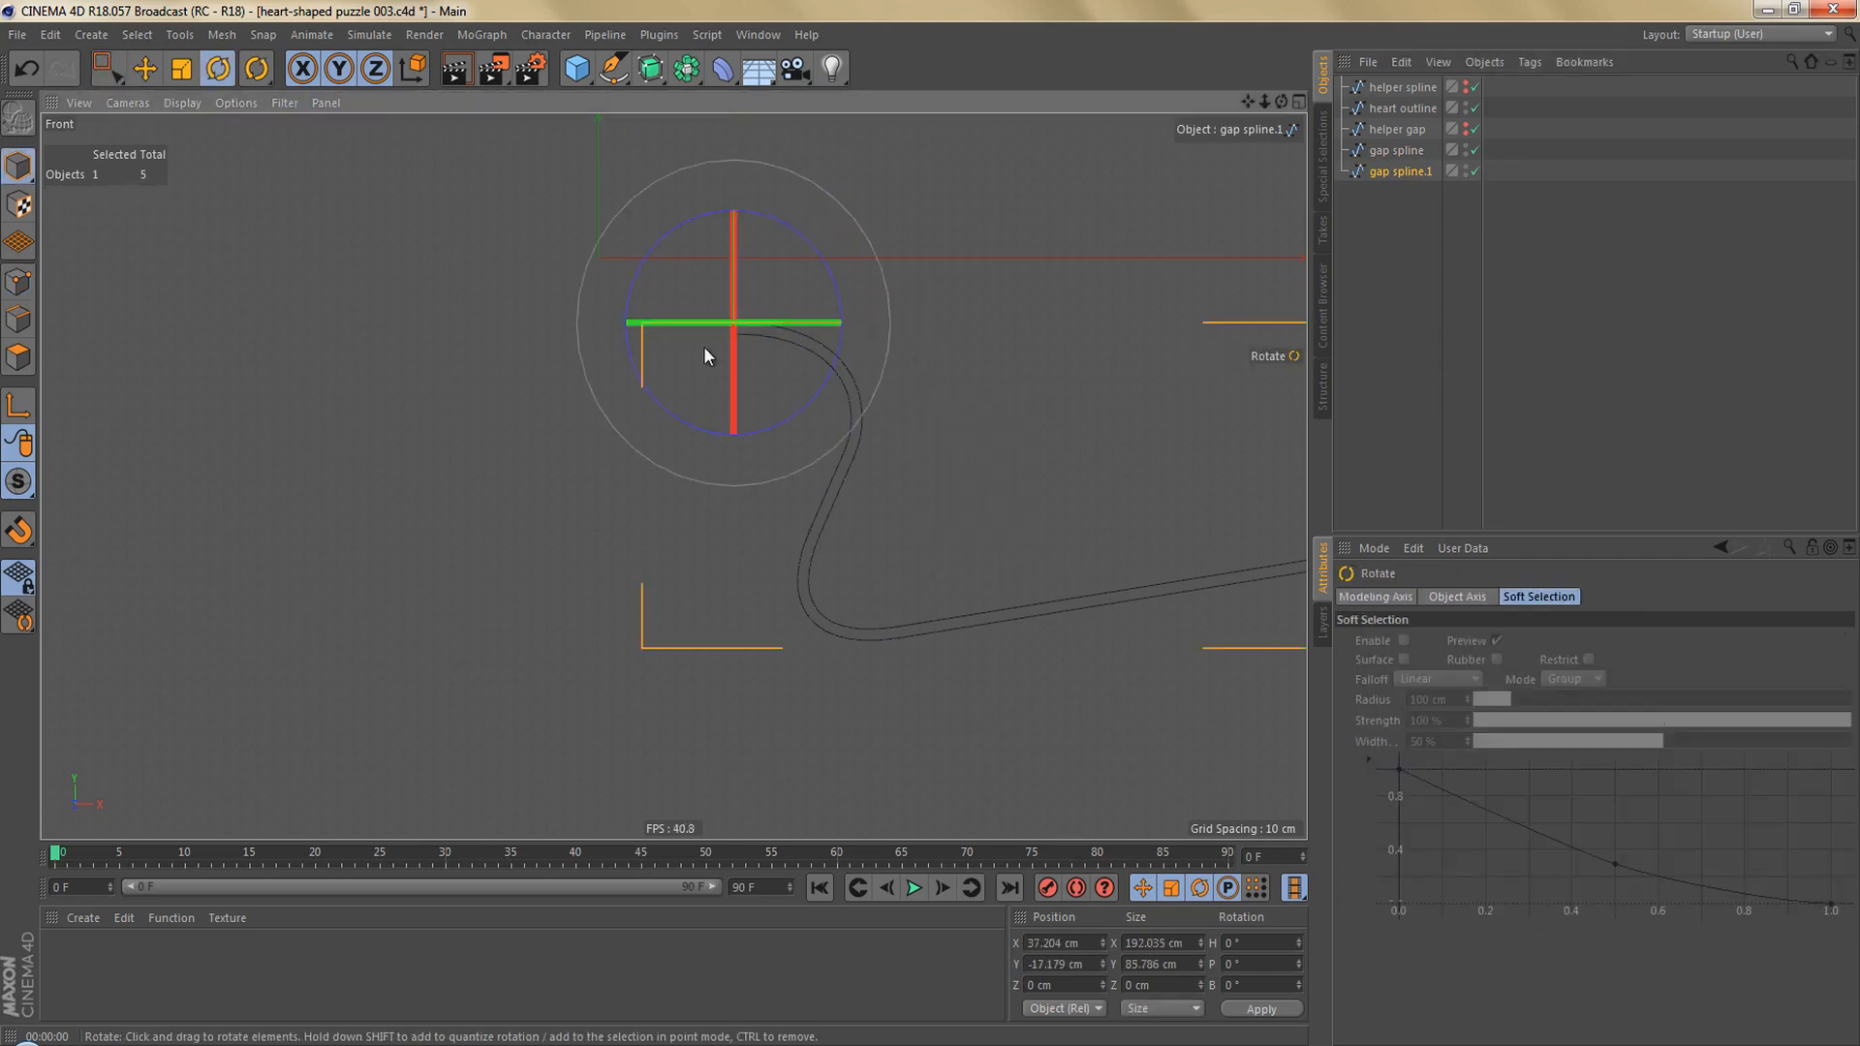
{"action": "left_click_drag", "start_coordinate": [779, 325], "coordinate": [322, 411]}
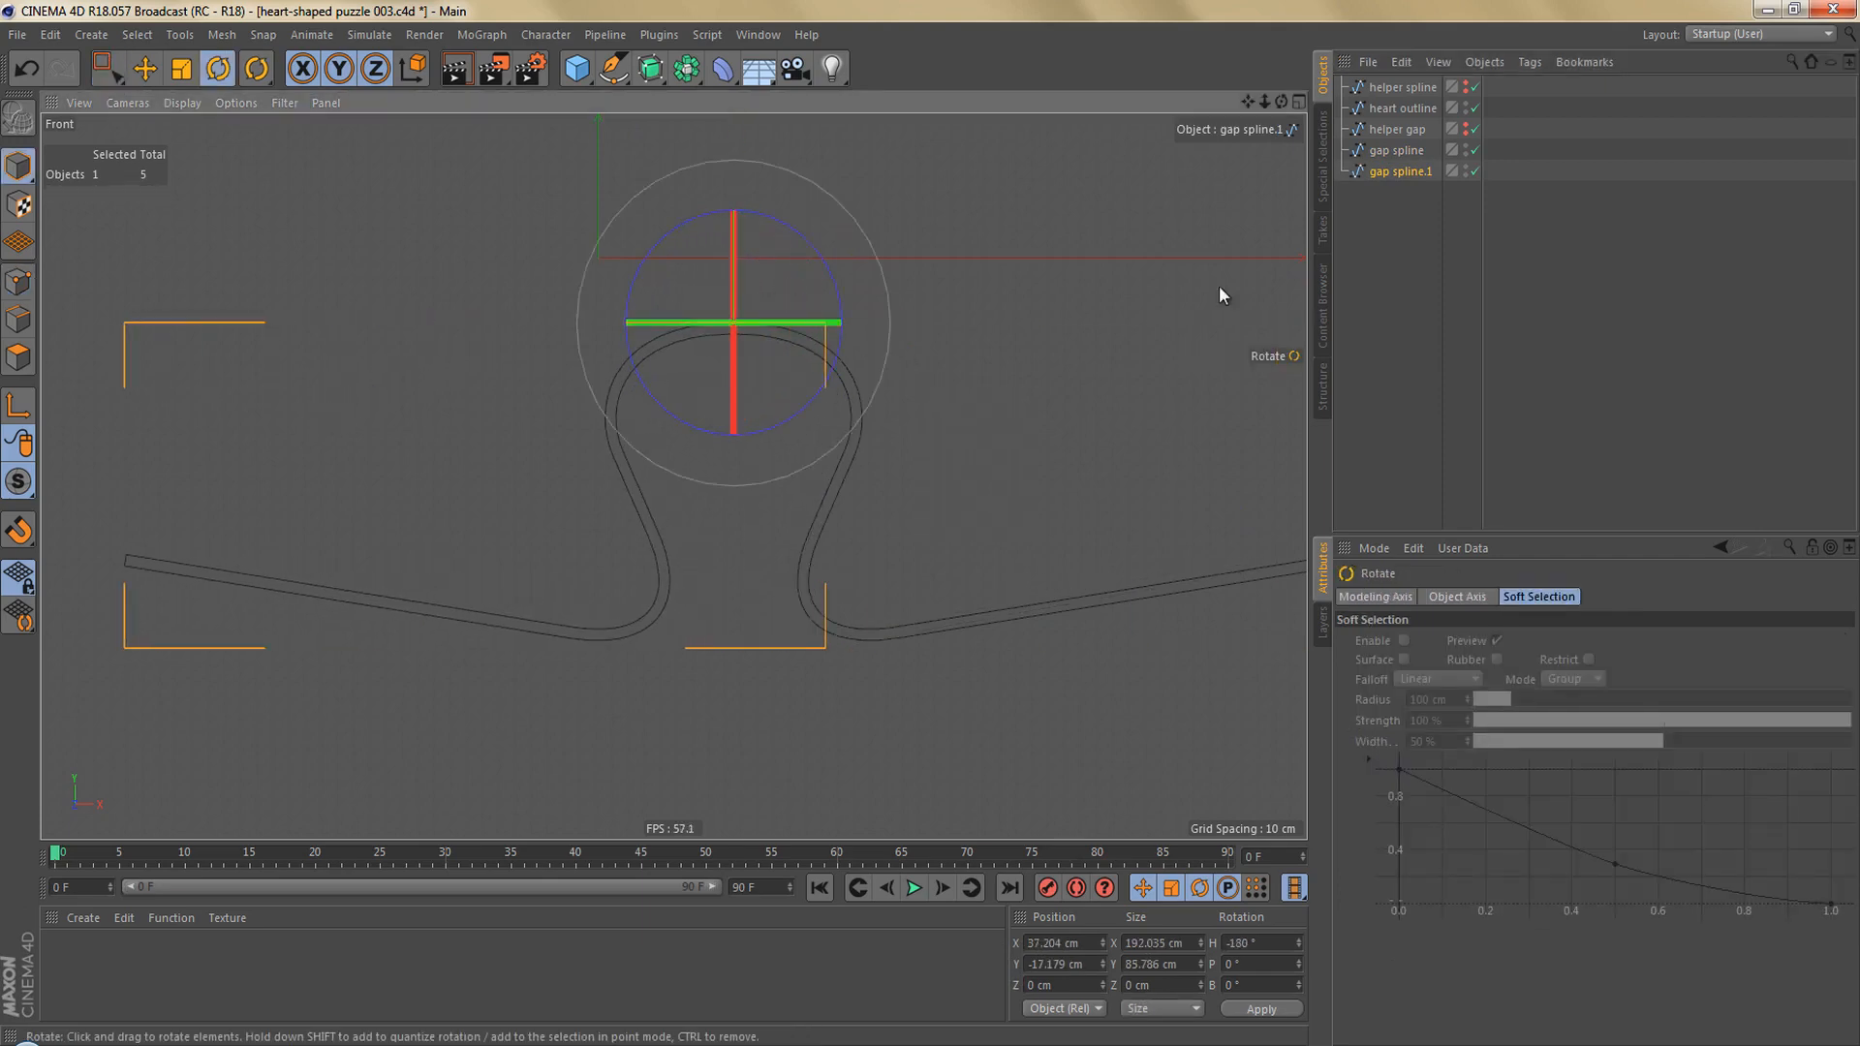
Merge the two half gap splines into one spline with Connect Objects + Delete.
{"action": "left_click", "coordinate": [1381, 151], "text": "ctrl"}
{"action": "right_click", "coordinate": [1380, 150]}
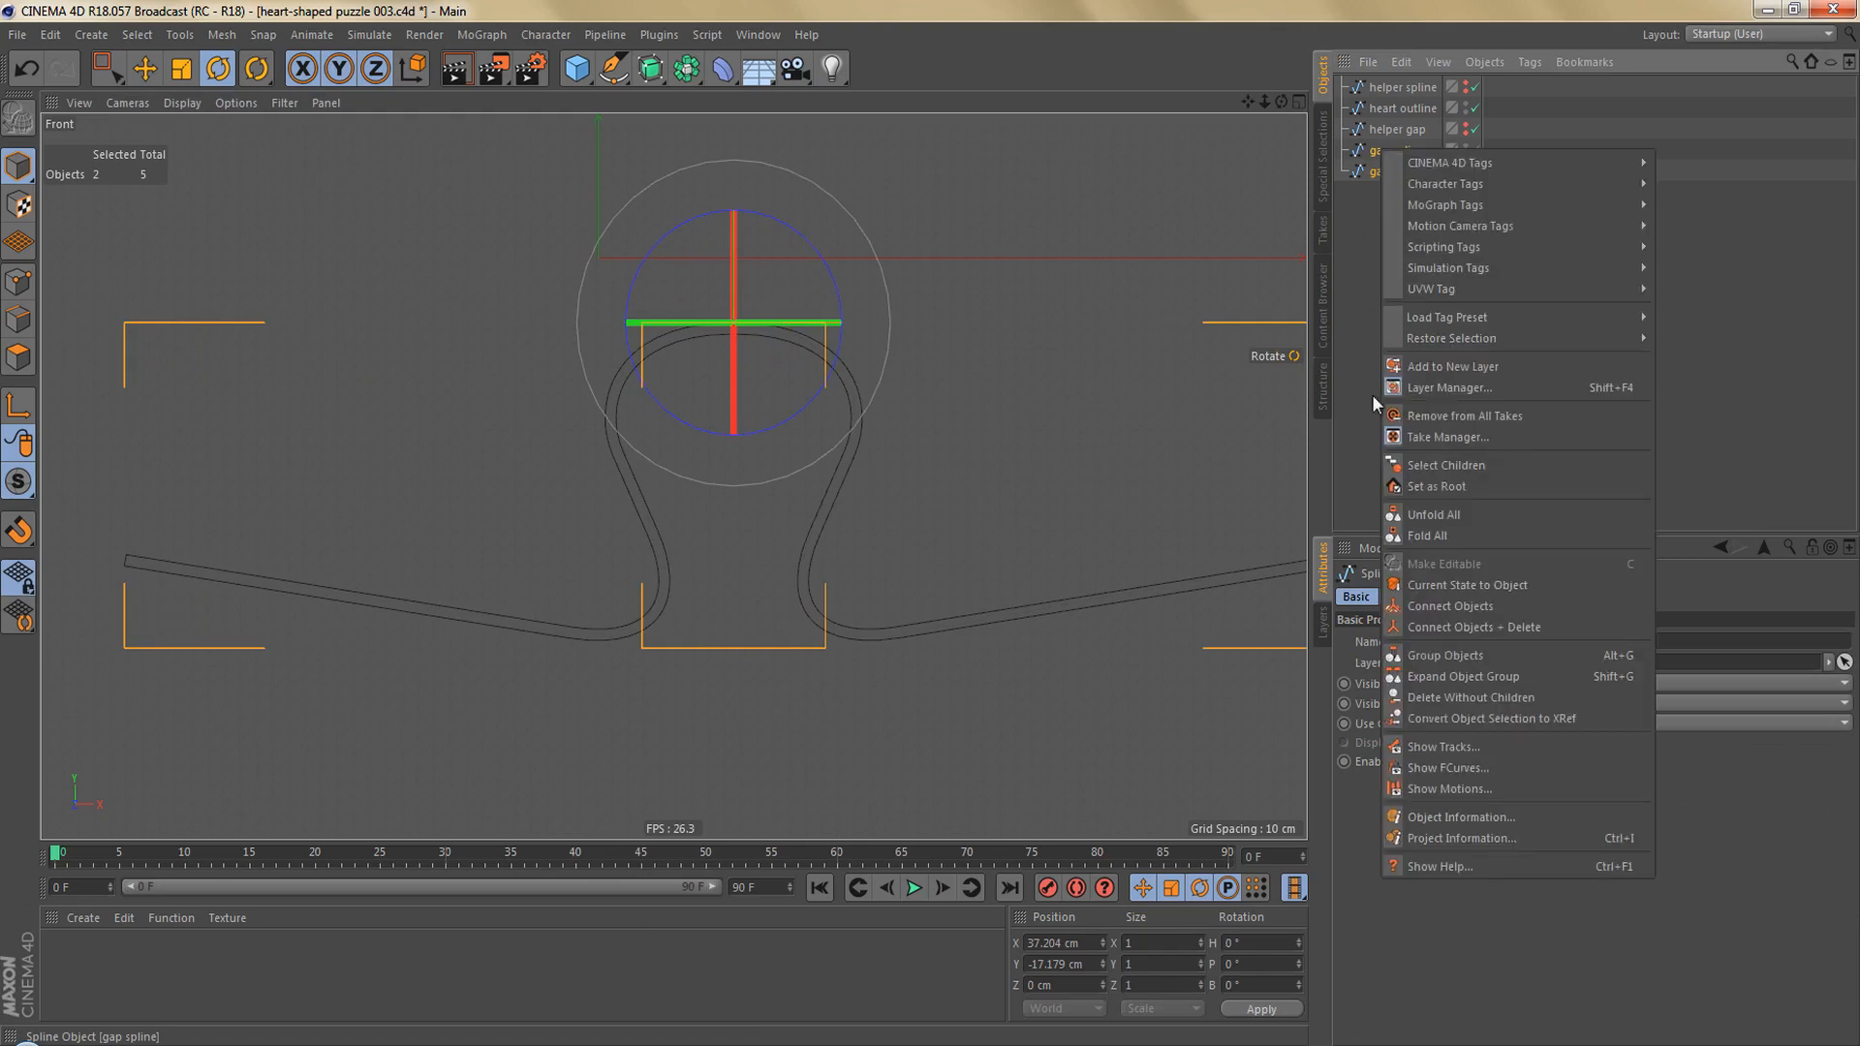
{"action": "left_click", "coordinate": [1470, 628]}
{"action": "scroll", "coordinate": [868, 345], "scroll_direction": "up", "scroll_amount": 3}
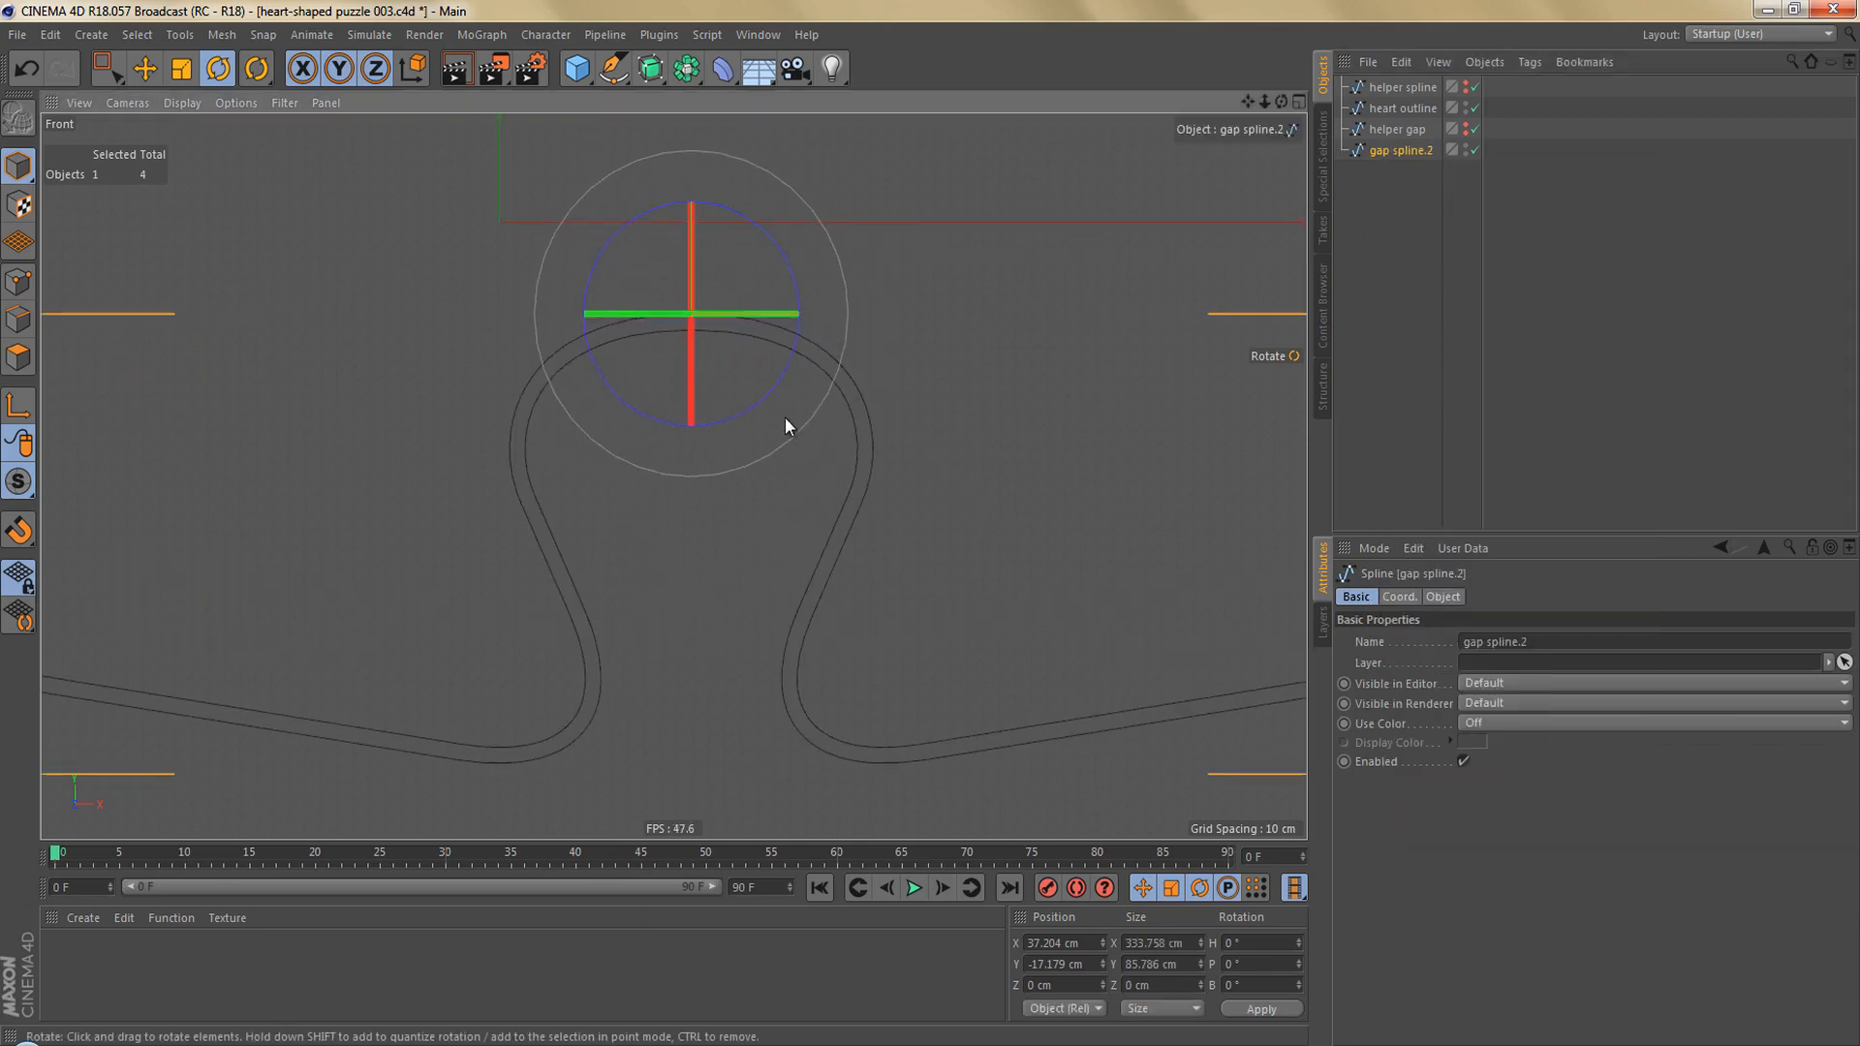
Weld the overlapping outer and inner point pairs at the top of the merged gap spline's knob.
{"action": "key", "text": "Return"}
{"action": "key", "text": "0"}
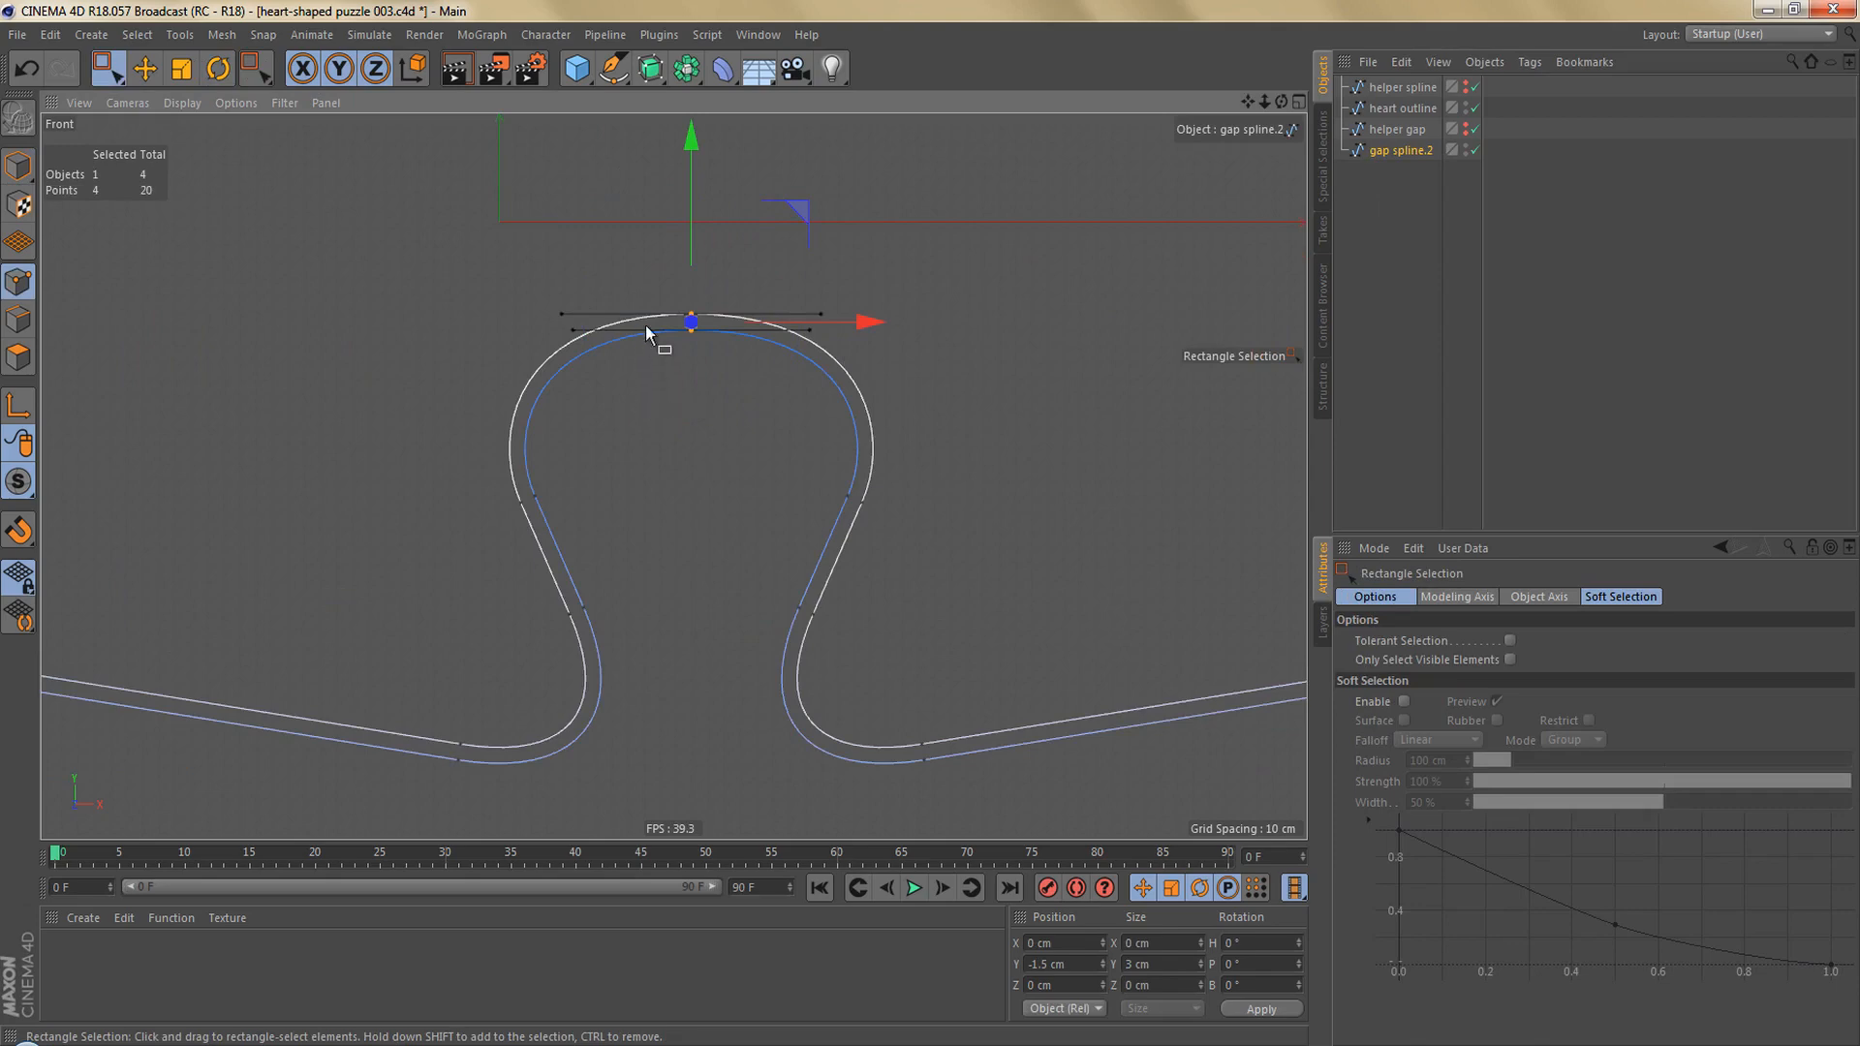
{"action": "scroll", "coordinate": [678, 324], "scroll_direction": "up", "scroll_amount": 3}
{"action": "left_click_drag", "start_coordinate": [670, 283], "coordinate": [729, 324]}
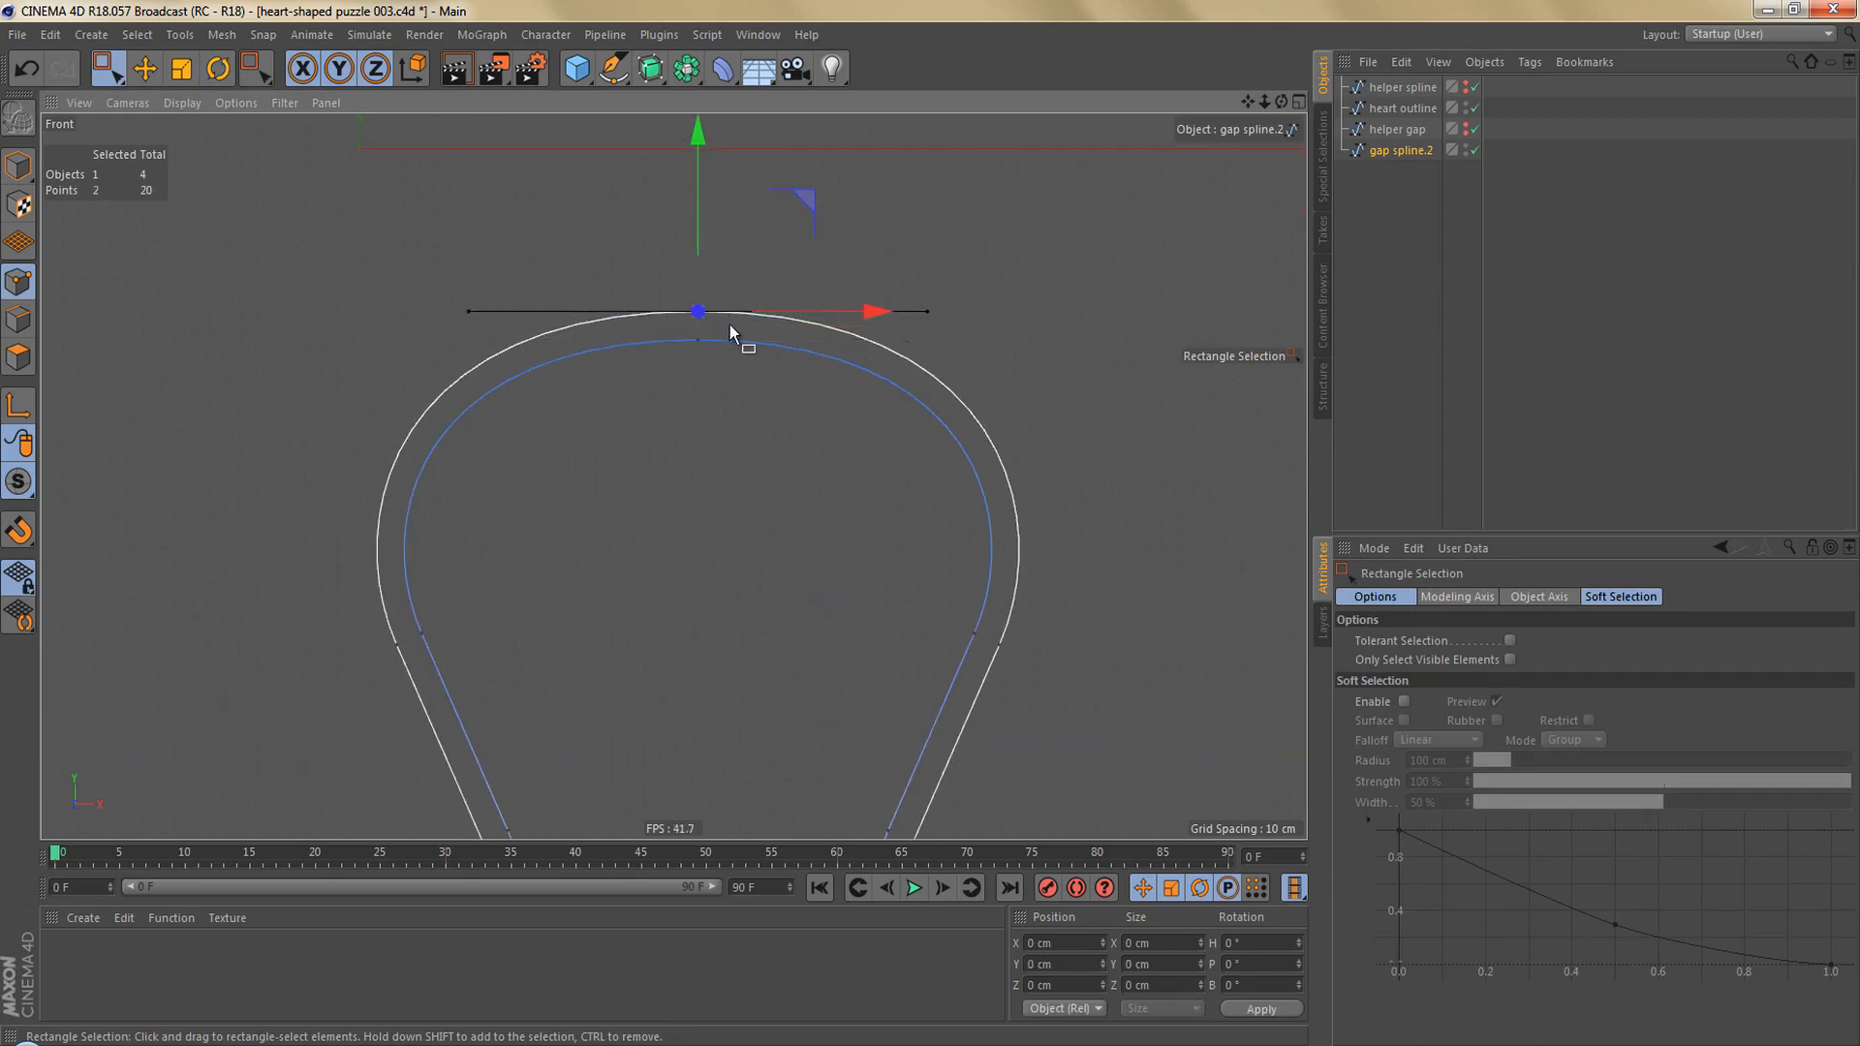
{"action": "key", "text": "m"}
{"action": "key", "text": "q"}
{"action": "left_click", "coordinate": [723, 393]}
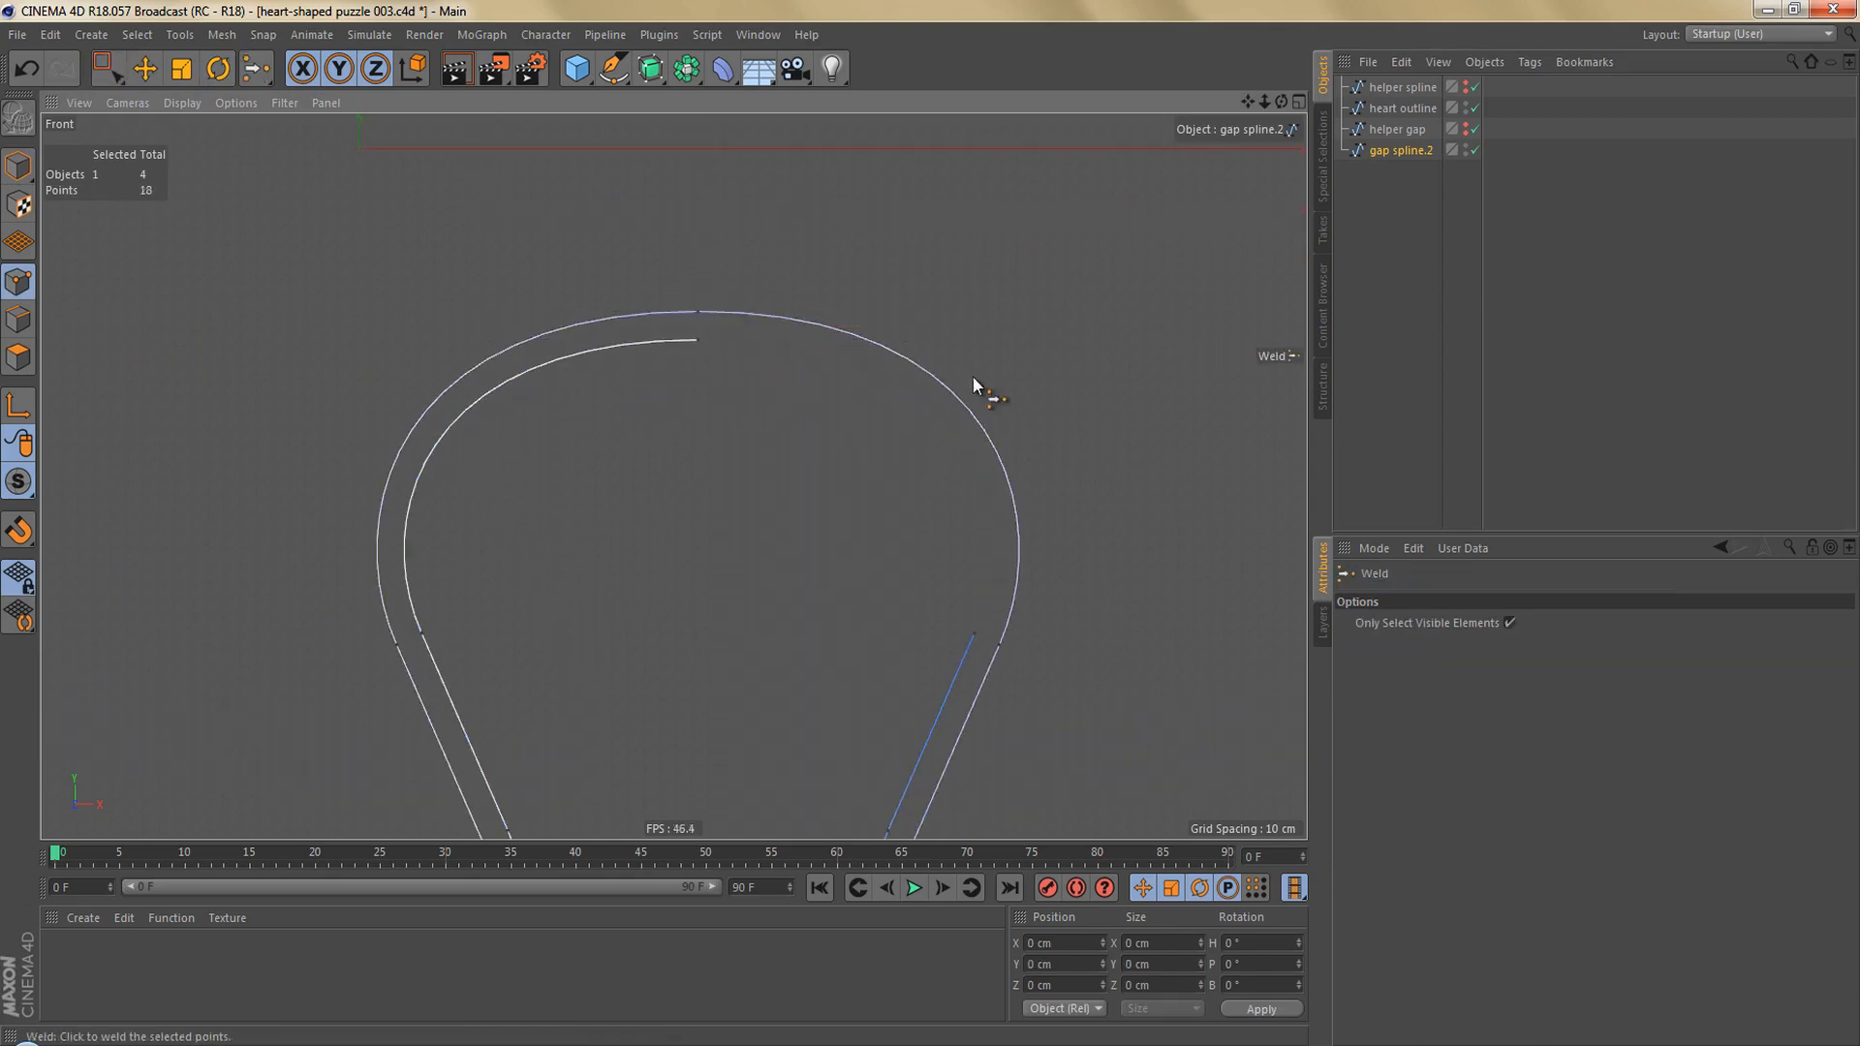
Enable Close Spline for the merged gap spline.
{"action": "left_click", "coordinate": [1403, 152]}
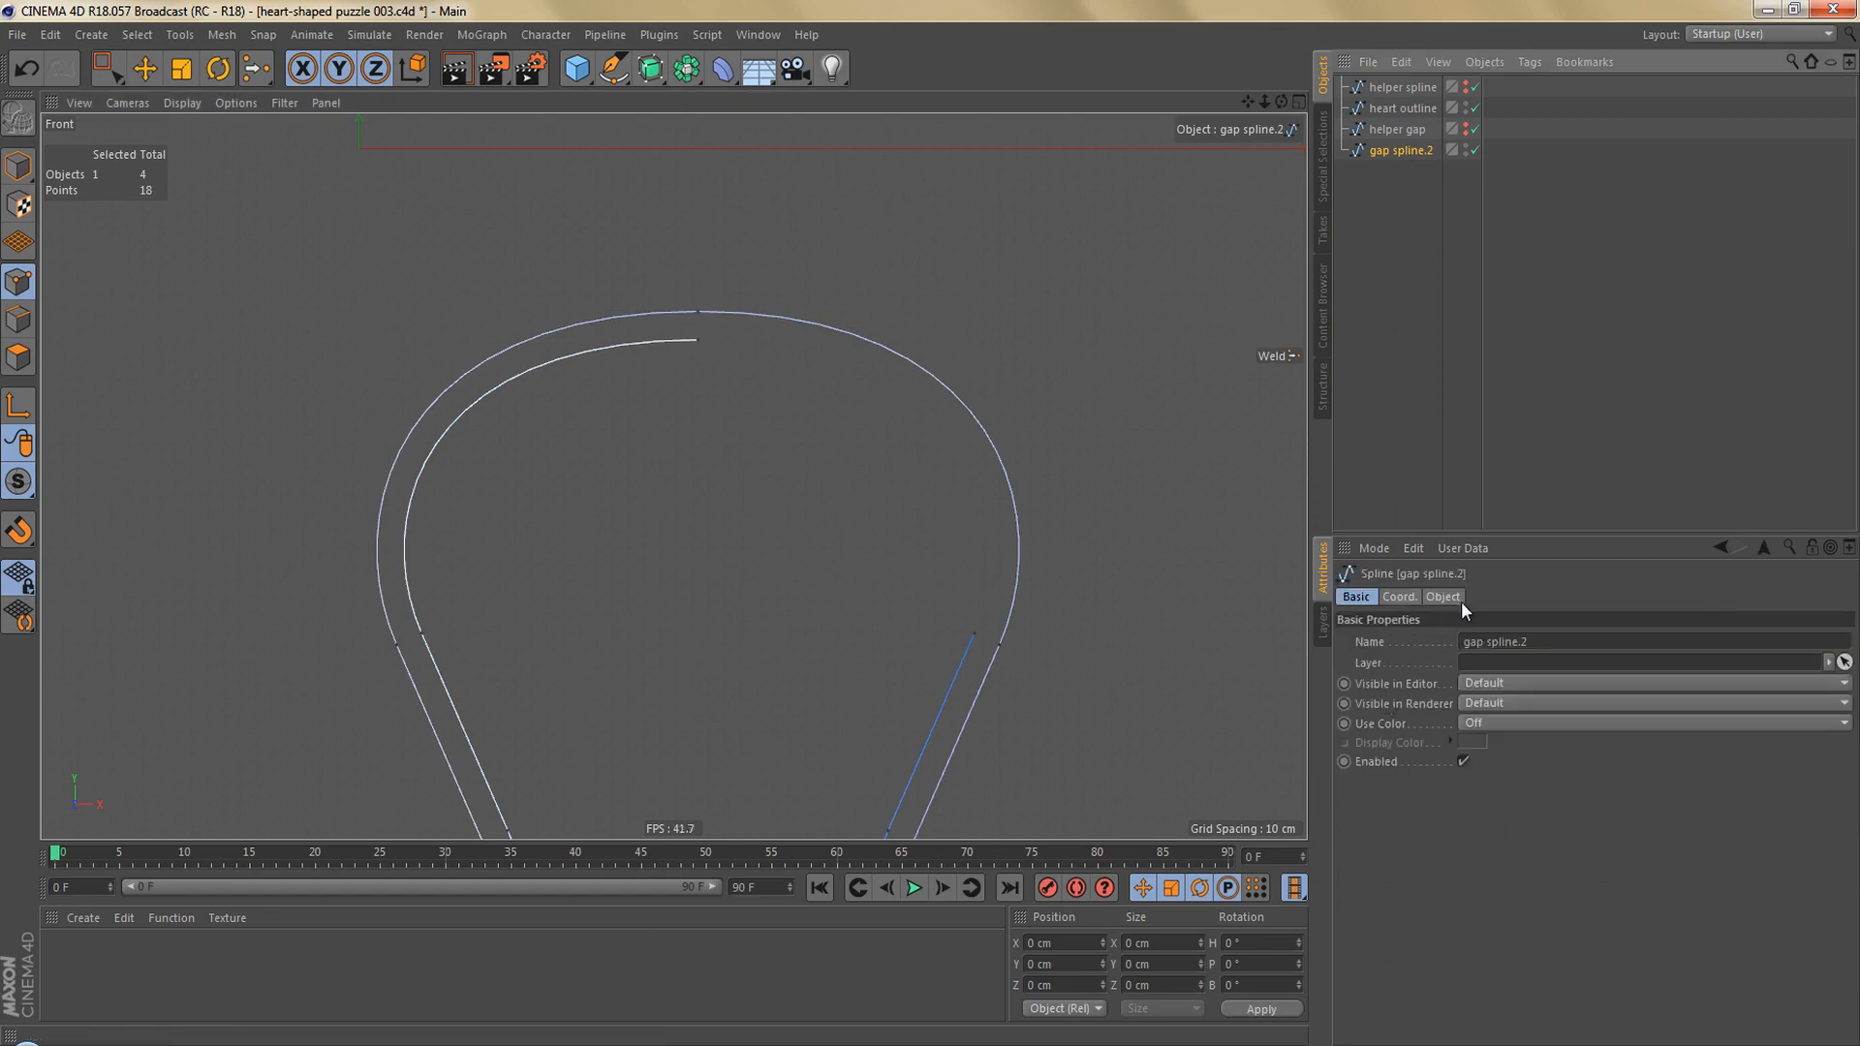
{"action": "left_click", "coordinate": [1450, 599]}
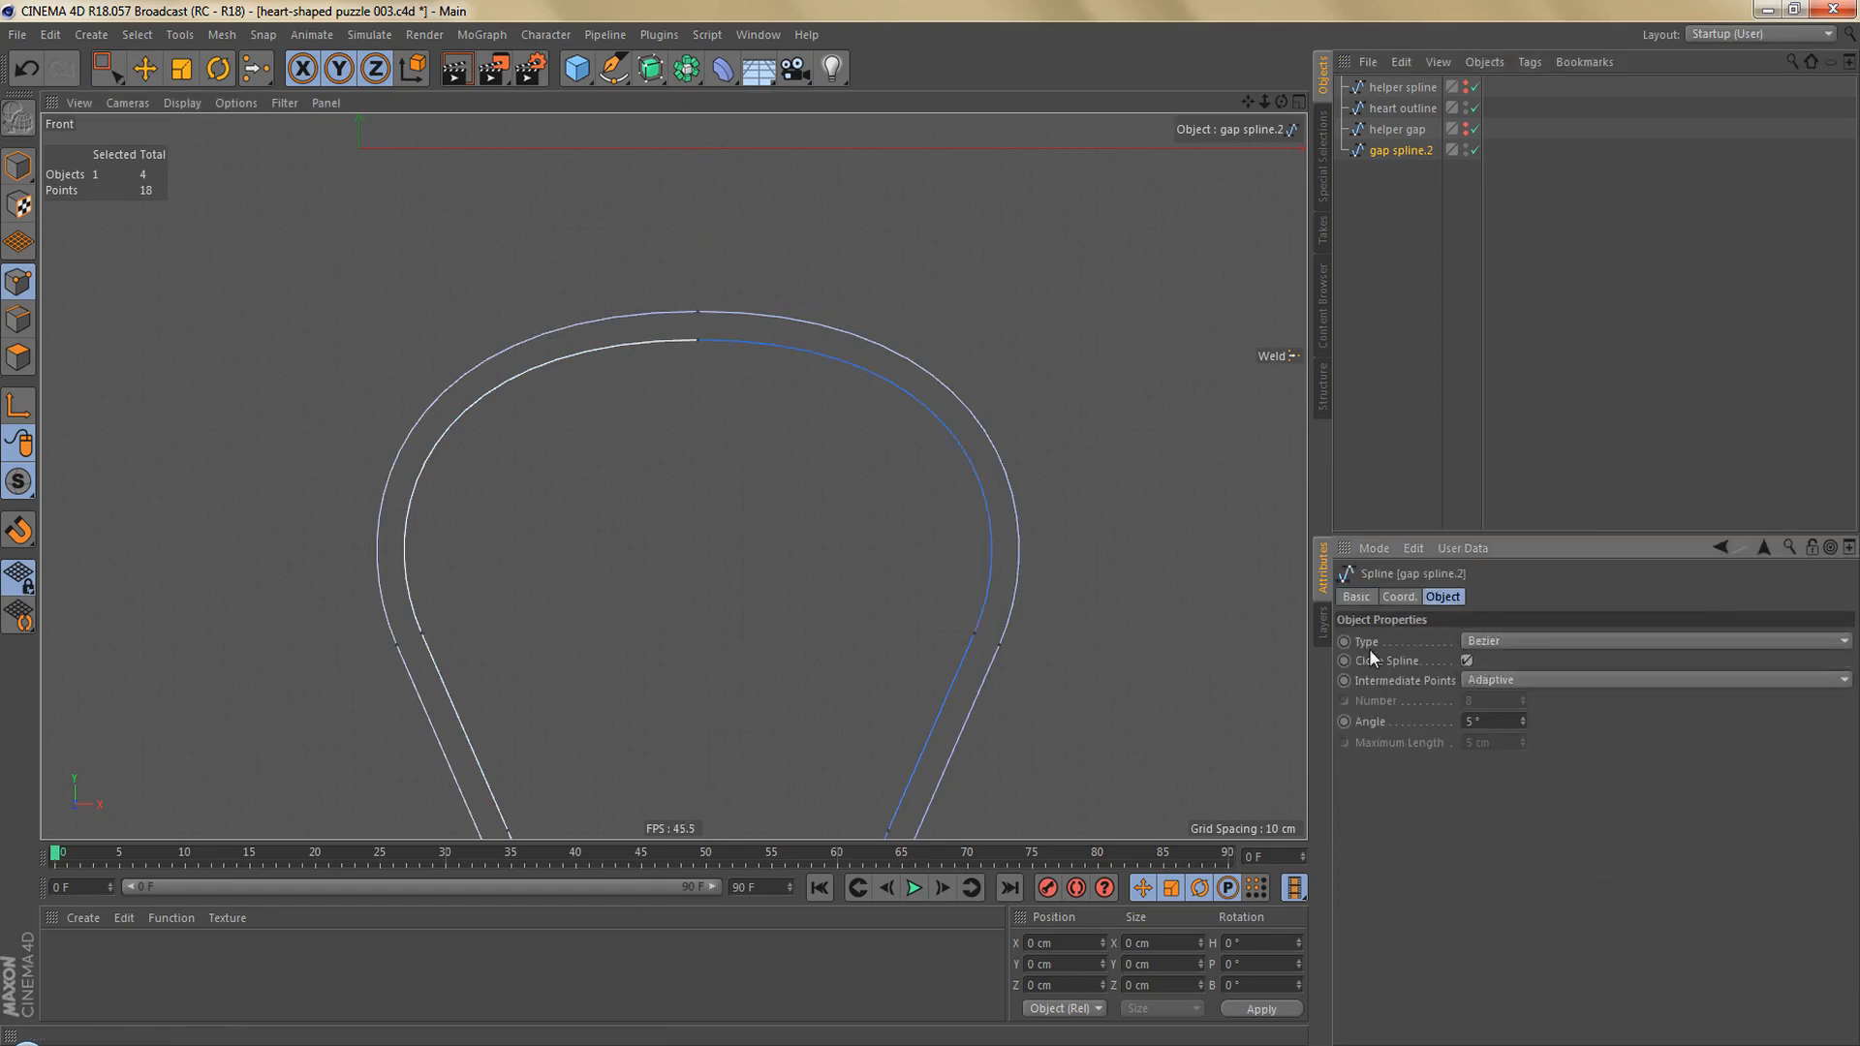
{"action": "scroll", "coordinate": [762, 448], "scroll_direction": "down", "scroll_amount": 5}
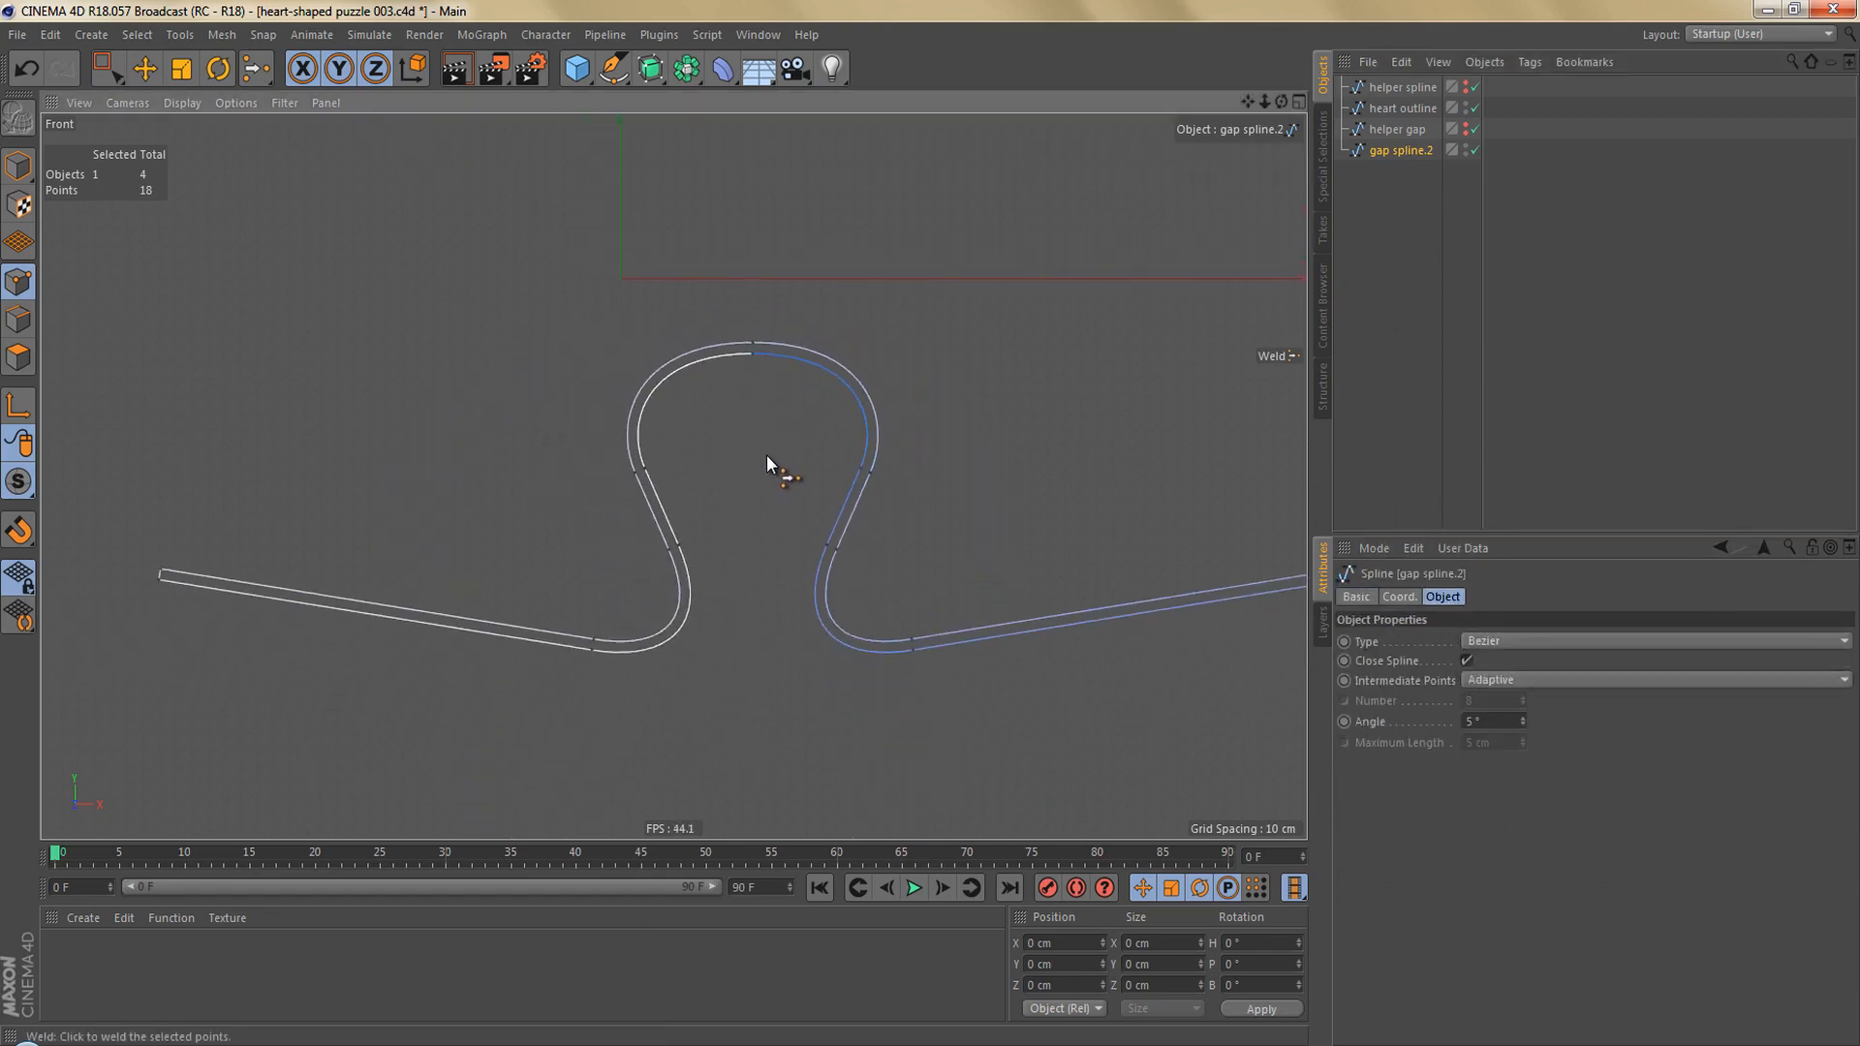
Show the reference picture in the front view's background and compare both ends of the gap spline with the puzzle photo.
{"action": "key", "text": "shift+v"}
{"action": "left_click", "coordinate": [1458, 659]}
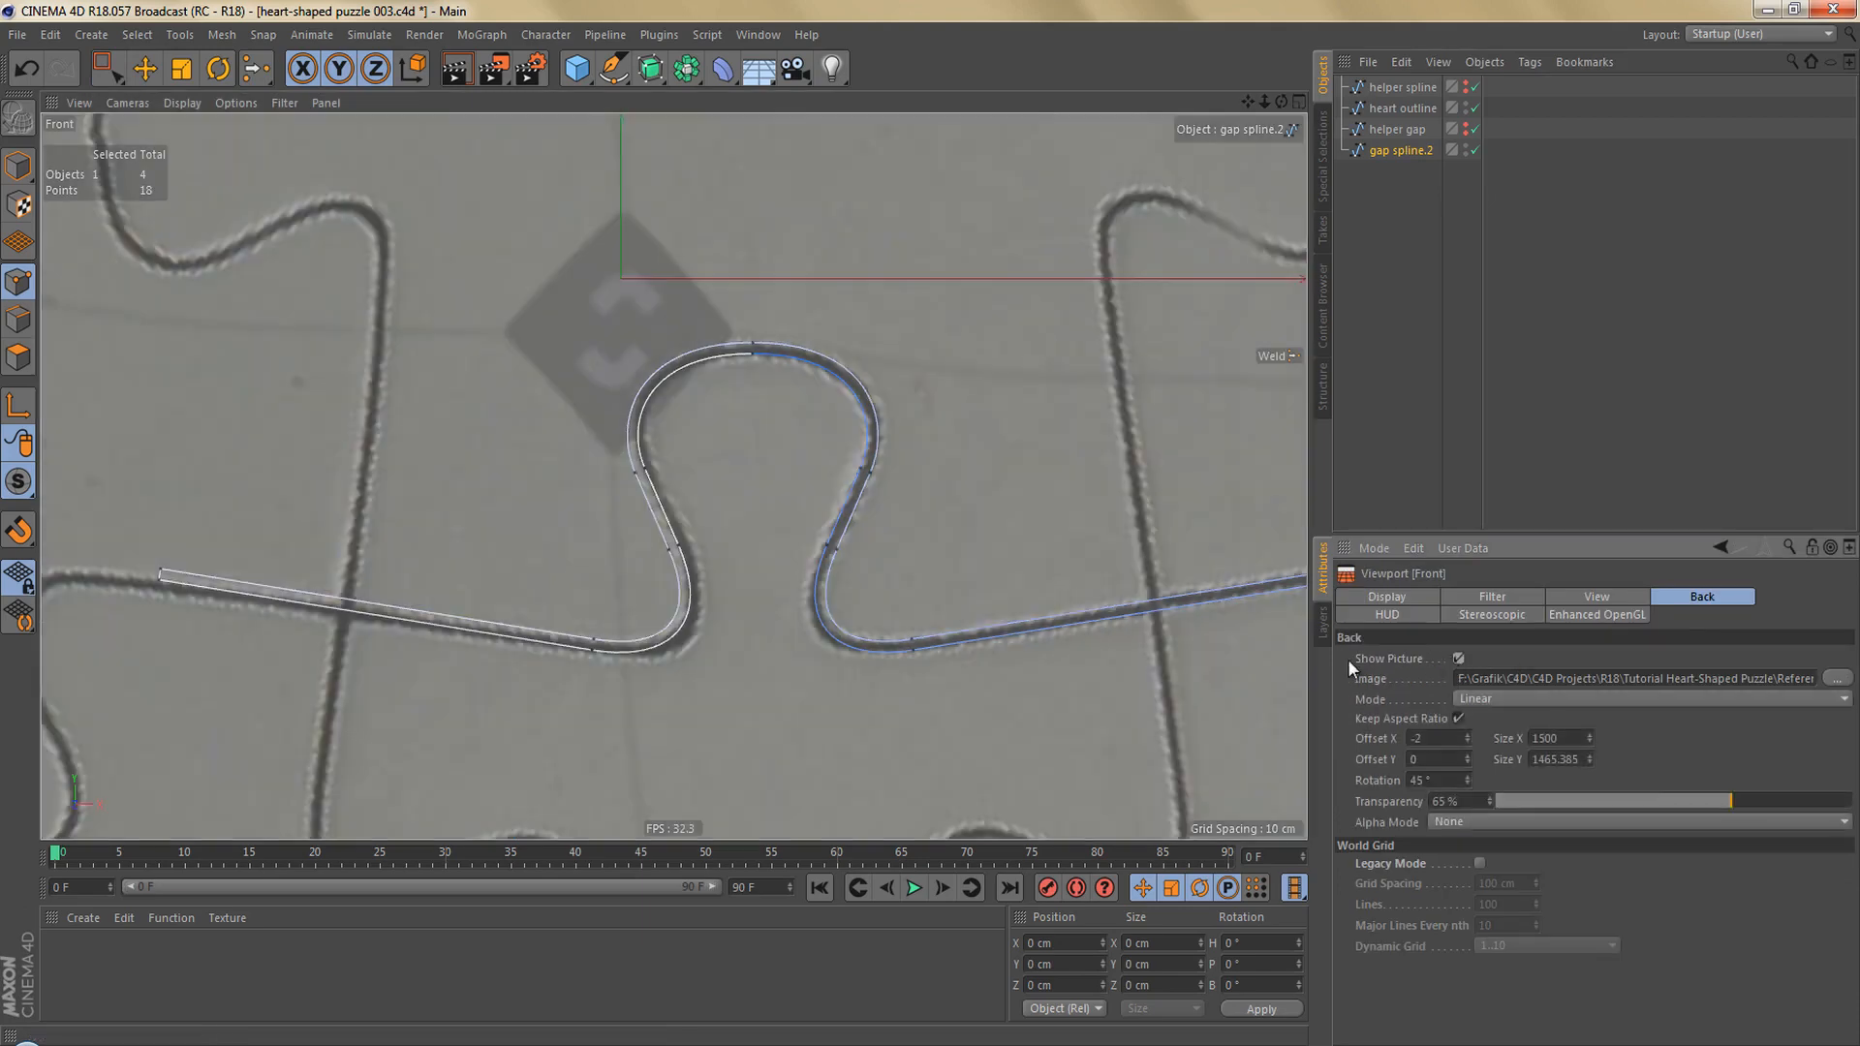
{"action": "scroll", "coordinate": [758, 397], "scroll_direction": "down", "scroll_amount": 5}
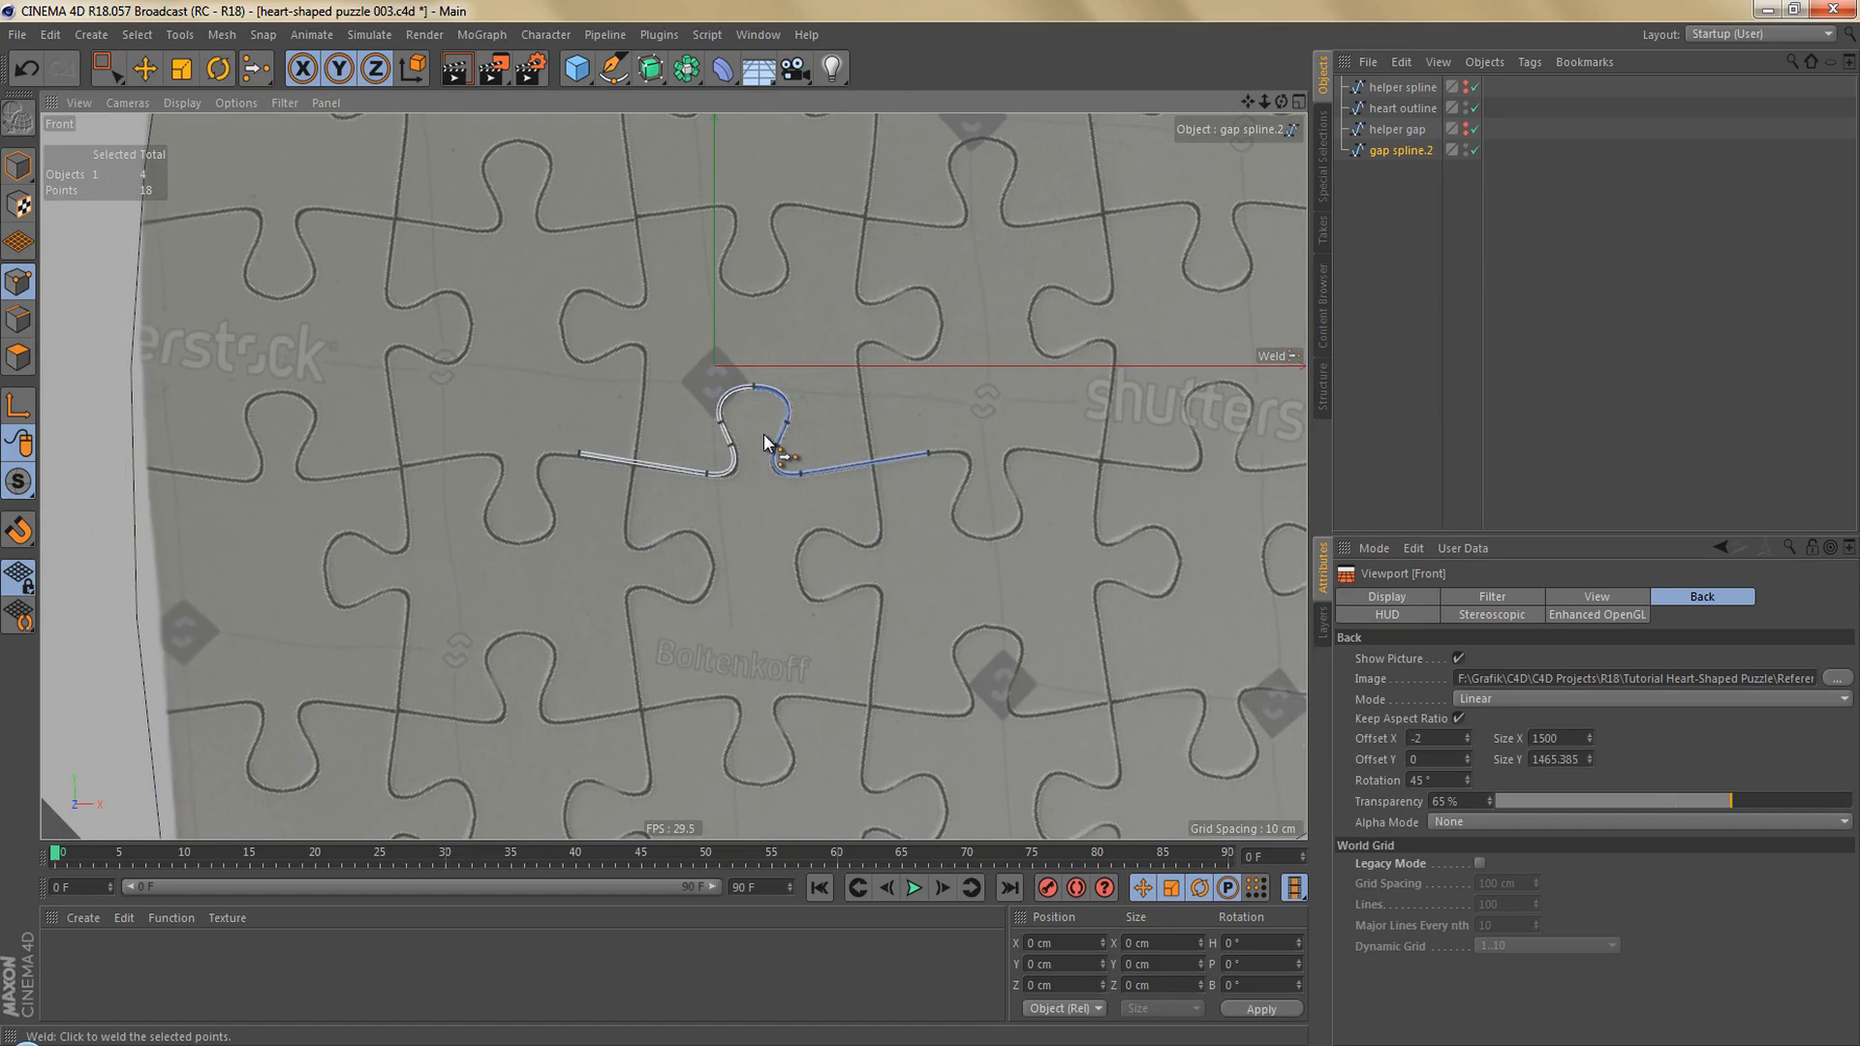
{"action": "scroll", "coordinate": [601, 458], "scroll_direction": "up", "scroll_amount": 10}
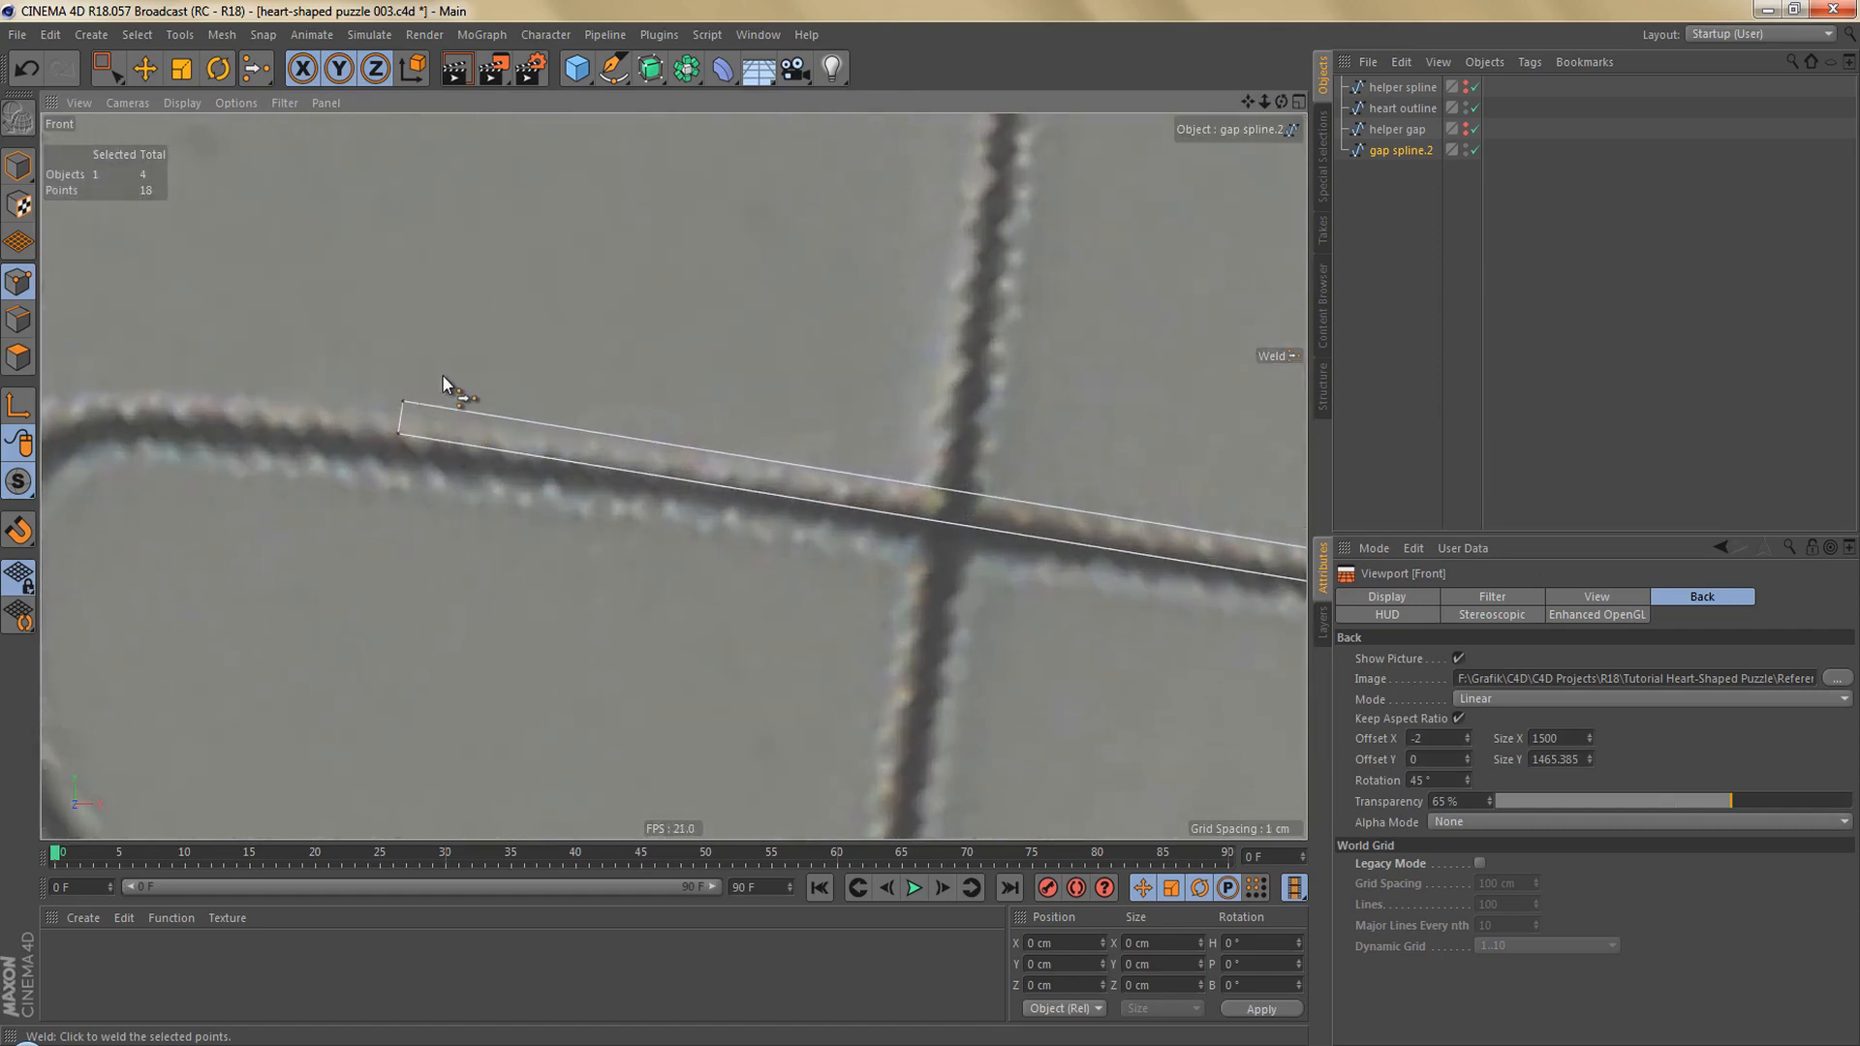
{"action": "scroll", "coordinate": [457, 539], "scroll_direction": "down", "scroll_amount": 10}
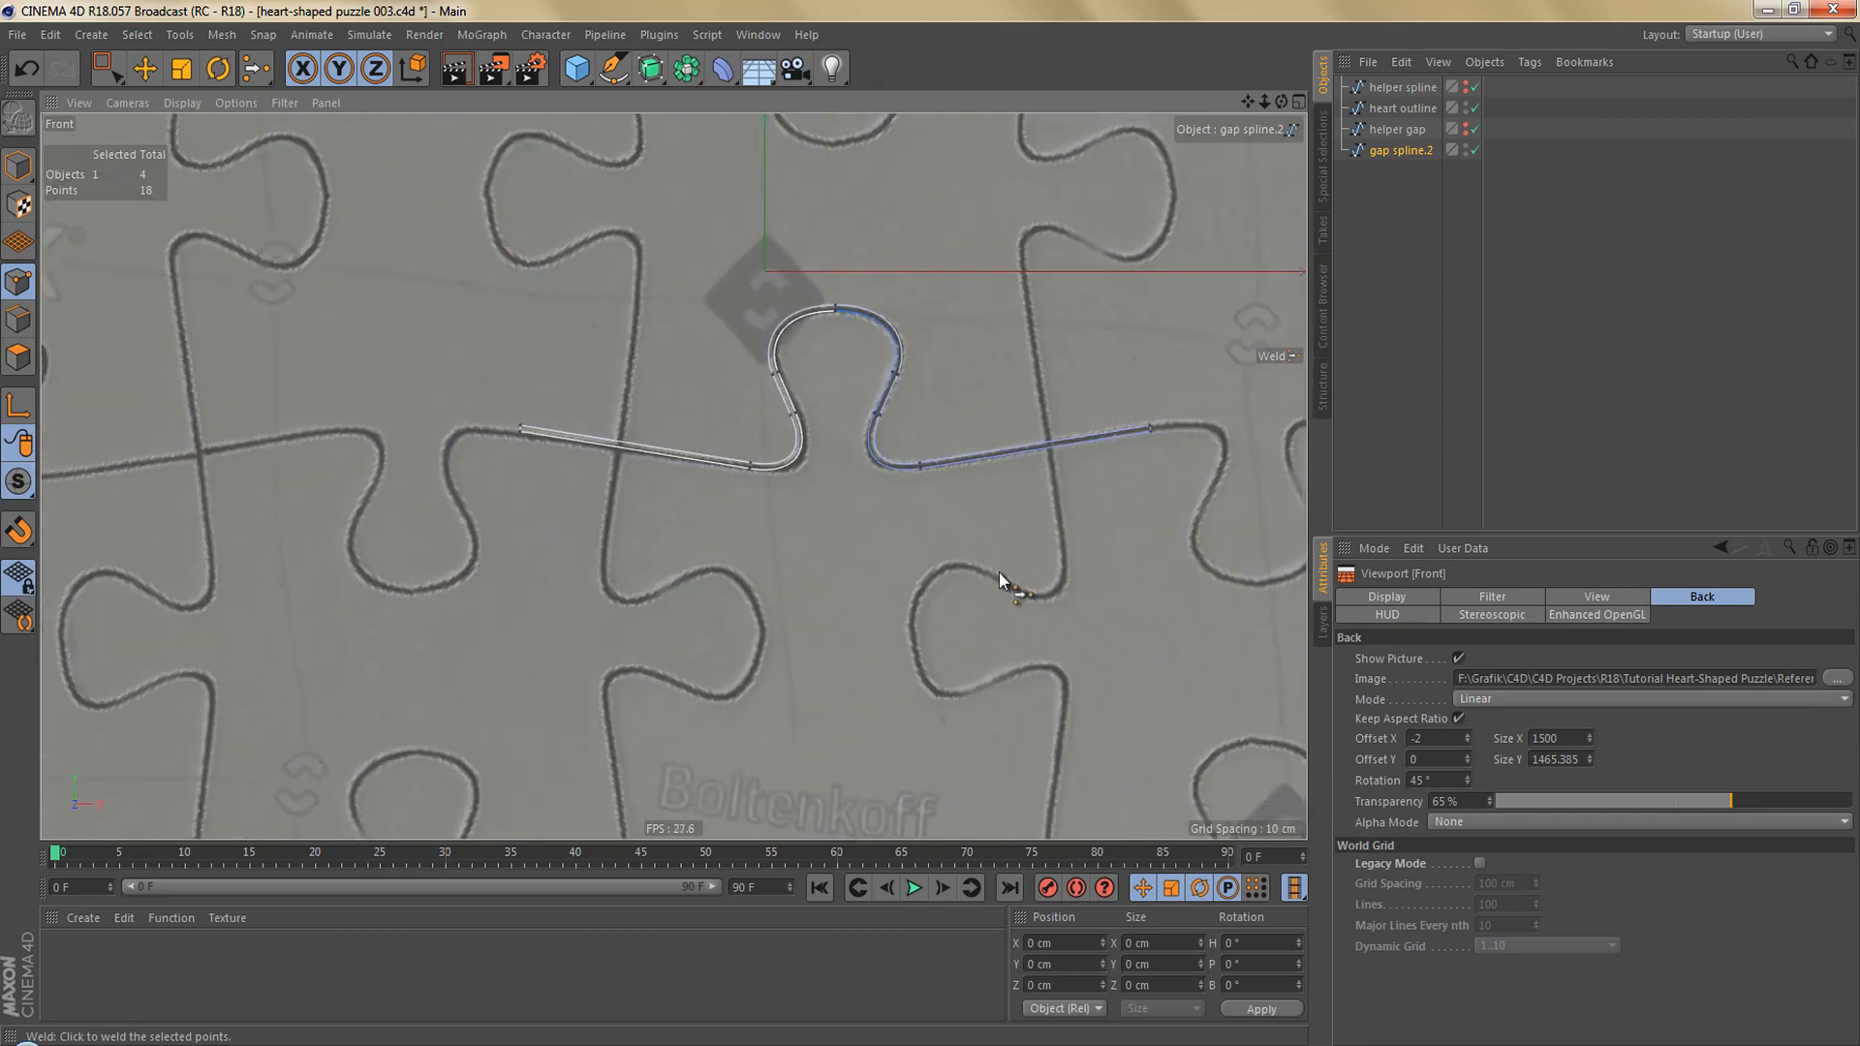
{"action": "scroll", "coordinate": [1153, 426], "scroll_direction": "up", "scroll_amount": 10}
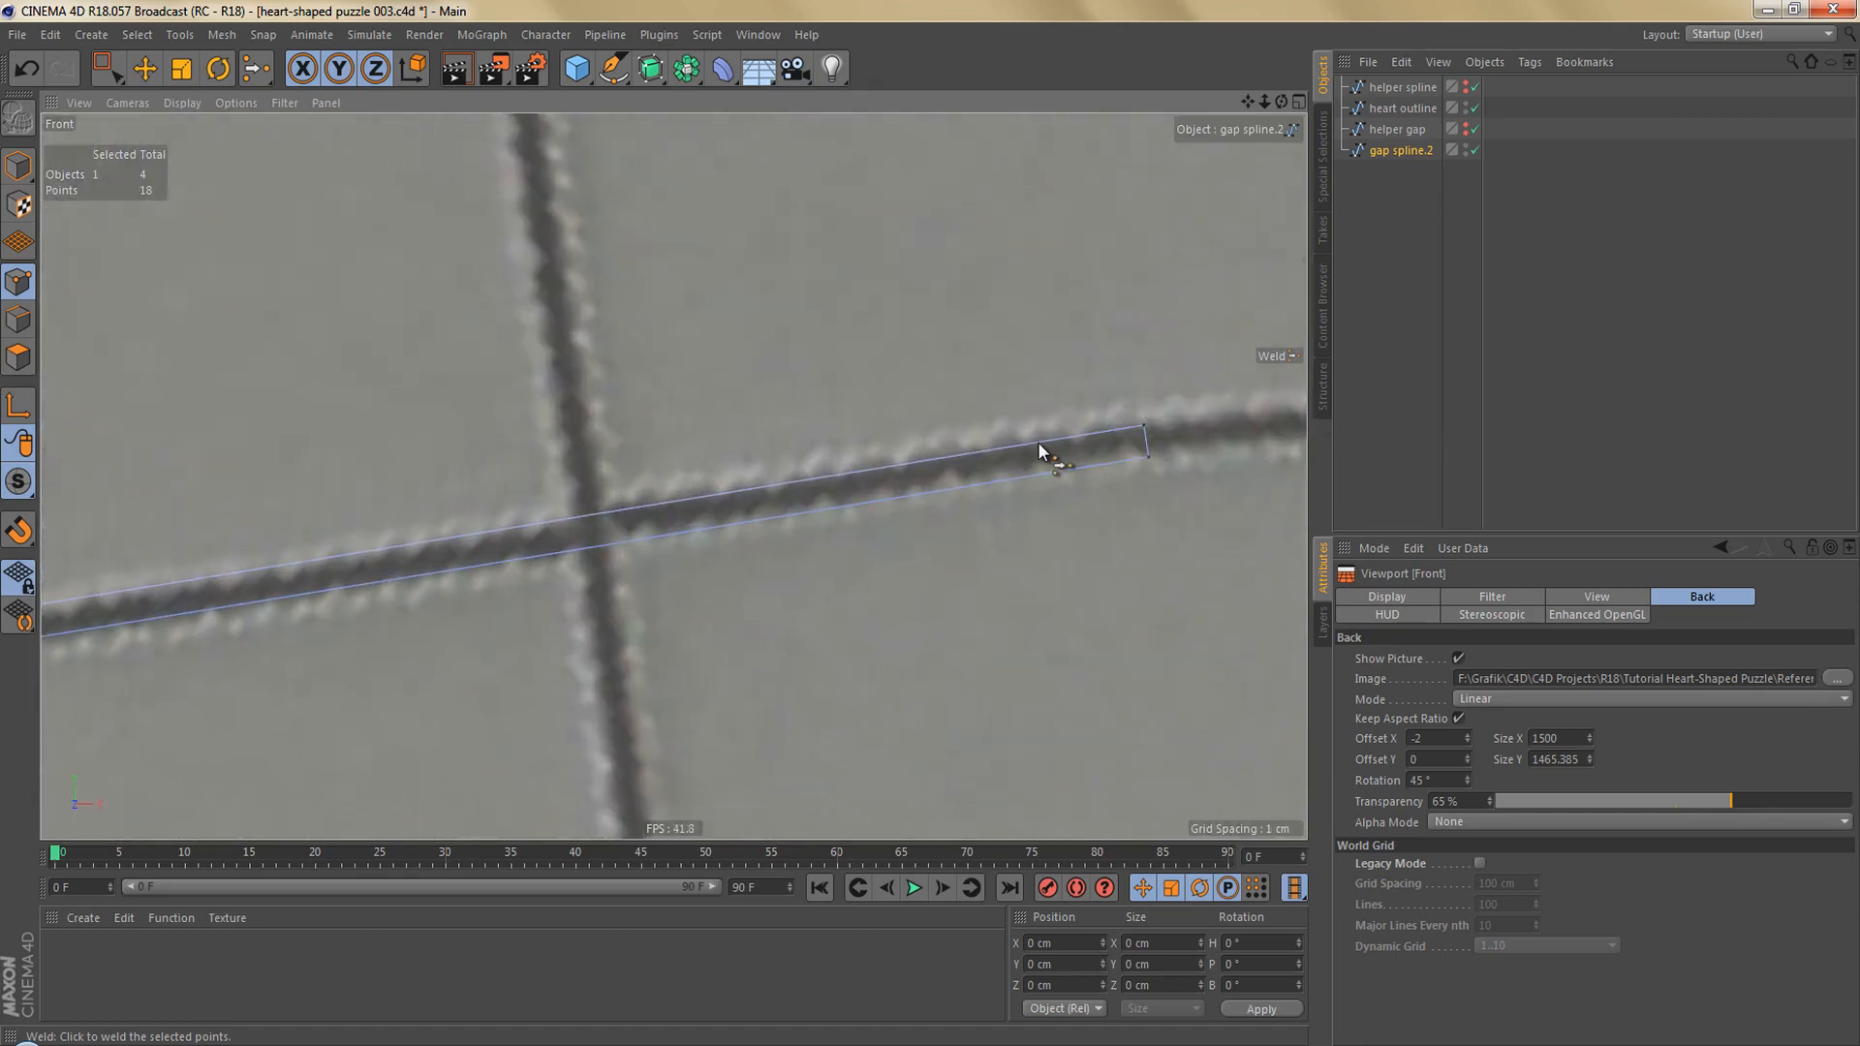
Turn off Close Spline for the gap spline.
{"action": "left_click", "coordinate": [1424, 151]}
{"action": "left_click", "coordinate": [1392, 659]}
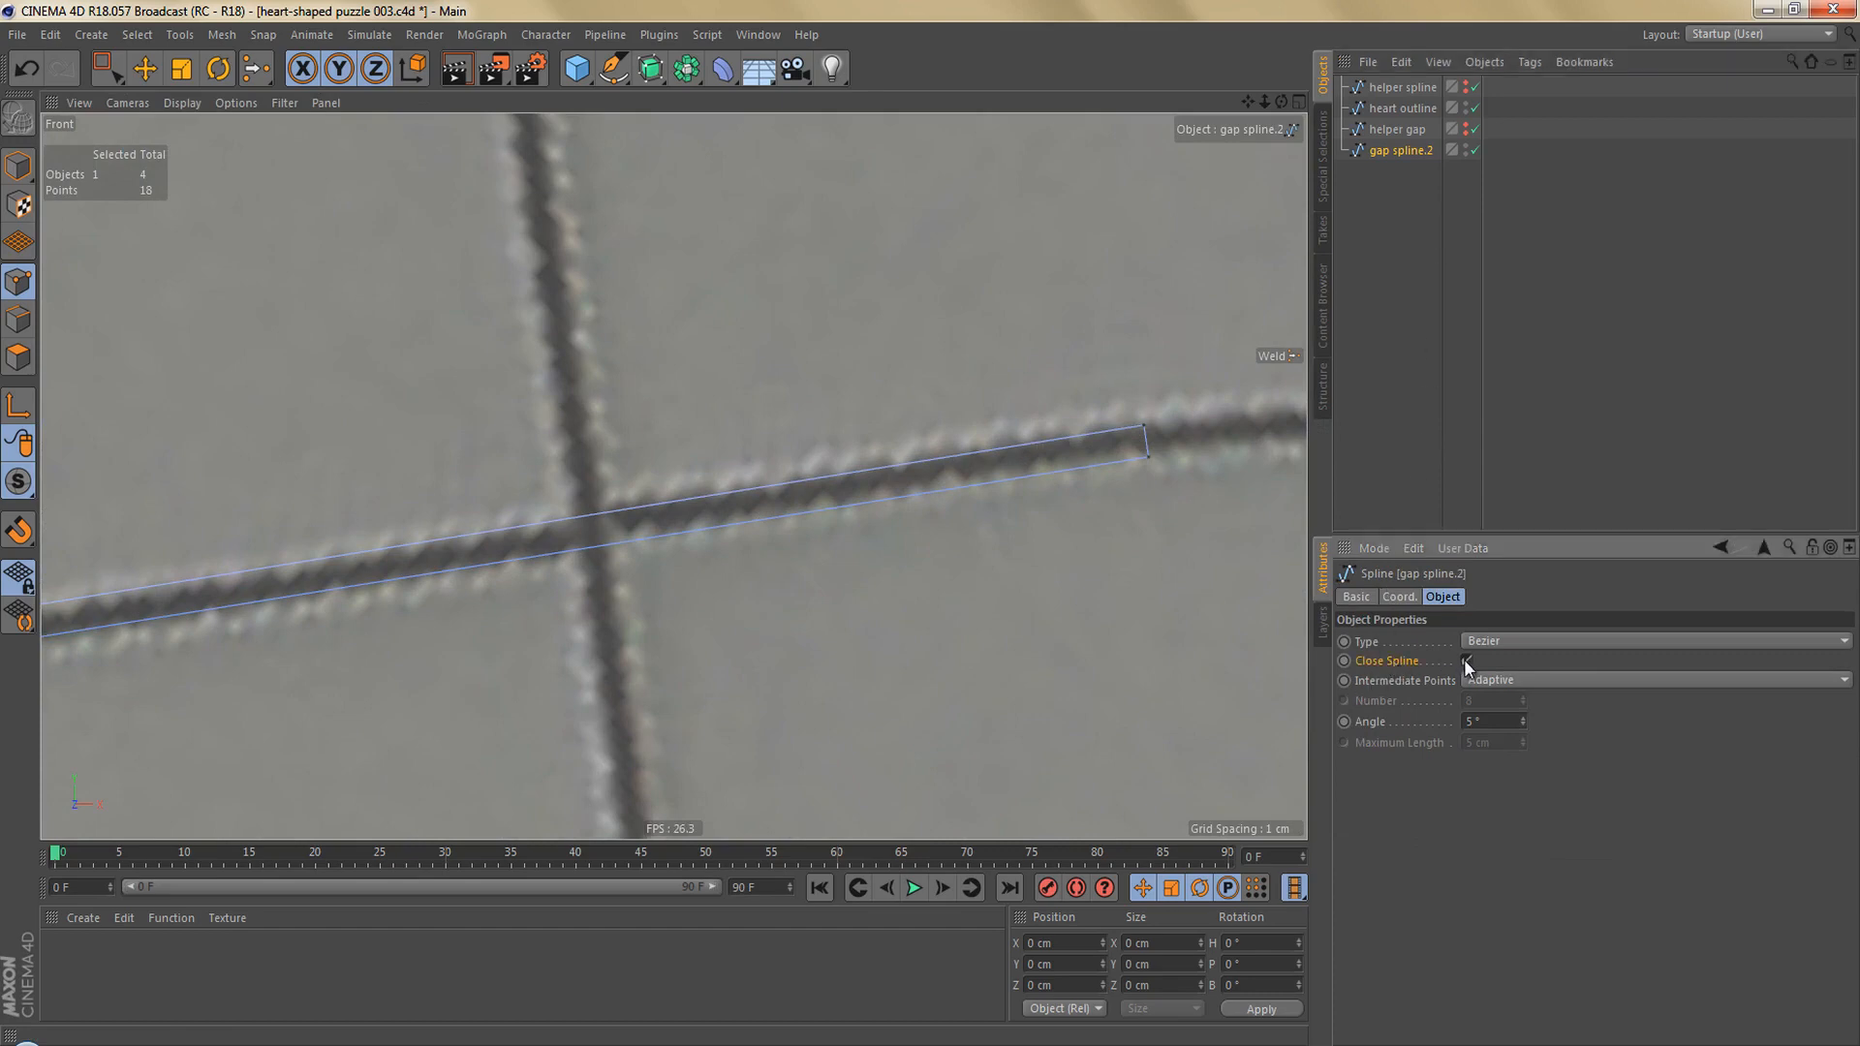
{"action": "left_click", "coordinate": [1467, 659]}
{"action": "scroll", "coordinate": [854, 560], "scroll_direction": "down", "scroll_amount": 10}
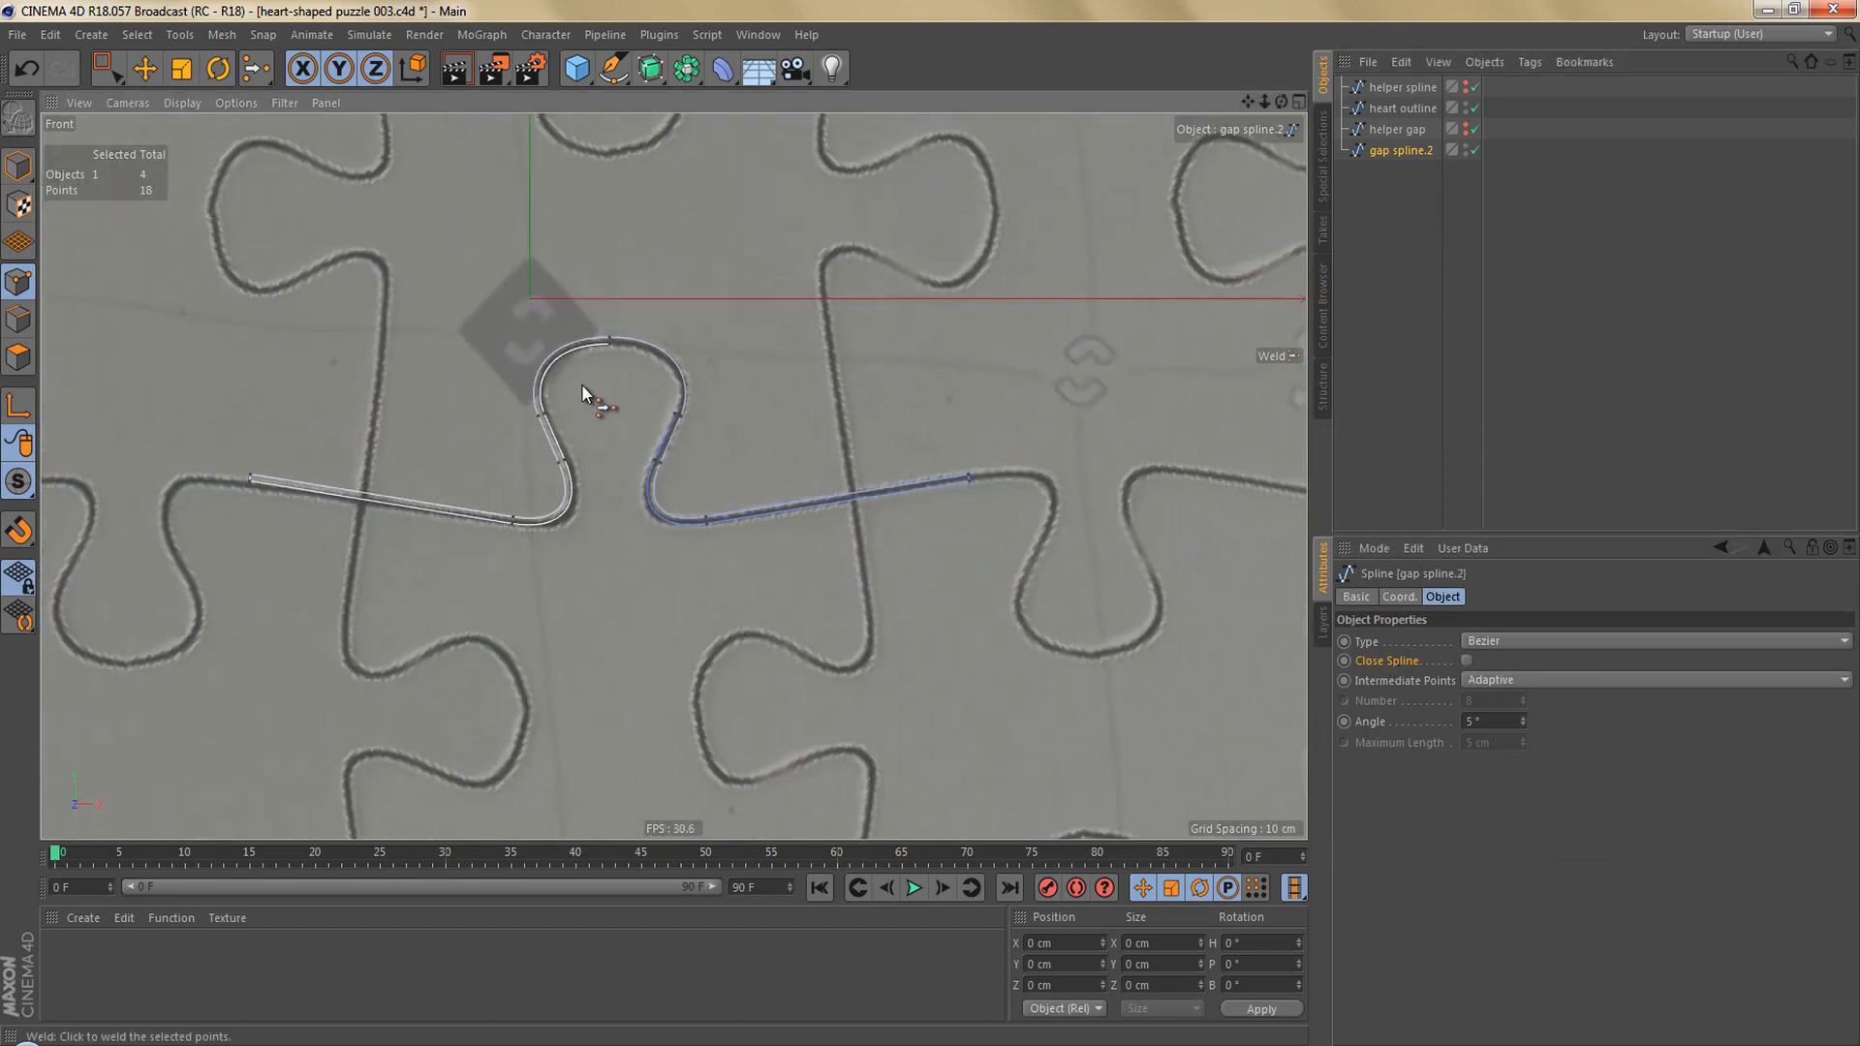
Set the upper point at the gap spline's left end as the spline's first point.
{"action": "middle_click_drag", "start_coordinate": [614, 417], "coordinate": [809, 437], "text": "alt"}
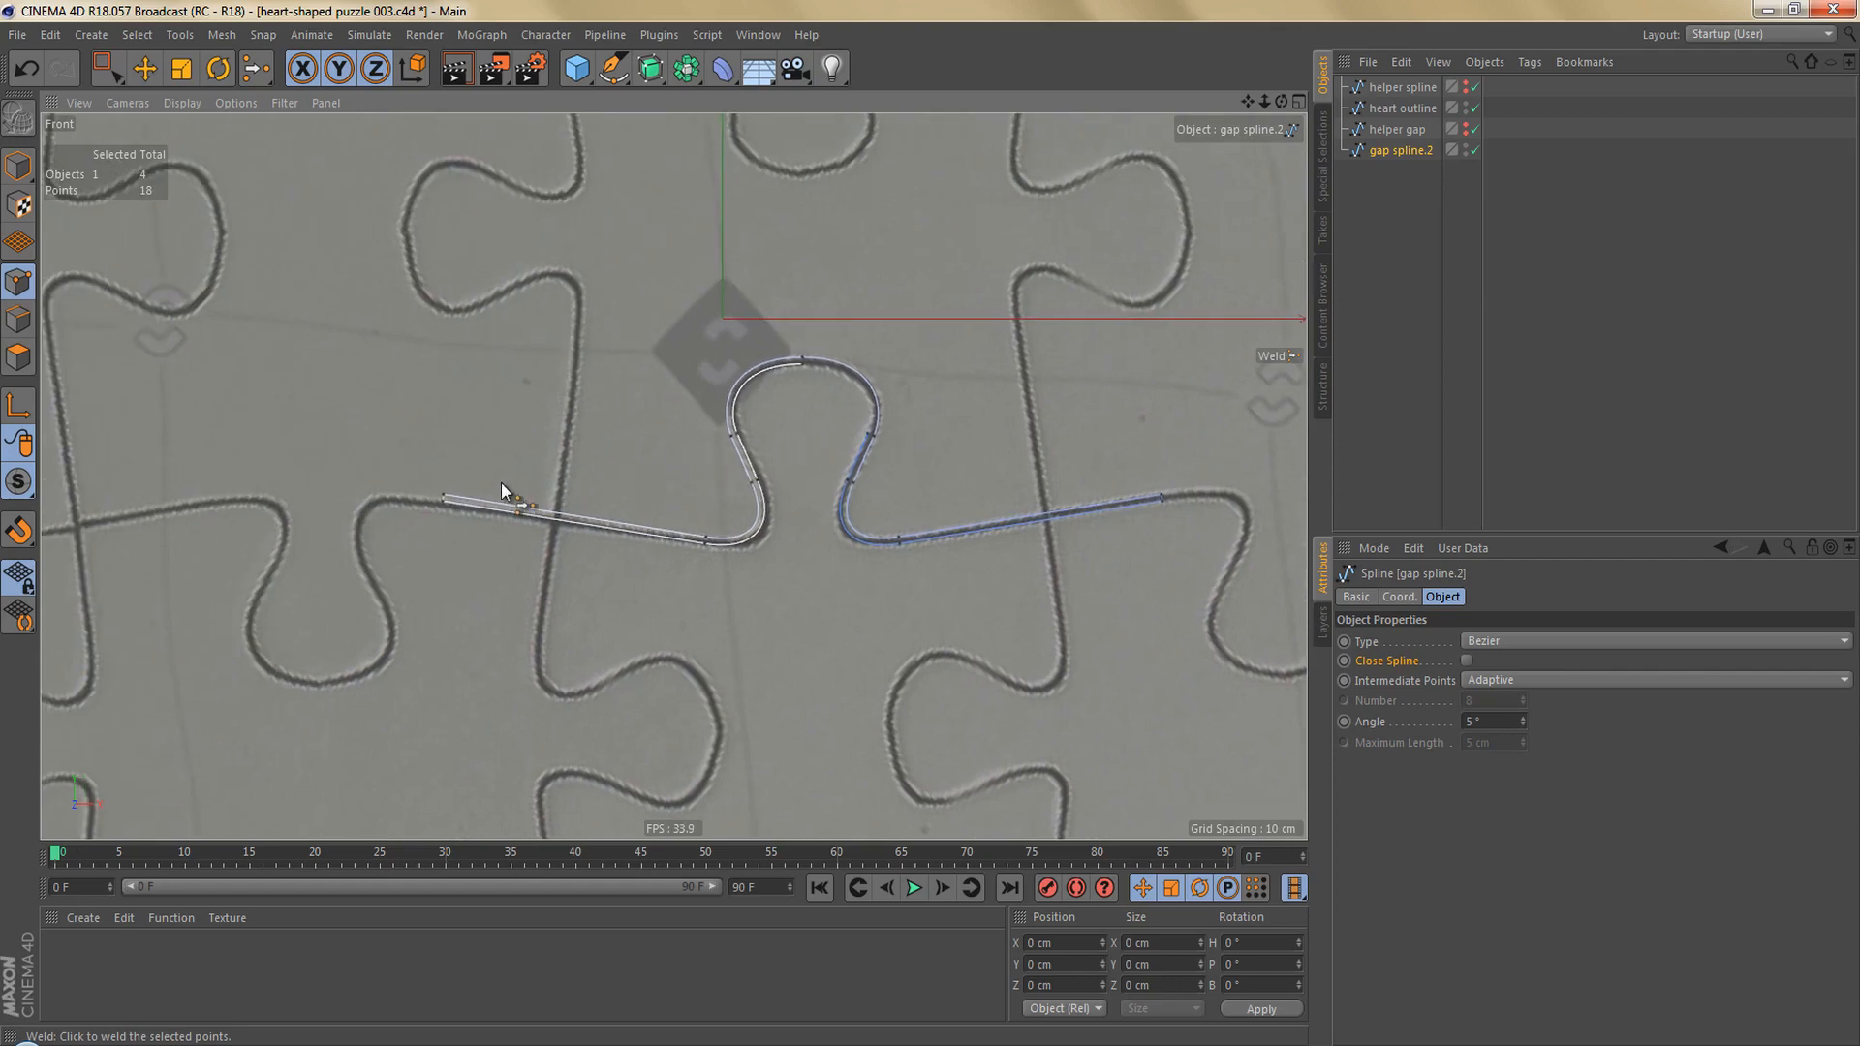
{"action": "right_click_drag", "start_coordinate": [443, 492], "coordinate": [524, 498], "text": "alt"}
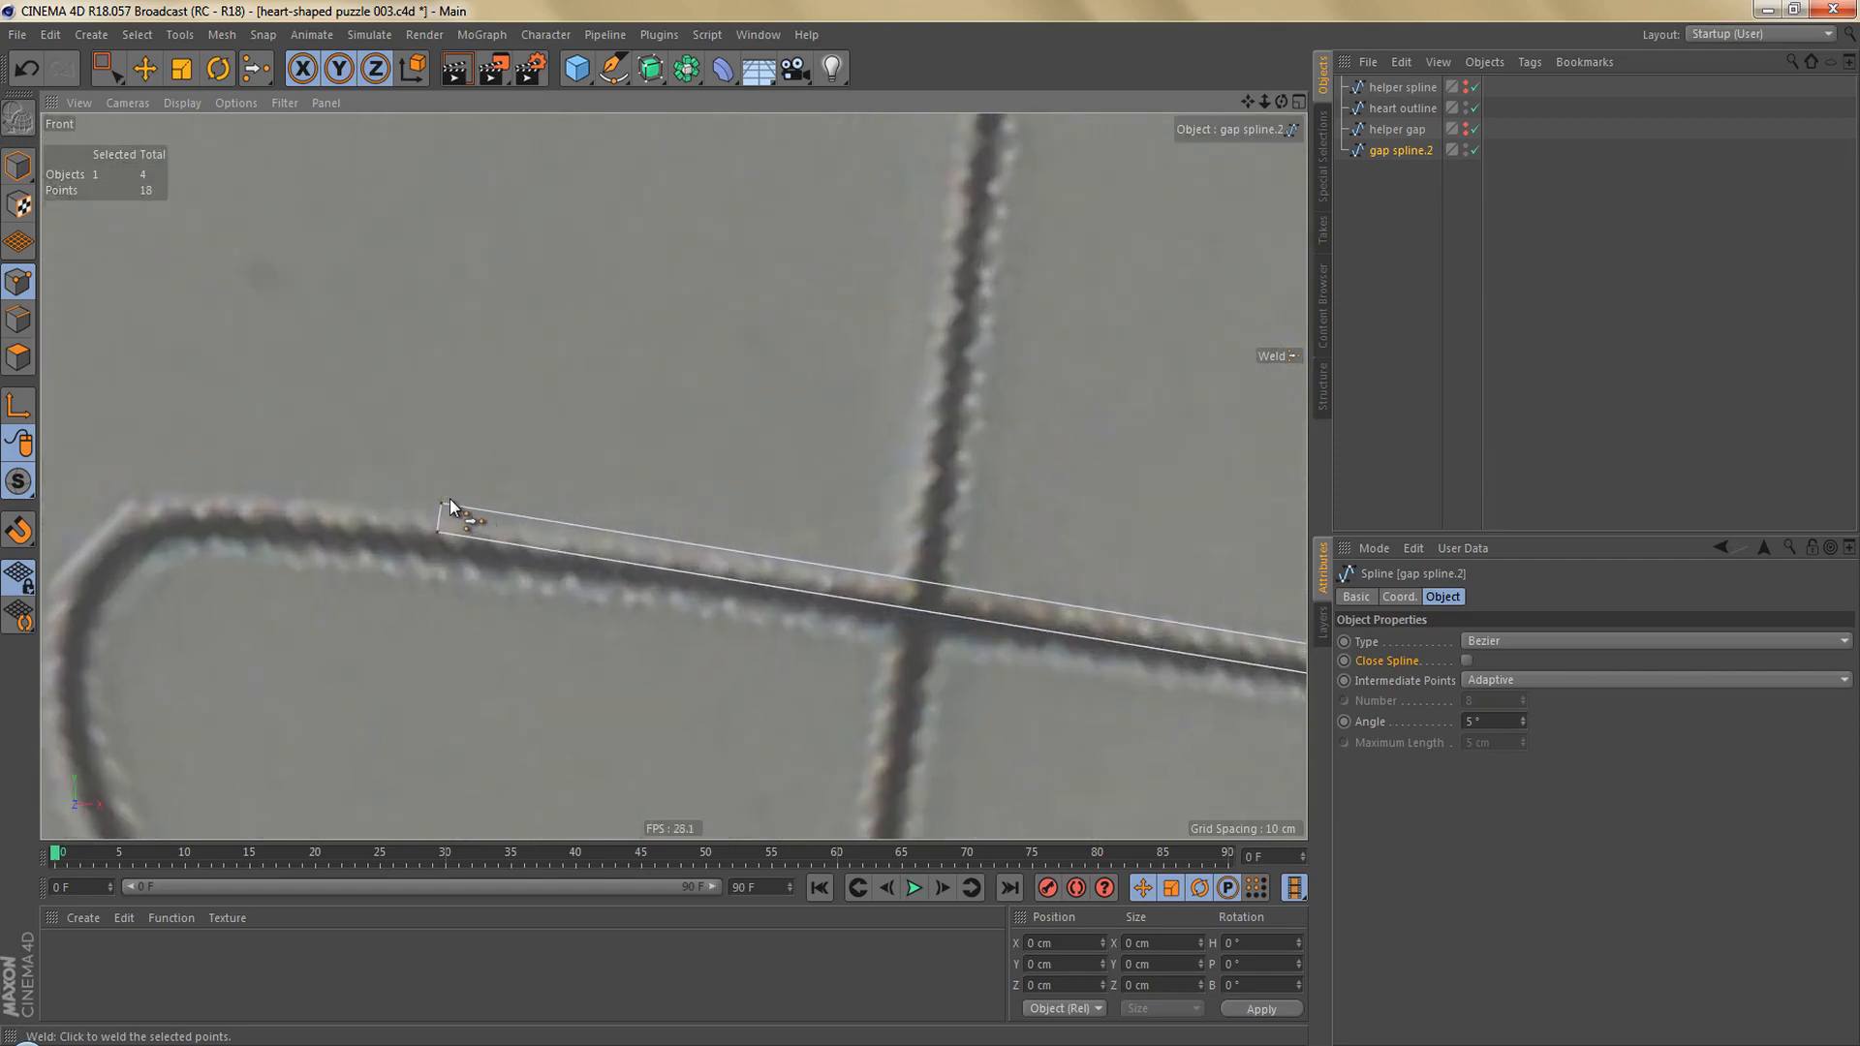
{"action": "key", "text": "0"}
{"action": "left_click_drag", "start_coordinate": [463, 520], "coordinate": [426, 490]}
{"action": "right_click", "coordinate": [697, 405]}
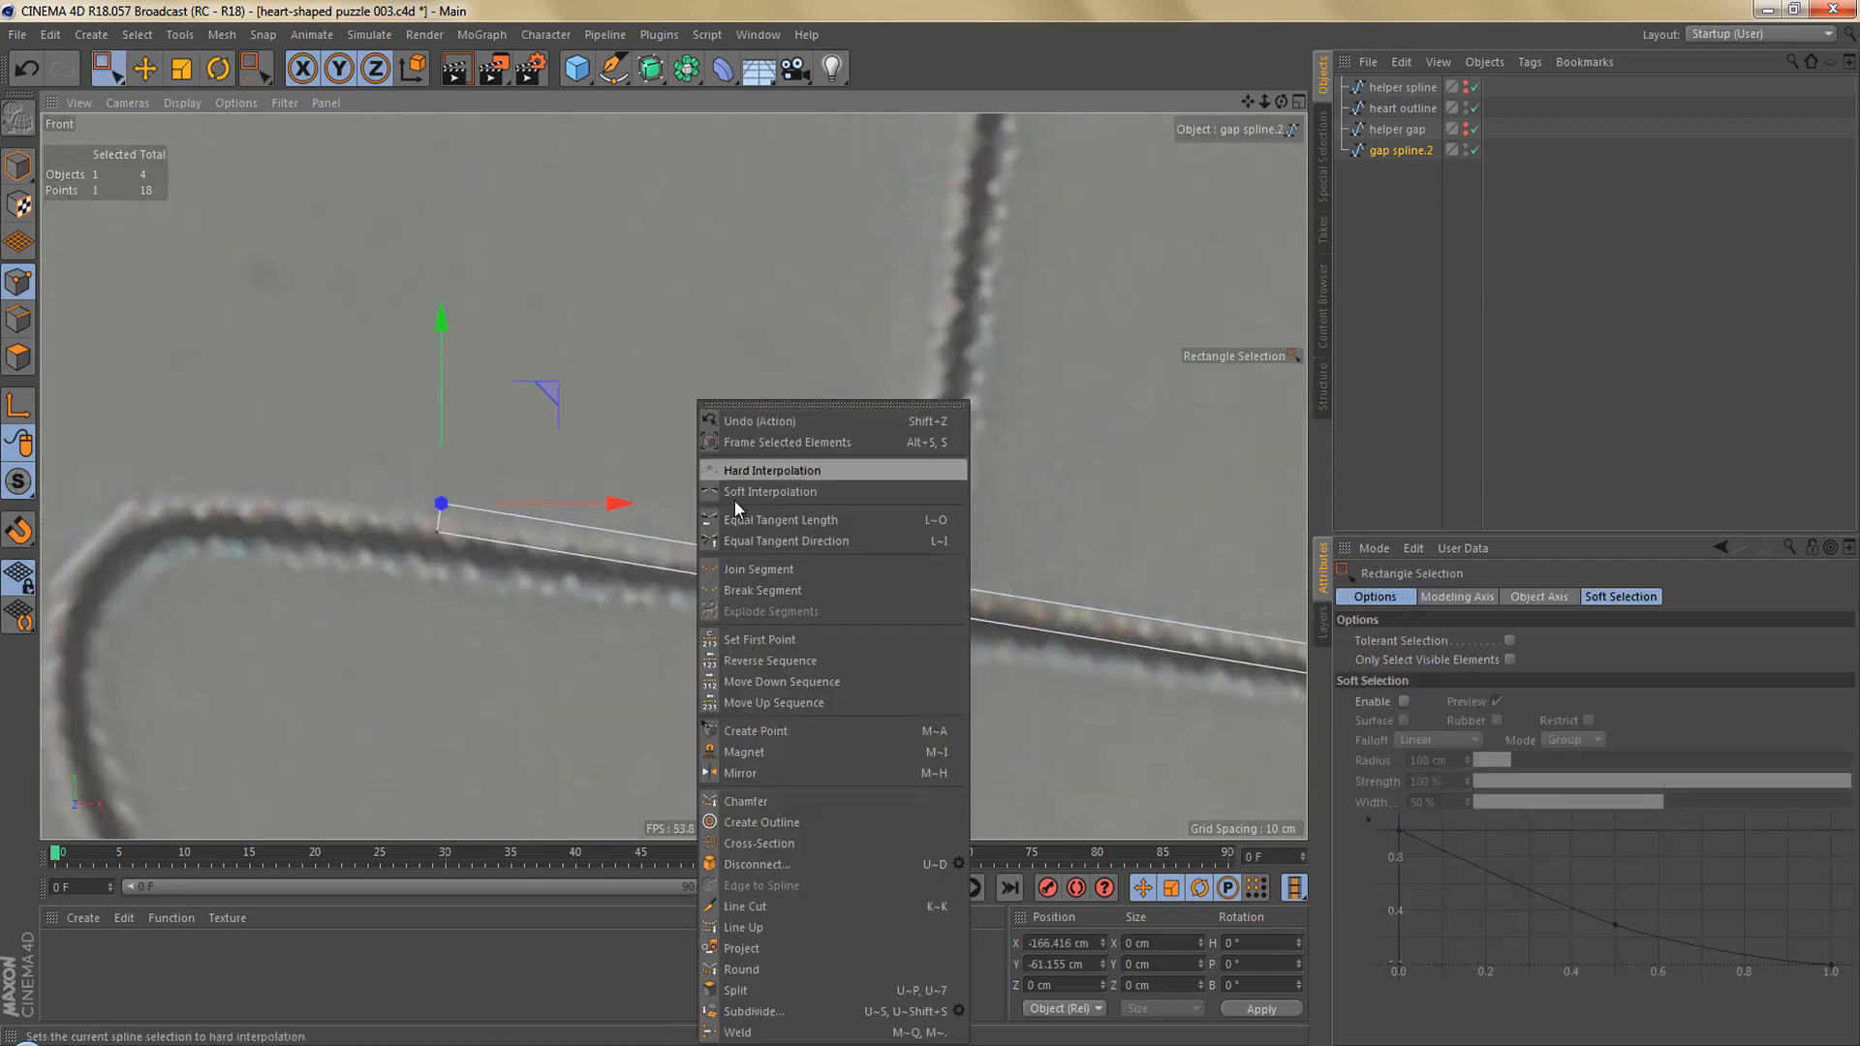
{"action": "left_click", "coordinate": [808, 639]}
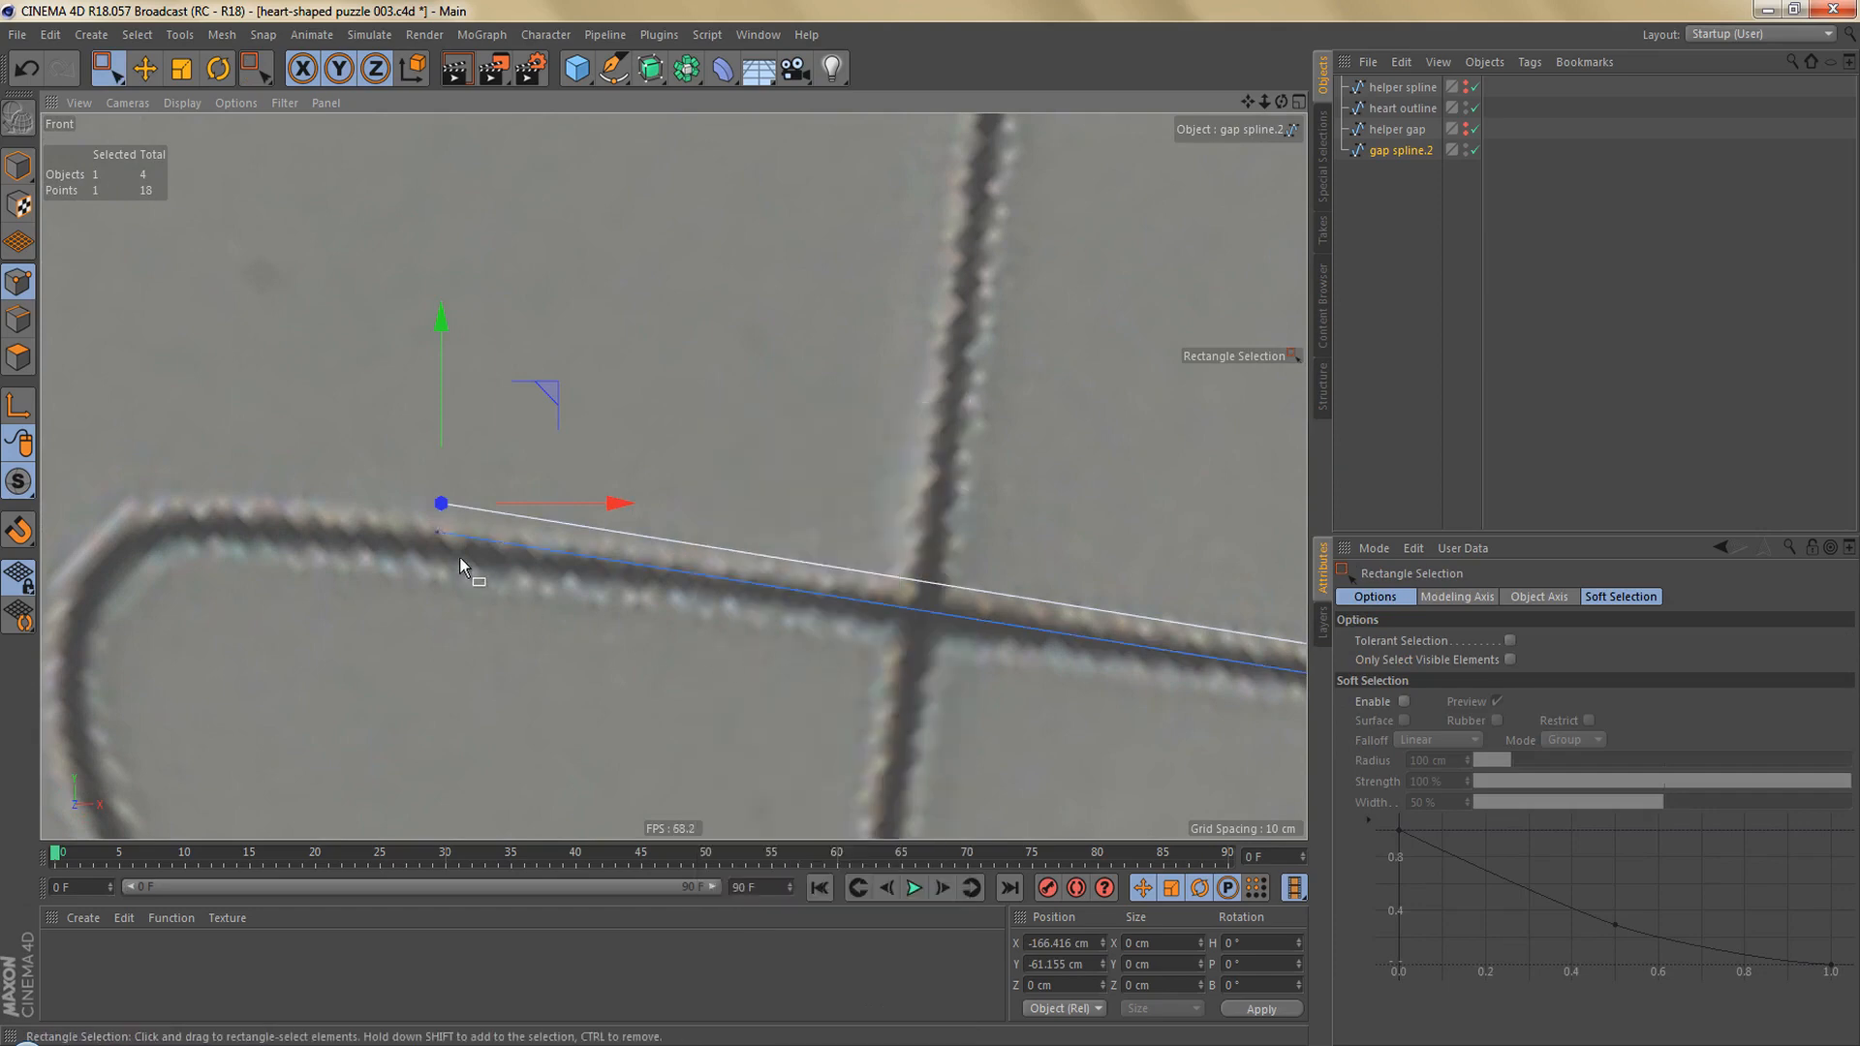
{"action": "scroll", "coordinate": [461, 564], "scroll_direction": "up", "scroll_amount": 3}
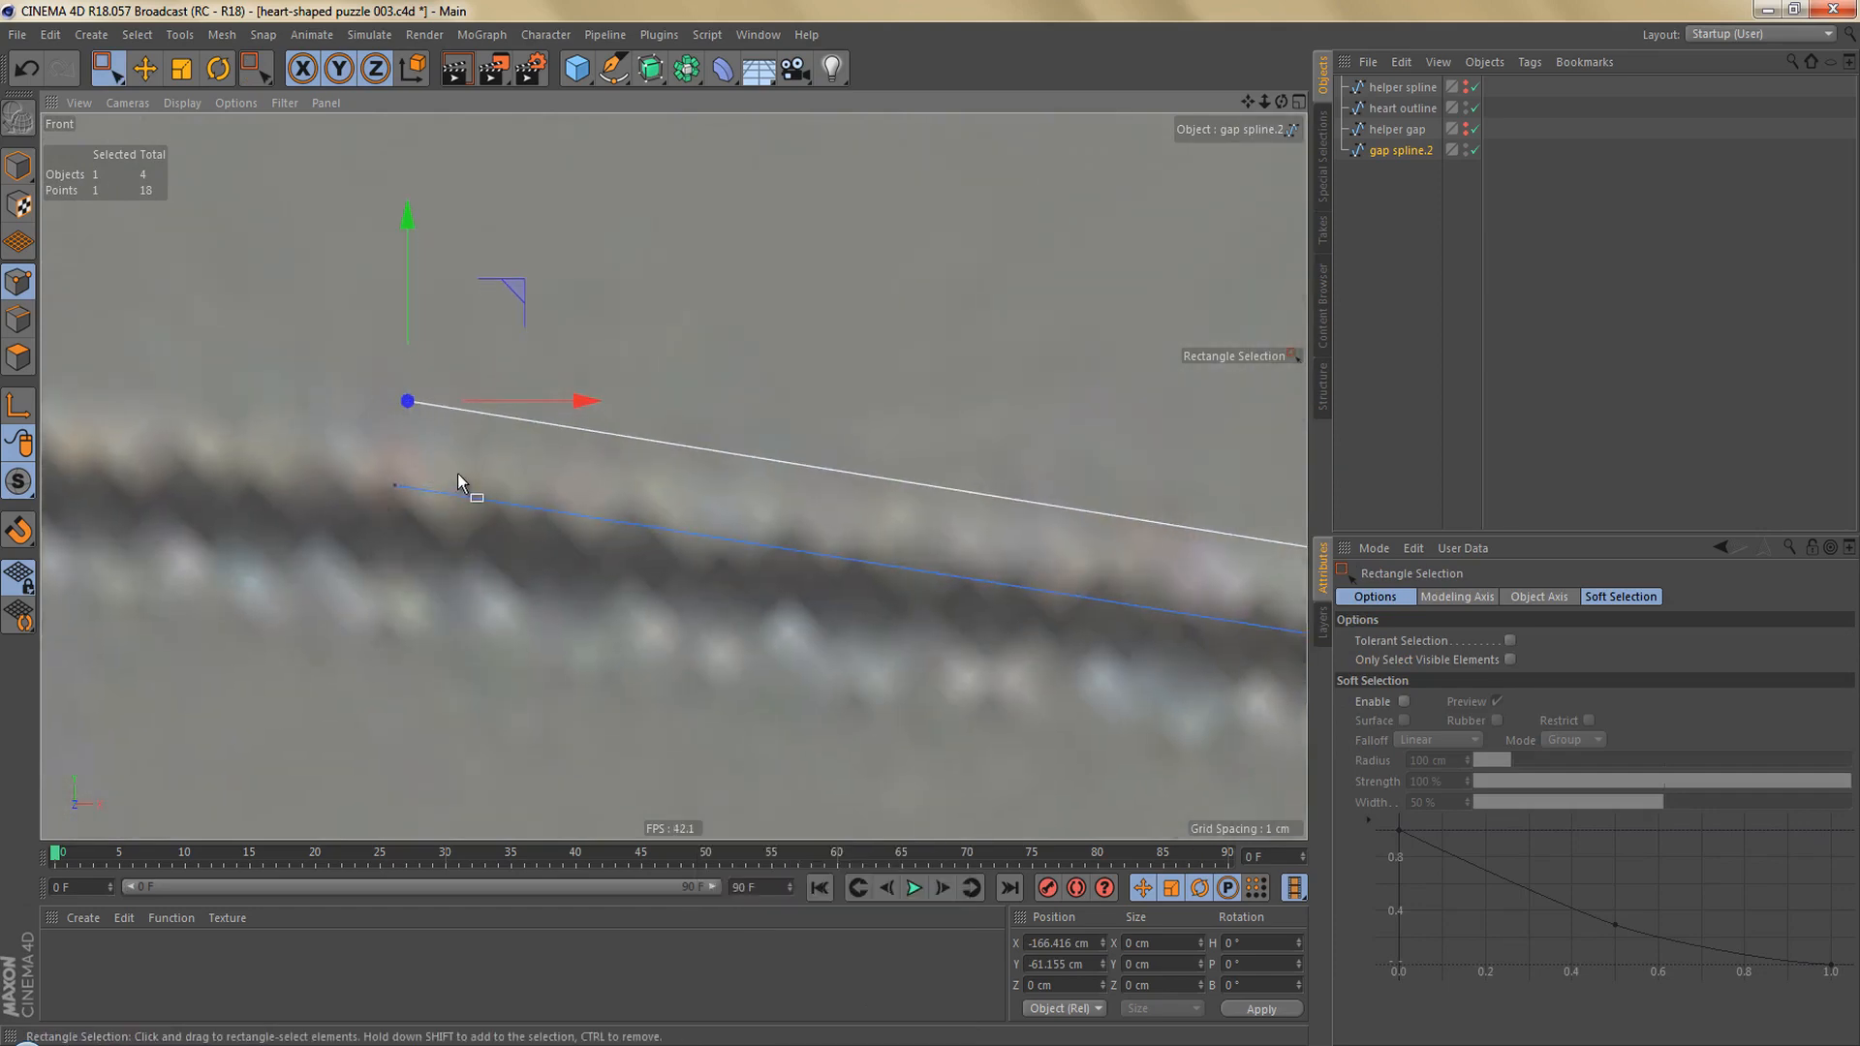
Add a point to the short segment closing the gap spline's right end with a Line Cut across it.
{"action": "right_click_drag", "start_coordinate": [402, 463], "coordinate": [268, 618], "text": "alt"}
{"action": "middle_click_drag", "start_coordinate": [694, 602], "coordinate": [404, 637], "text": "alt"}
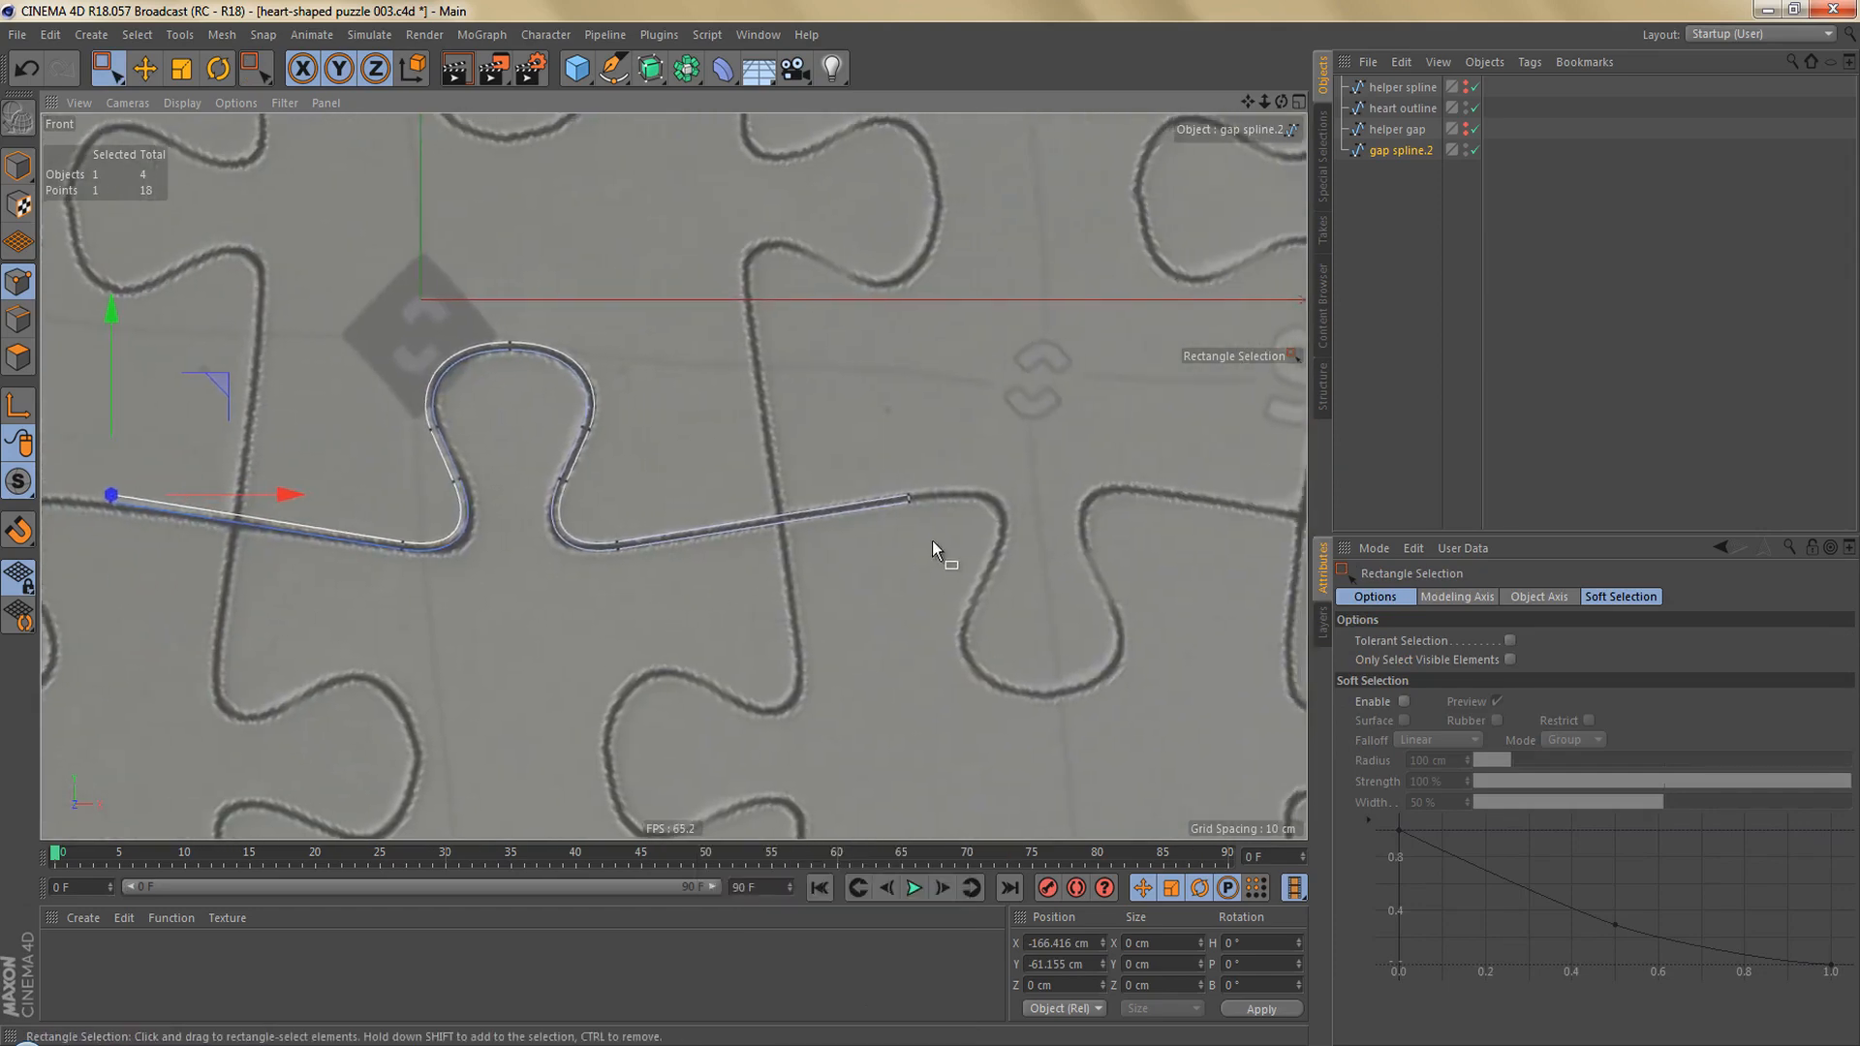
{"action": "right_click_drag", "start_coordinate": [904, 500], "coordinate": [1071, 467], "text": "alt"}
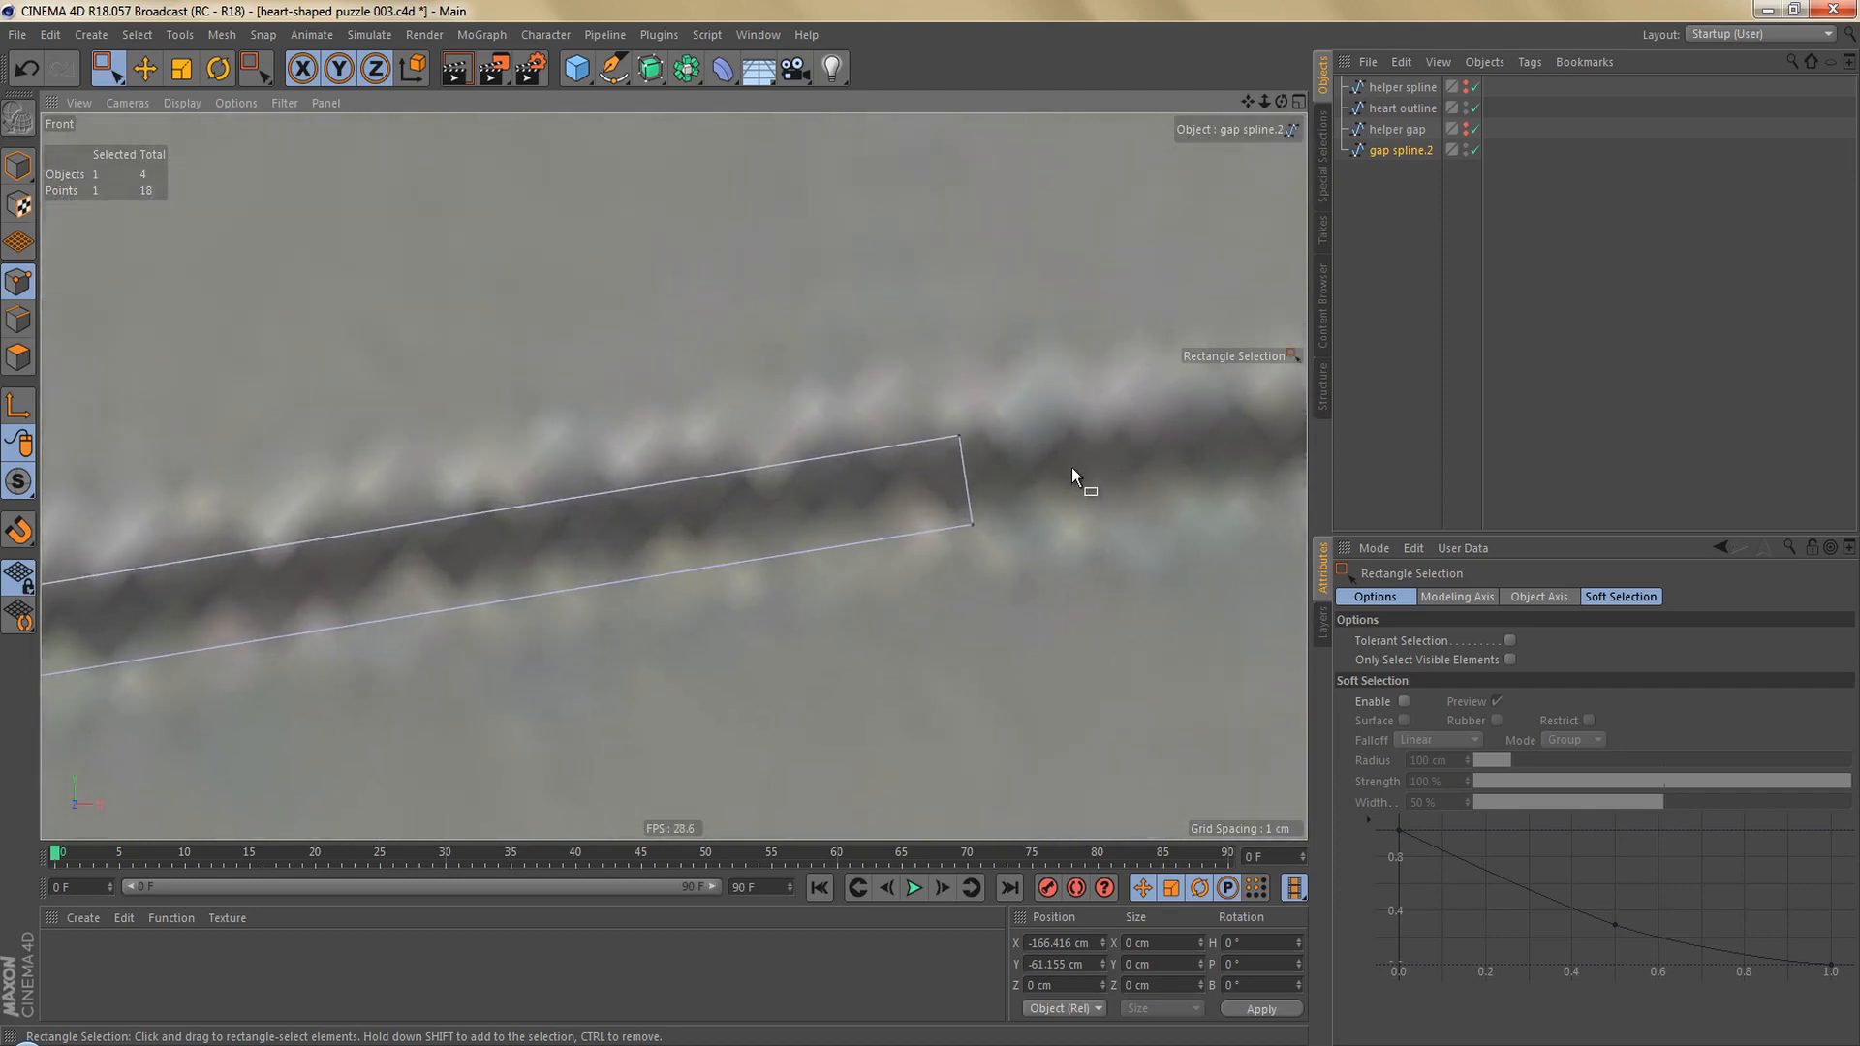
{"action": "scroll", "coordinate": [994, 467], "scroll_direction": "up", "scroll_amount": 1}
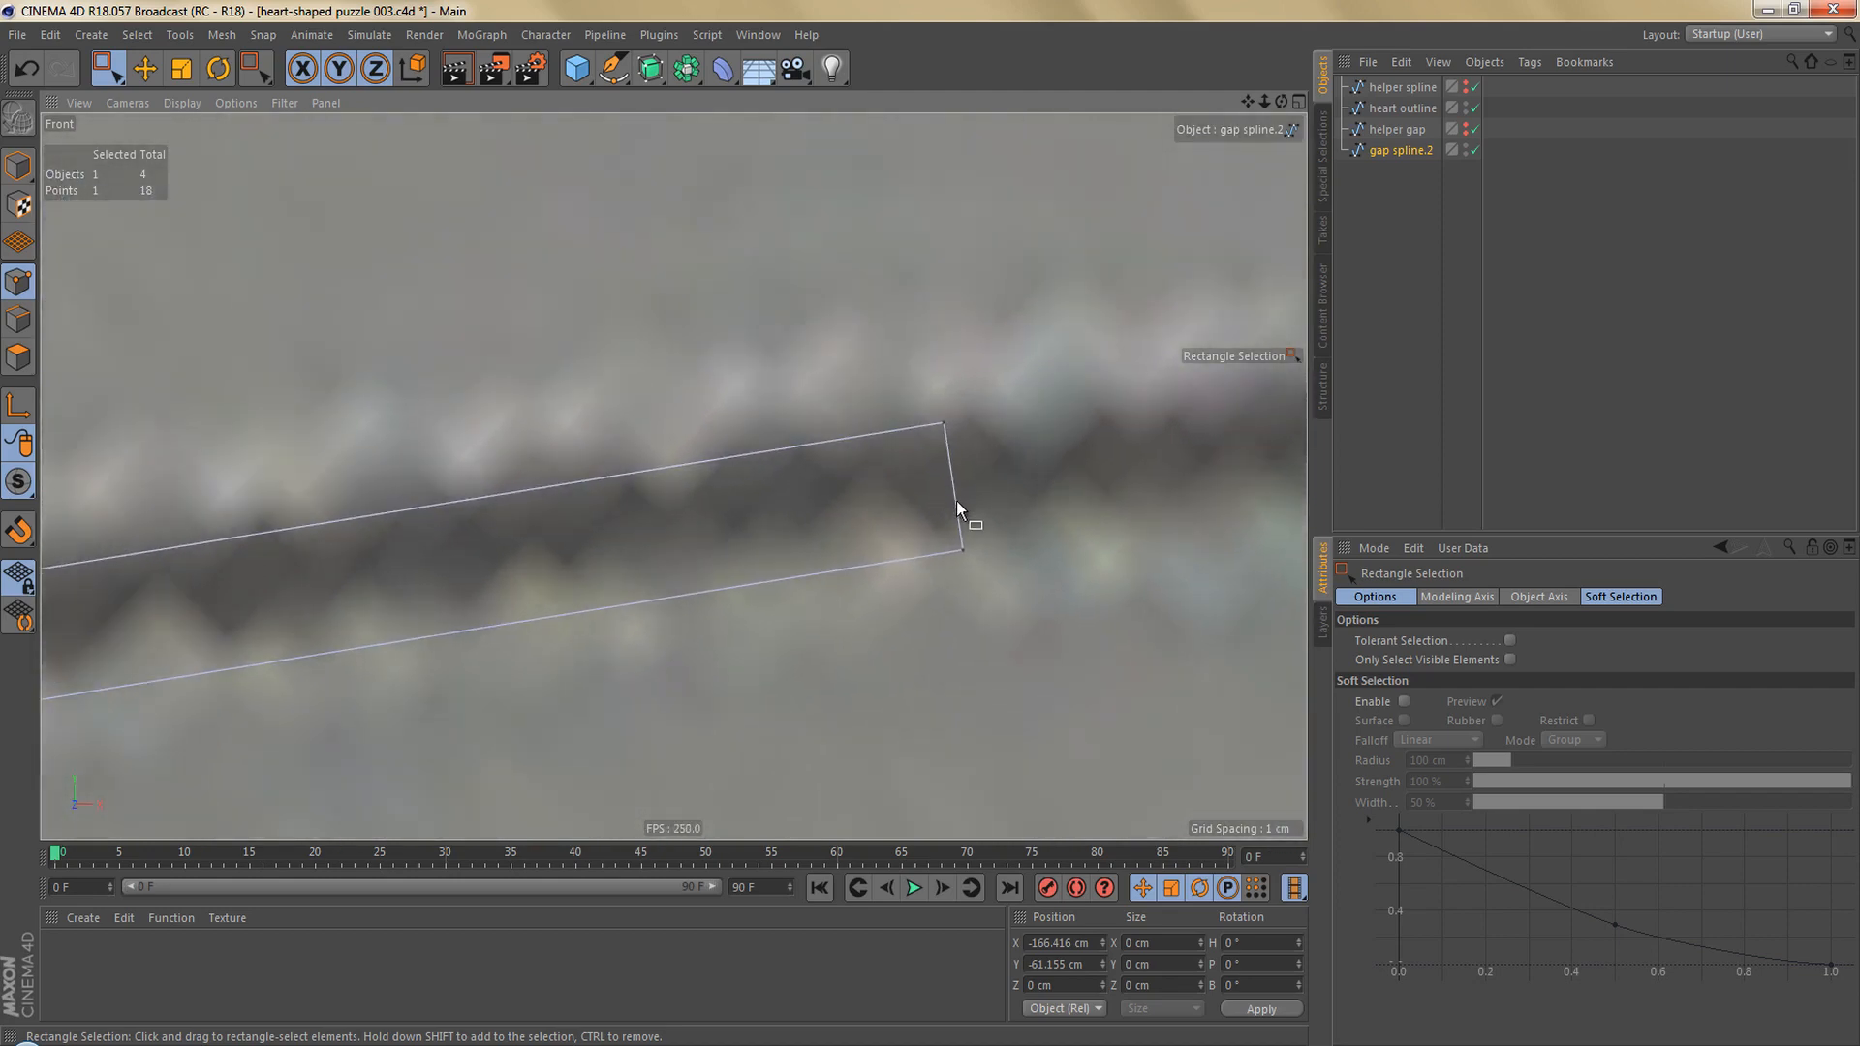
{"action": "key", "text": "k"}
{"action": "key", "text": "k"}
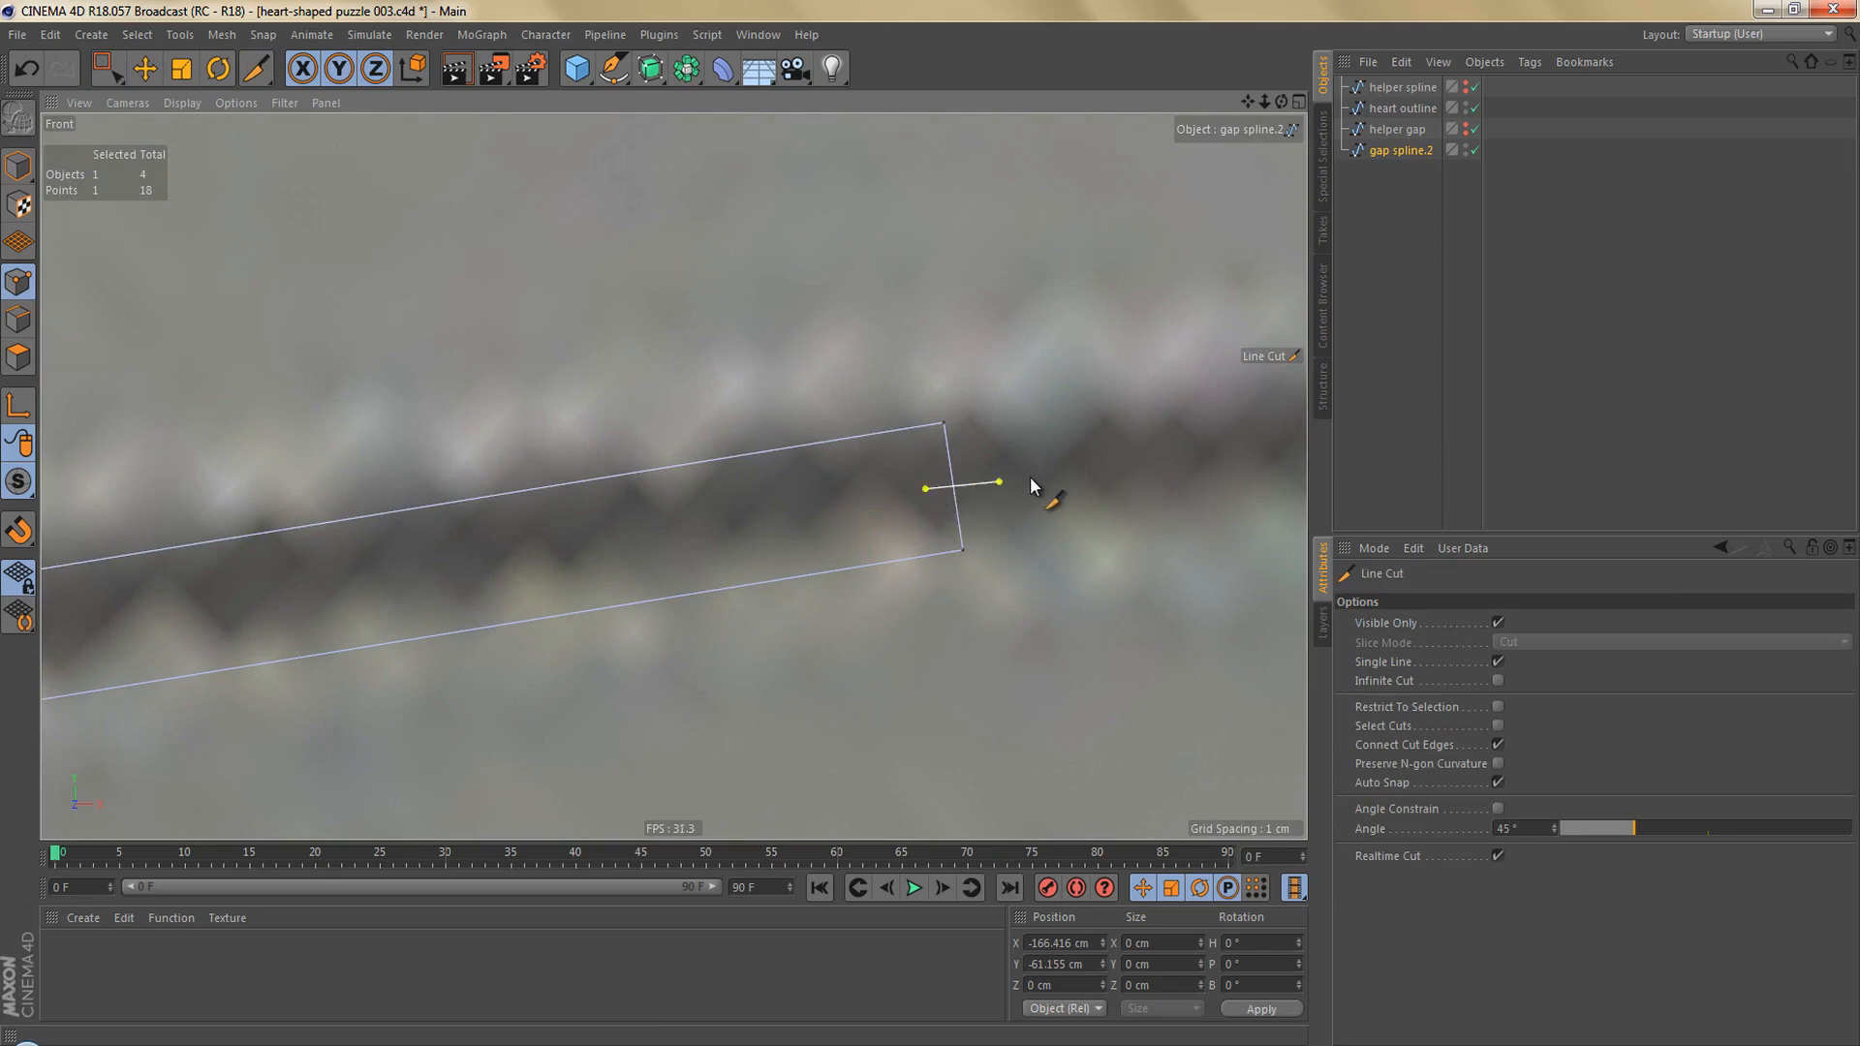
{"action": "key", "text": "space"}
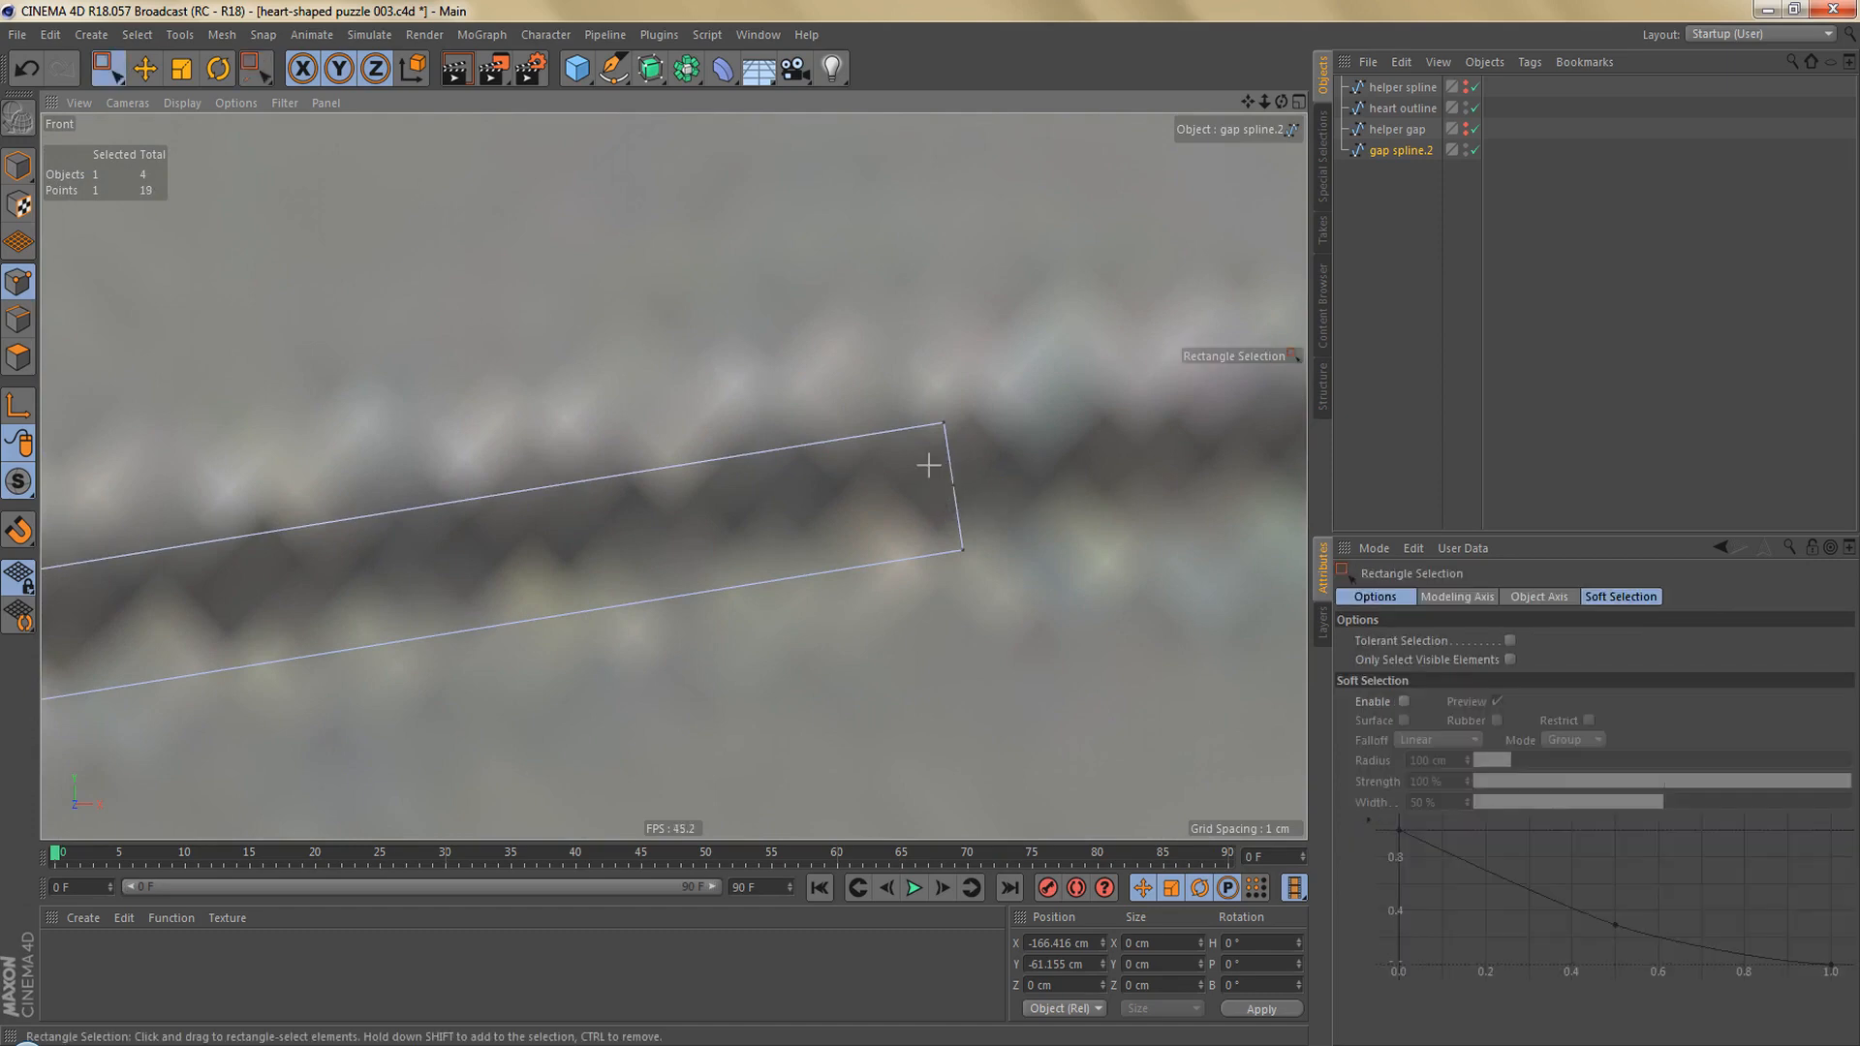
Disconnect the spline at the point cut into its right end and delete the loose points there to open that end.
{"action": "left_click", "coordinate": [953, 485]}
{"action": "right_click", "coordinate": [1108, 402]}
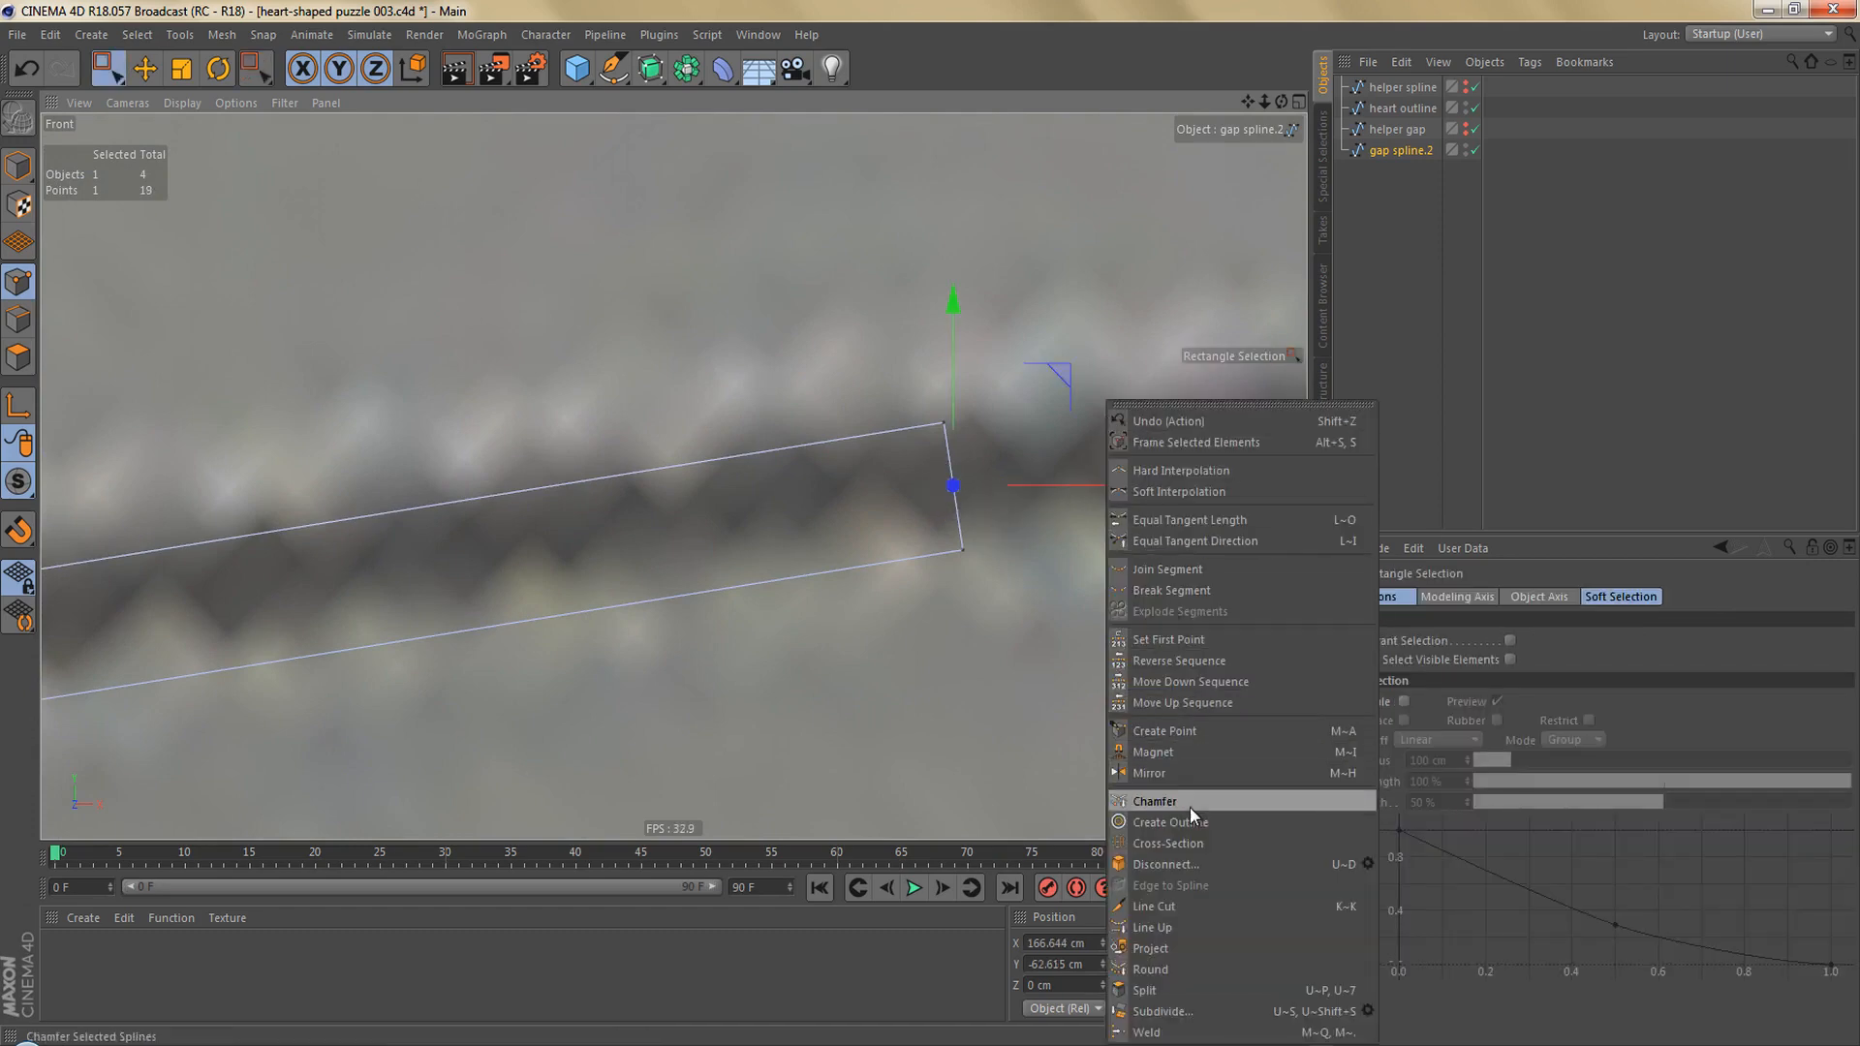
{"action": "left_click", "coordinate": [1177, 856]}
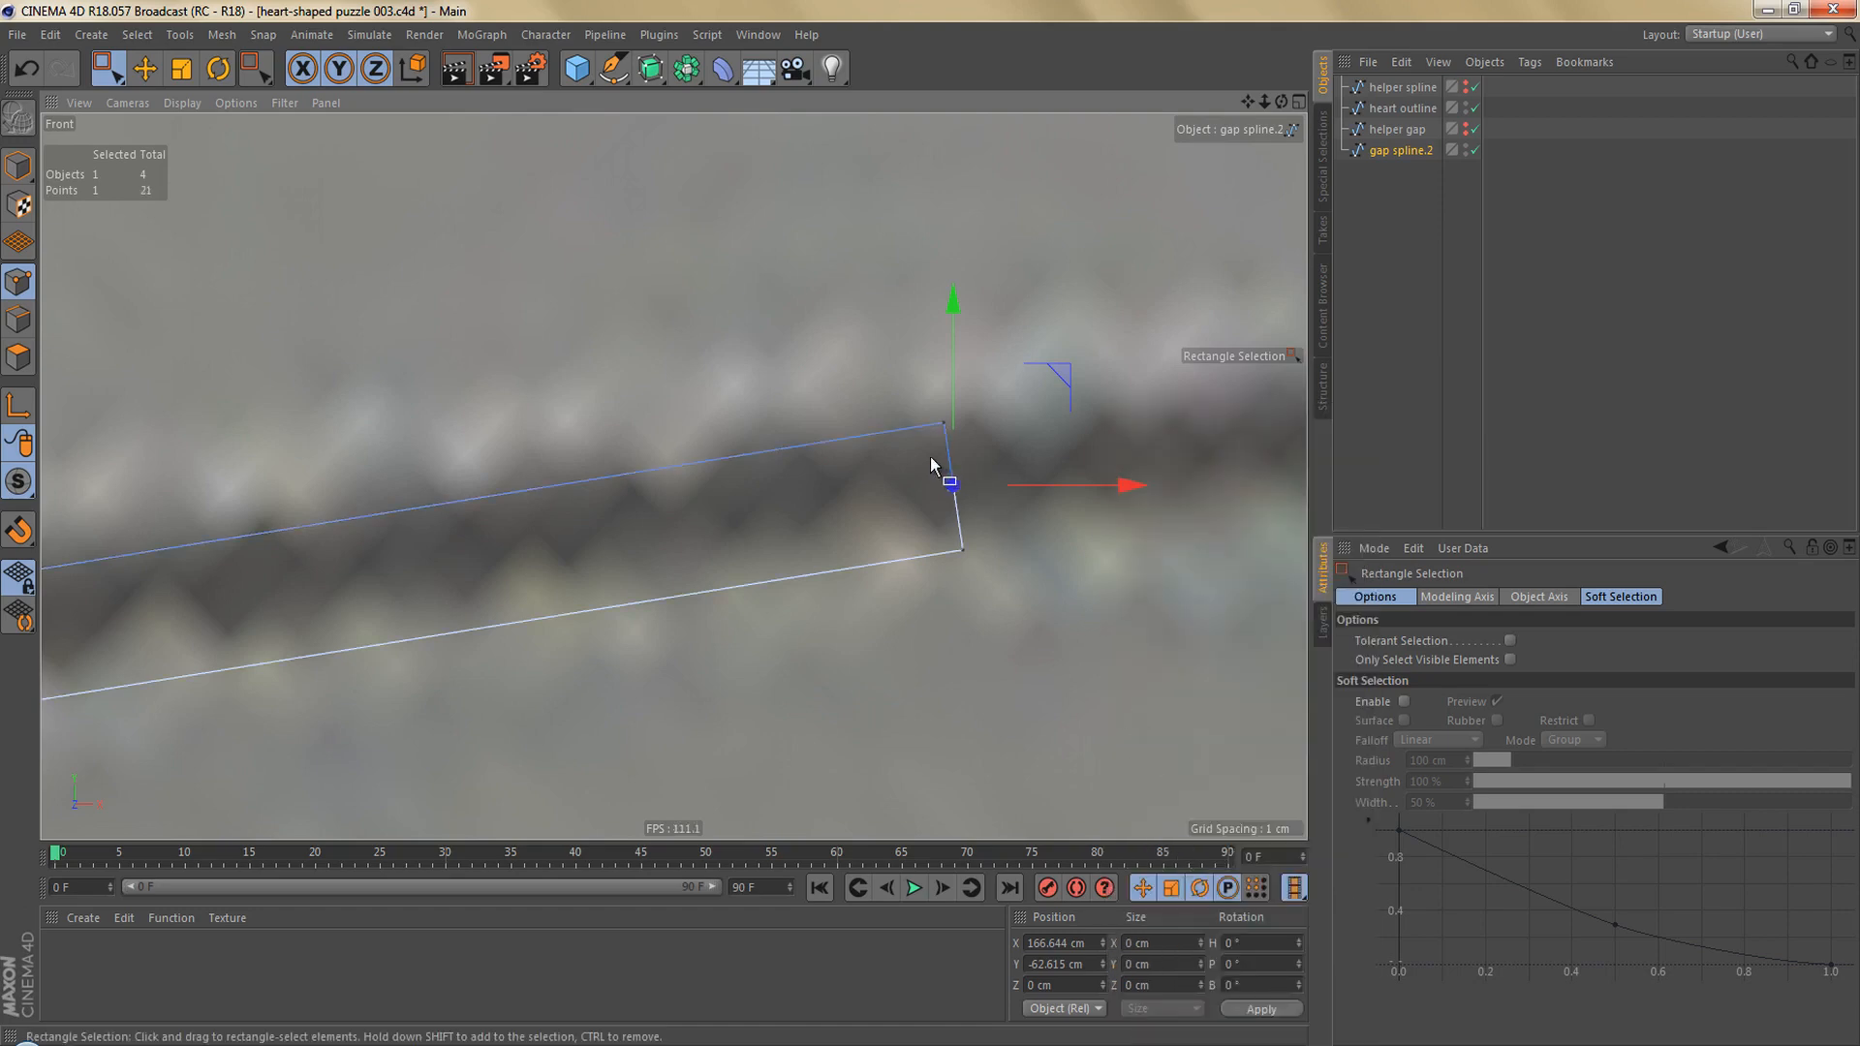
{"action": "left_click_drag", "start_coordinate": [931, 456], "coordinate": [992, 528]}
{"action": "key", "text": "Delete"}
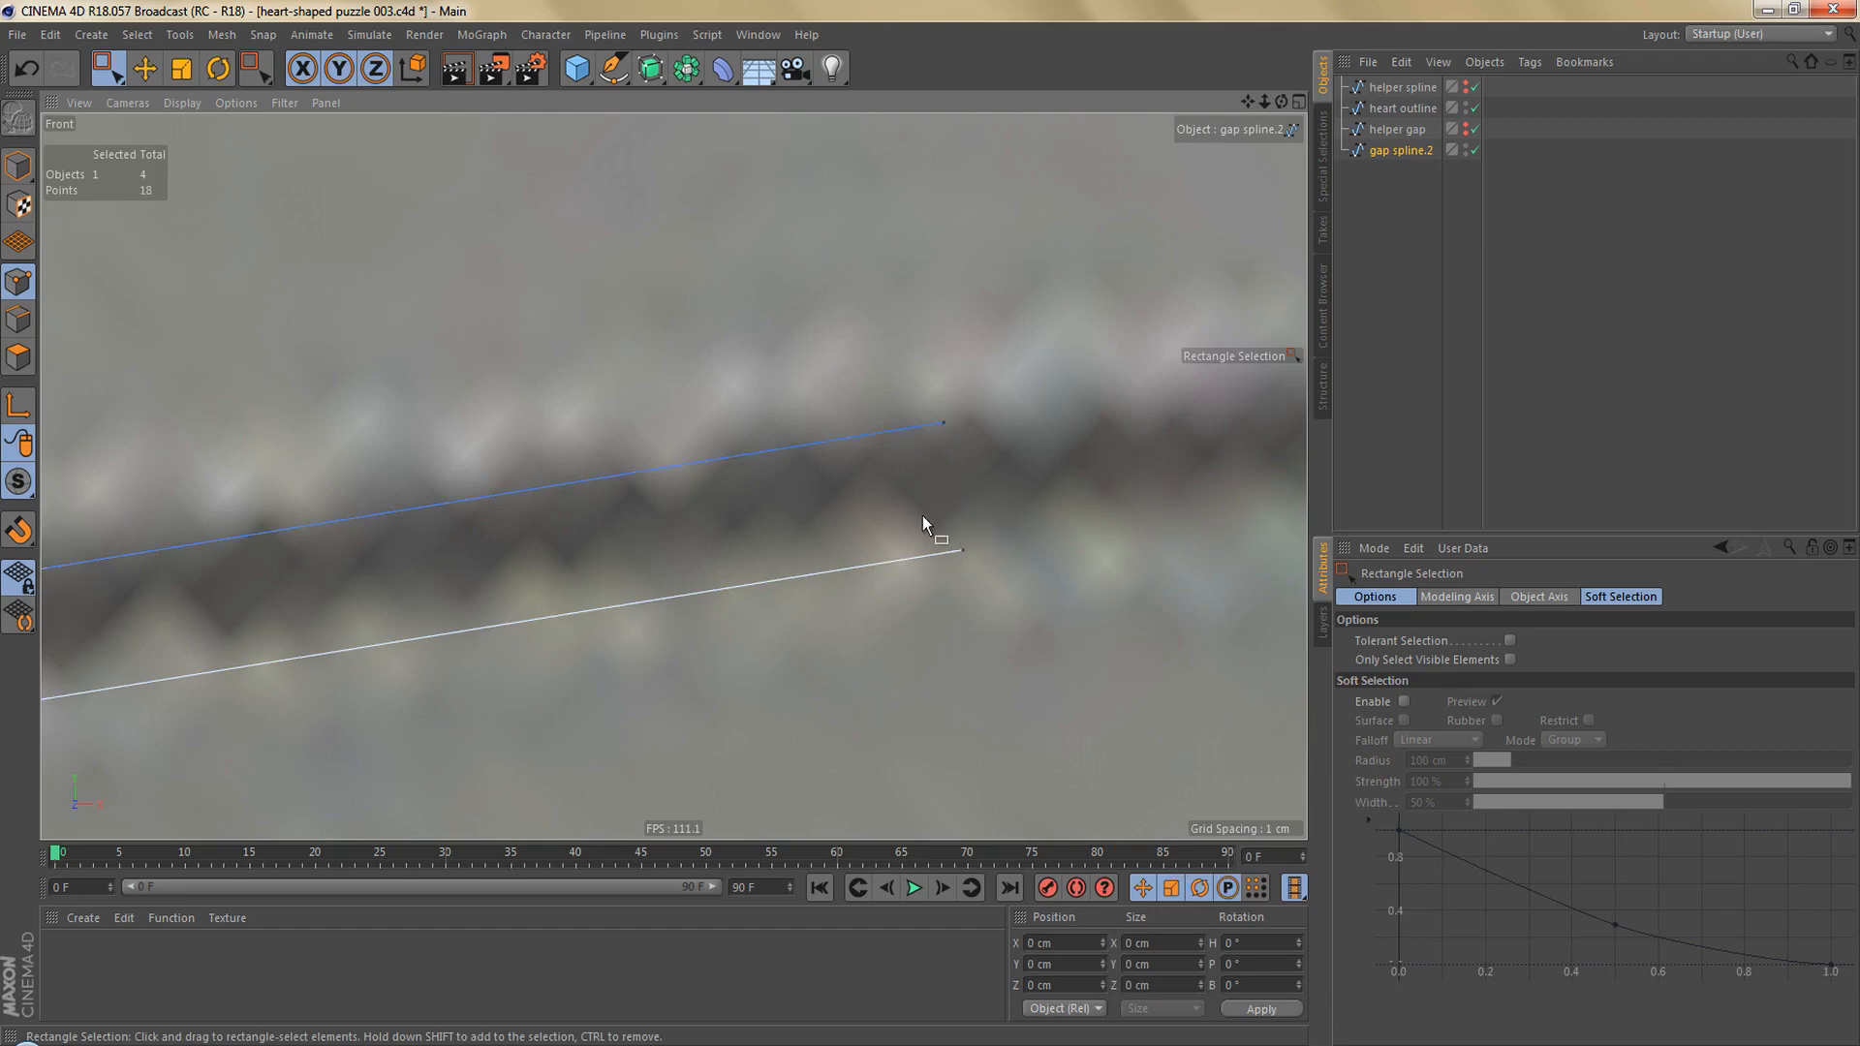
Center the gap spline's axis on all its points using Axis Center with the X, Y and Z offsets reset to 0 %.
{"action": "scroll", "coordinate": [1008, 492], "scroll_direction": "down", "scroll_amount": 5}
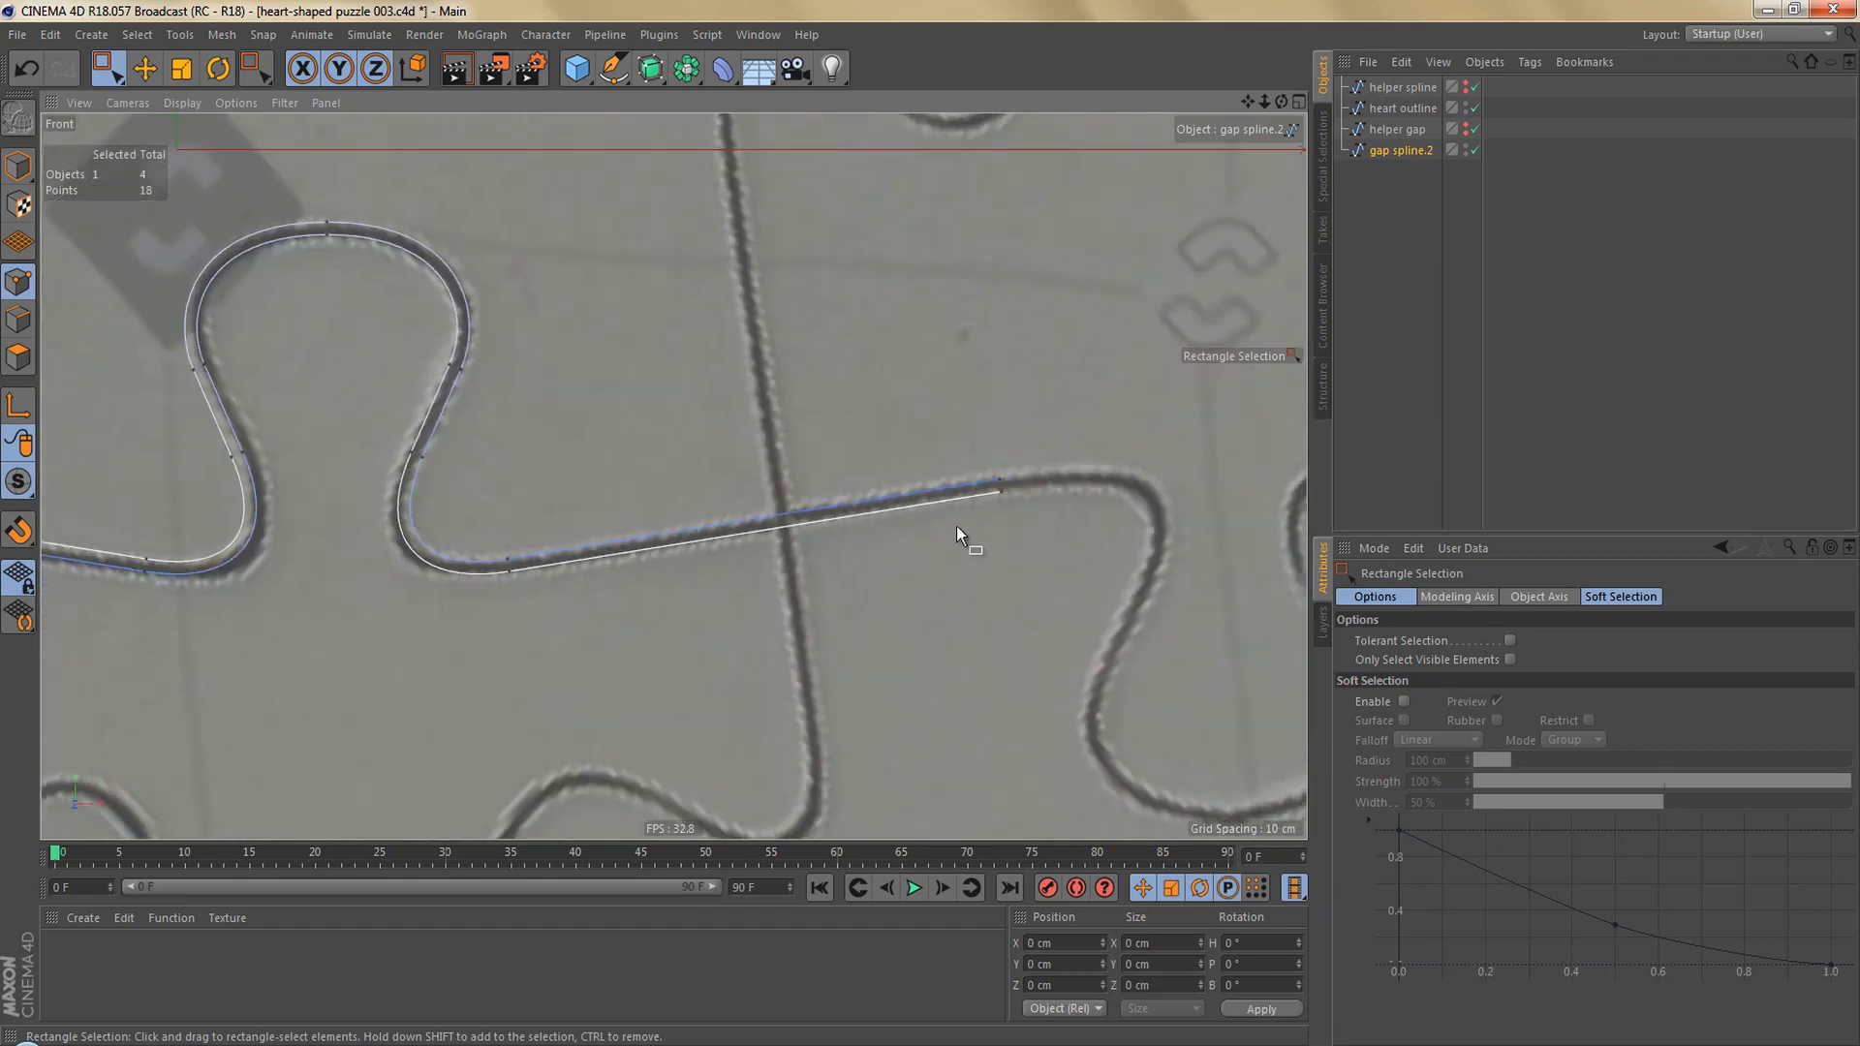
{"action": "scroll", "coordinate": [1020, 475], "scroll_direction": "down", "scroll_amount": 5}
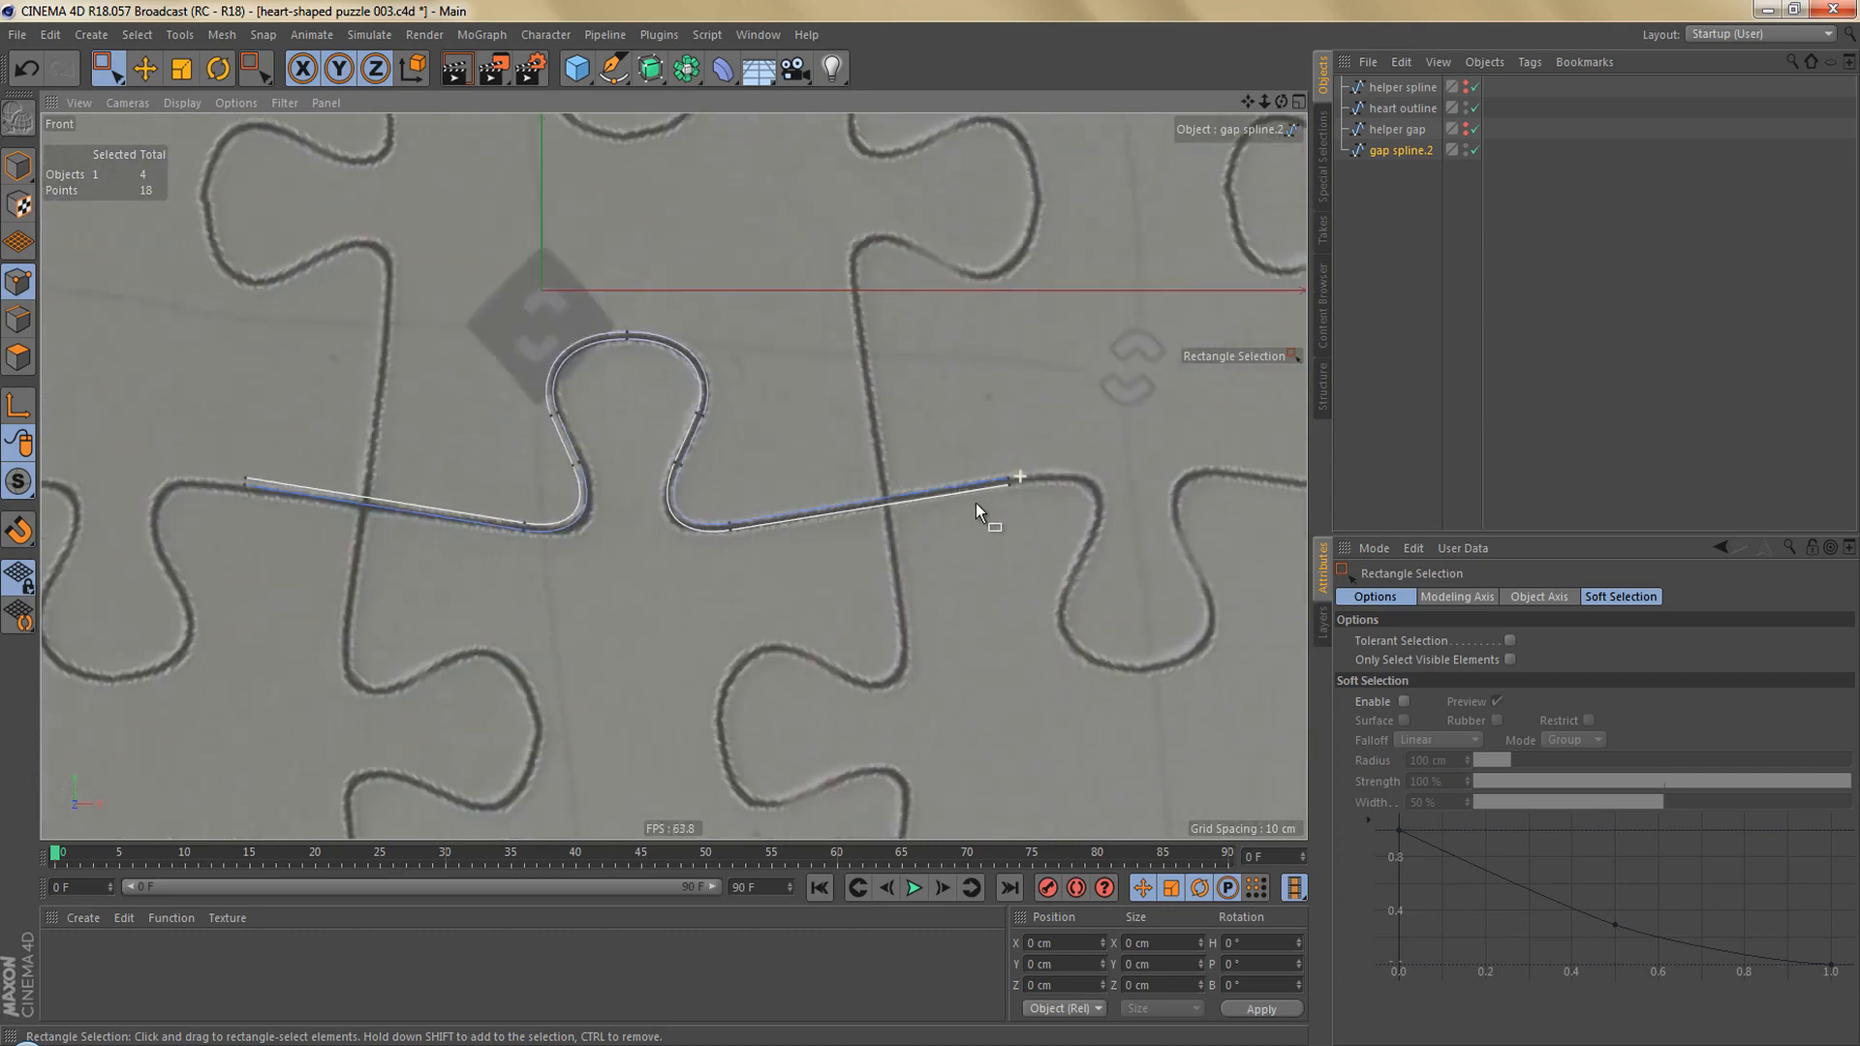
{"action": "middle_click_drag", "start_coordinate": [616, 499], "coordinate": [725, 501], "text": "alt"}
{"action": "scroll", "coordinate": [718, 510], "scroll_direction": "down", "scroll_amount": 4}
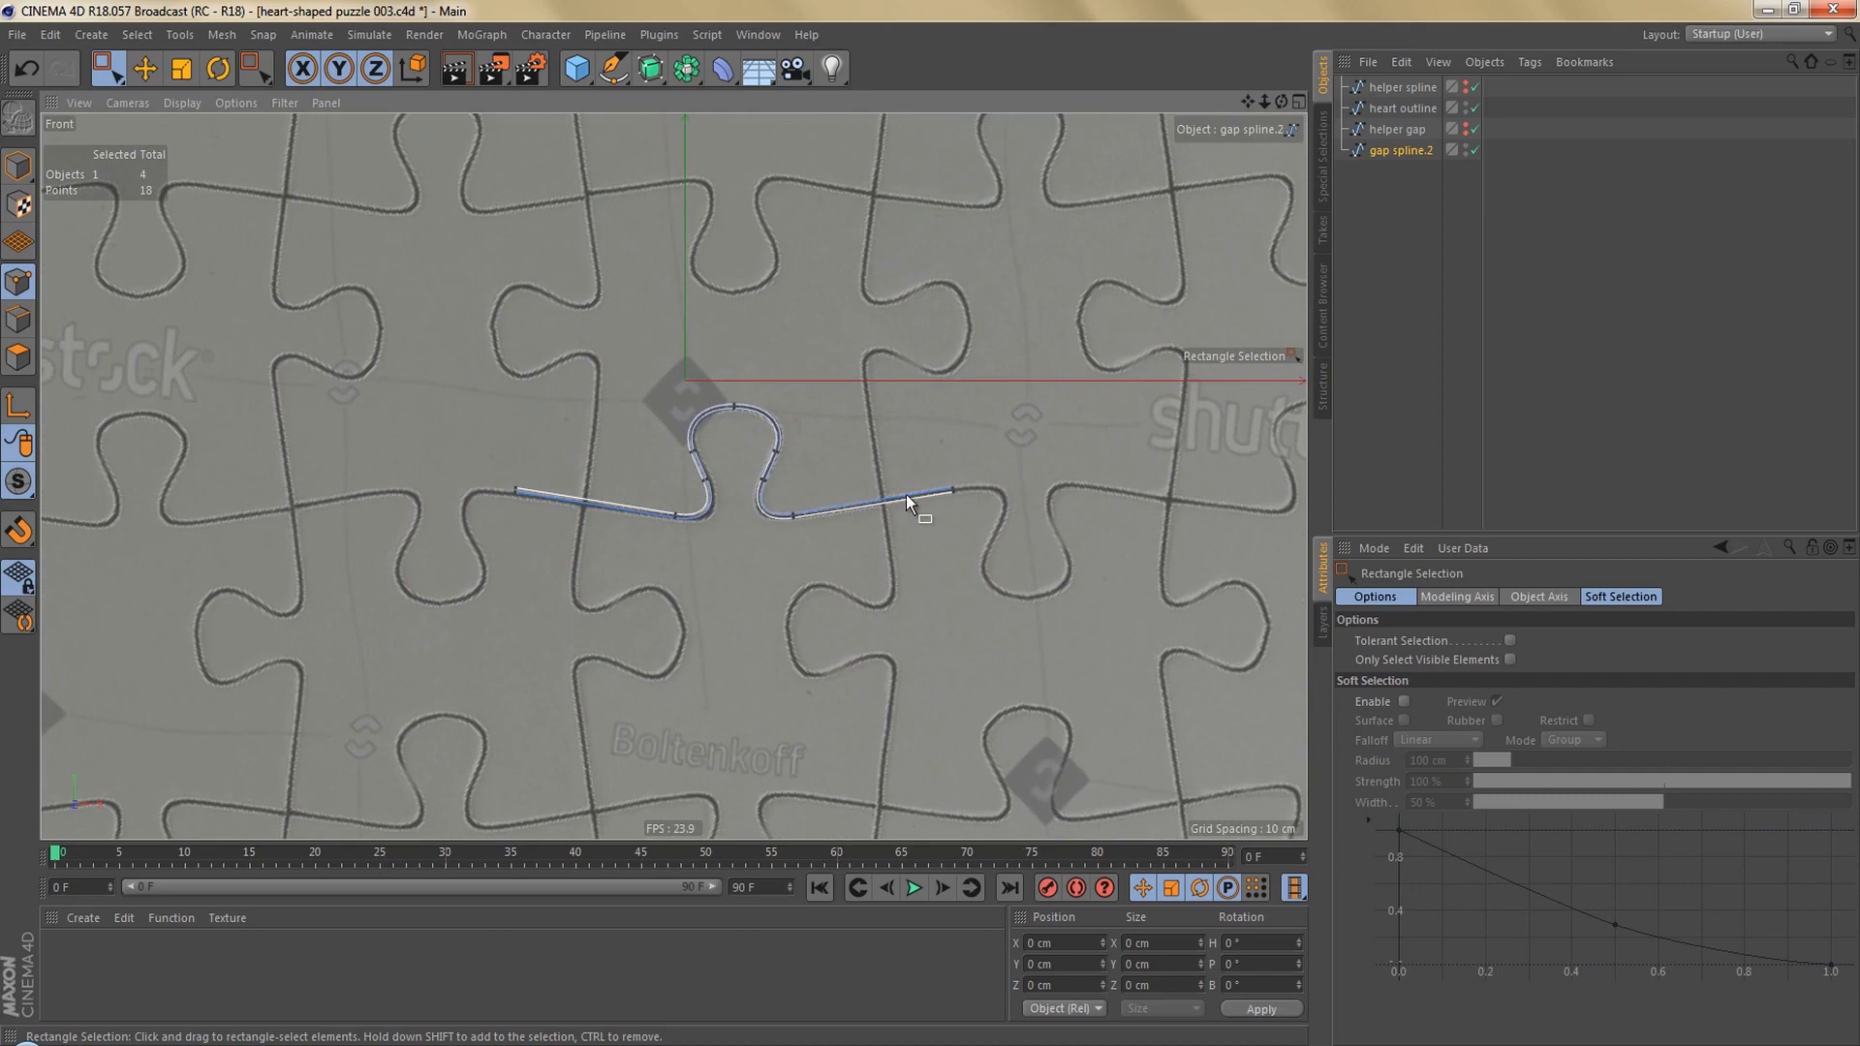
{"action": "scroll", "coordinate": [887, 493], "scroll_direction": "down", "scroll_amount": 2}
{"action": "key", "text": "Return"}
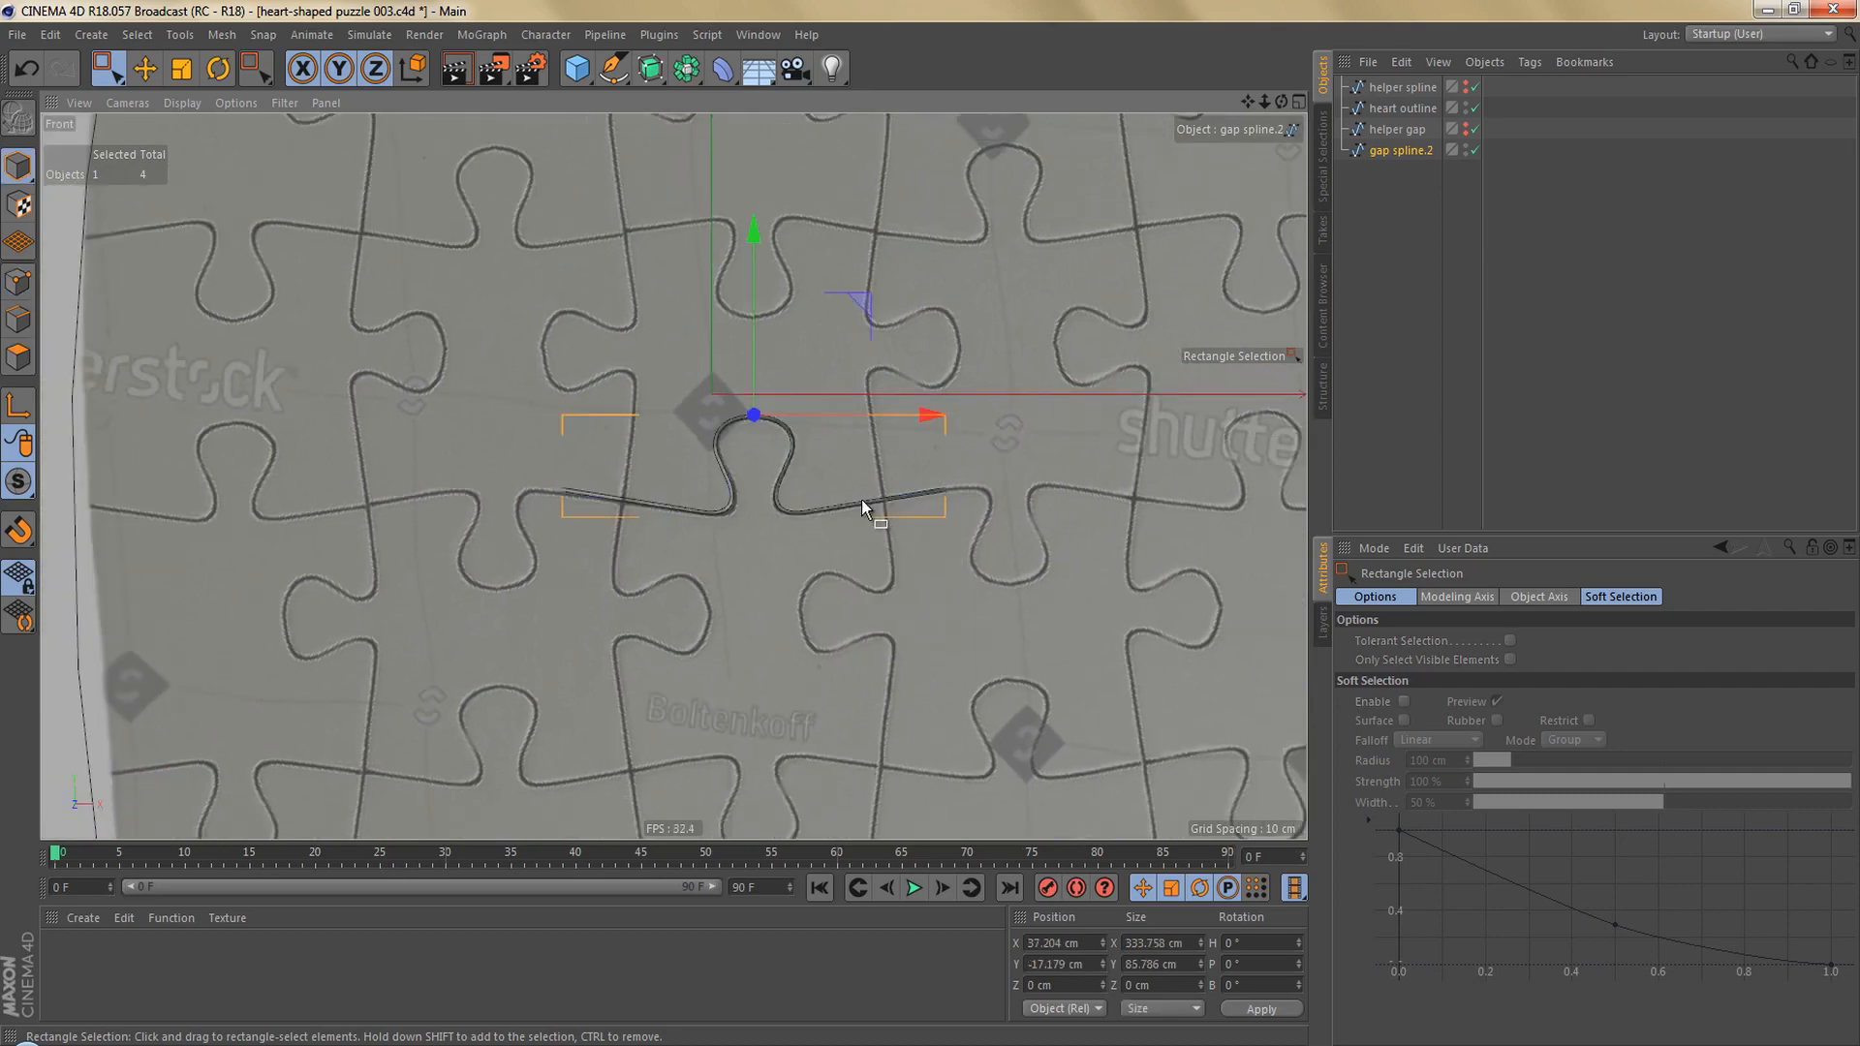
{"action": "key", "text": "a"}
{"action": "key", "text": "c"}
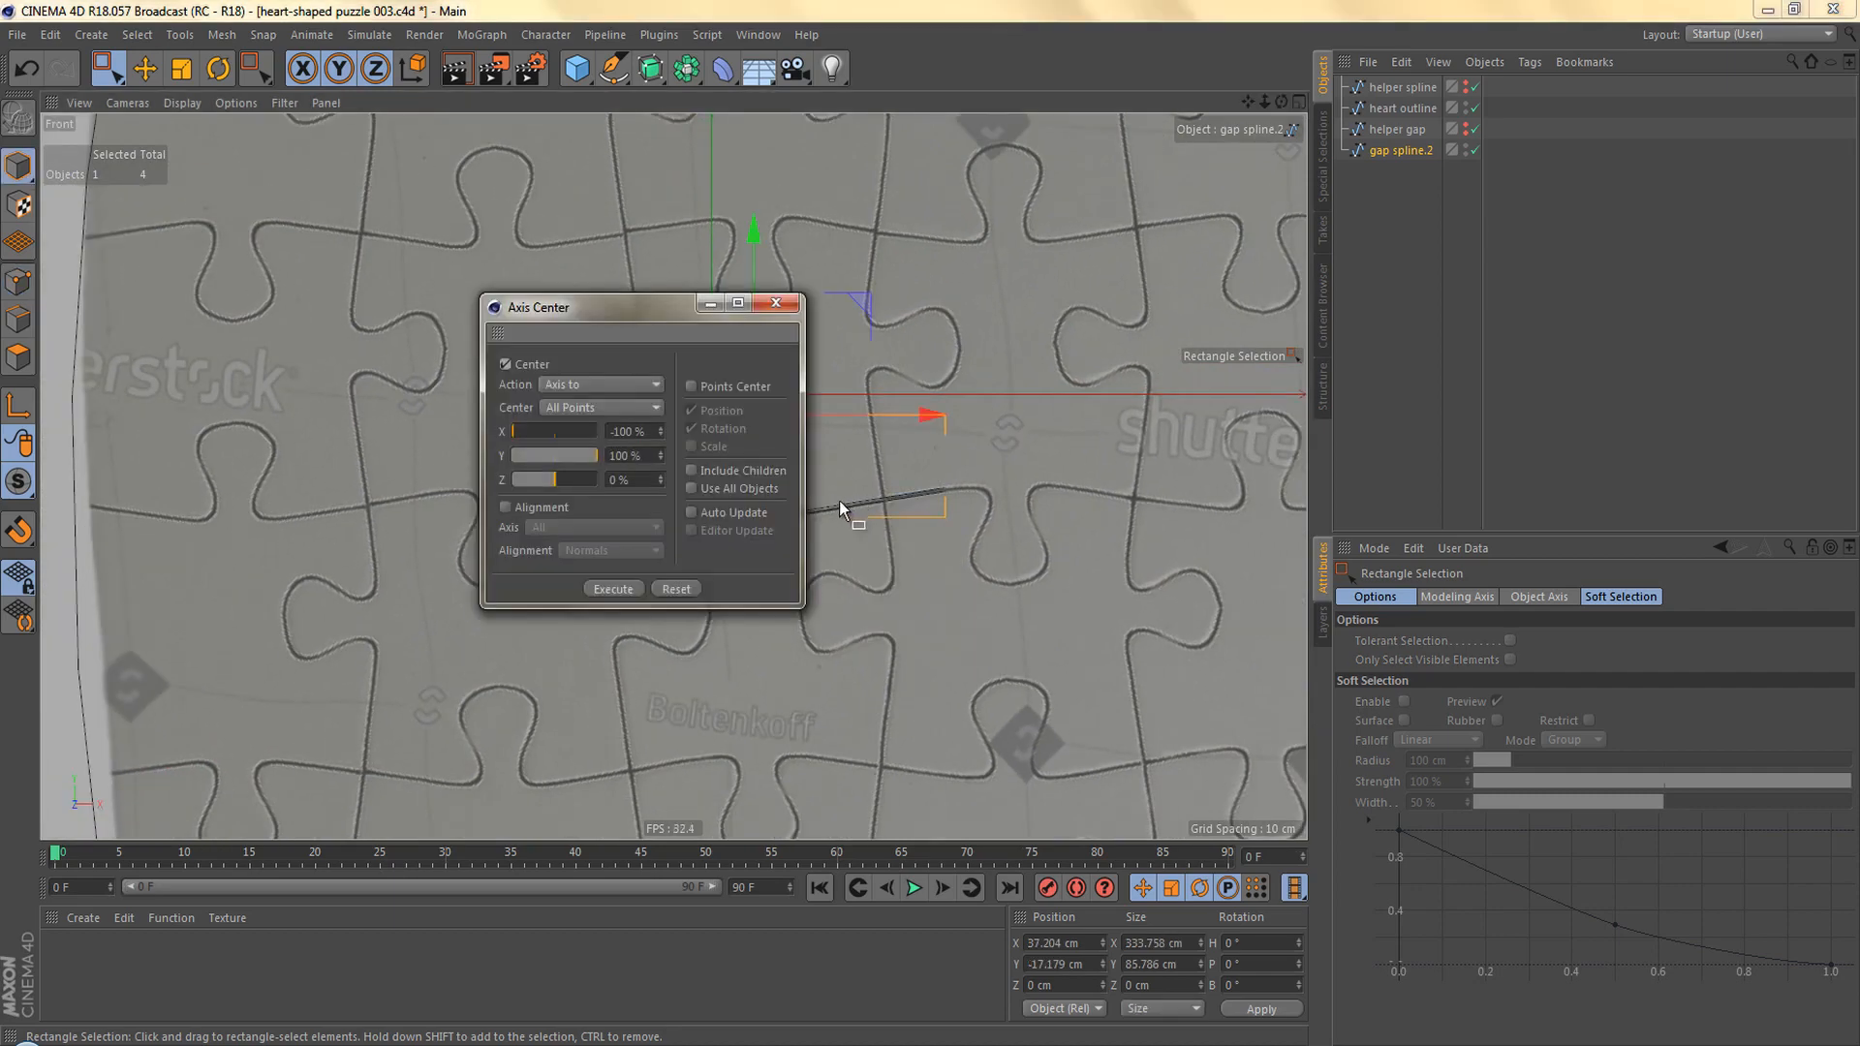
{"action": "left_click", "coordinate": [677, 589]}
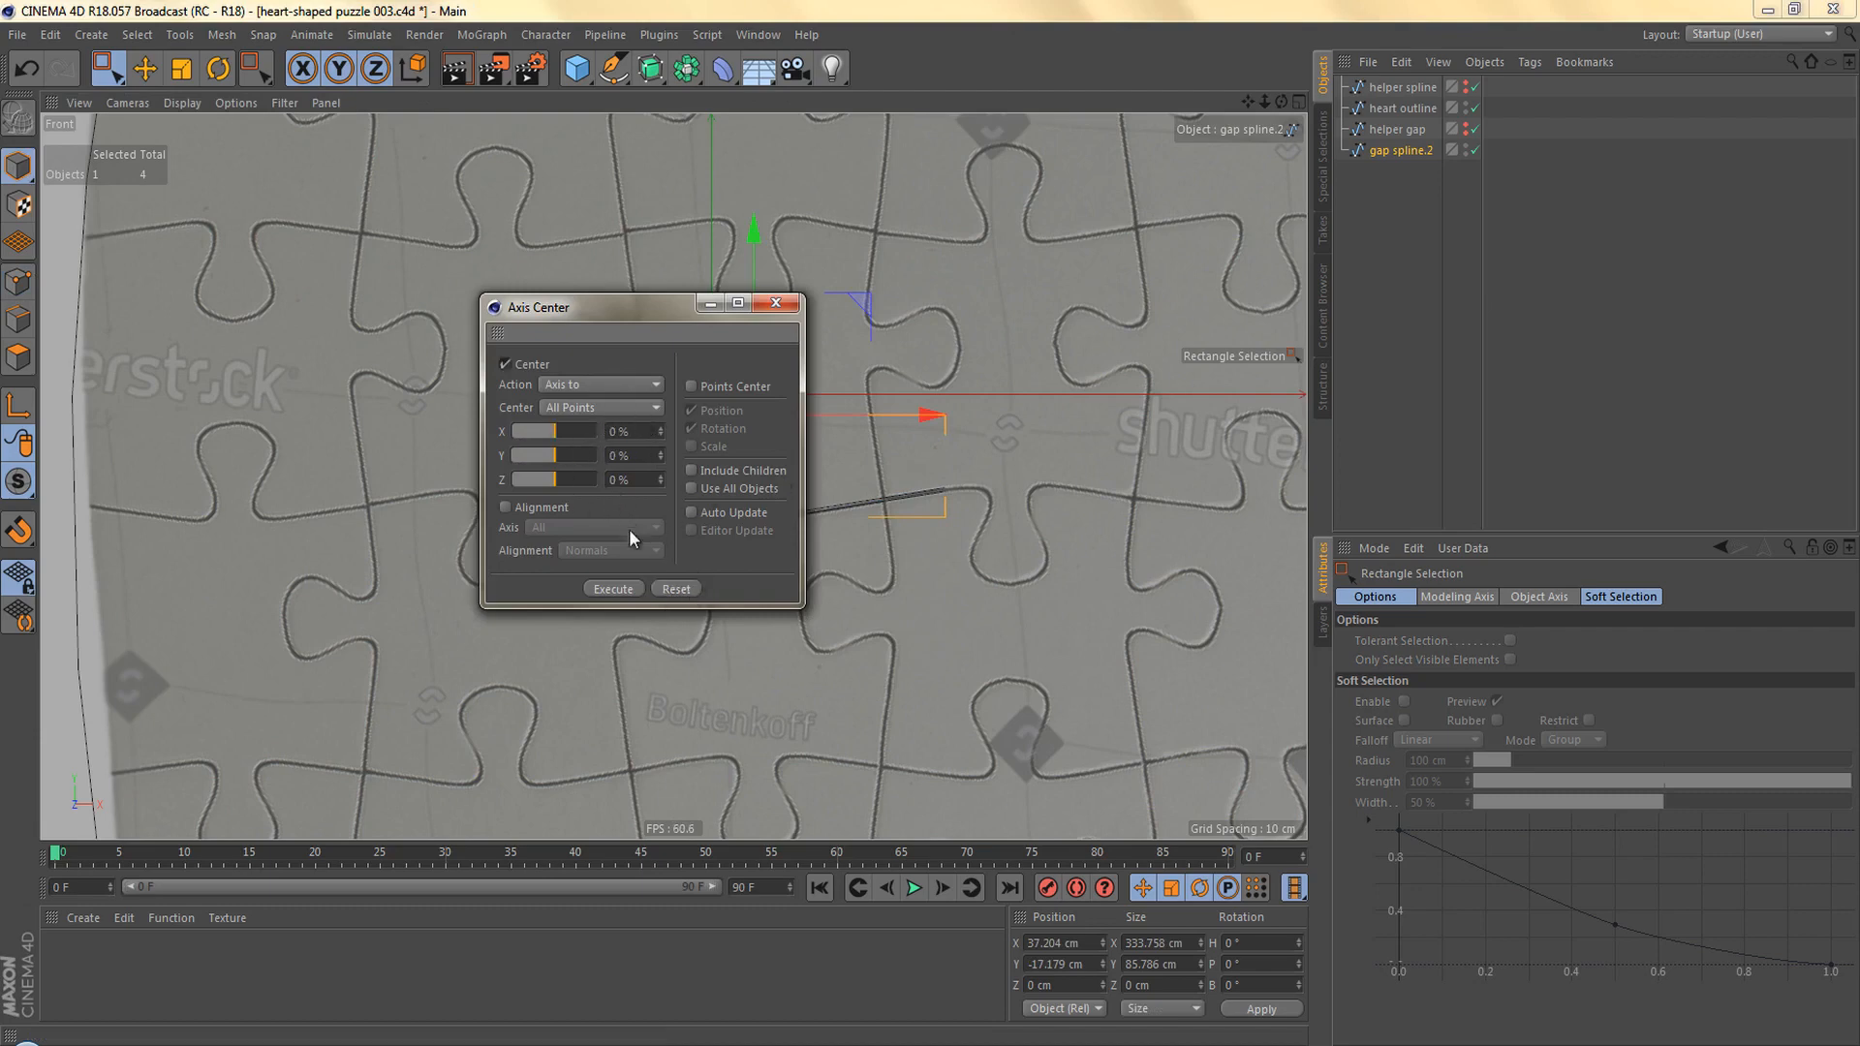
{"action": "left_click", "coordinate": [627, 587]}
{"action": "left_click", "coordinate": [775, 302]}
Rename the gap spline as h-up.
{"action": "scroll", "coordinate": [783, 489], "scroll_direction": "up", "scroll_amount": 3}
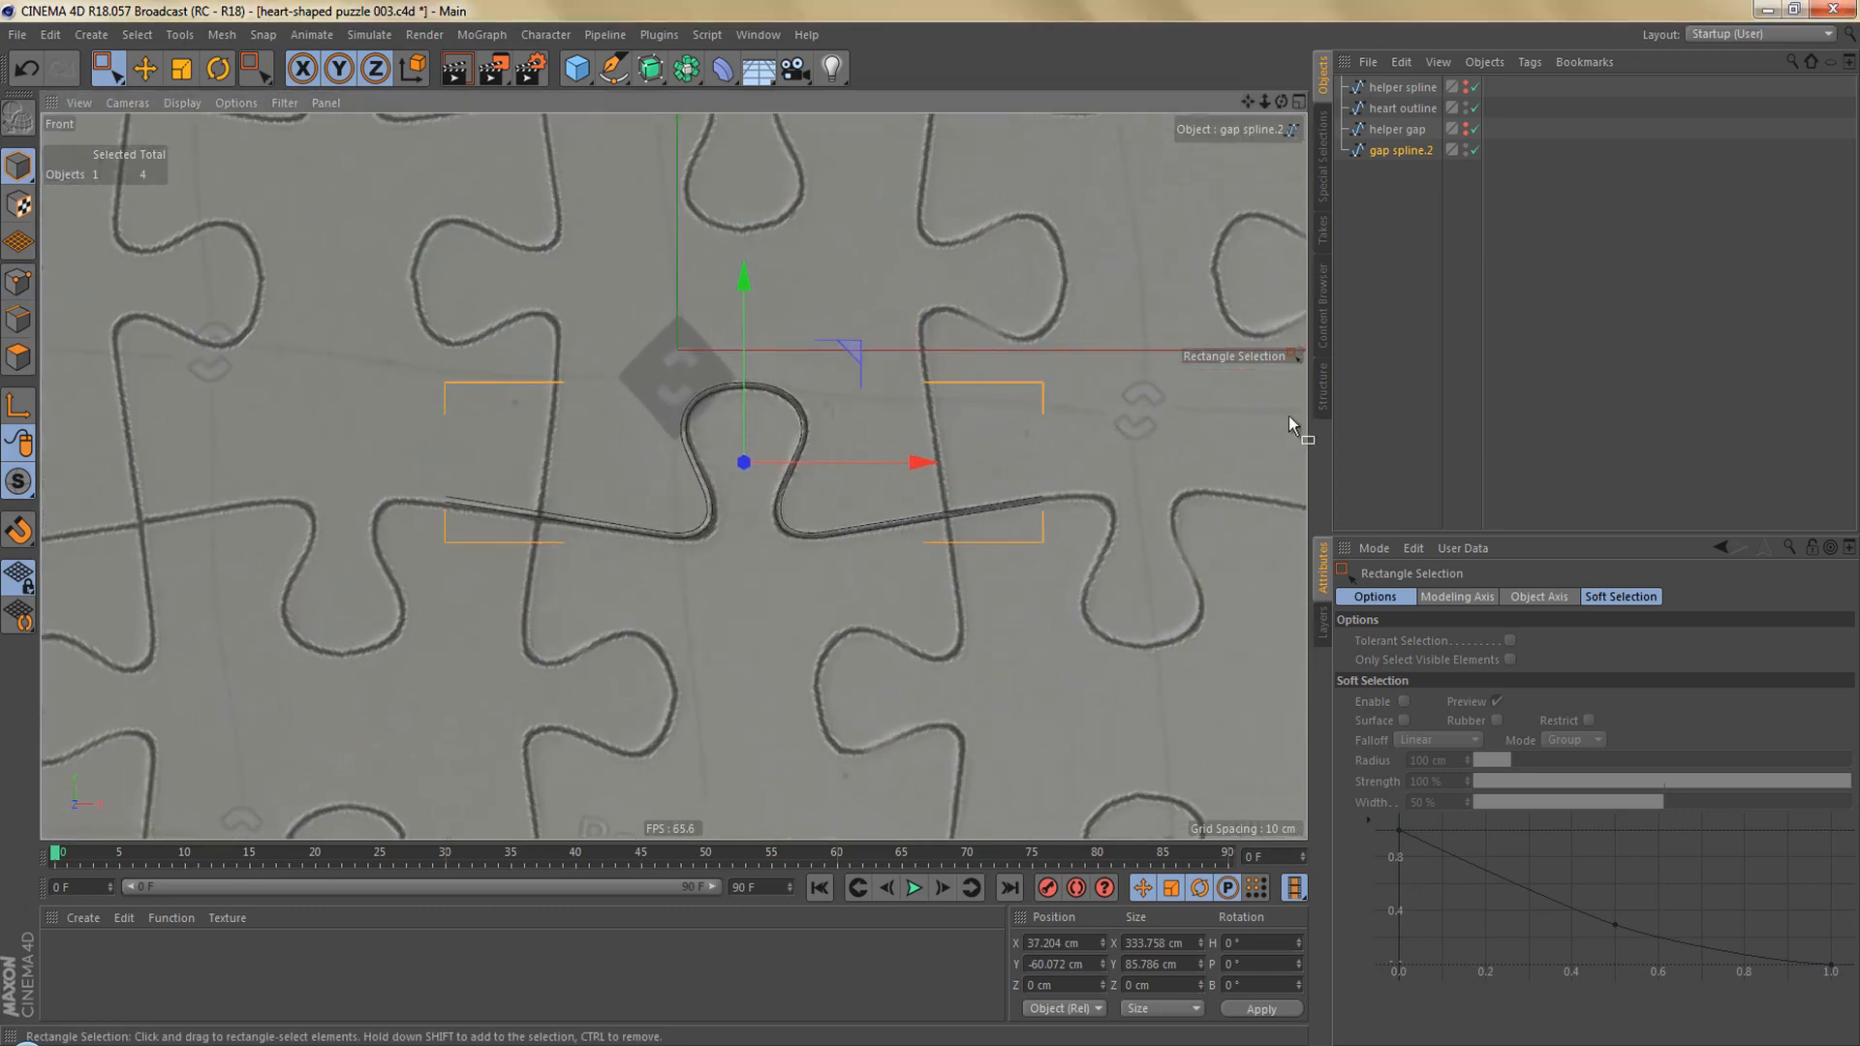
{"action": "double_click", "coordinate": [1405, 149]}
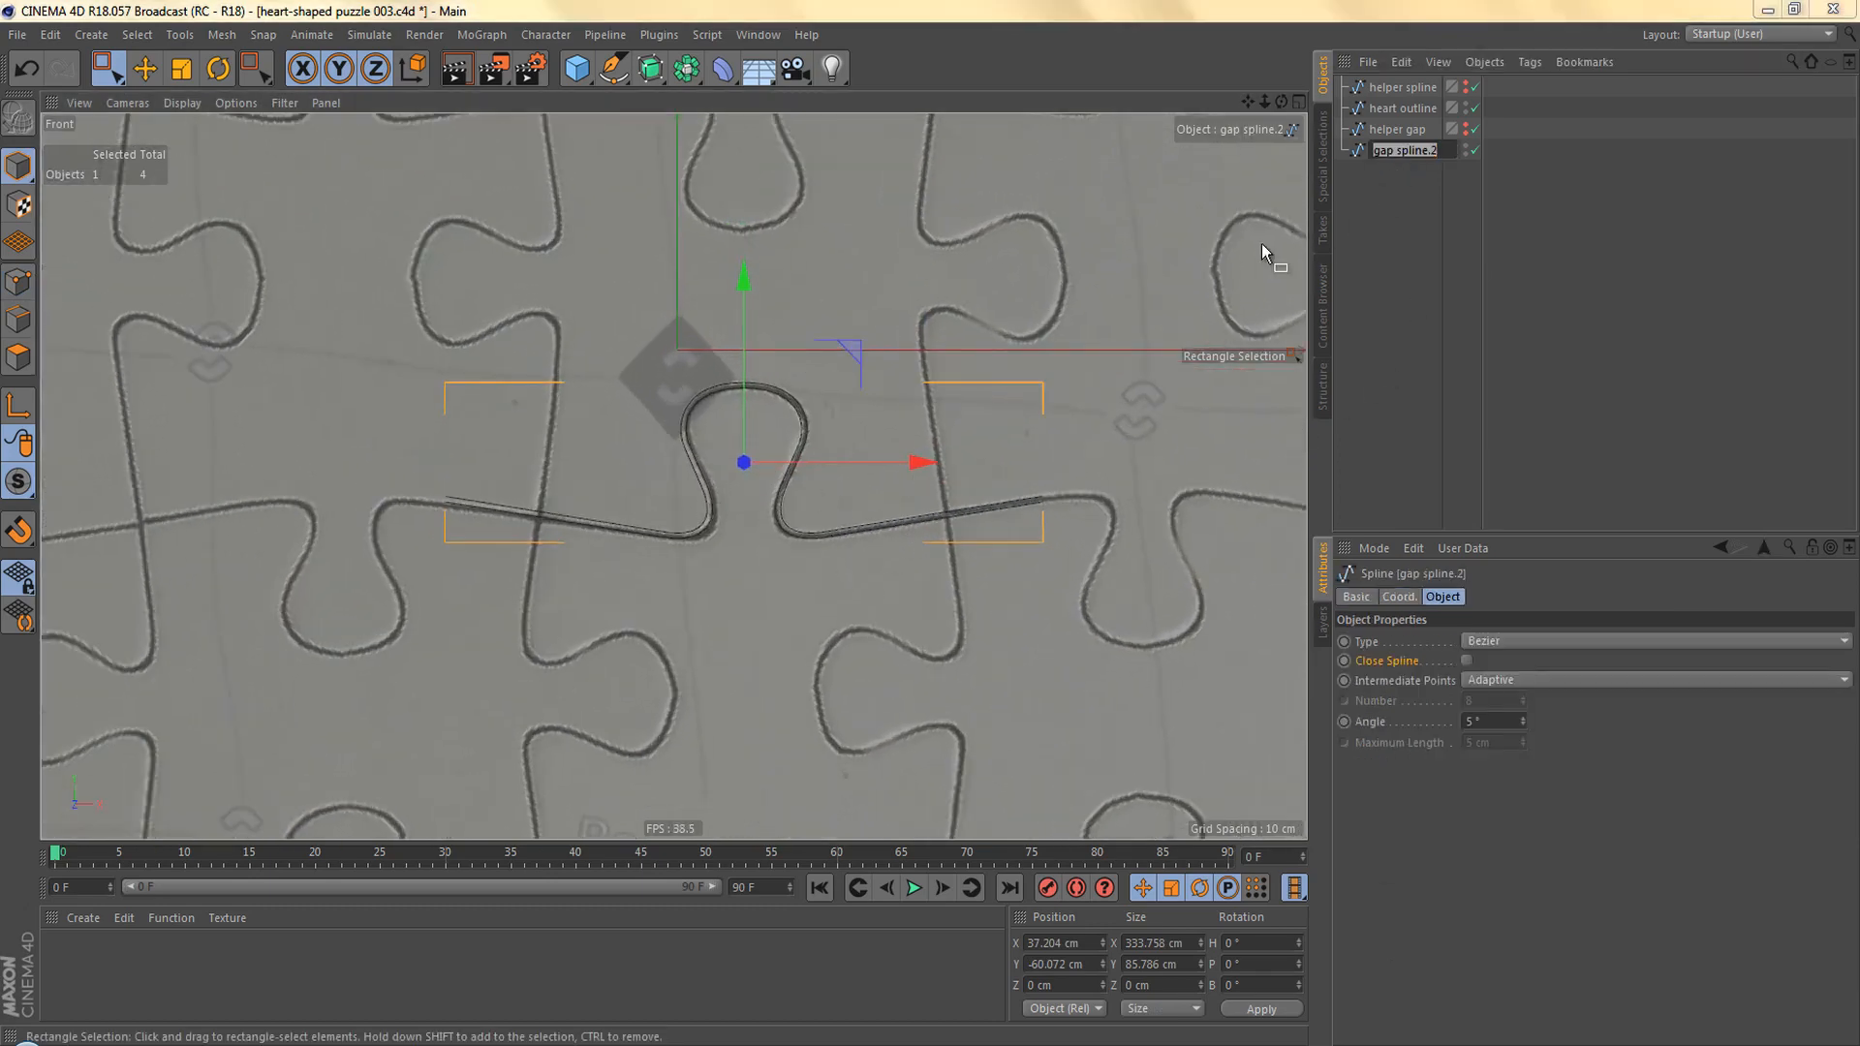
{"action": "type", "text": "h-up"}
{"action": "key", "text": "Return"}
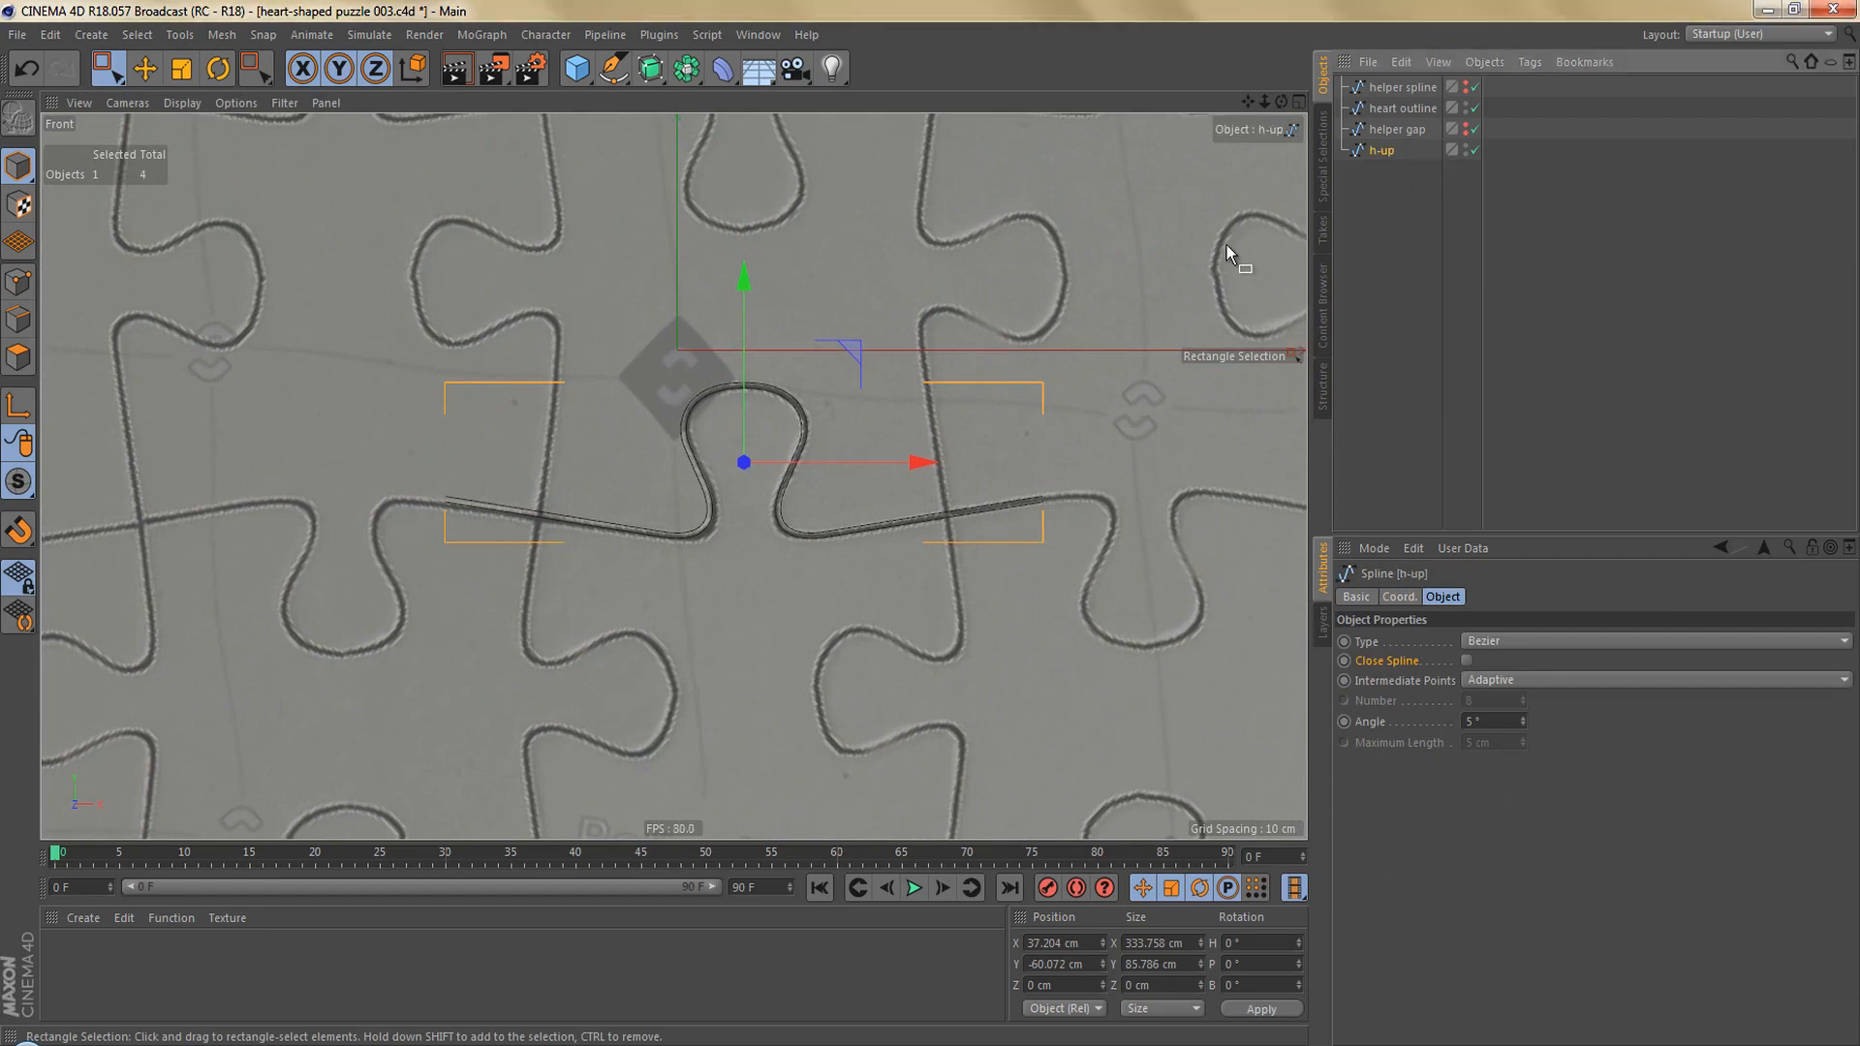
Duplicate the h-up spline and name the copy h-down.
{"action": "left_click_drag", "start_coordinate": [1391, 150], "coordinate": [1394, 174], "text": "ctrl"}
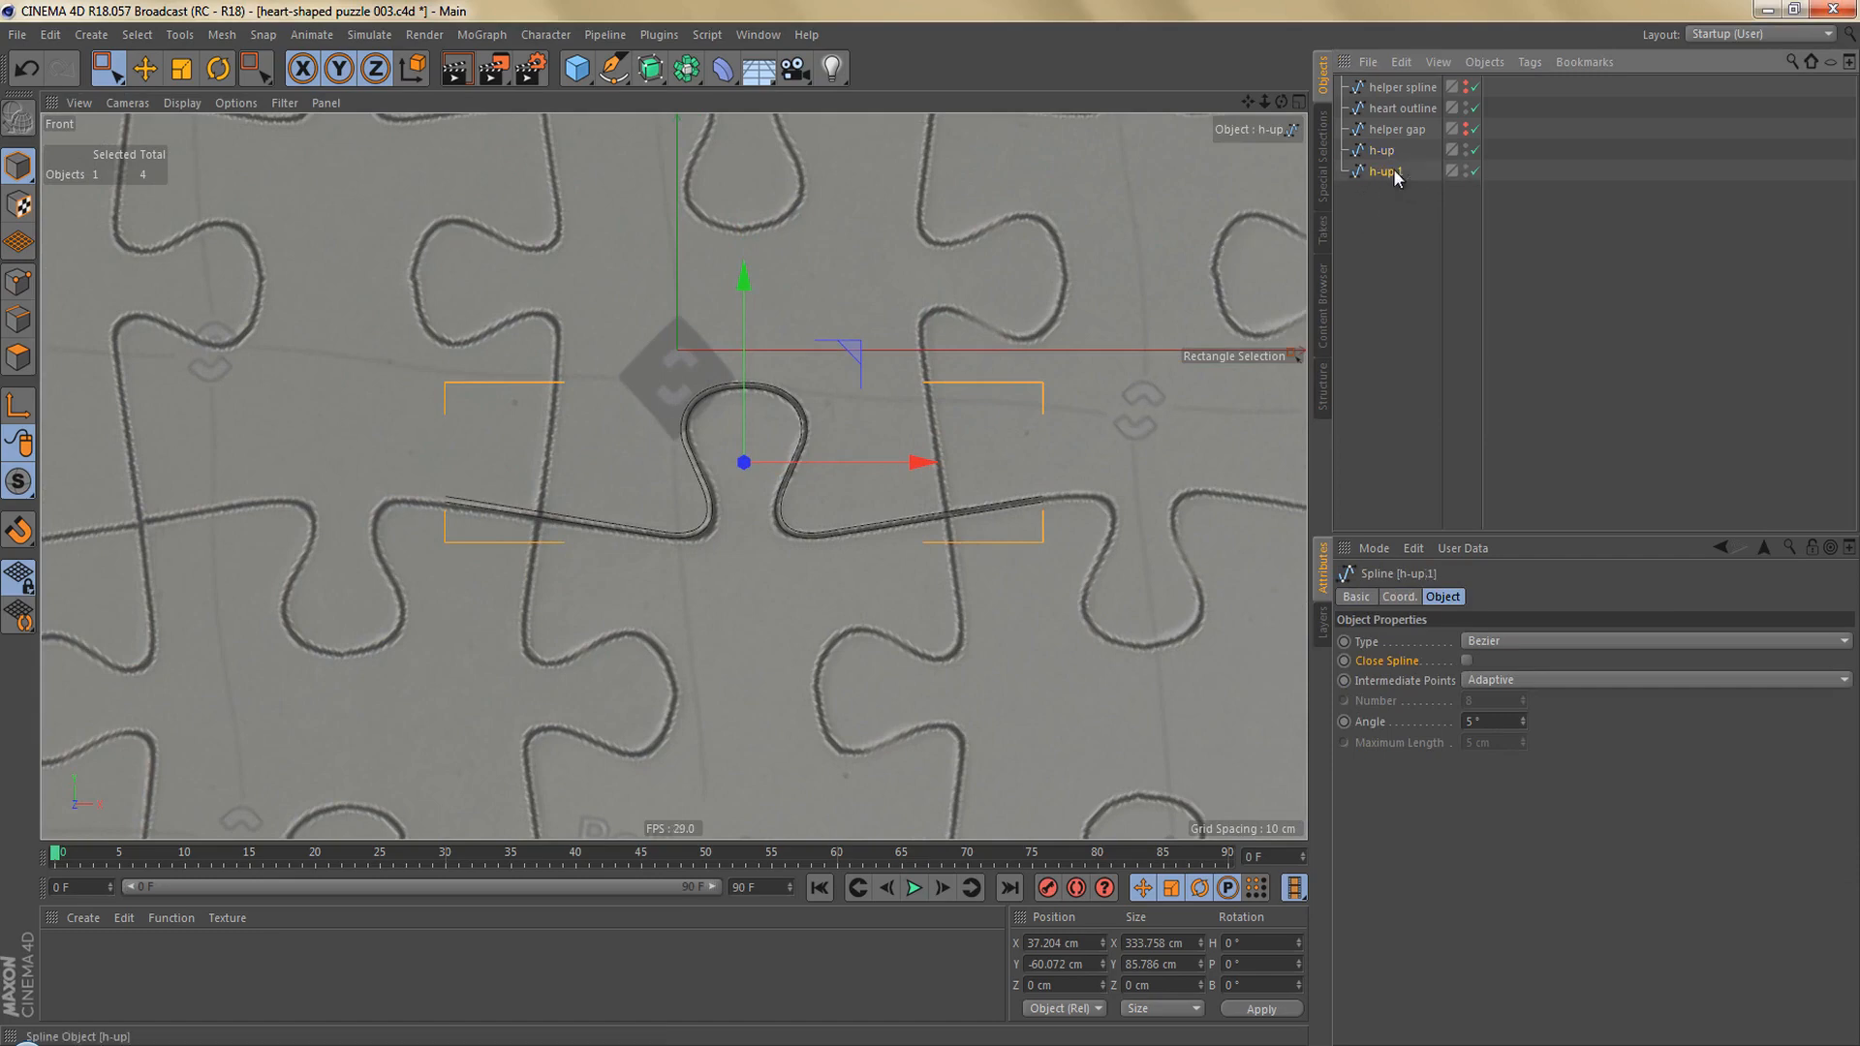
{"action": "double_click", "coordinate": [1391, 172]}
{"action": "type", "text": "h-dow"}
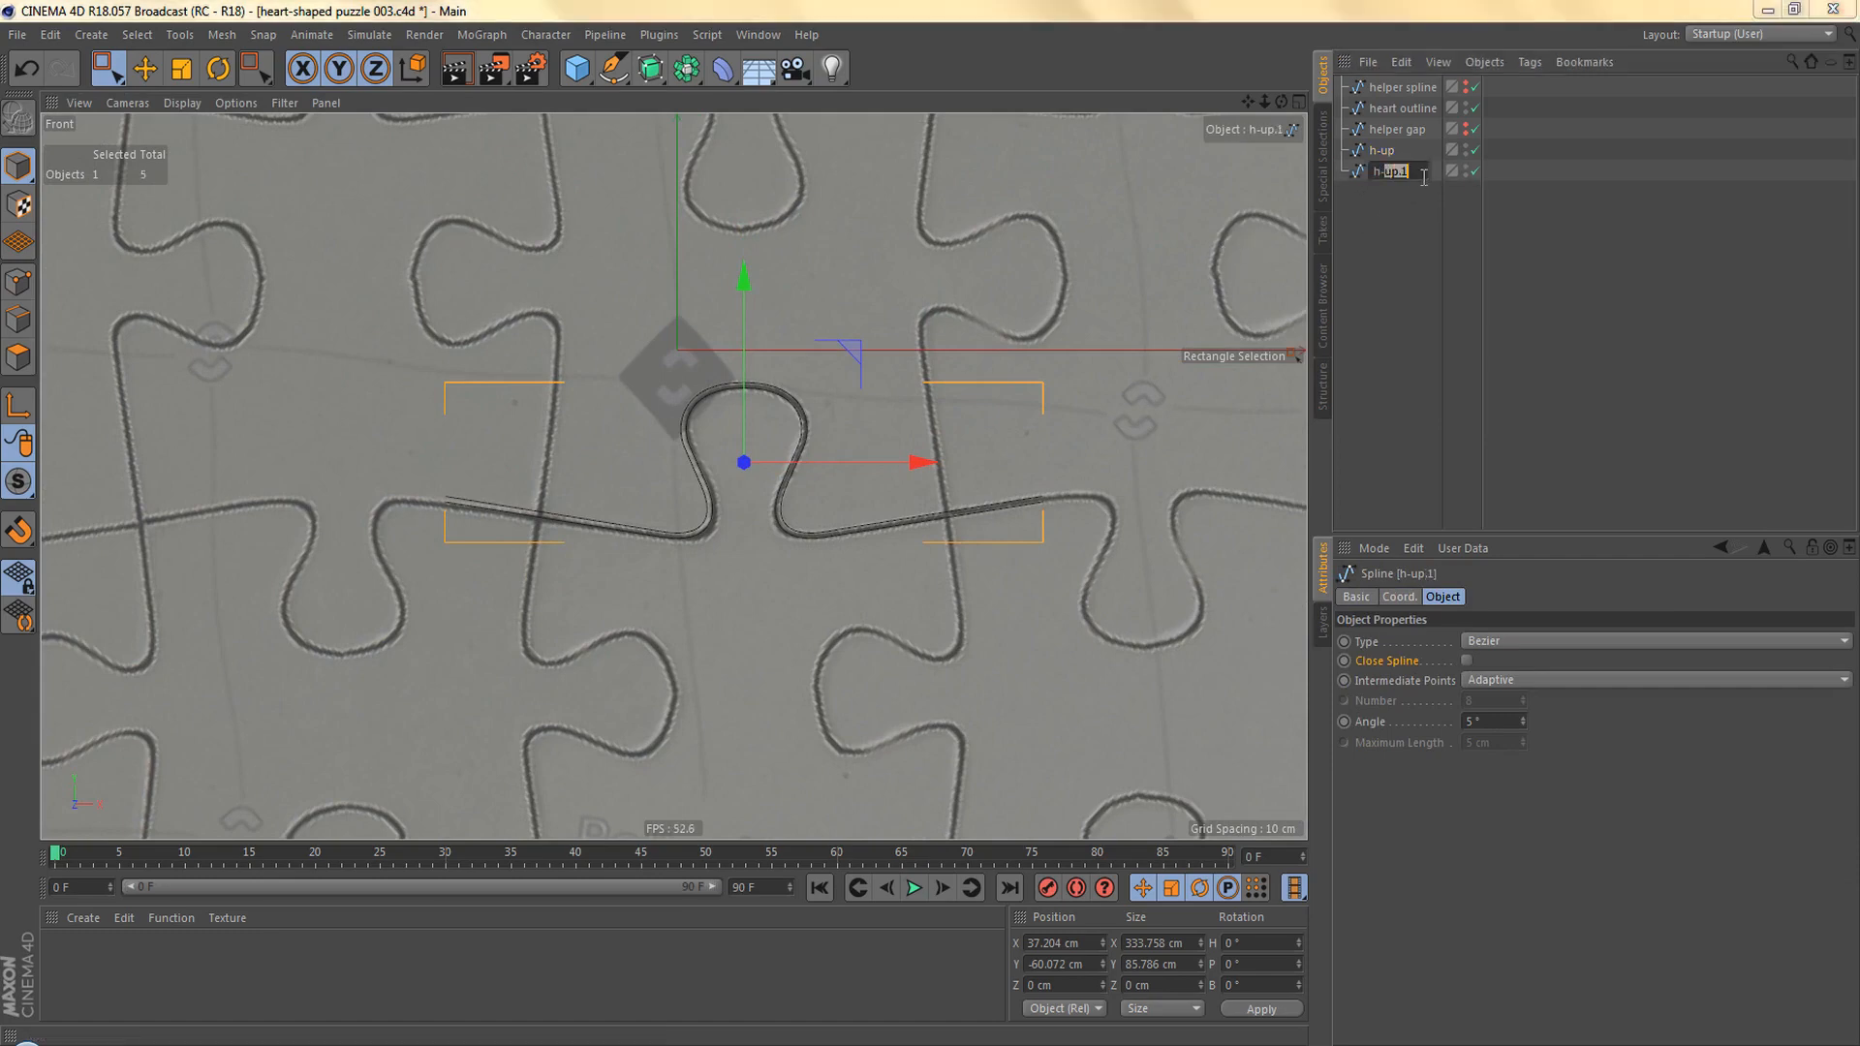
{"action": "type", "text": "n"}
{"action": "key", "text": "Return"}
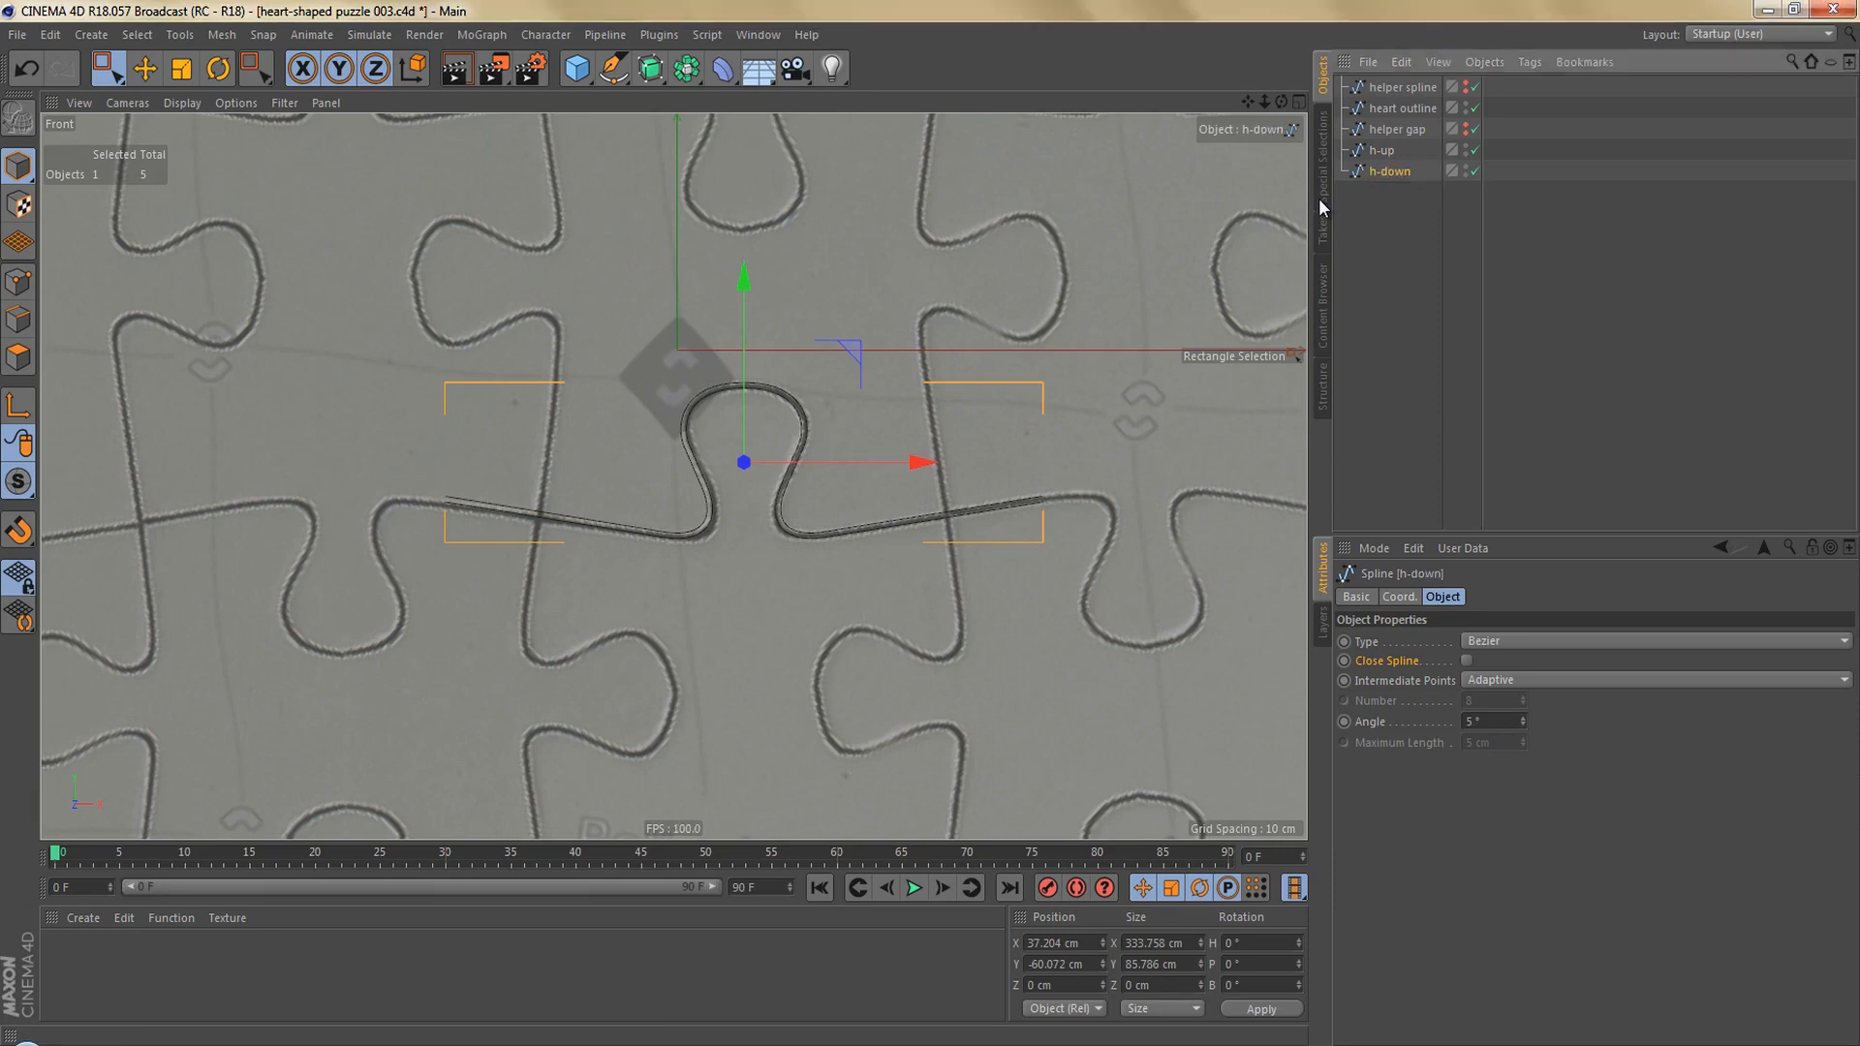
Flip the h-down spline by rotating its pitch 180°, and reset only its axis pitch to 0° using axis modification.
{"action": "key", "text": "r"}
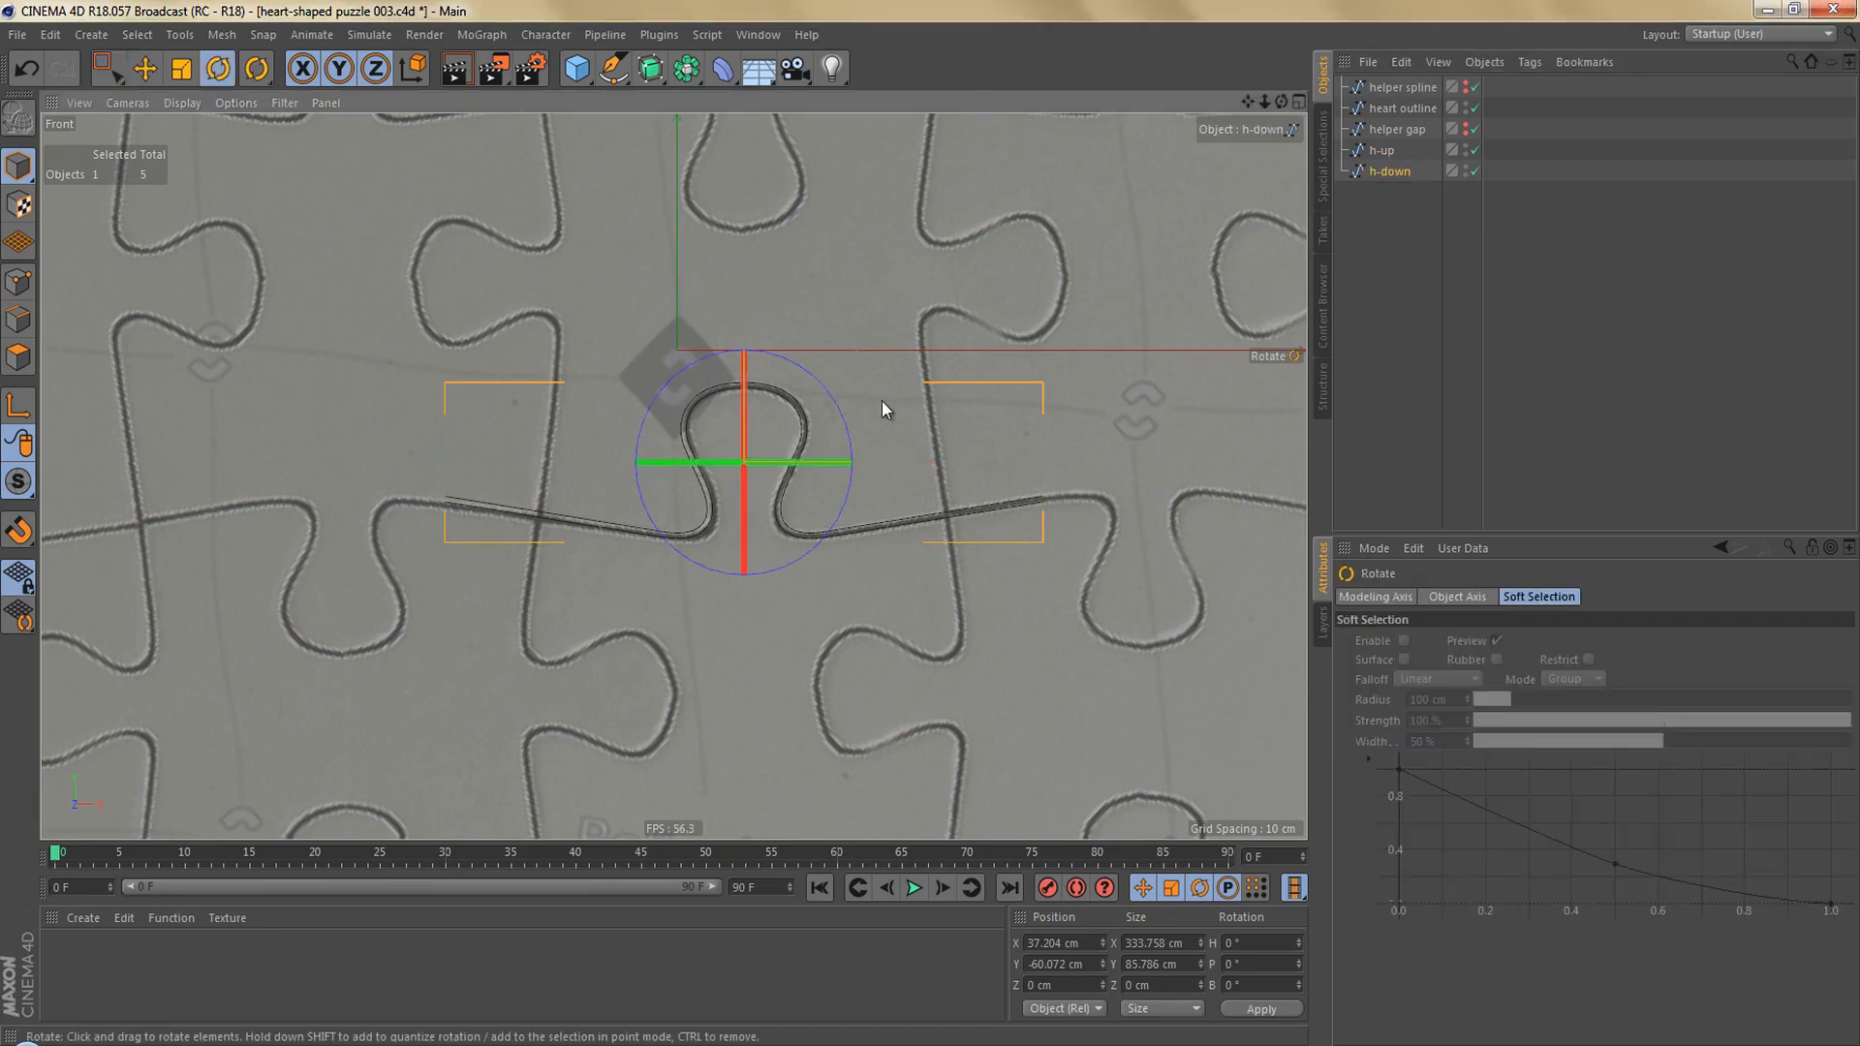
{"action": "left_click_drag", "start_coordinate": [742, 399], "coordinate": [934, 519]}
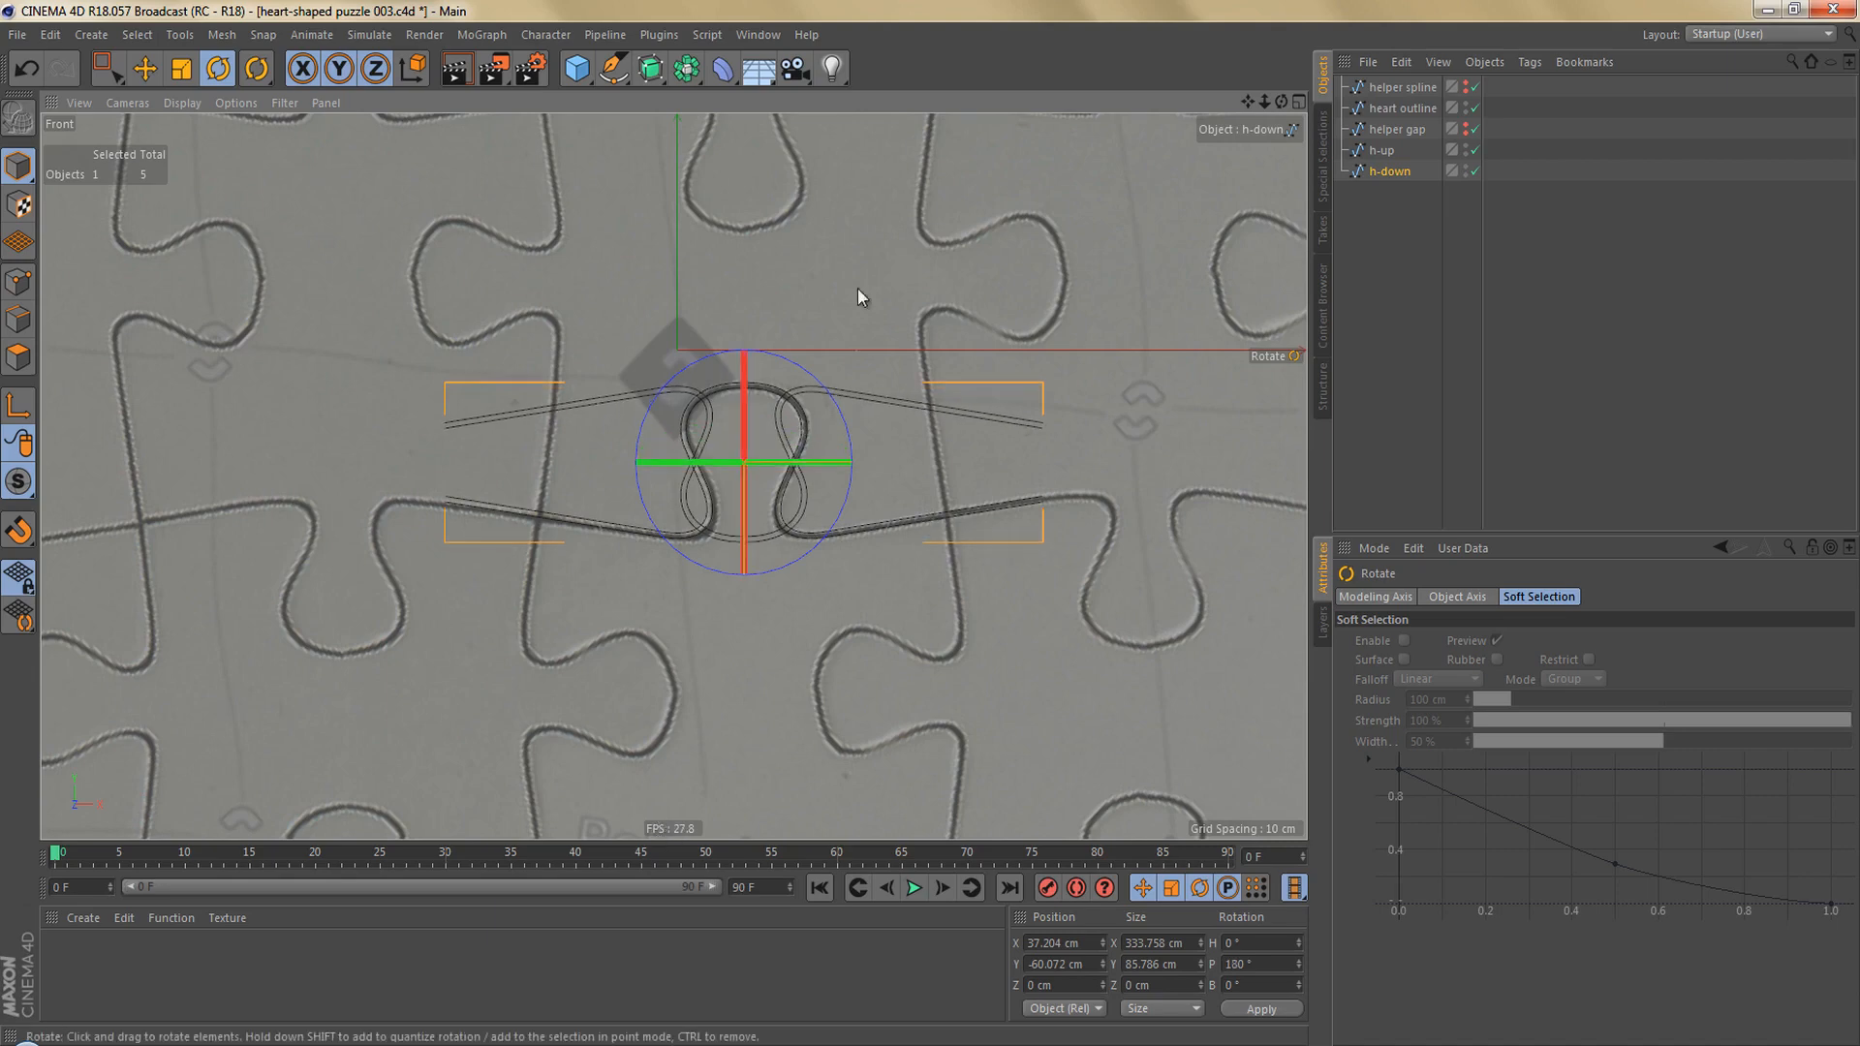
{"action": "left_click", "coordinate": [18, 404]}
{"action": "double_click", "coordinate": [1238, 964]}
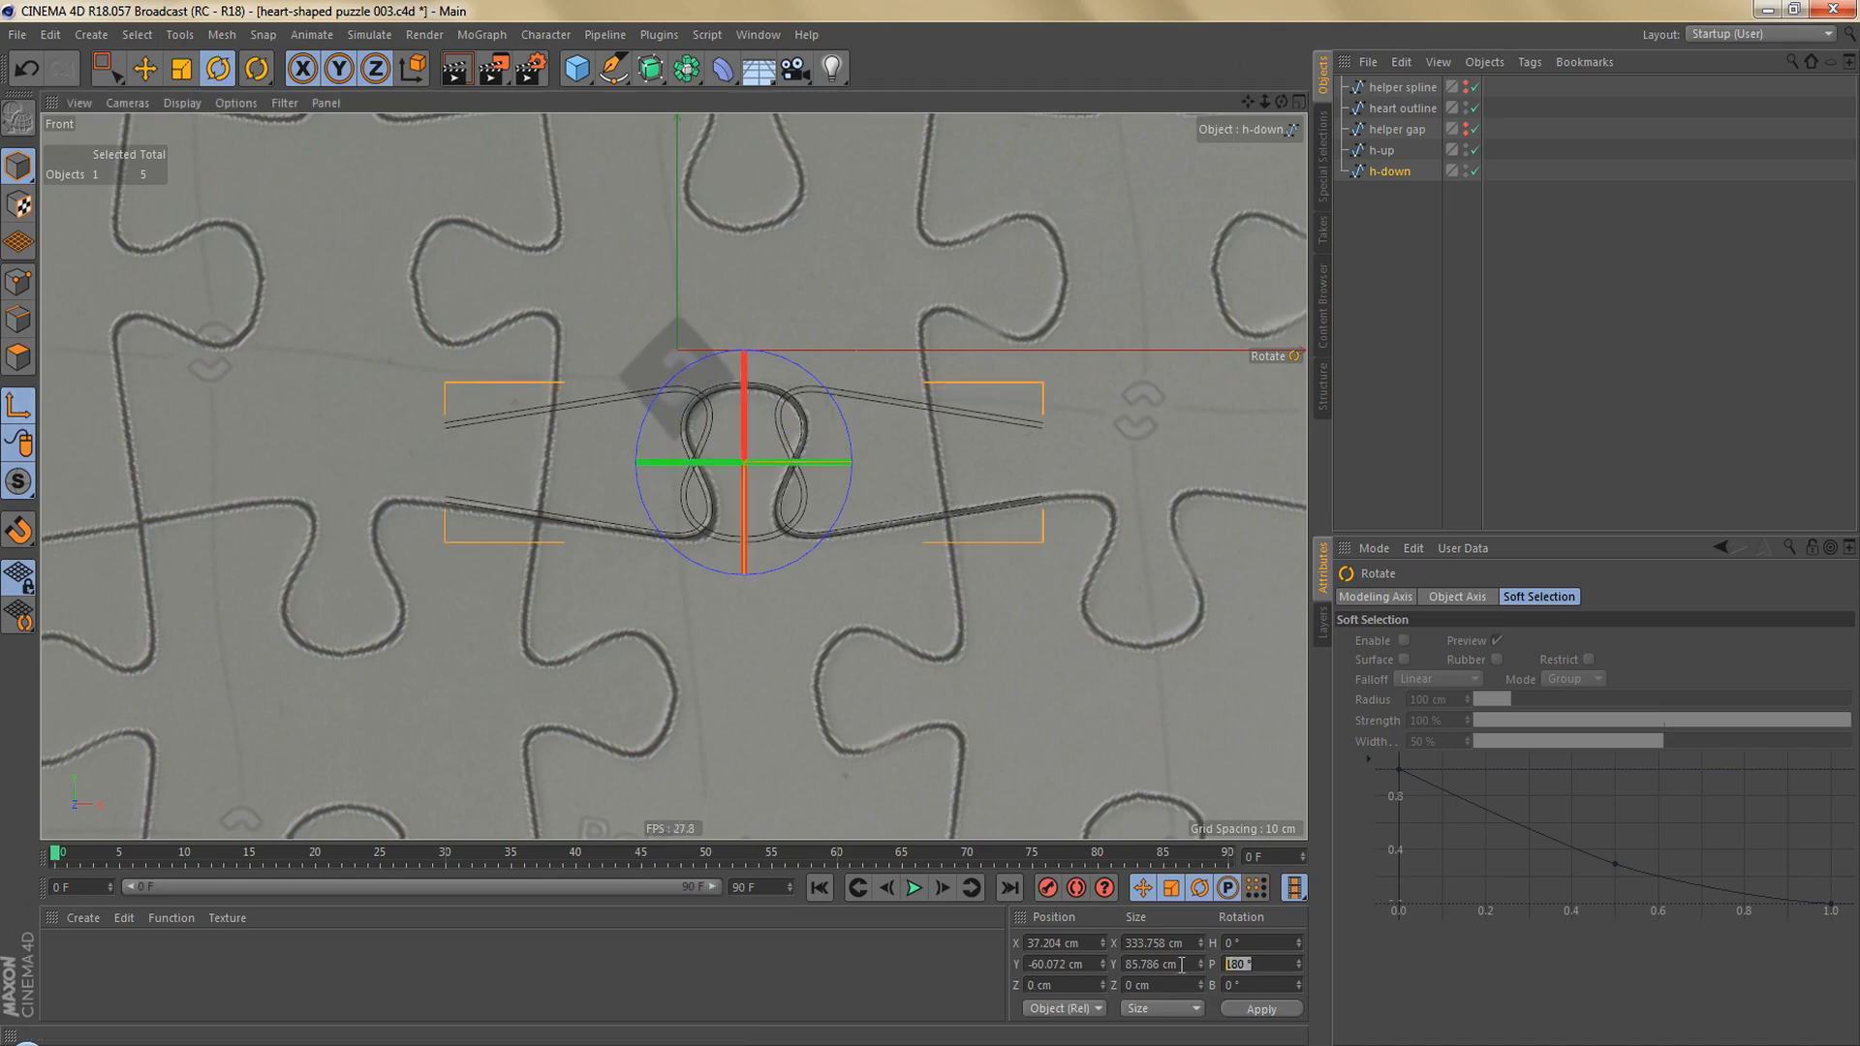
{"action": "type", "text": "0"}
{"action": "key", "text": "Return"}
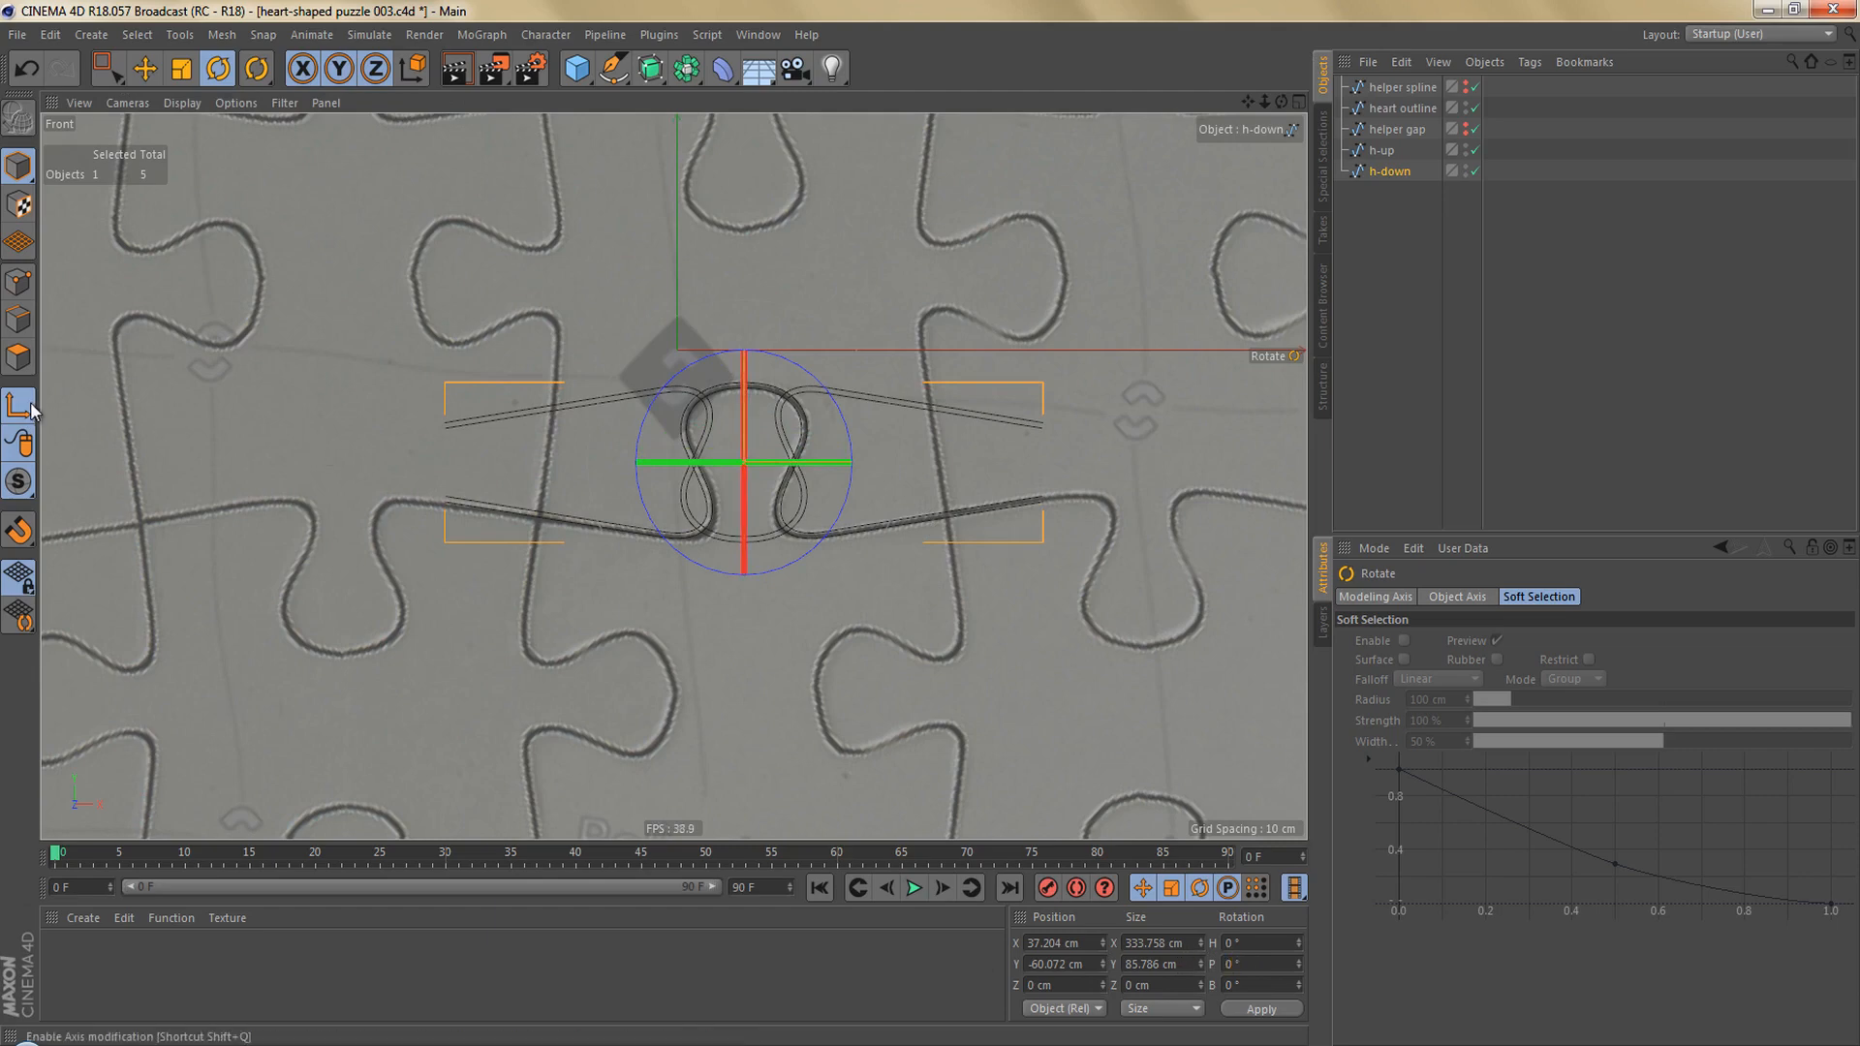
{"action": "scroll", "coordinate": [915, 507], "scroll_direction": "down", "scroll_amount": 5}
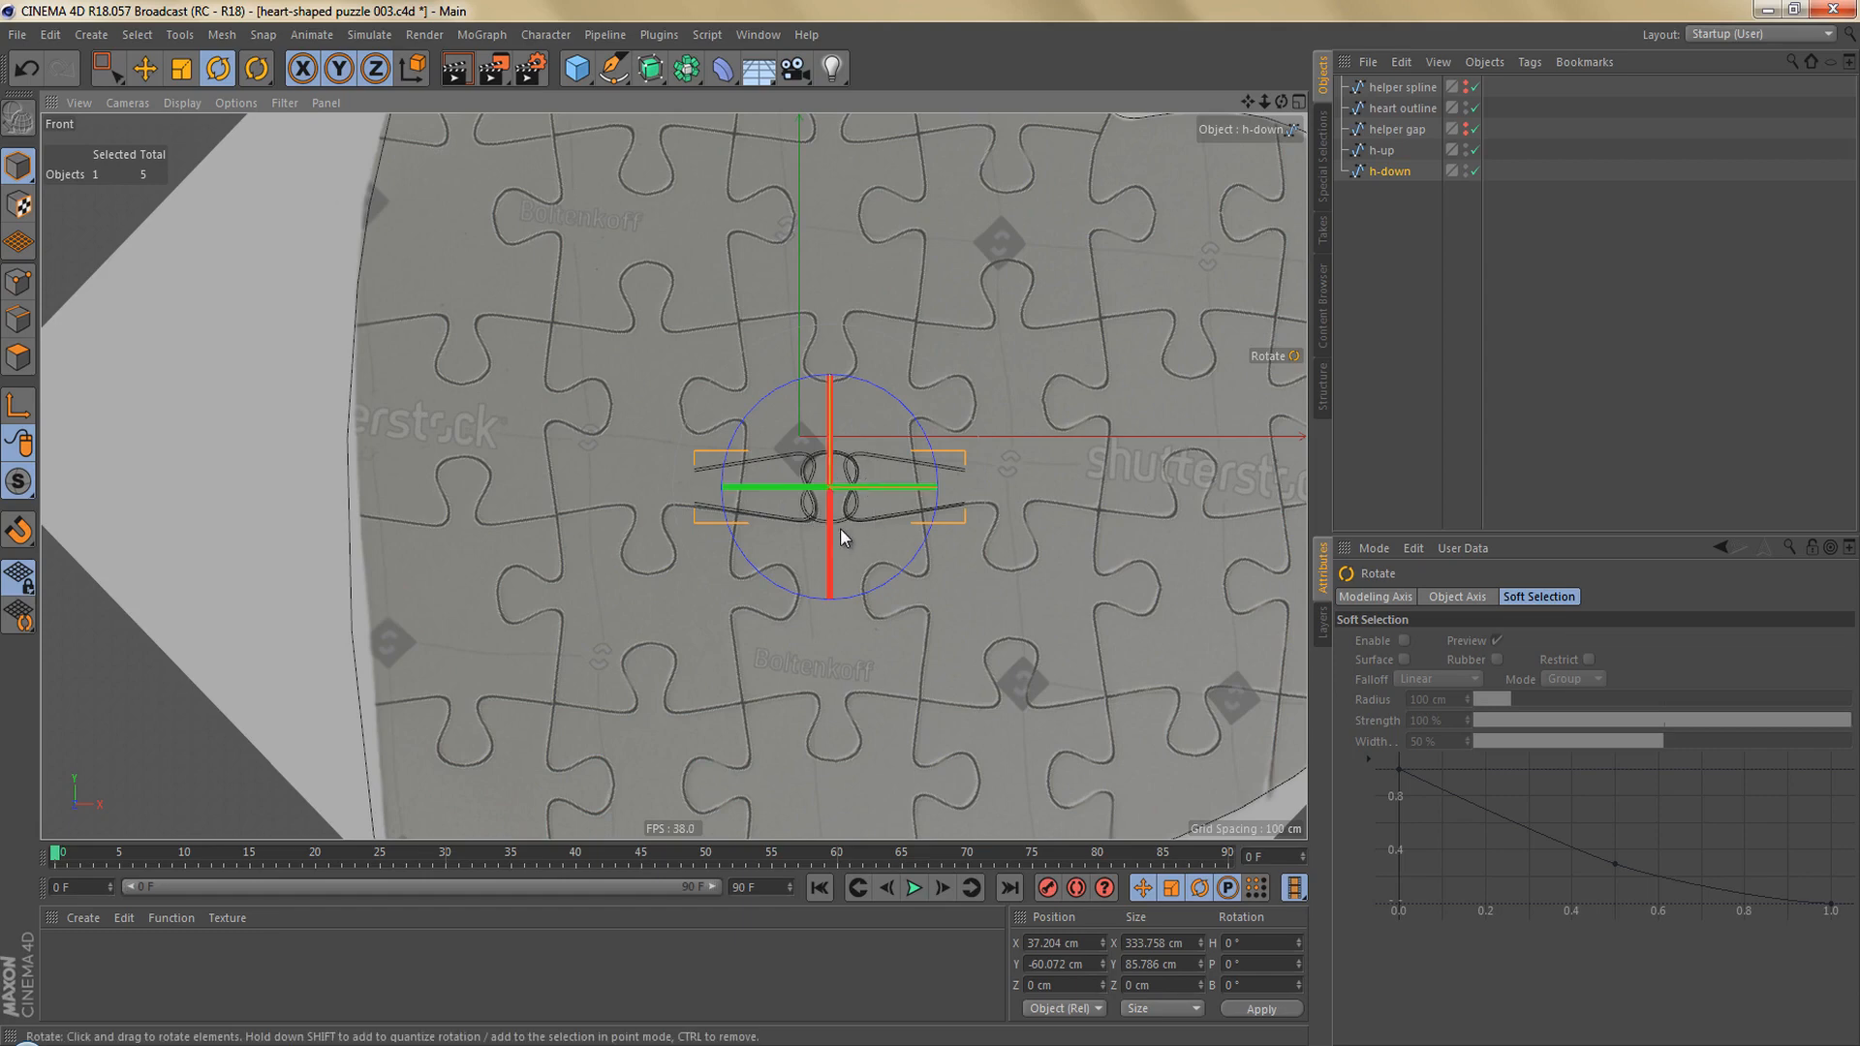
{"action": "middle_click_drag", "start_coordinate": [899, 496], "coordinate": [740, 538], "text": "alt"}
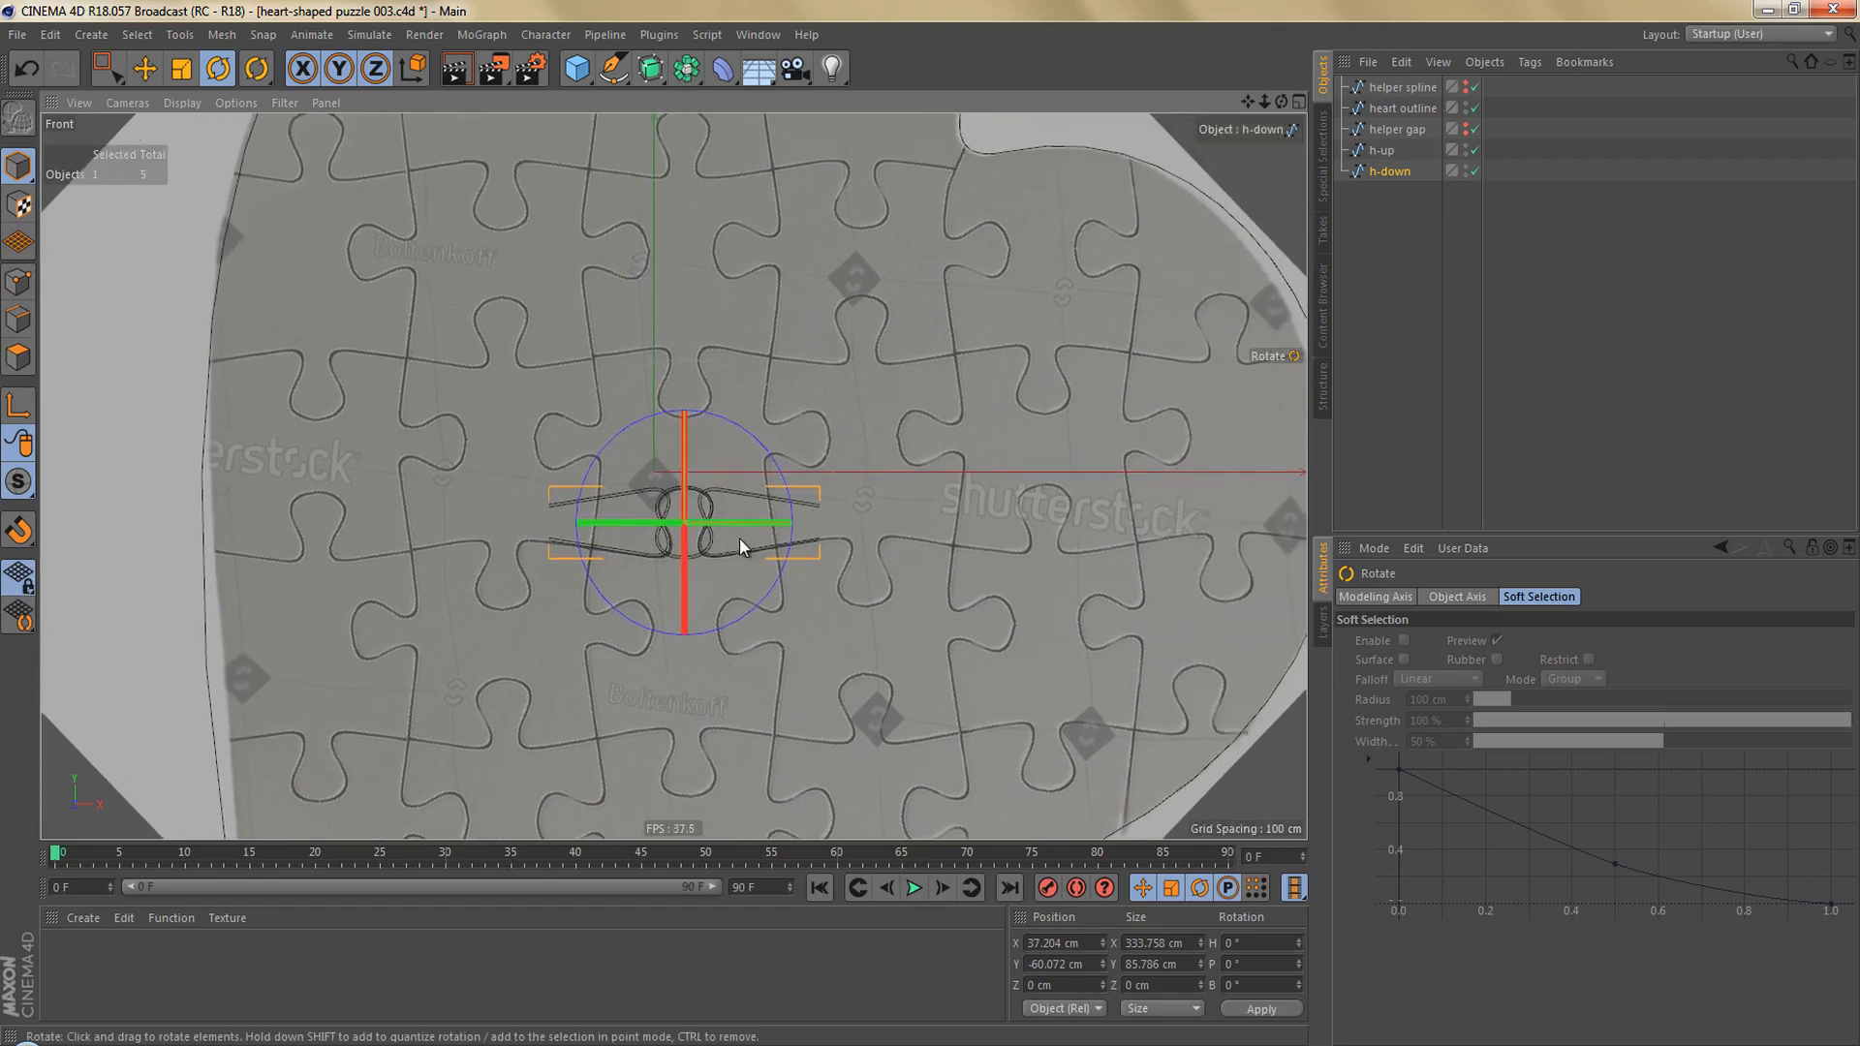